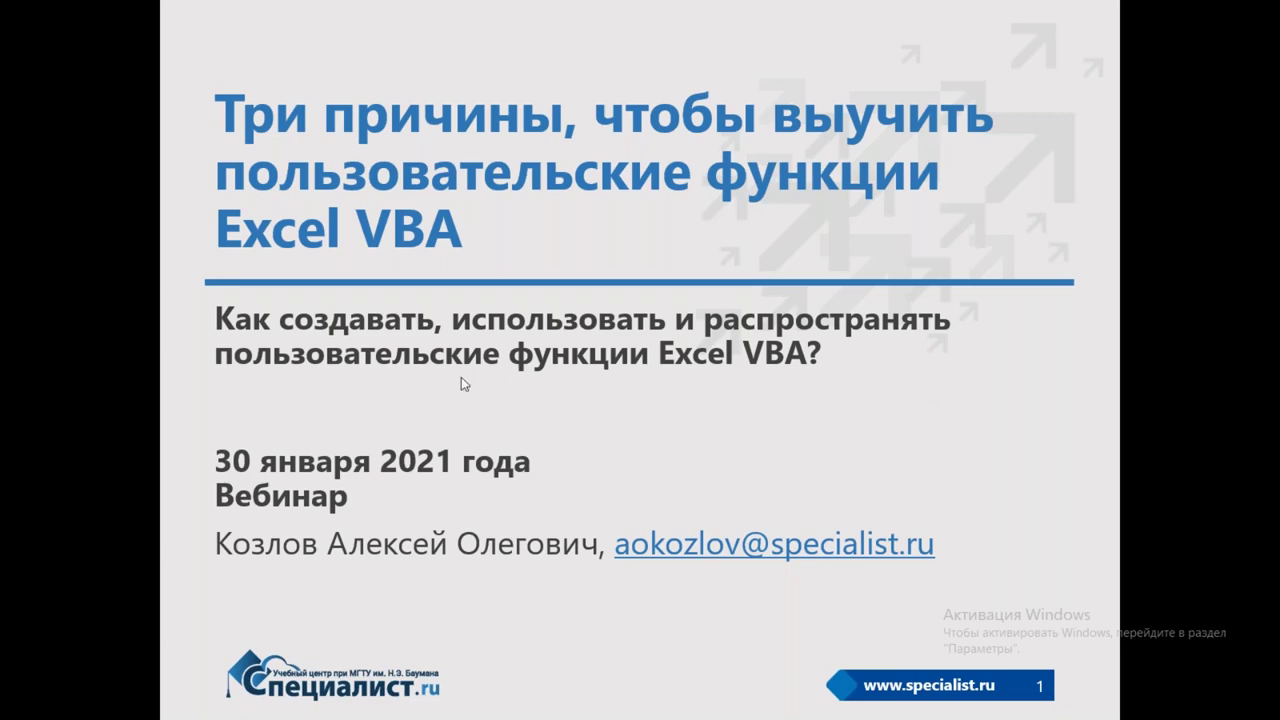
End the PowerPoint slideshow and return to the Раздача.xlsm workbook in Excel, selecting an empty cell
key("Escape")
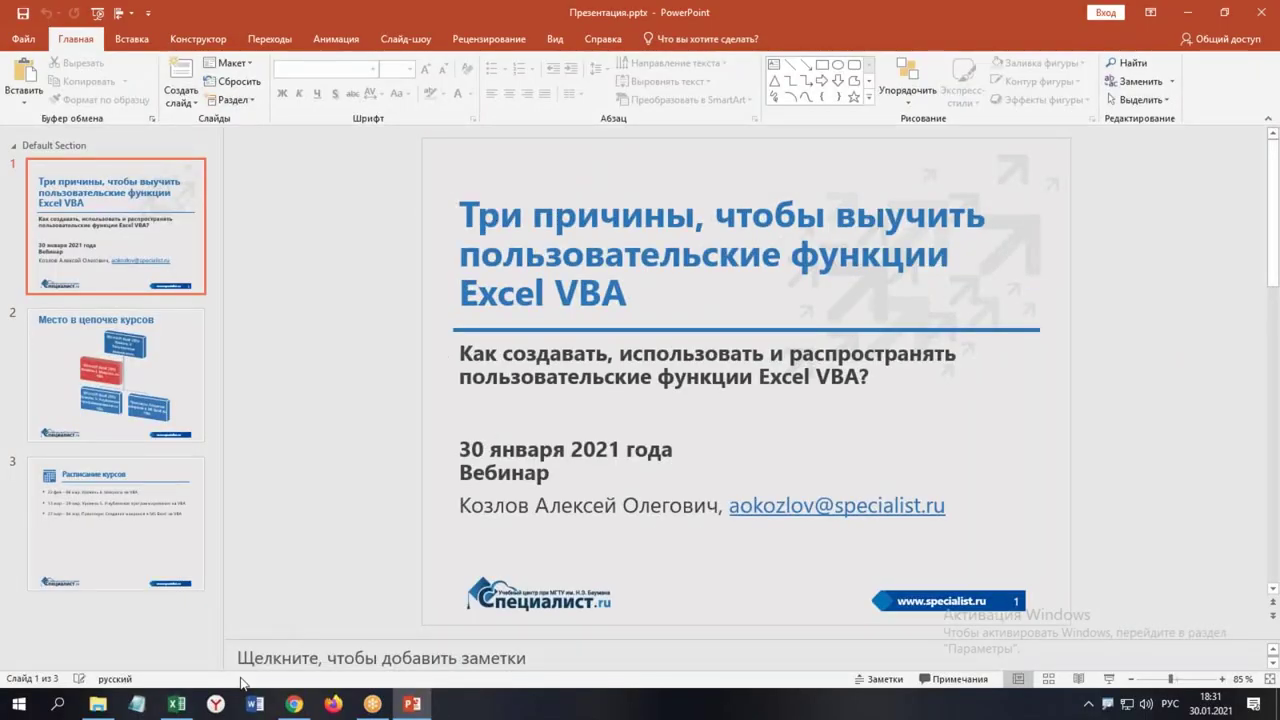
left_click(176, 704)
left_click(126, 462)
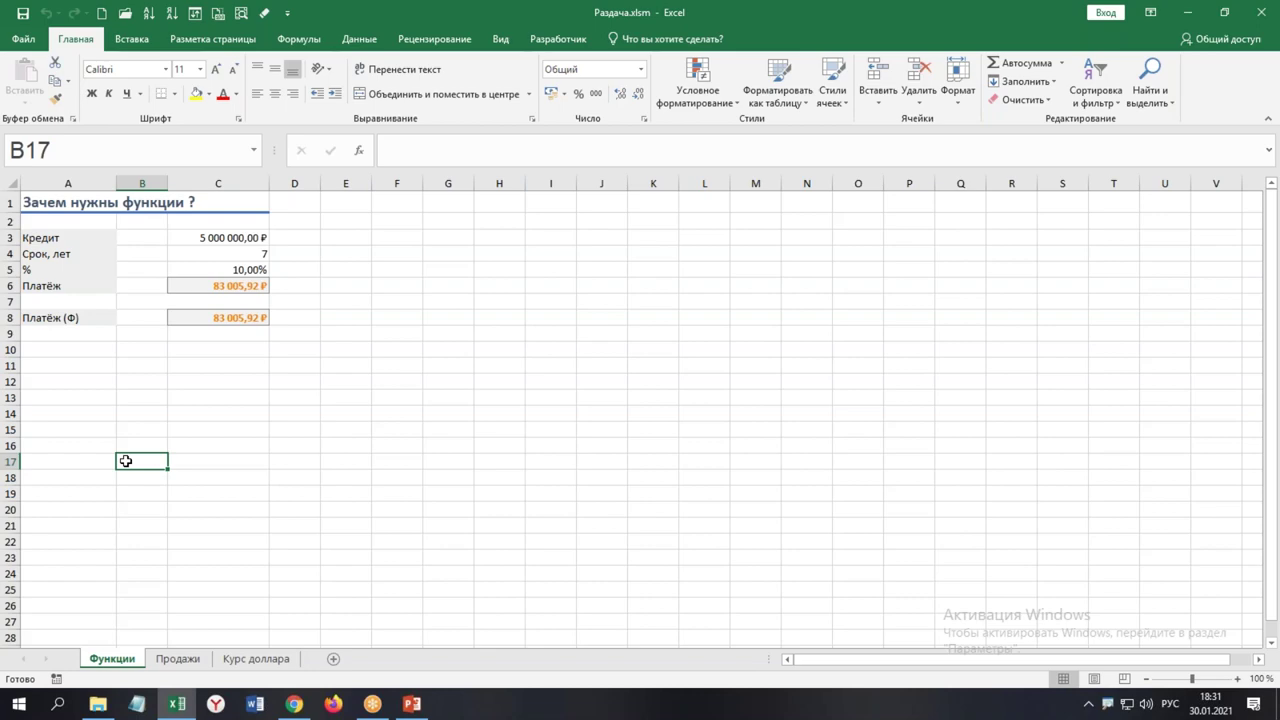
Review the loan amount, term and interest rate in C3, C4 and C5 on the Функции sheet
scroll(134, 458, "up", 2)
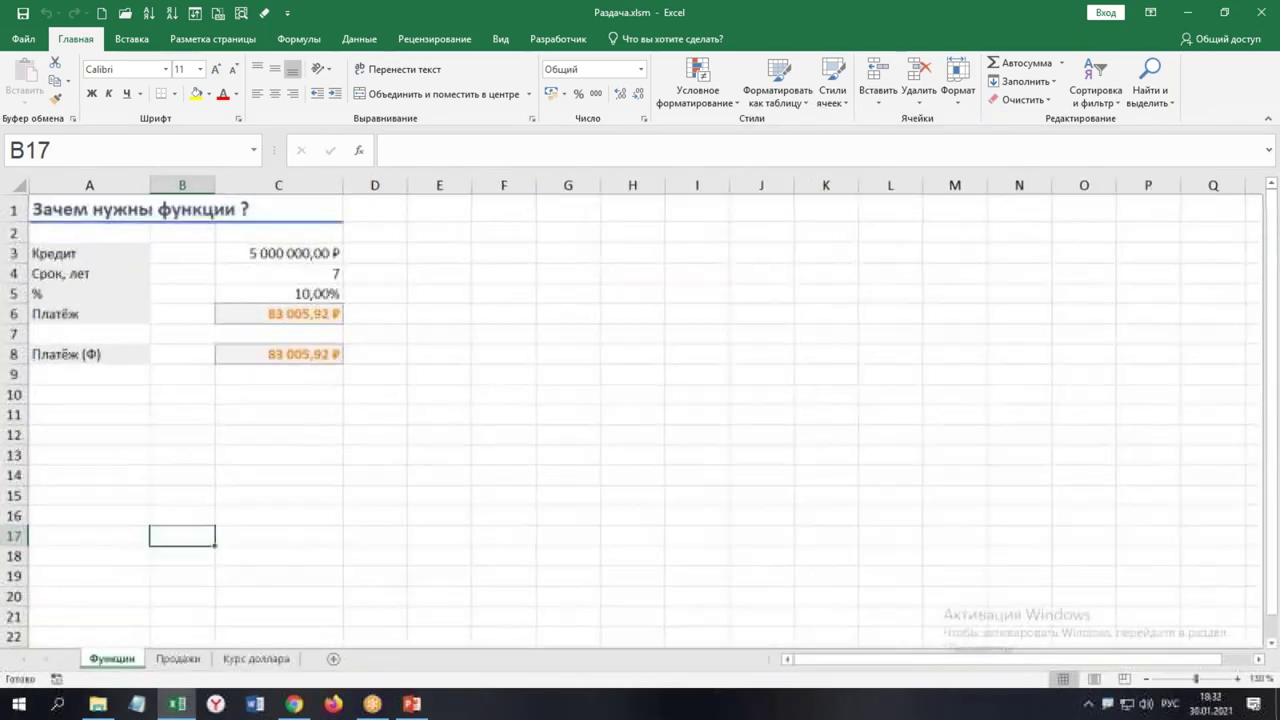
scroll(134, 458, "up", 1)
scroll(134, 458, "up", 1)
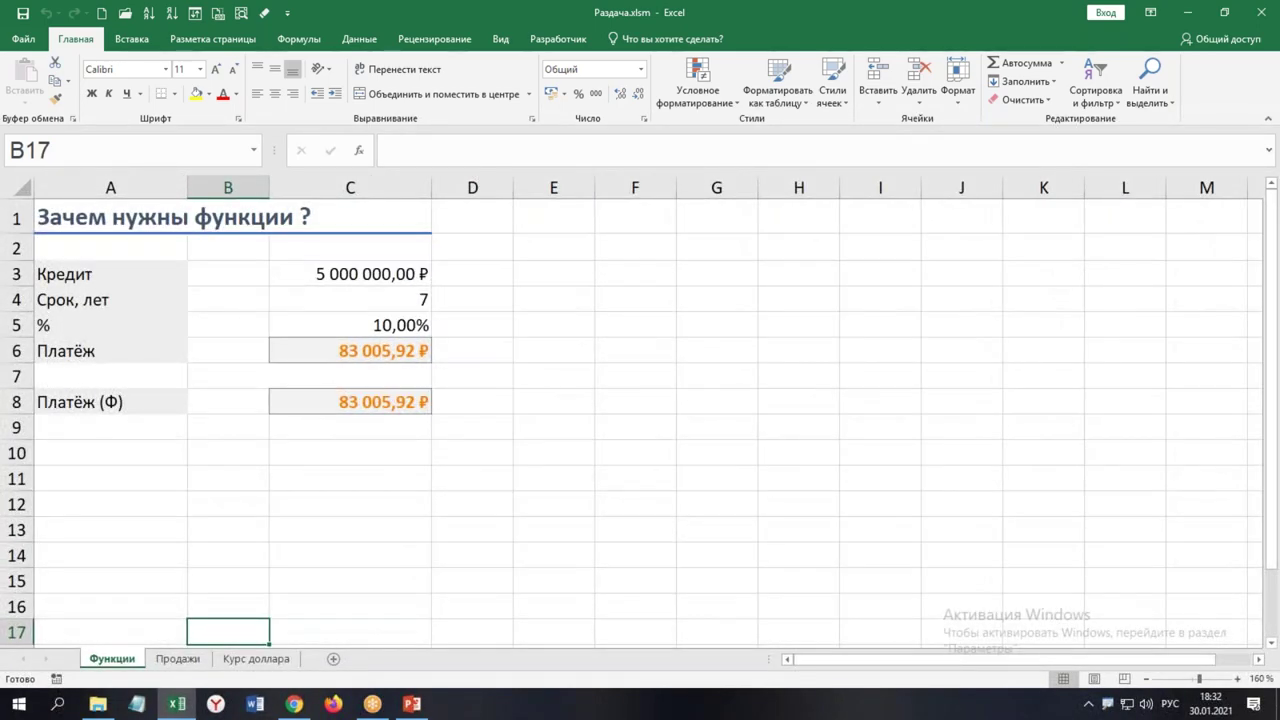
left_click(353, 272)
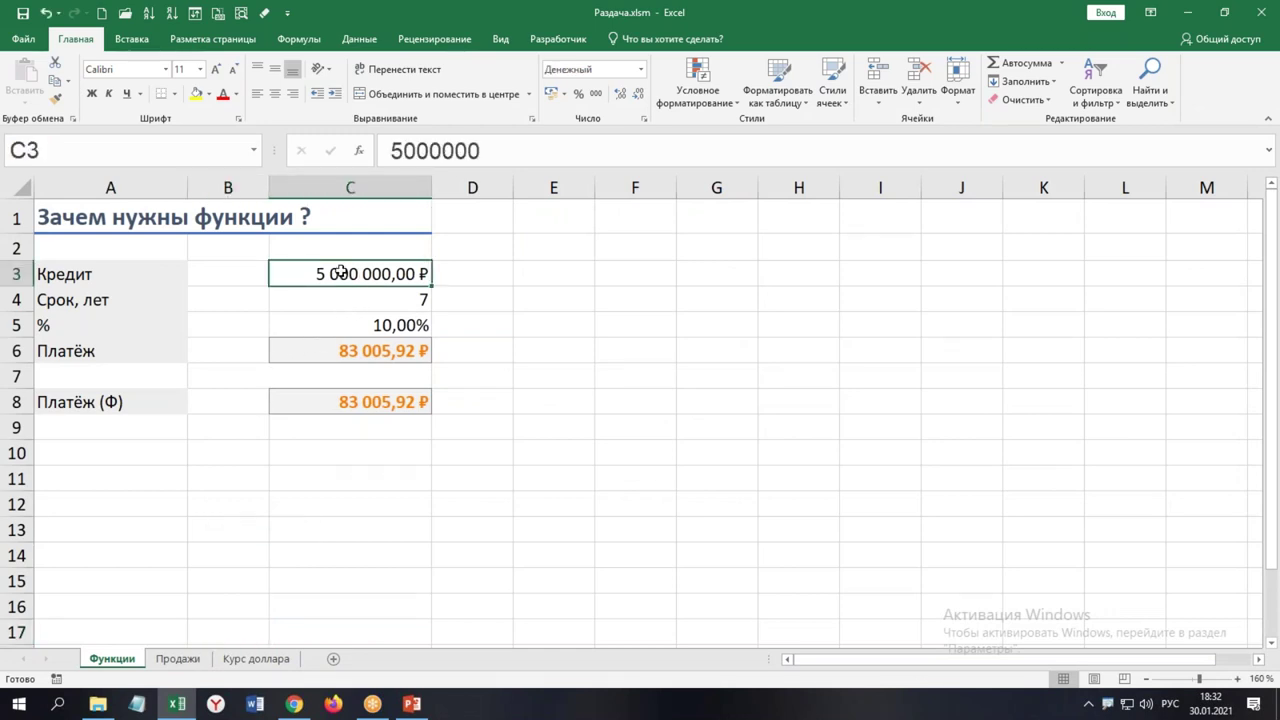
left_click(340, 298)
left_click(336, 330)
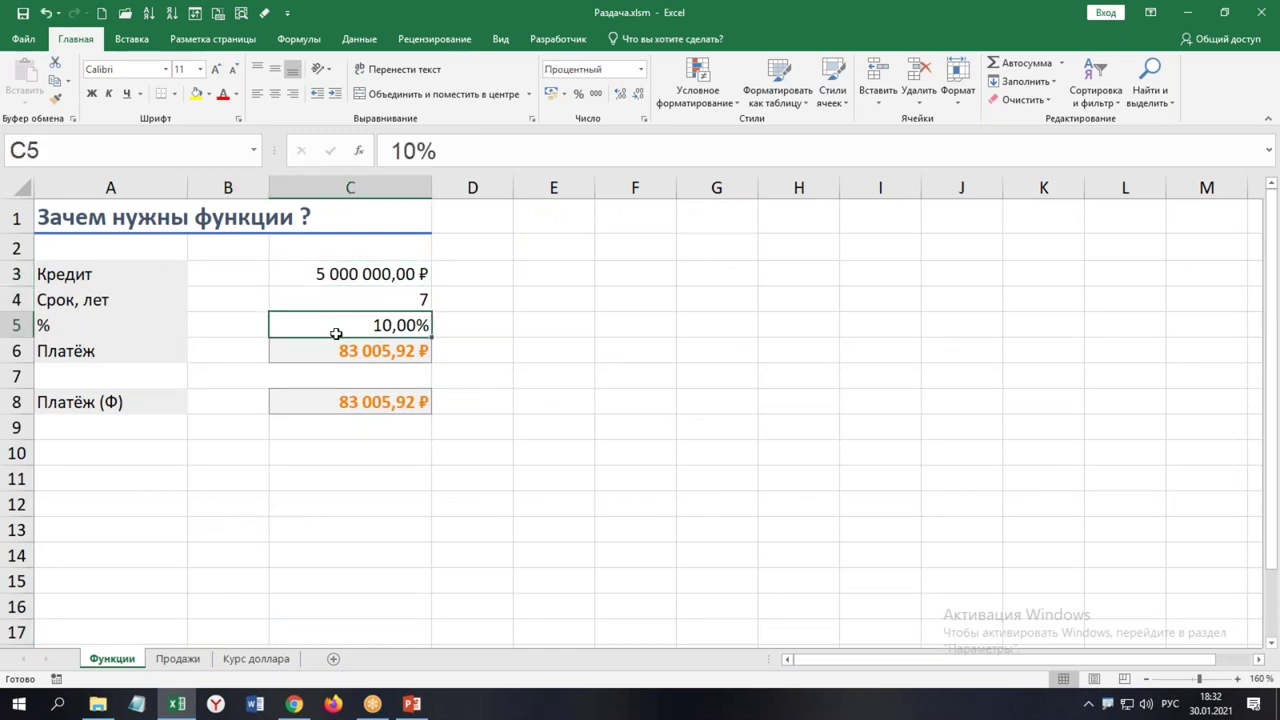
Compare the payment formulas in C6 and C8 (=ПЛТ(C5/12;C4*12;-C3), 83 005,92 ₽), then open the Продажи sheet
left_click(333, 347)
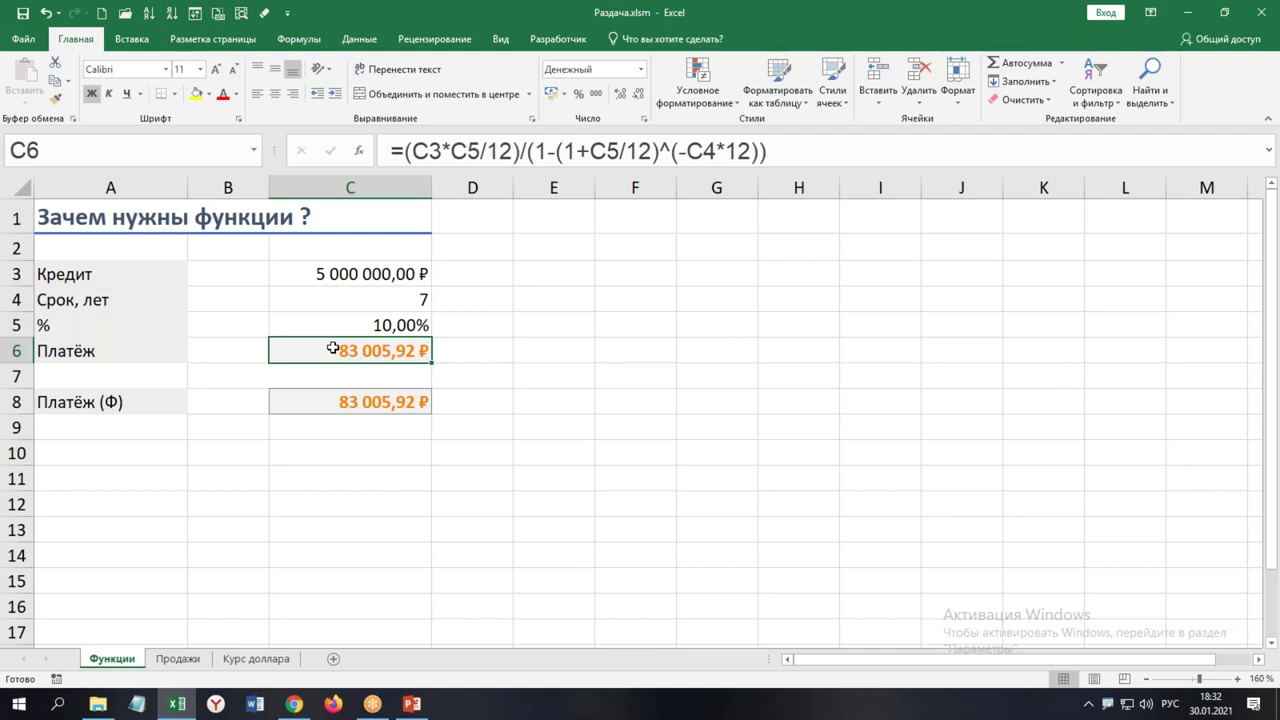
left_click(318, 402)
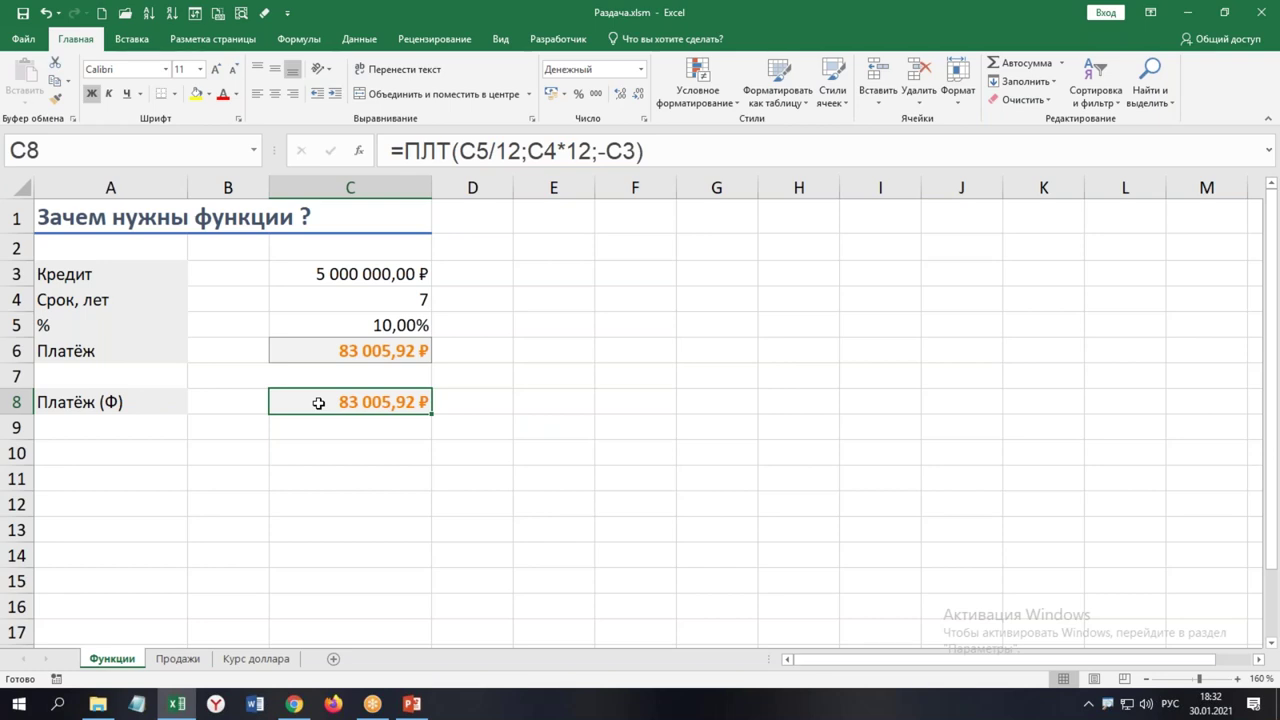
left_click(306, 45)
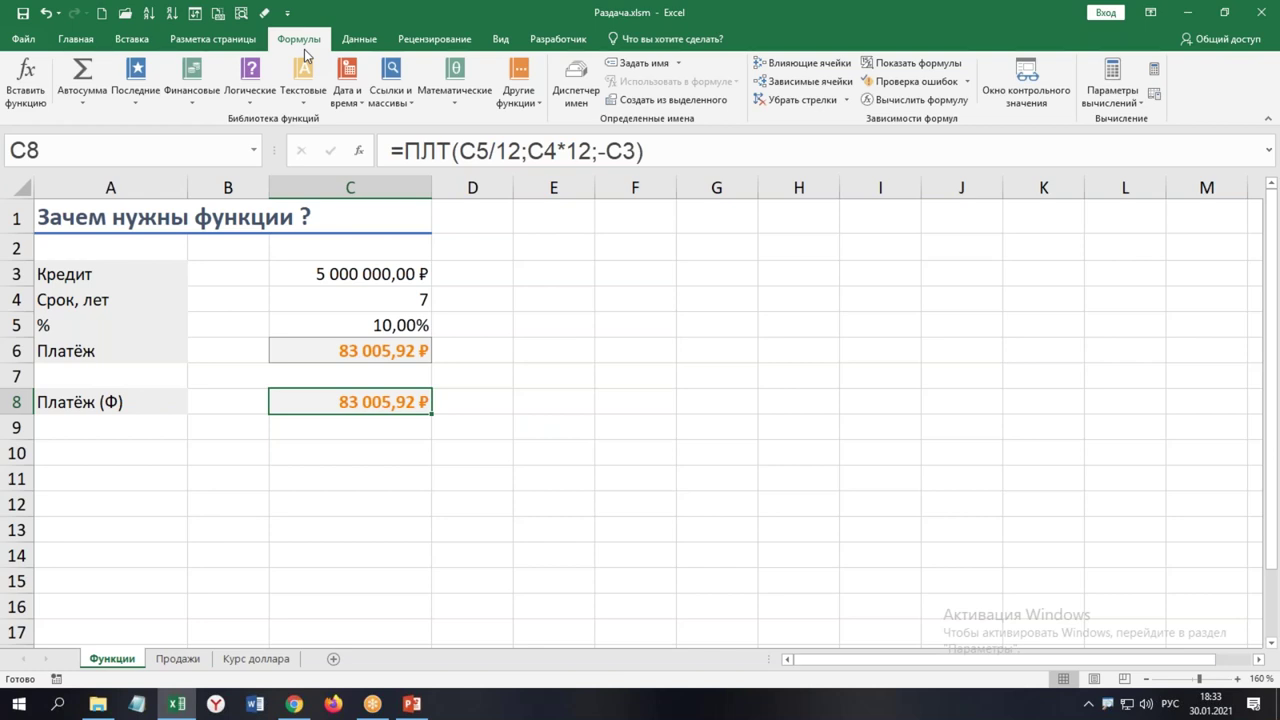
left_click(185, 659)
Add the header Квартал in M1 after the Стоимость column
left_click(312, 412)
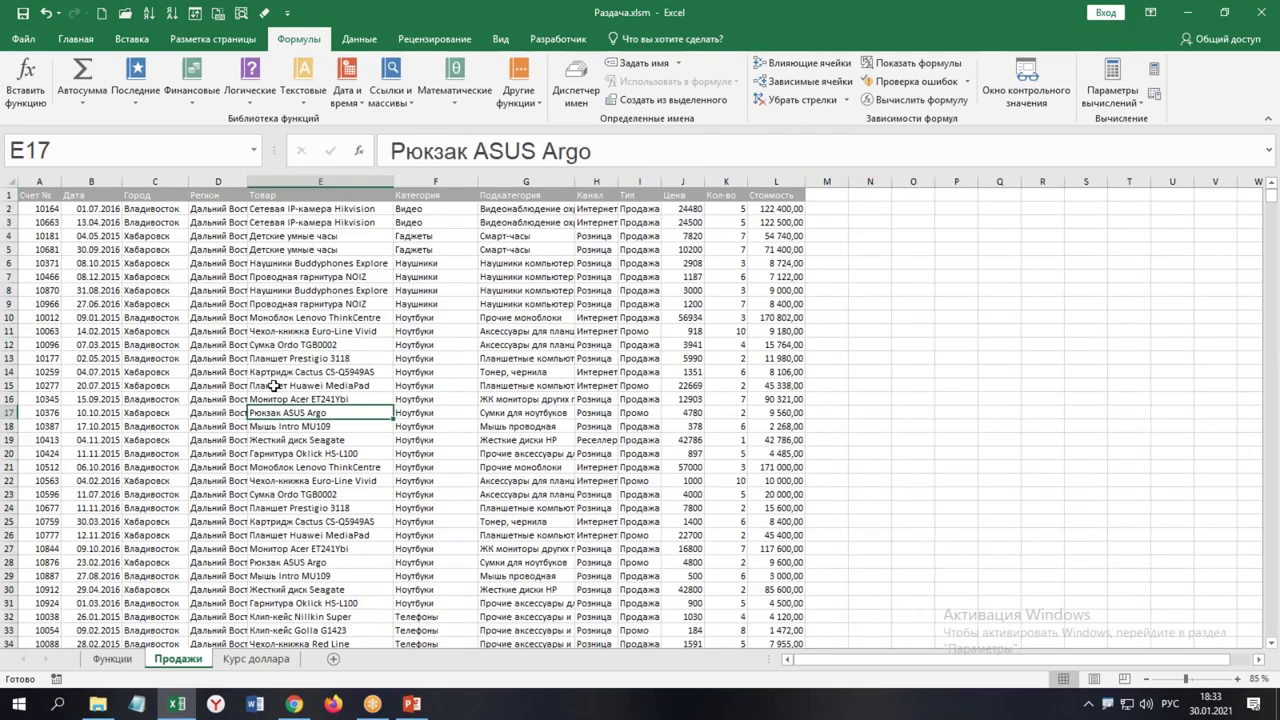
scroll(262, 373, "up", 1, "ctrl")
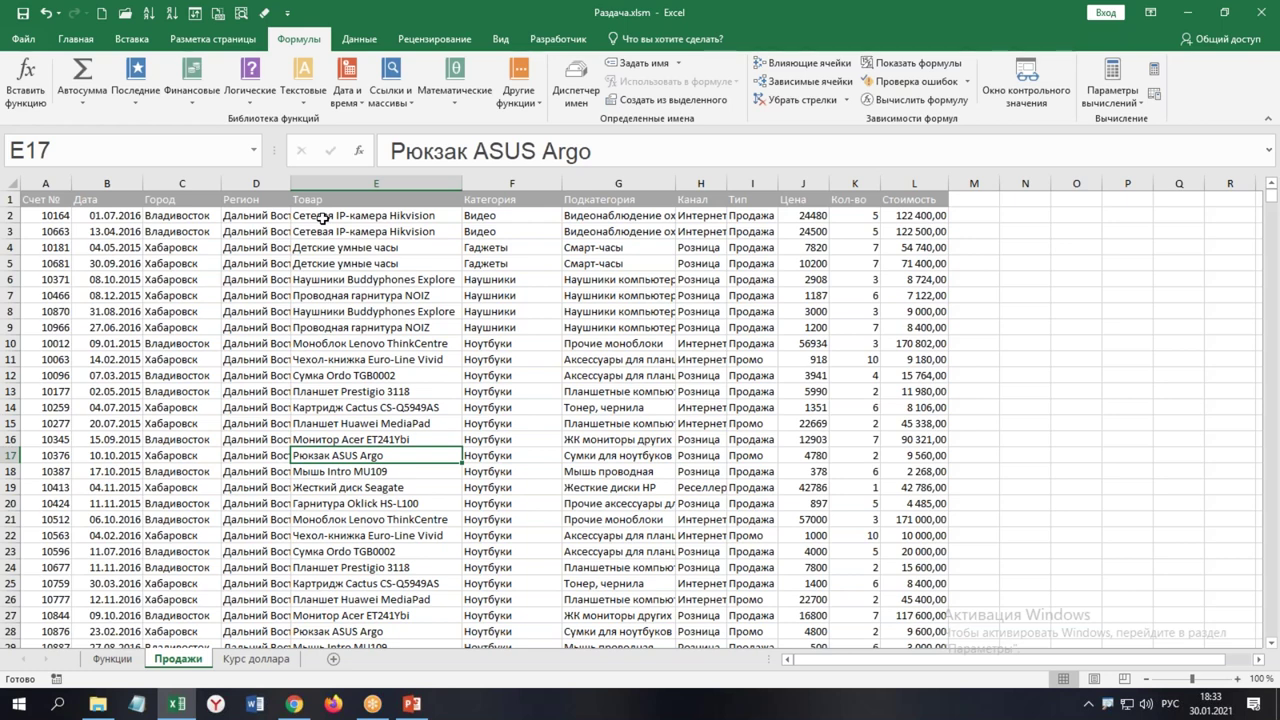
left_click(983, 197)
type("Квартал")
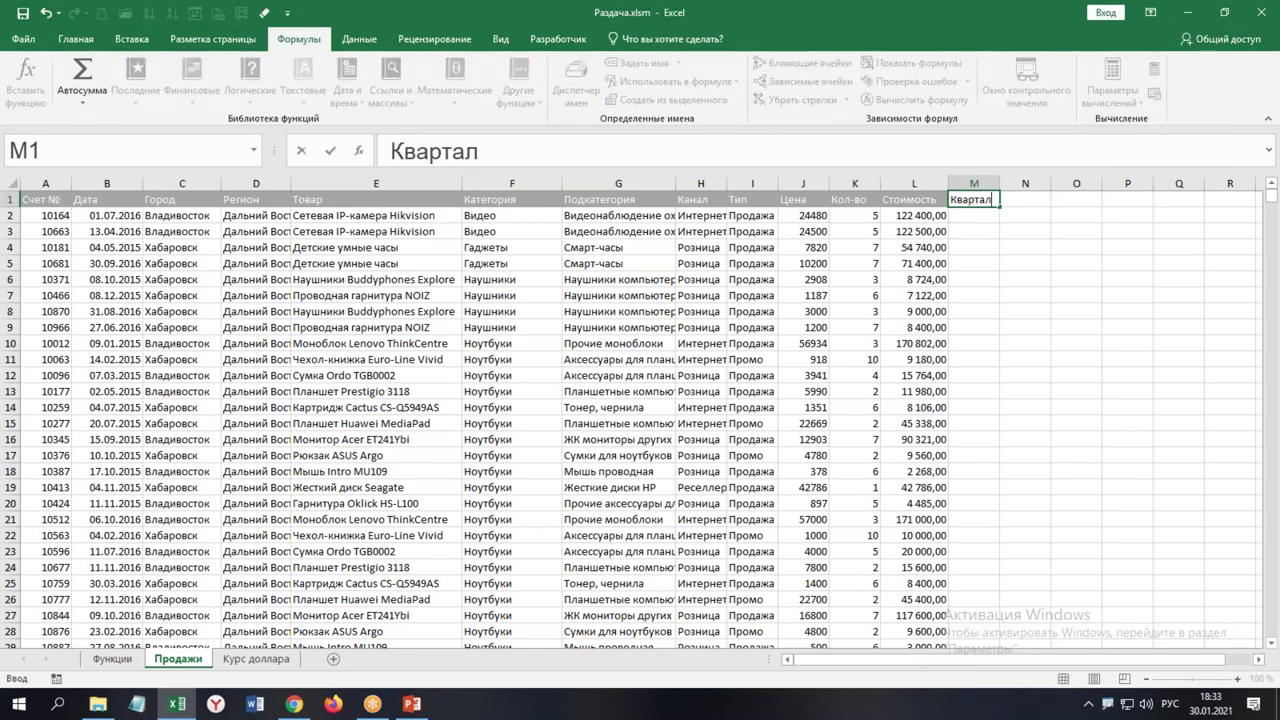
key("Return")
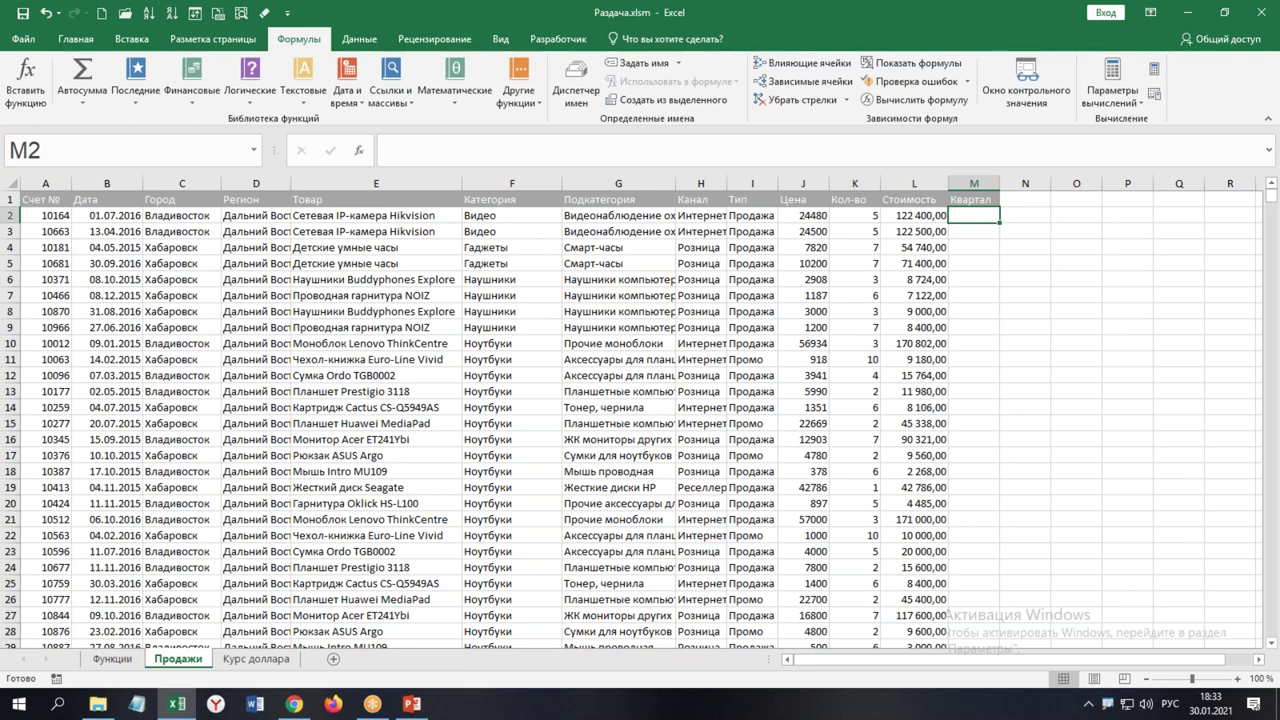
Enter =ОКРУГЛВВЕРХ(МЕСЯЦ(B2)/3;0) in M2 so it returns quarter 3
type("=оку")
key("BackSpace")
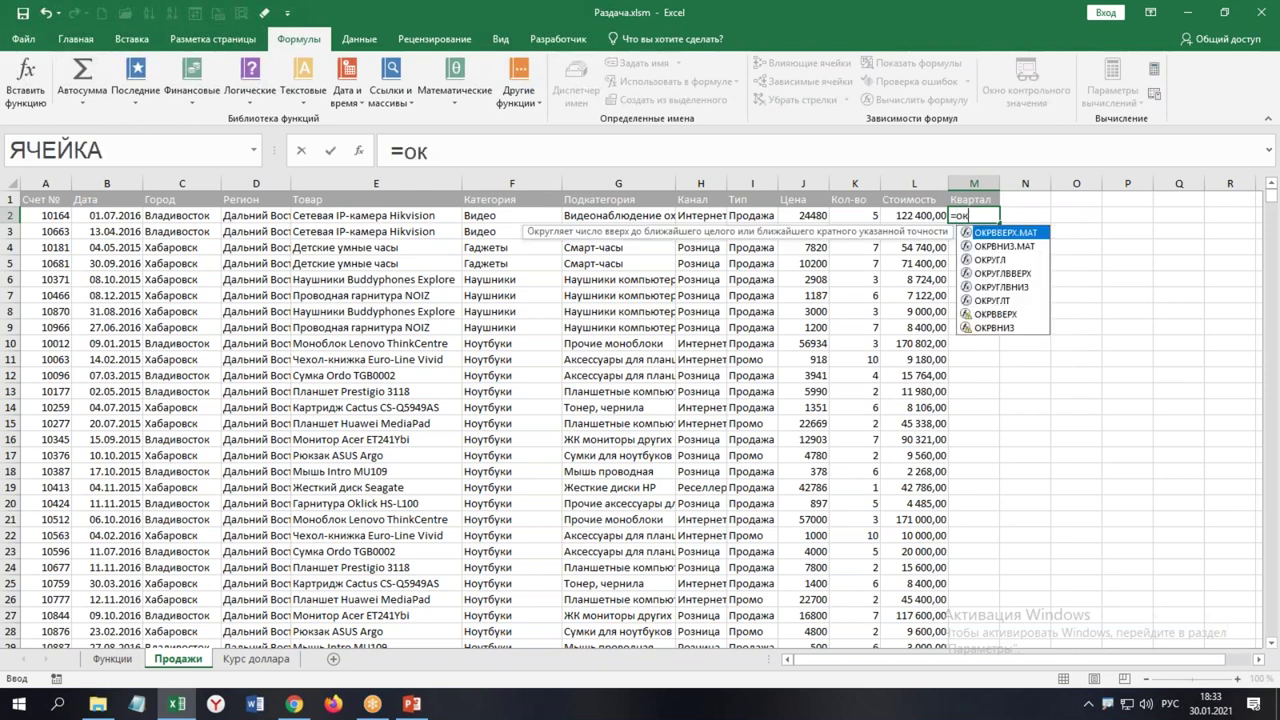
key("Down")
key("Down")
key("Down")
key("Tab")
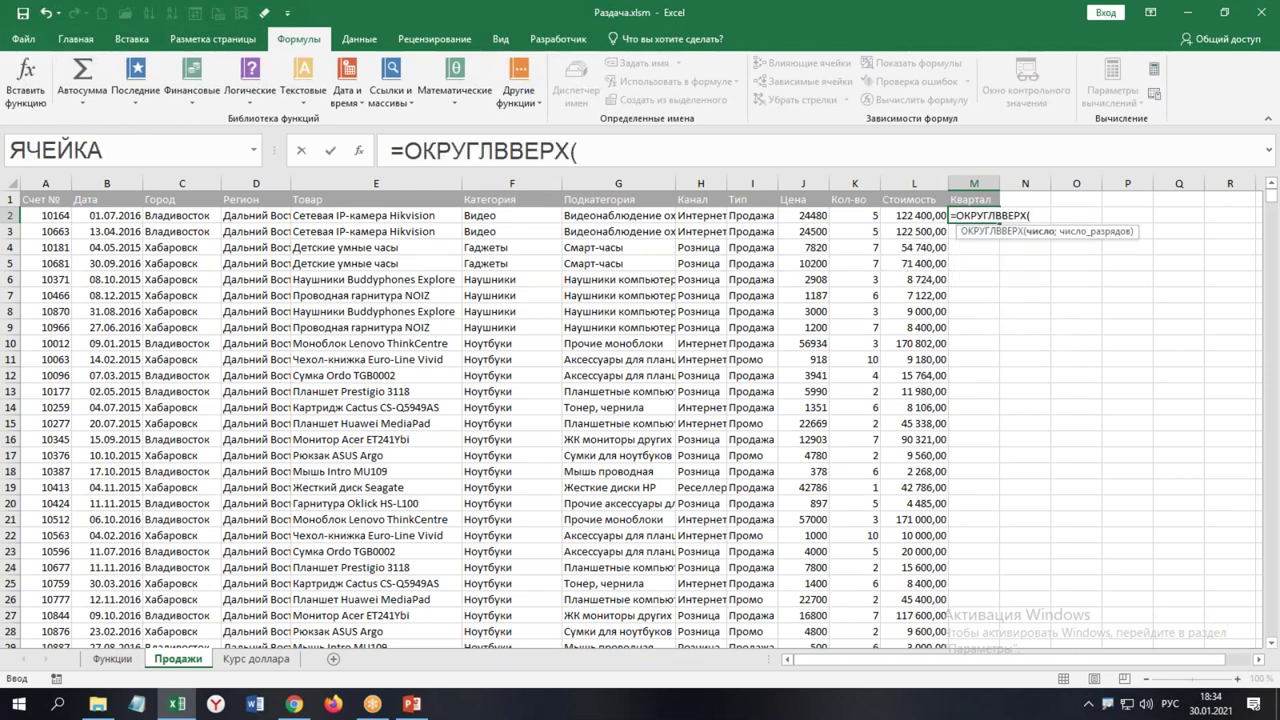
type("меся")
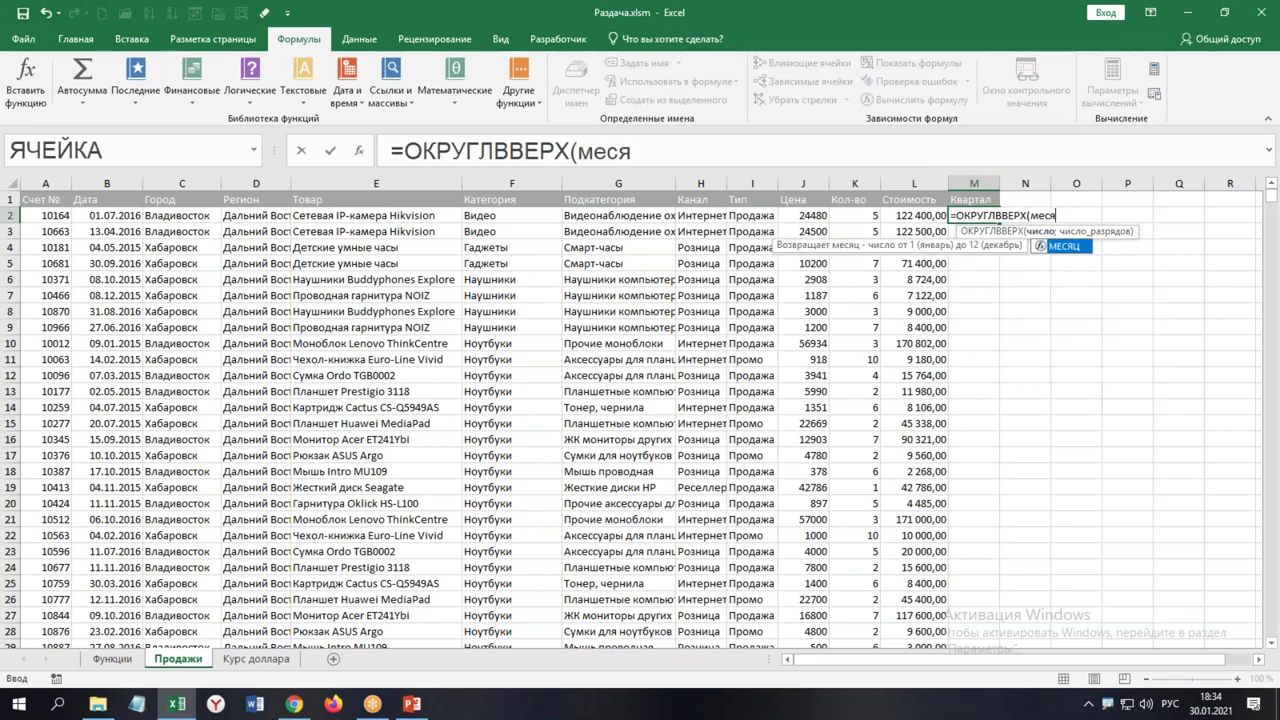
key("Tab")
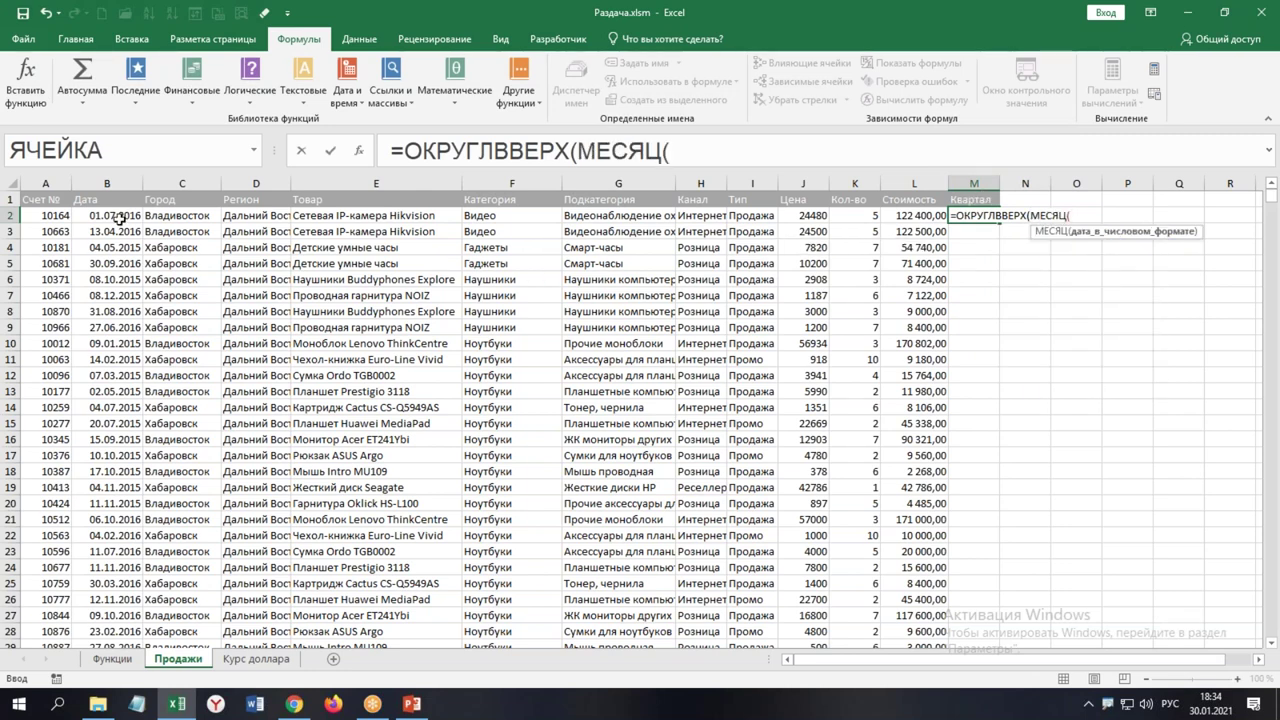
left_click(114, 219)
type(")")
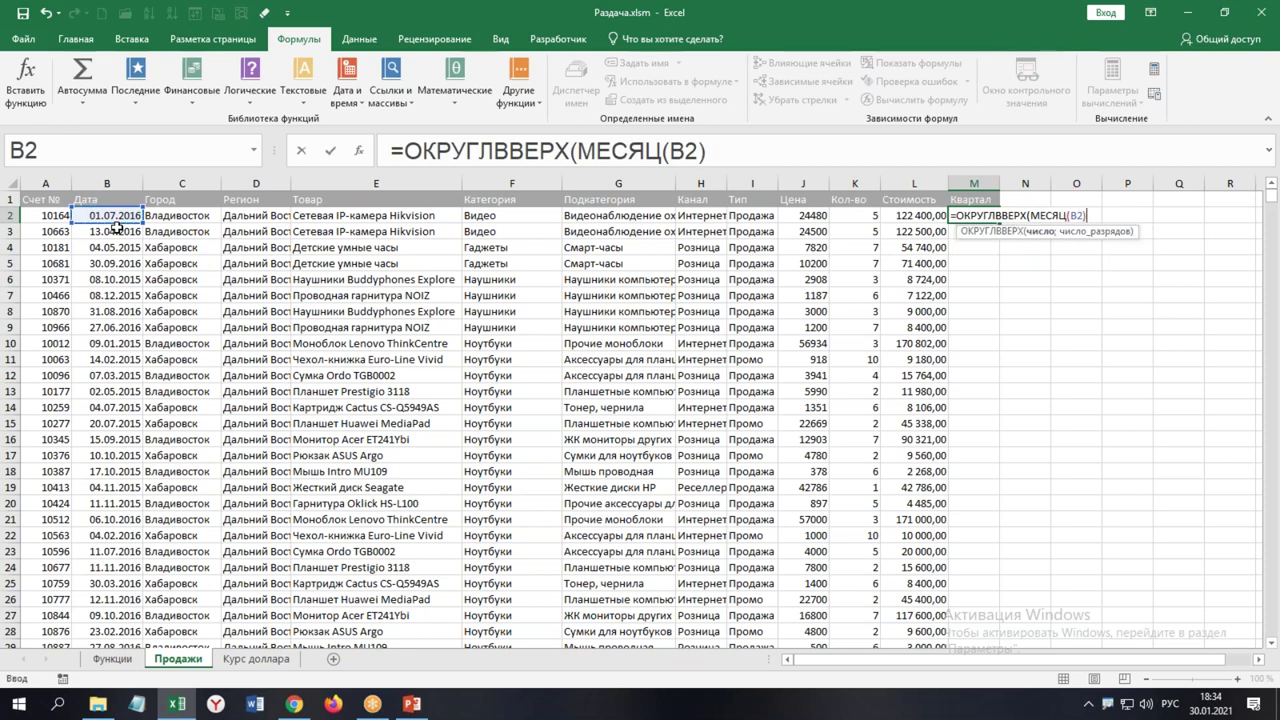
type(".")
key("BackSpace")
type("/3")
type(";0")
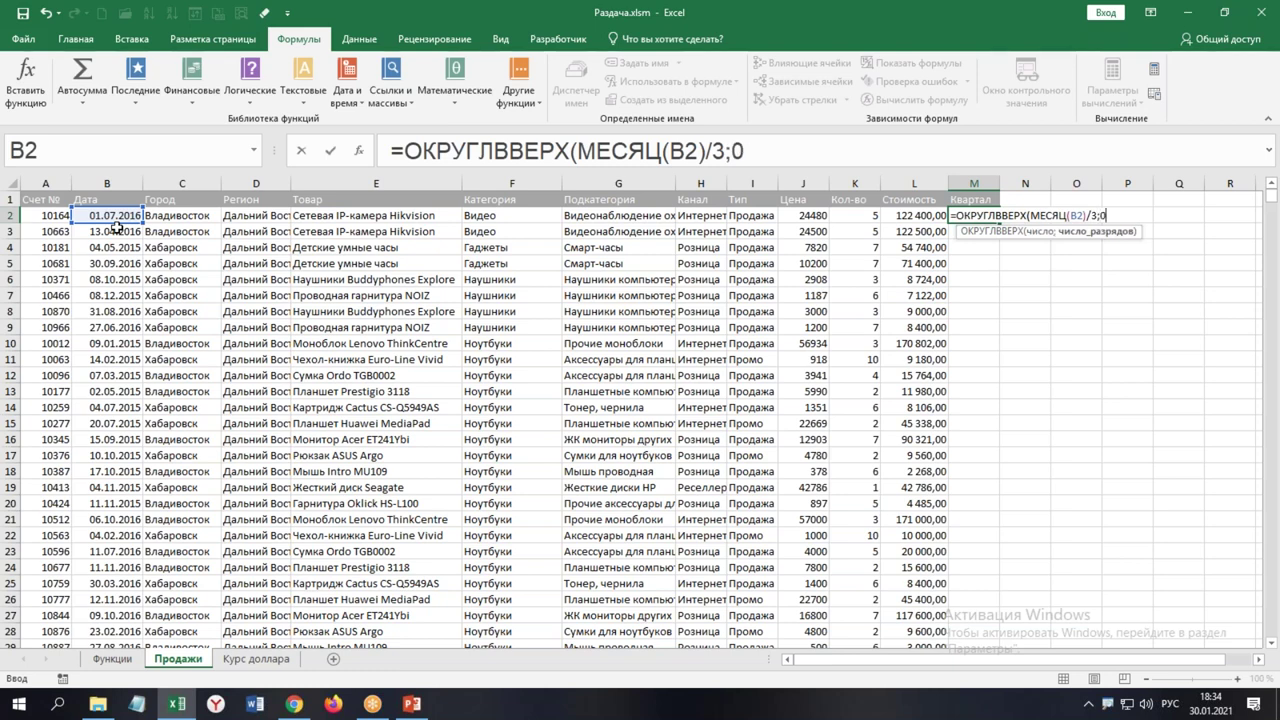
type(")")
key("ctrl+Return")
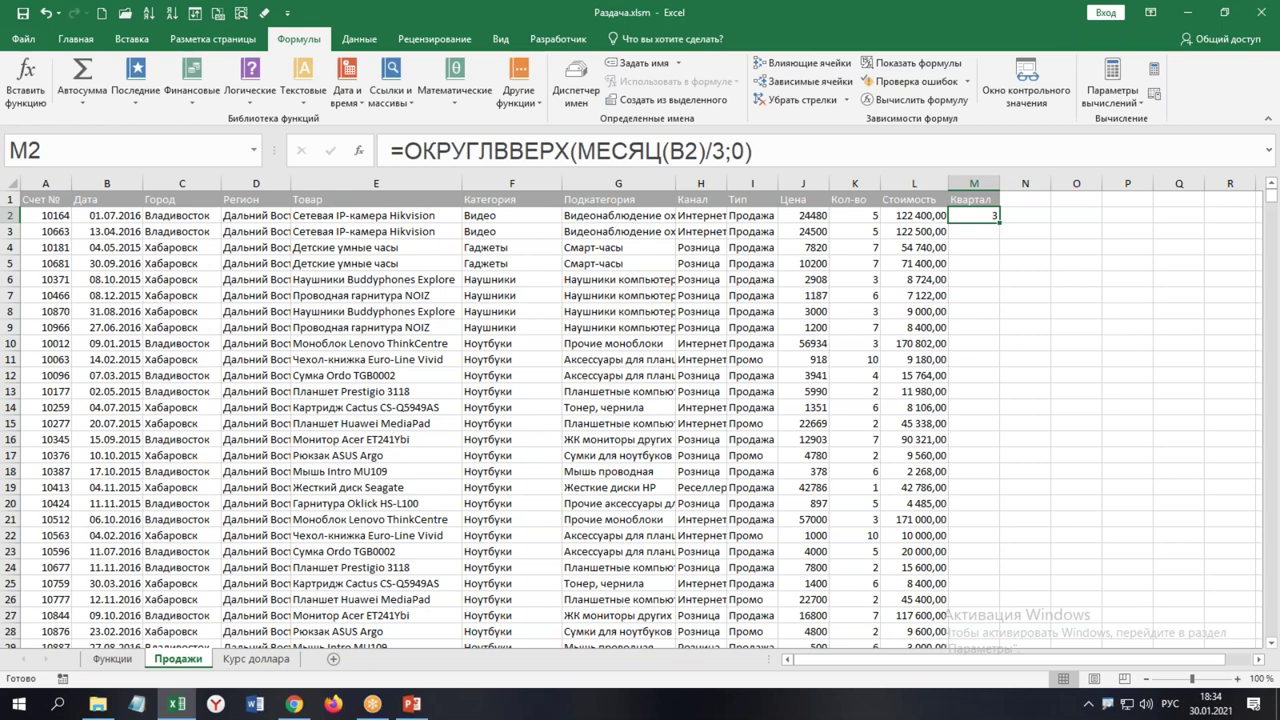
Start a =КВАРТАЛ(B2 formula in N2, then cancel it unfinished
left_click(1025, 215)
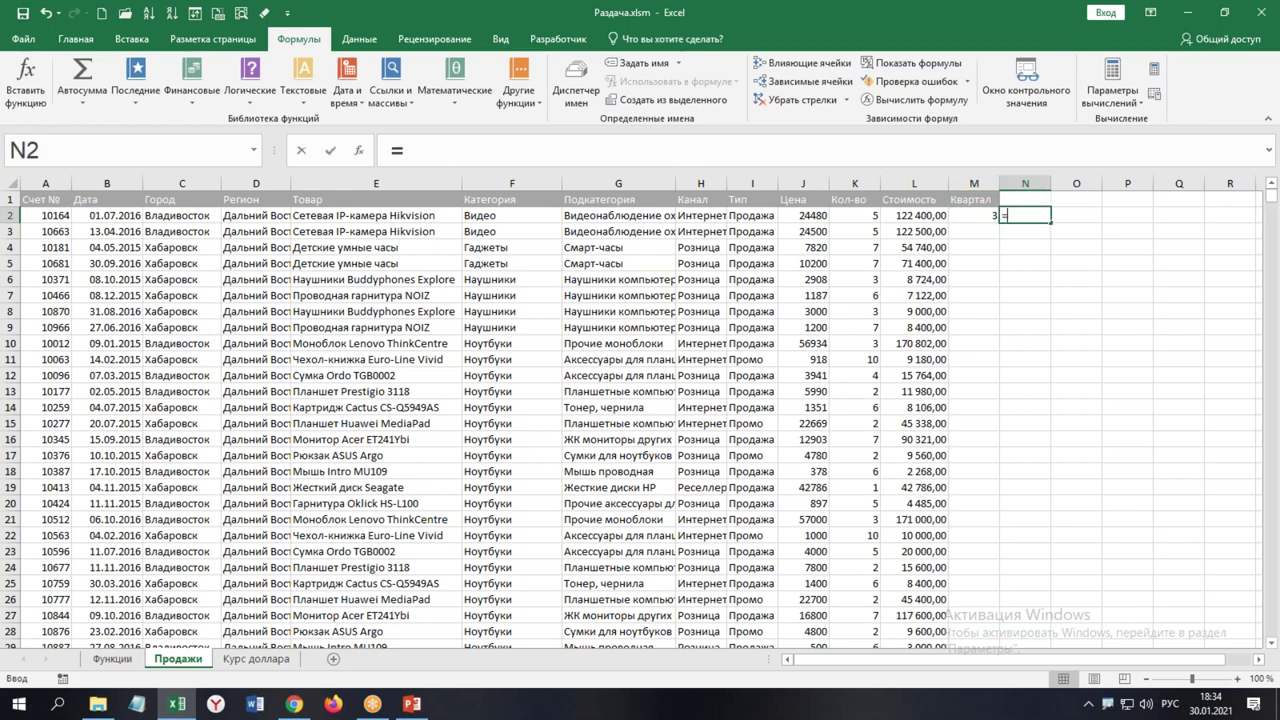
type("=КВАР")
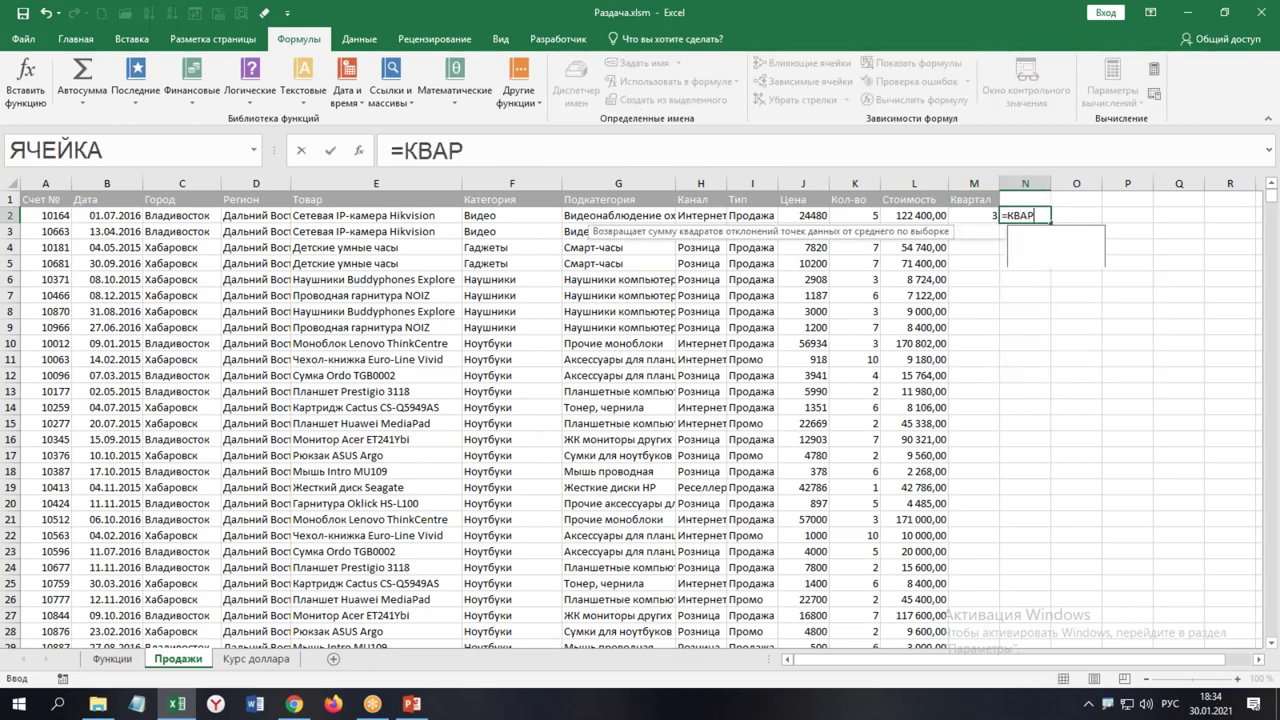
type("ТАЛ(")
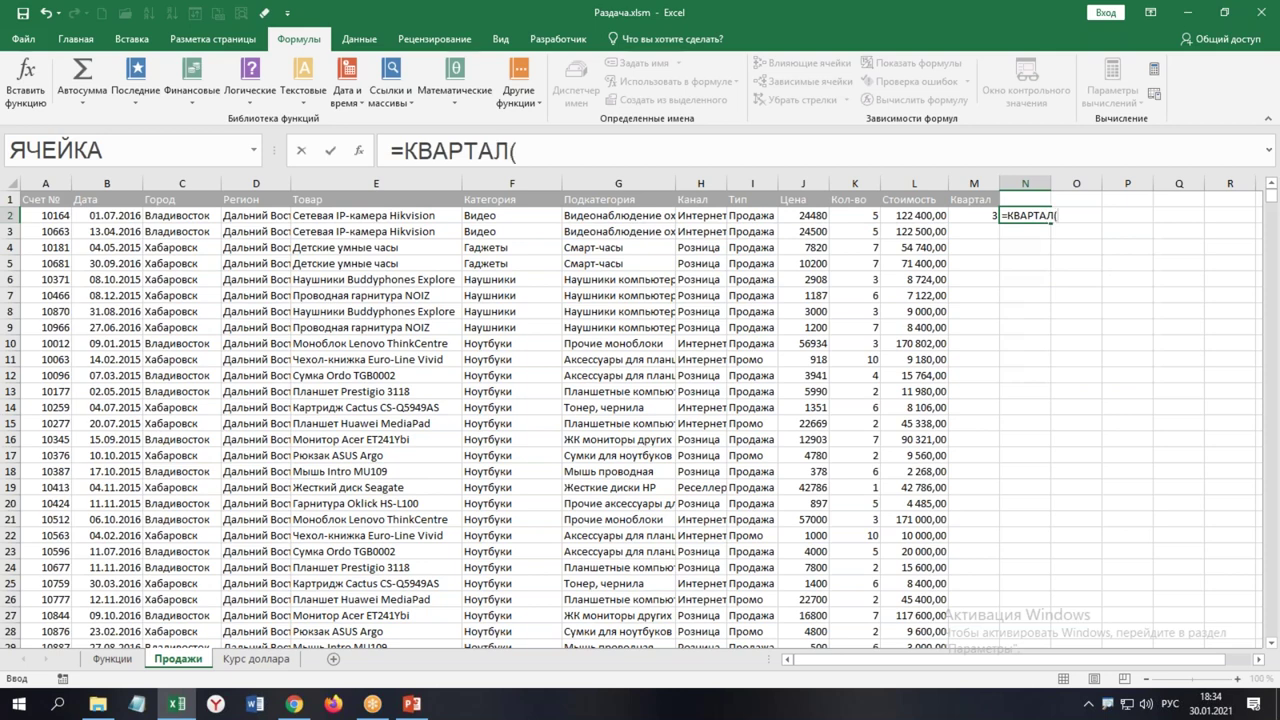
left_click(116, 222)
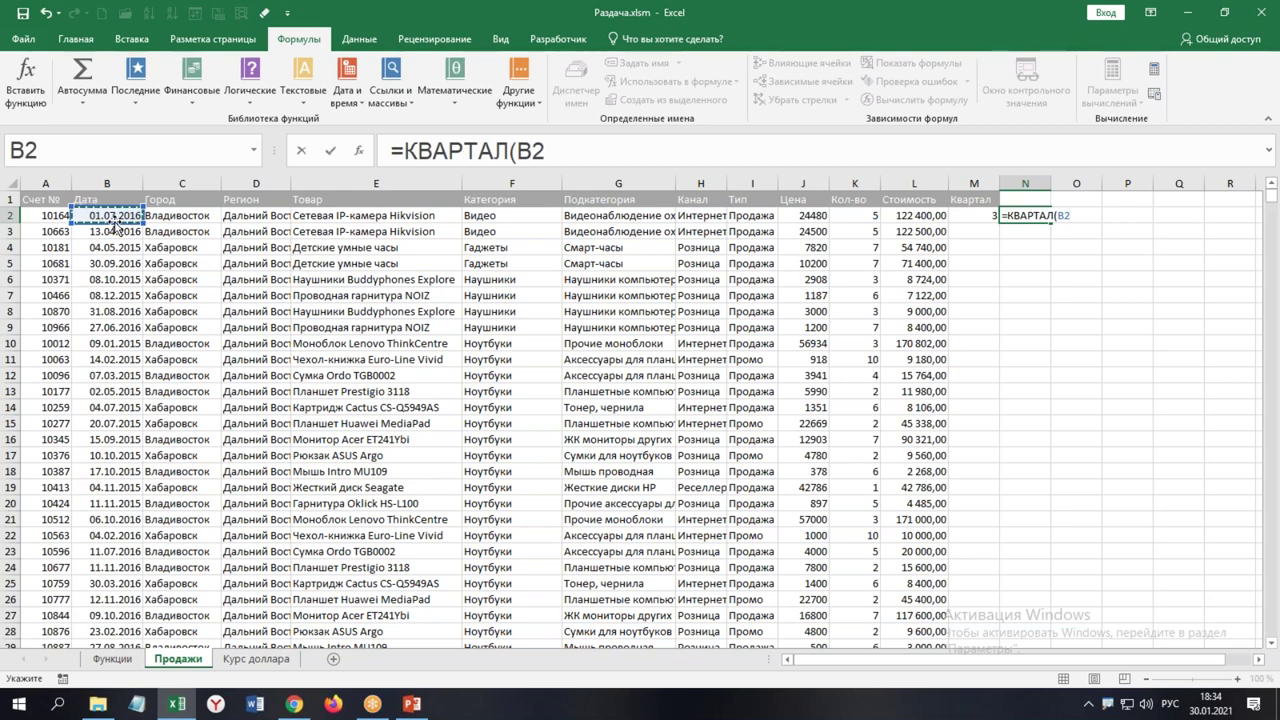
key("Escape")
Enter the header Квартал Рим in N1
key("Up")
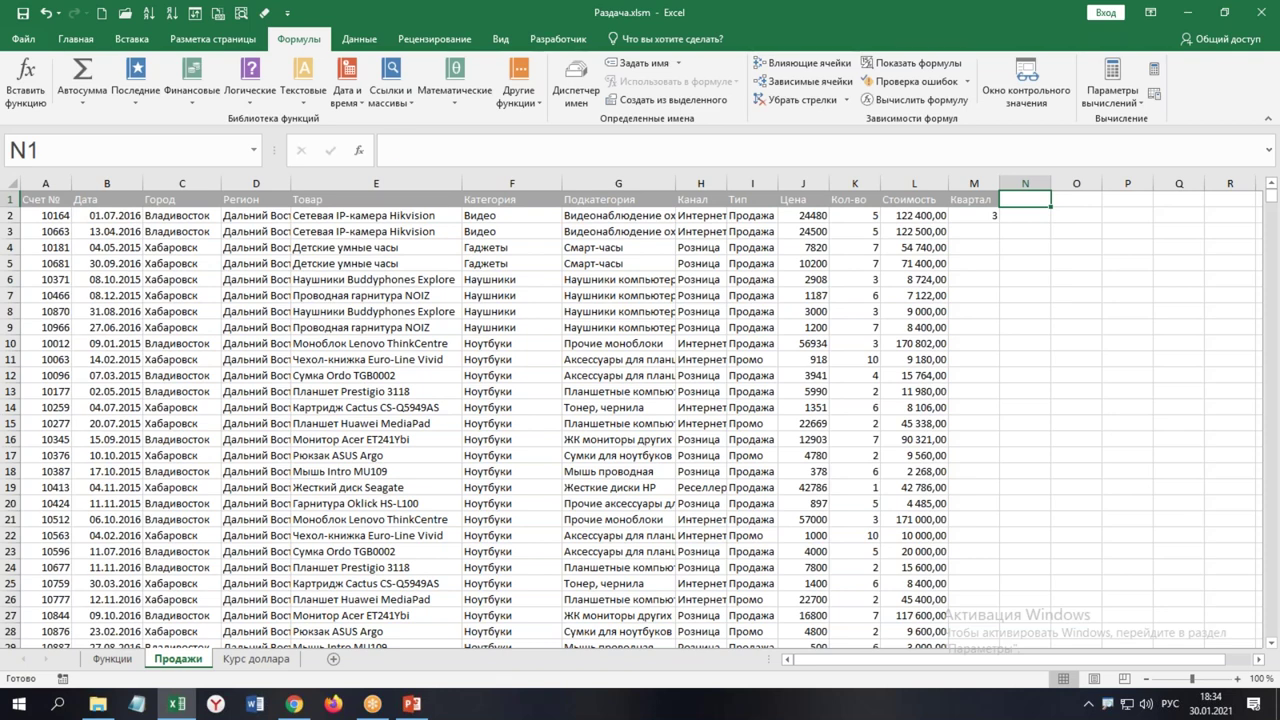
type("Кварт")
key("BackSpace")
key("BackSpace")
key("BackSpace")
type("аврти")
key("BackSpace")
key("BackSpace")
type("тал Рим")
key("ctrl+Return")
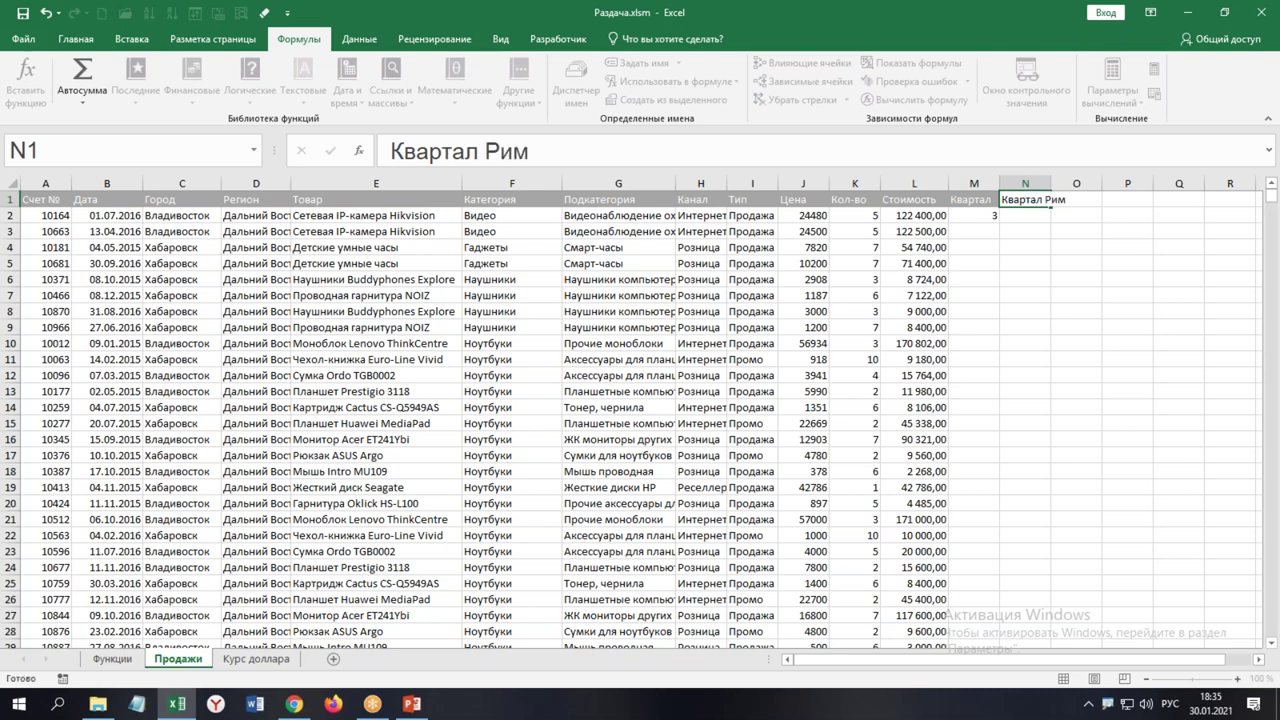
Enter =РИМСКОЕ(M2) in N2 to show the quarter as the Roman numeral III
left_click(1024, 215)
type("=")
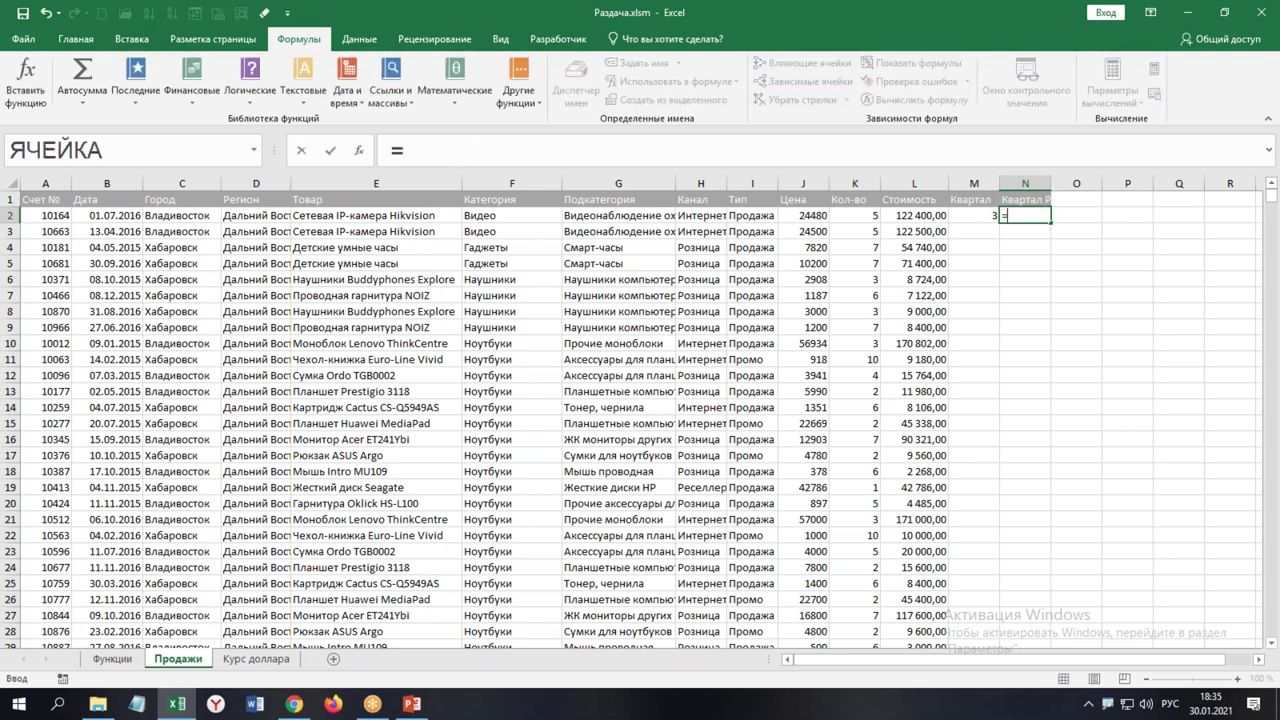
type("ри")
key("Tab")
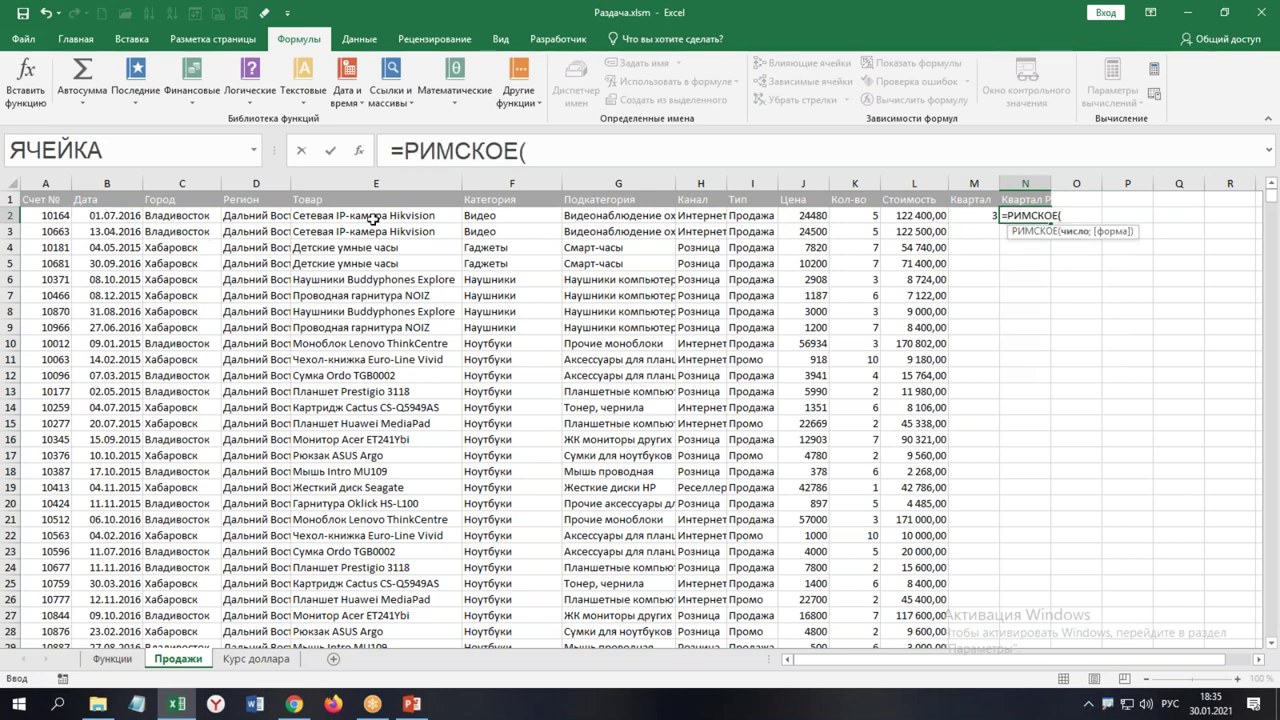
left_click(966, 213)
key("ctrl+Return")
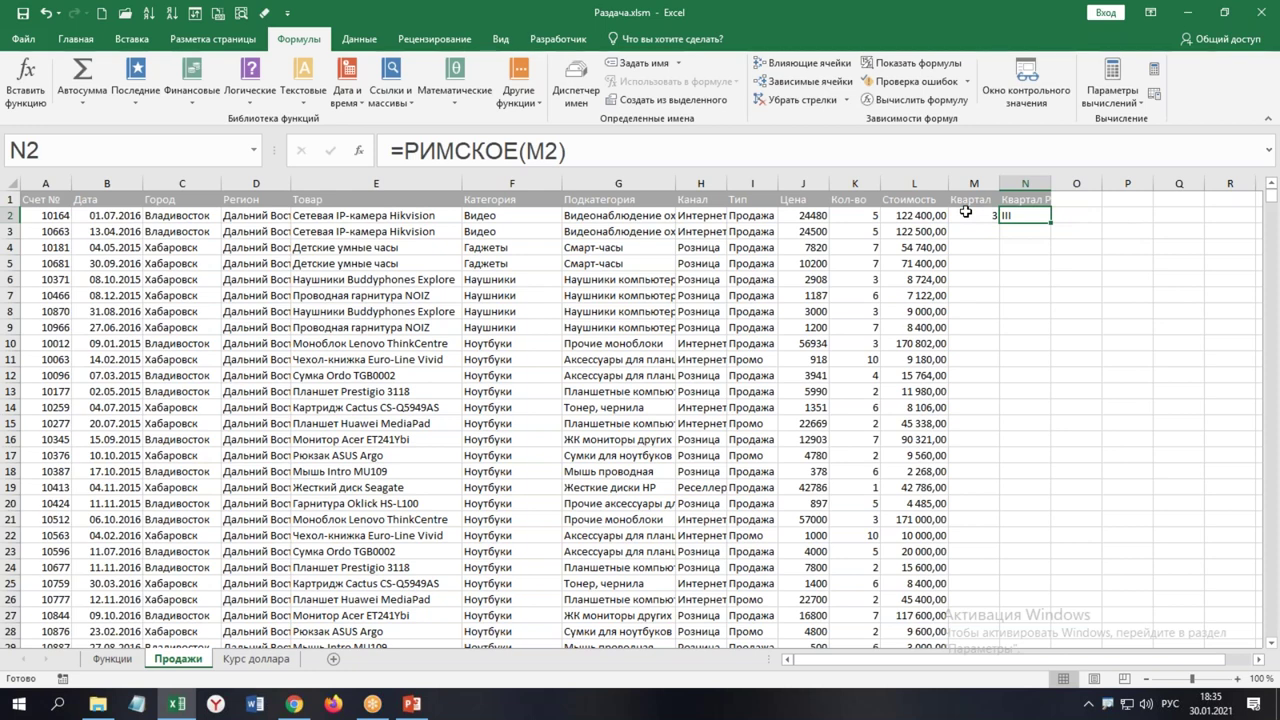
Add the header Квартал сокр in O1
key("Right")
key("Up")
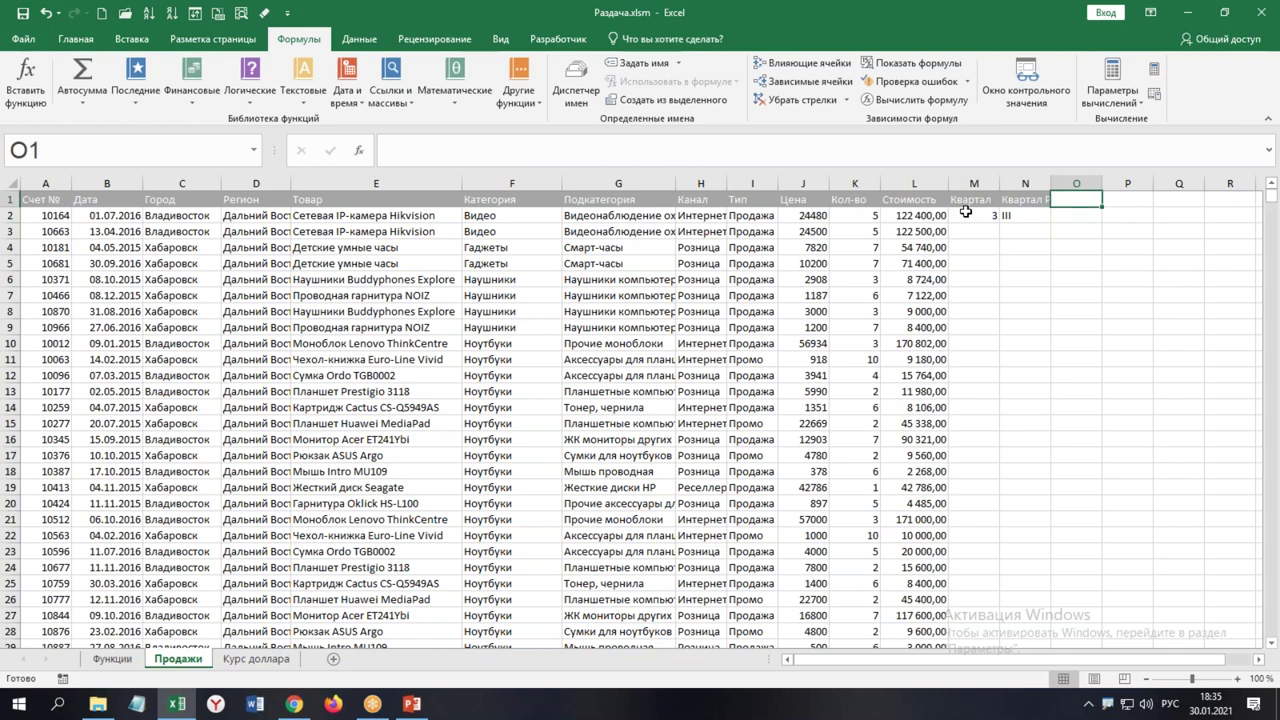
type("Квартал сокр")
key("Return")
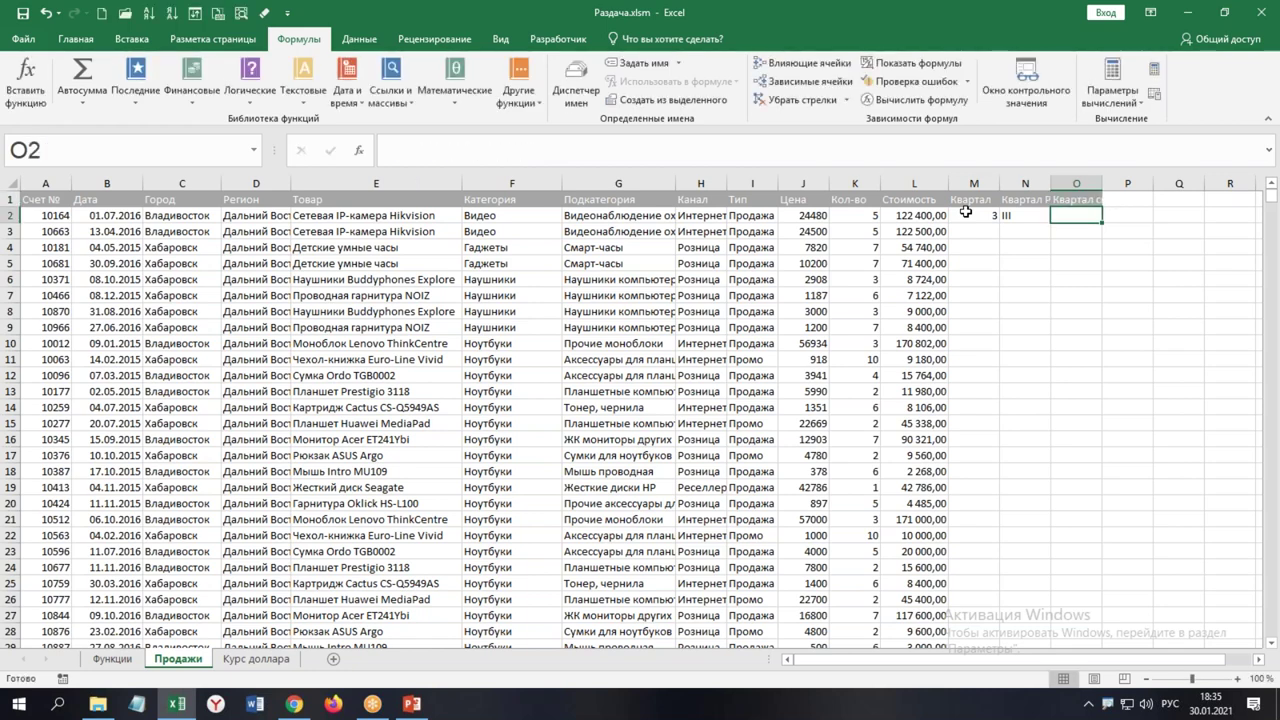
Enter =N2 & " кв" in O2 so it displays III кв
type("=")
key("Left")
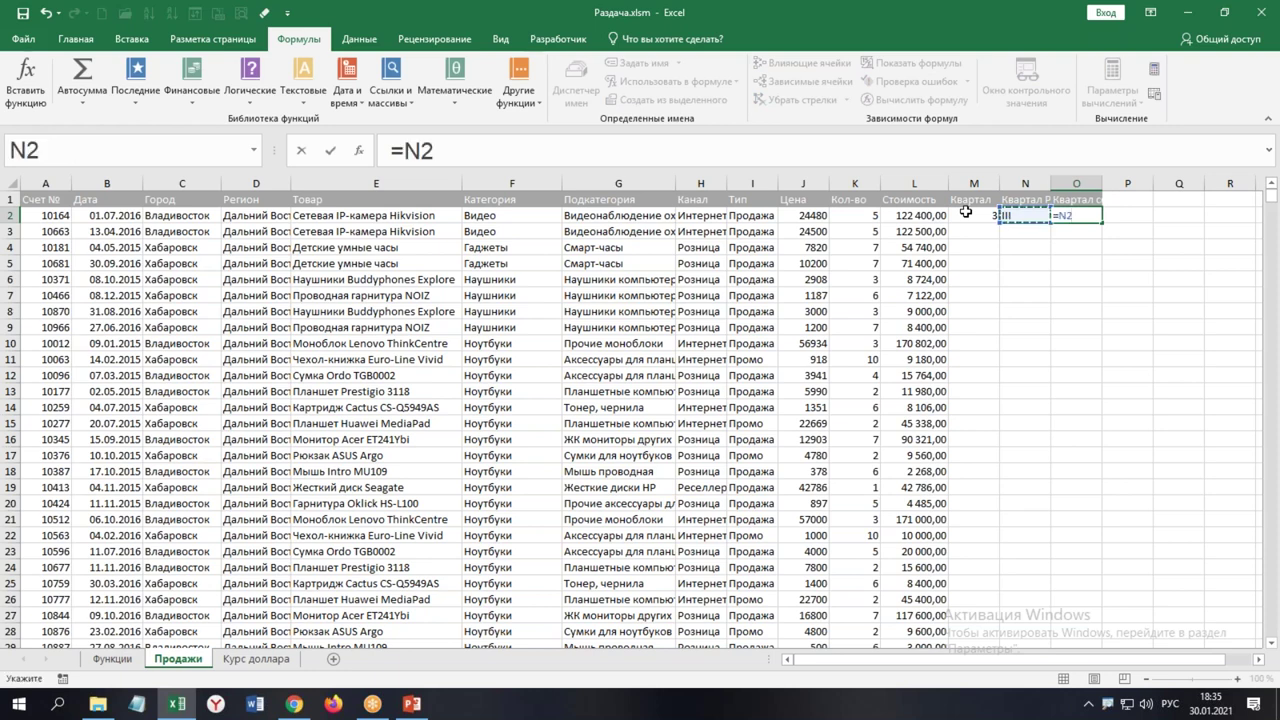
key("alt+shift")
type("& @")
key("BackSpace")
type("\"")
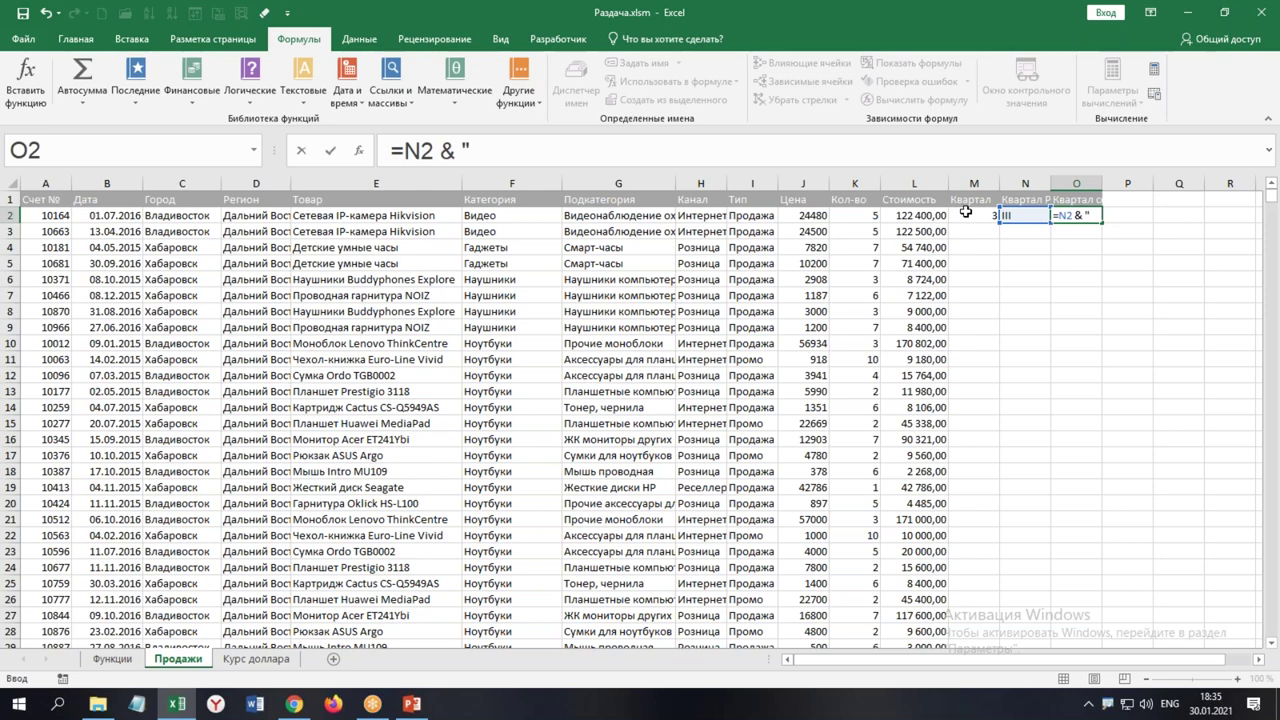
key("alt+shift")
type(" кв\"")
key("Return")
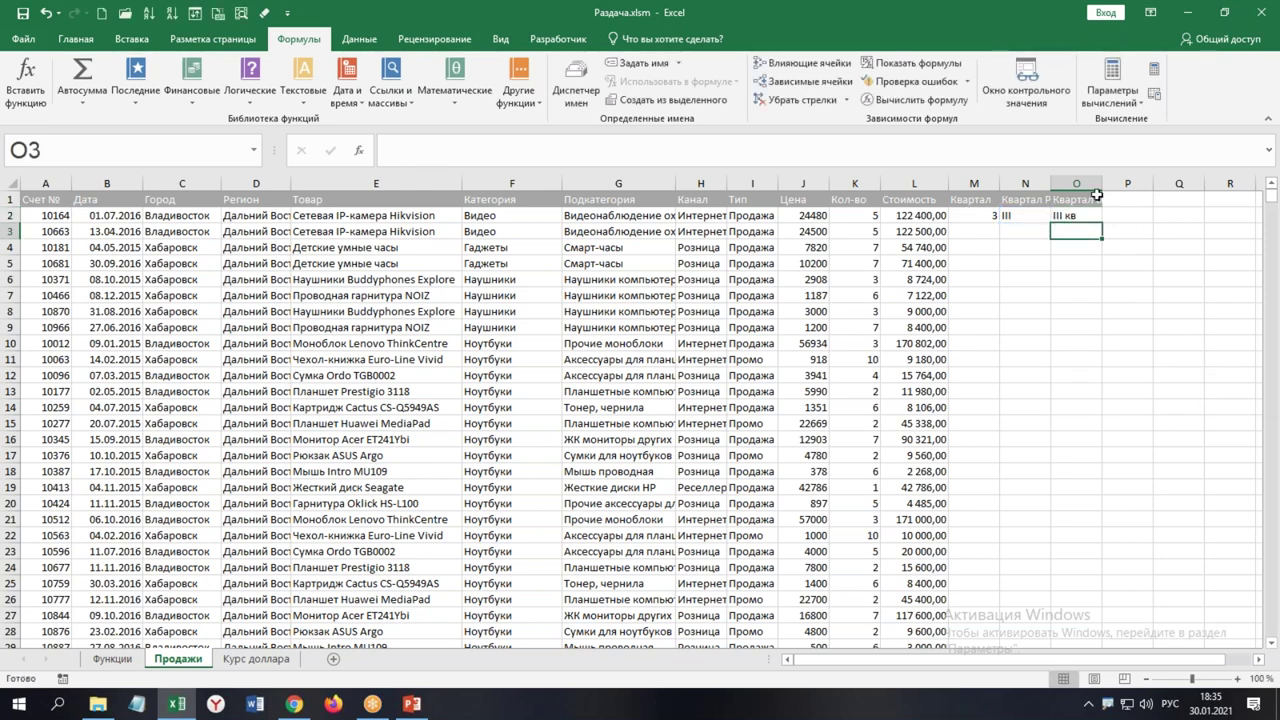
Widen column O to fit Квартал сокр and review the formulas in O2, M2 and N2
left_click_drag(1102, 184, 1143, 184)
left_click(1092, 213)
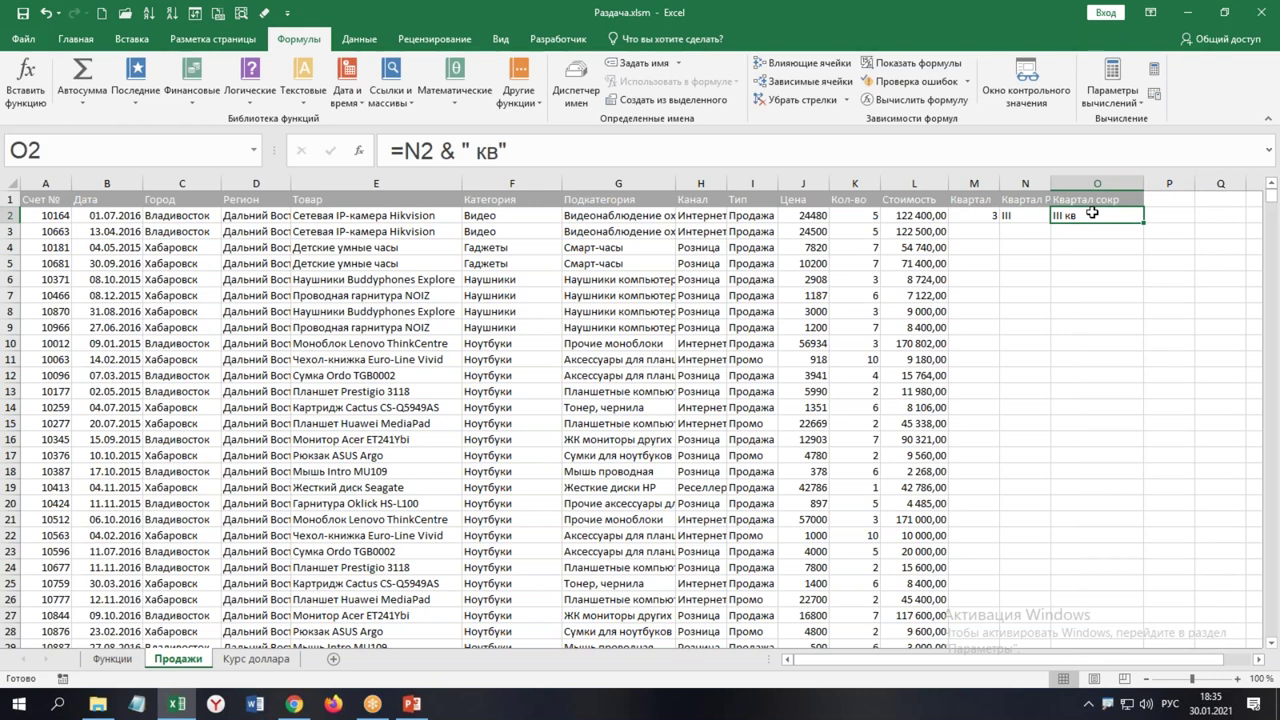
key("Left")
key("Left")
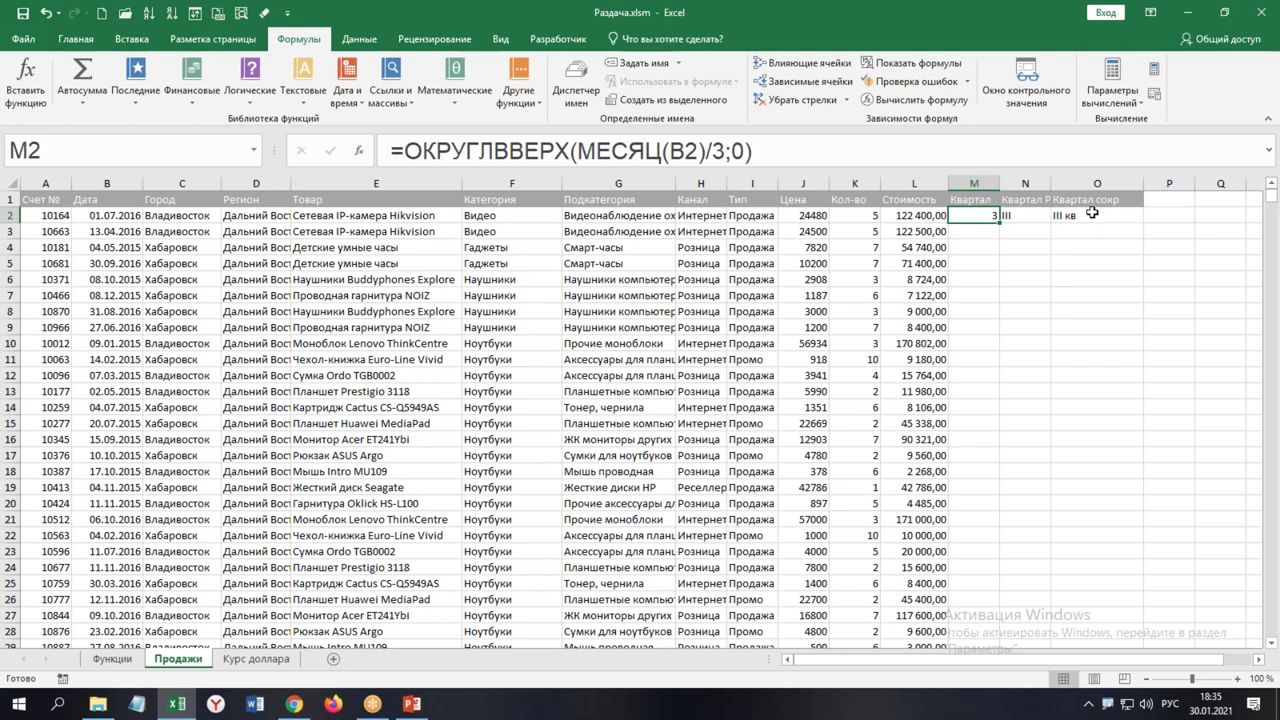
key("Right")
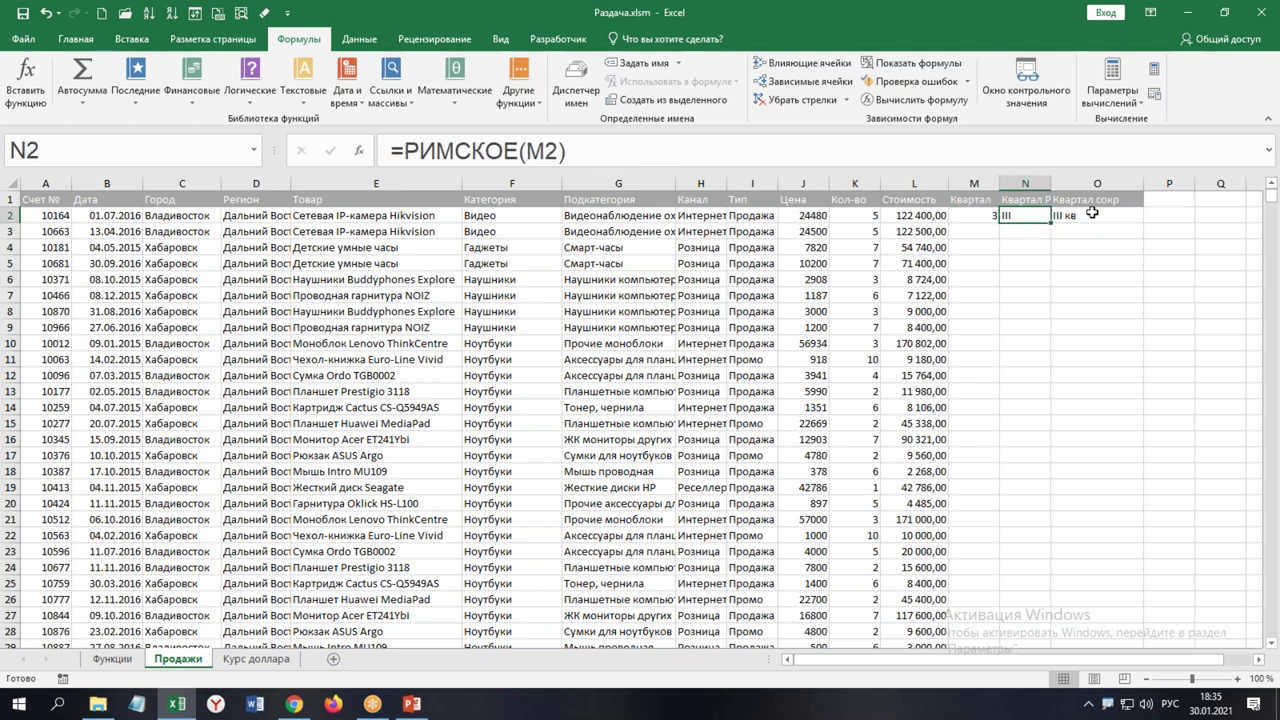
key("Right")
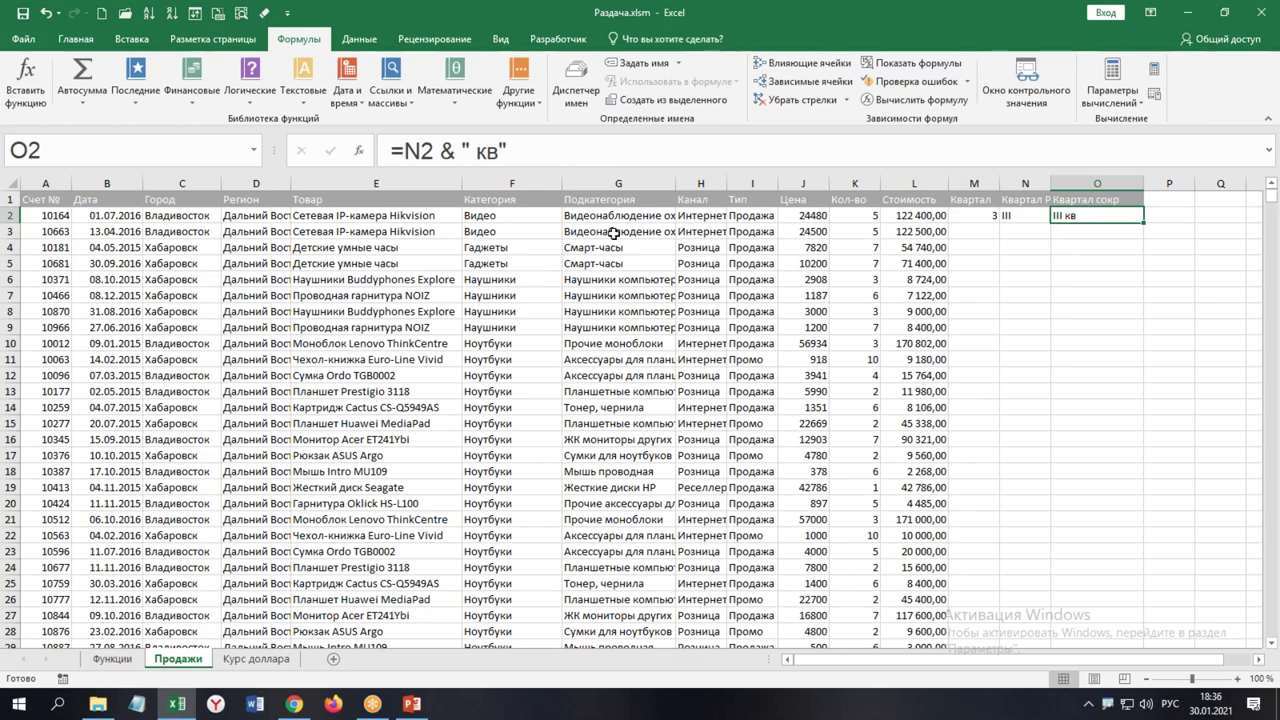
left_click(560, 40)
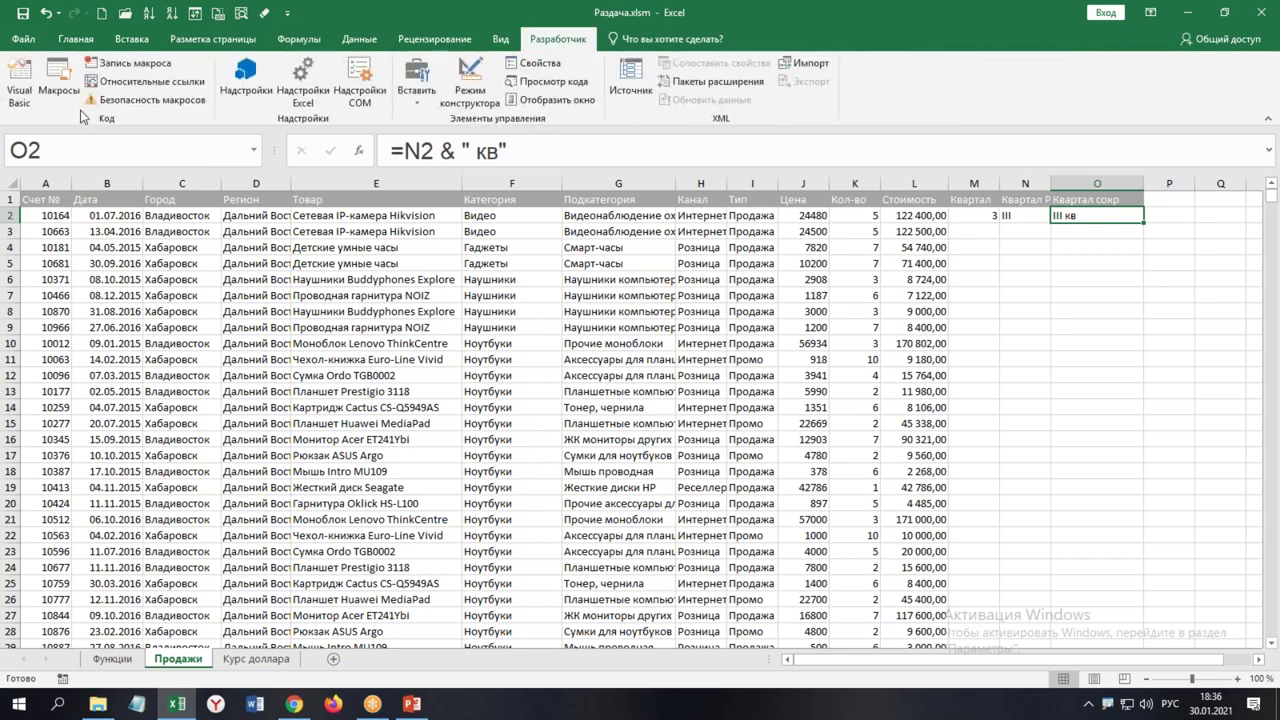
In the VBA editor's Module1, declare Function КВАРТАЛ(Дата As Date) below Option Explicit
left_click(20, 82)
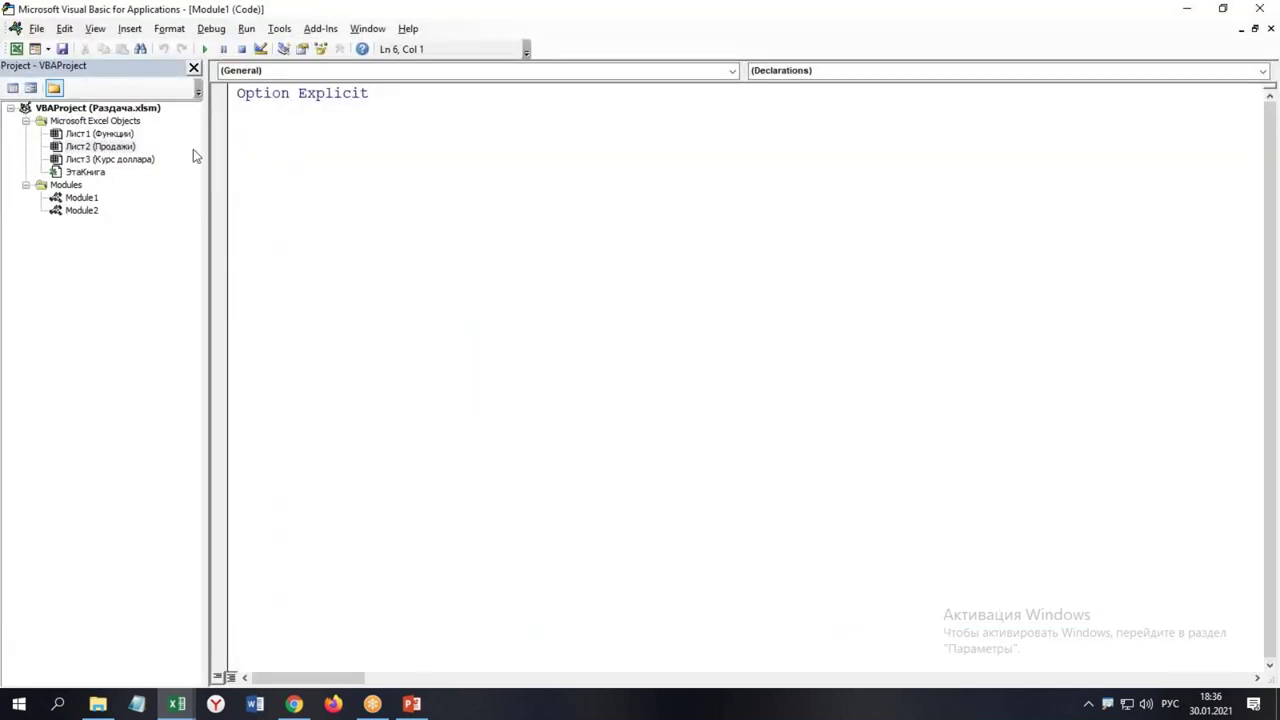
left_click(247, 127)
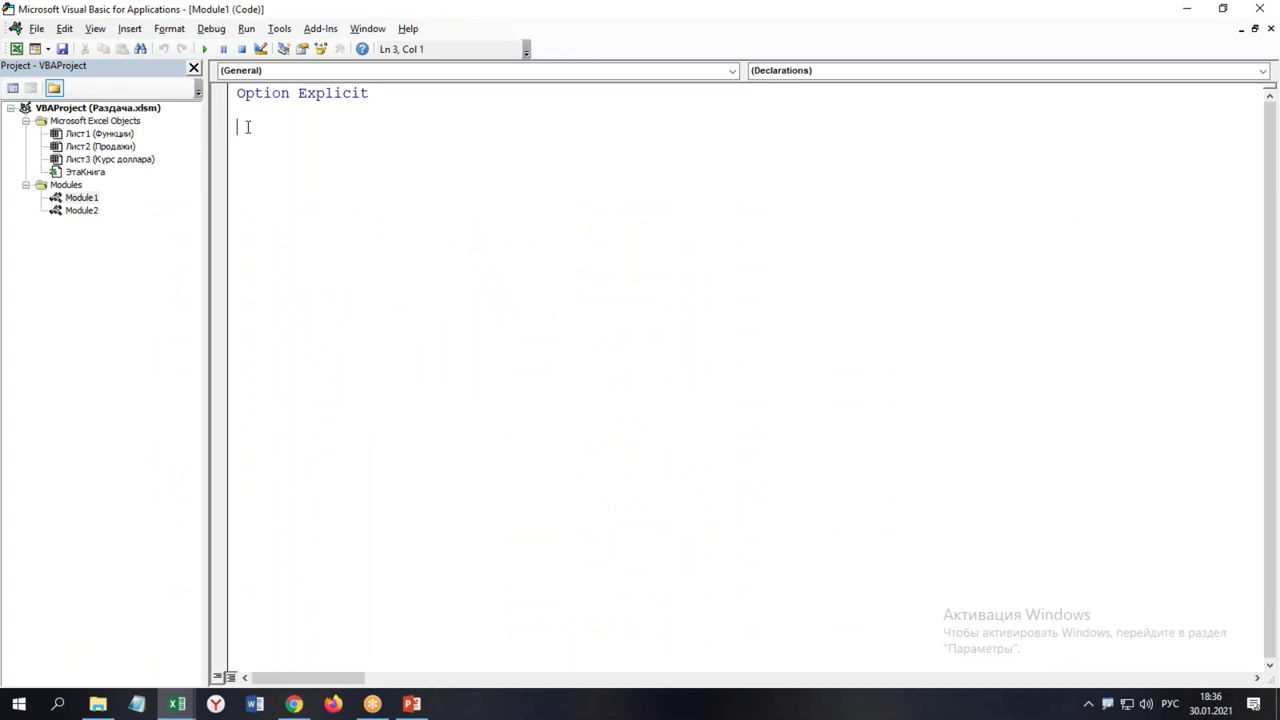
key("alt+shift")
type("function")
key("alt+shift")
type("КВАДР")
key("BackSpace")
key("BackSpace")
type("РТАЛ (")
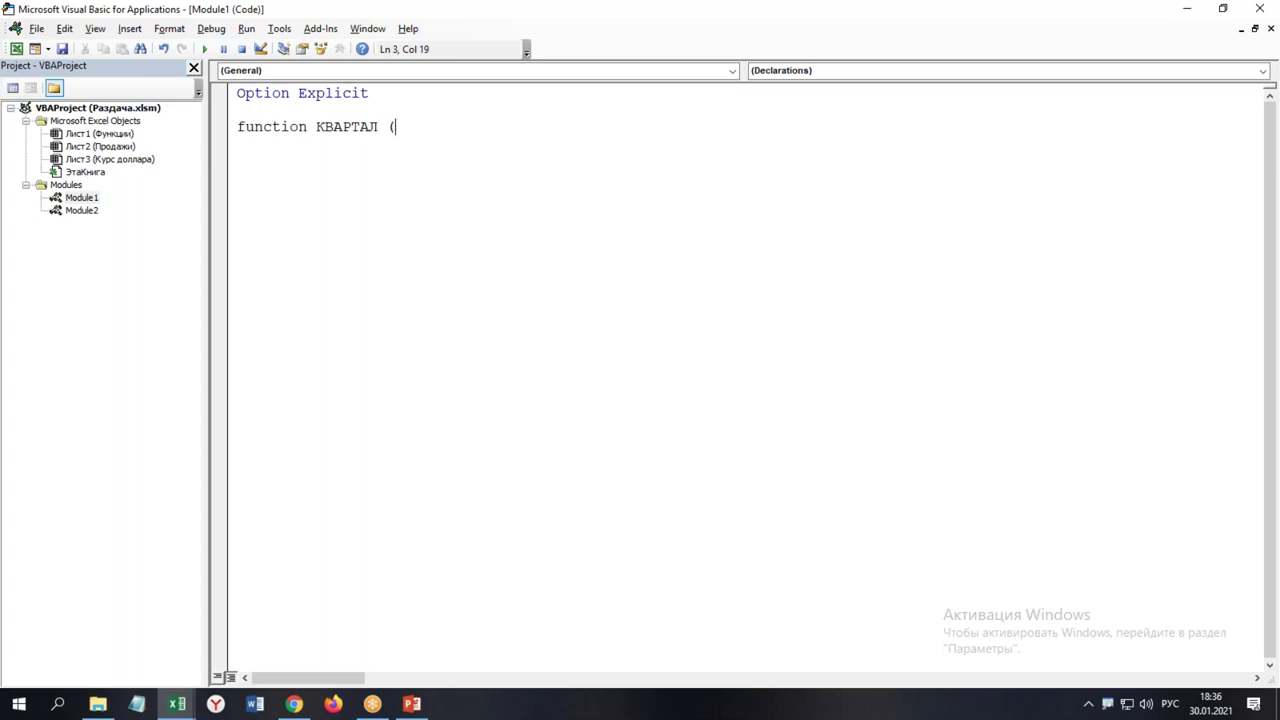
type("Дата")
key("alt+shift")
type("as date")
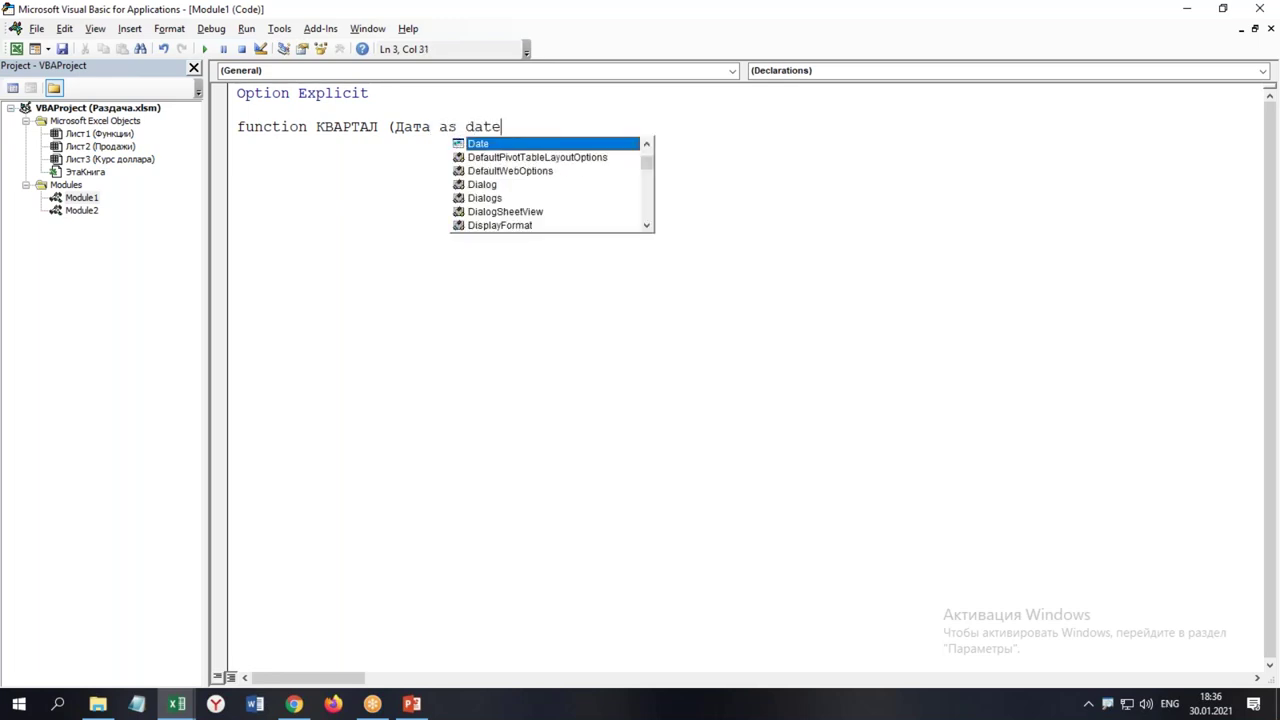
key("Tab")
type(")")
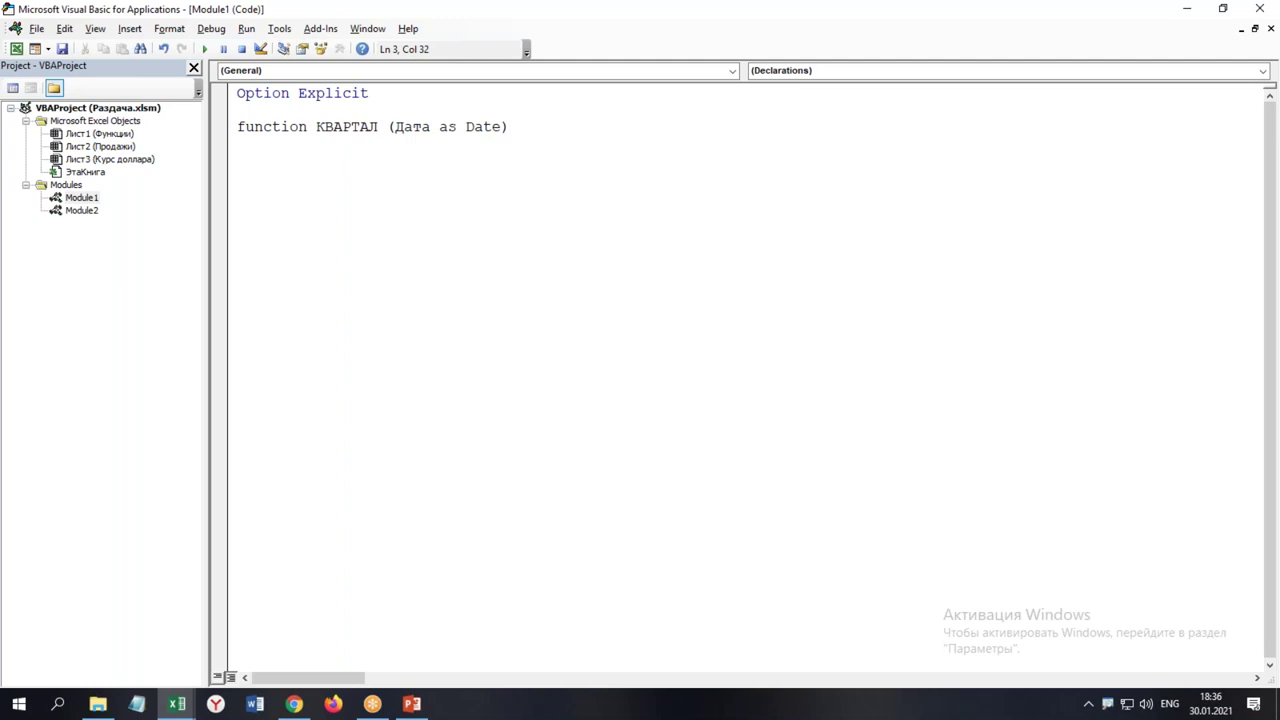
key("Return")
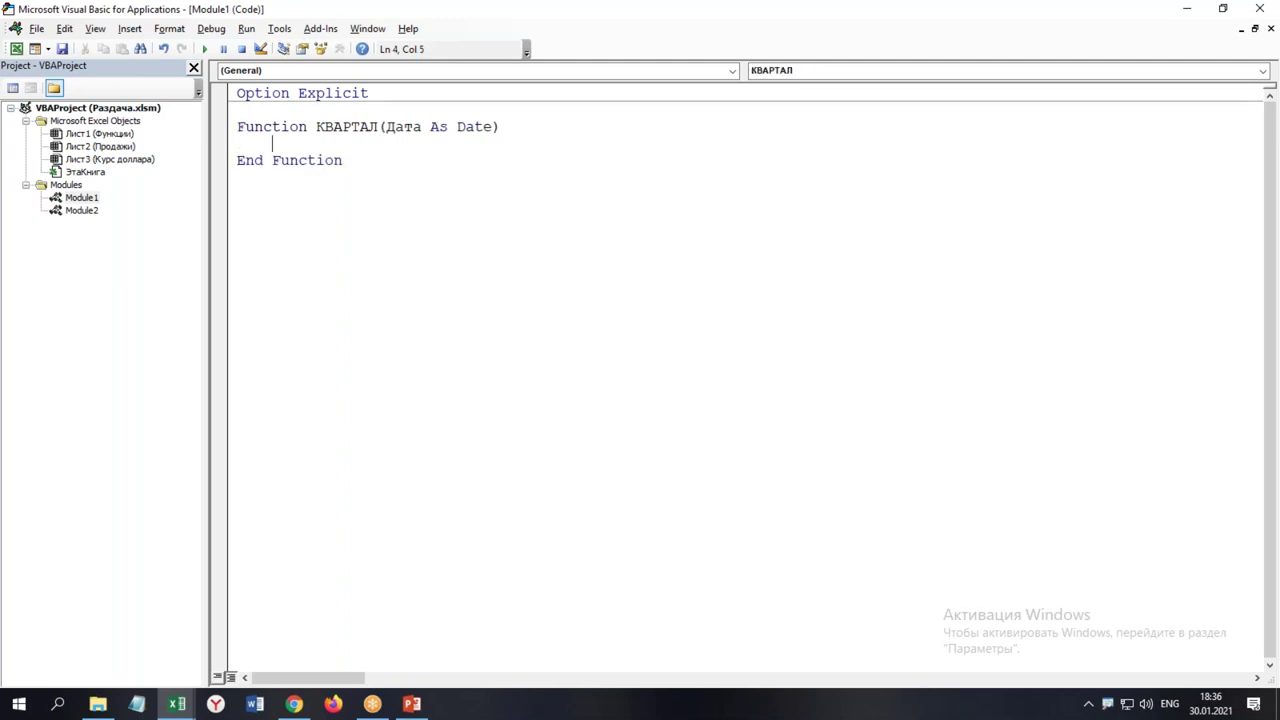
Write the body line КВАРТАЛ = Format(Дата, "q") and return to Excel
left_click(254, 126)
left_click(326, 126)
left_click(350, 143)
key("super+space")
type("квартал ")
type("=")
key("alt+shift")
type("format(")
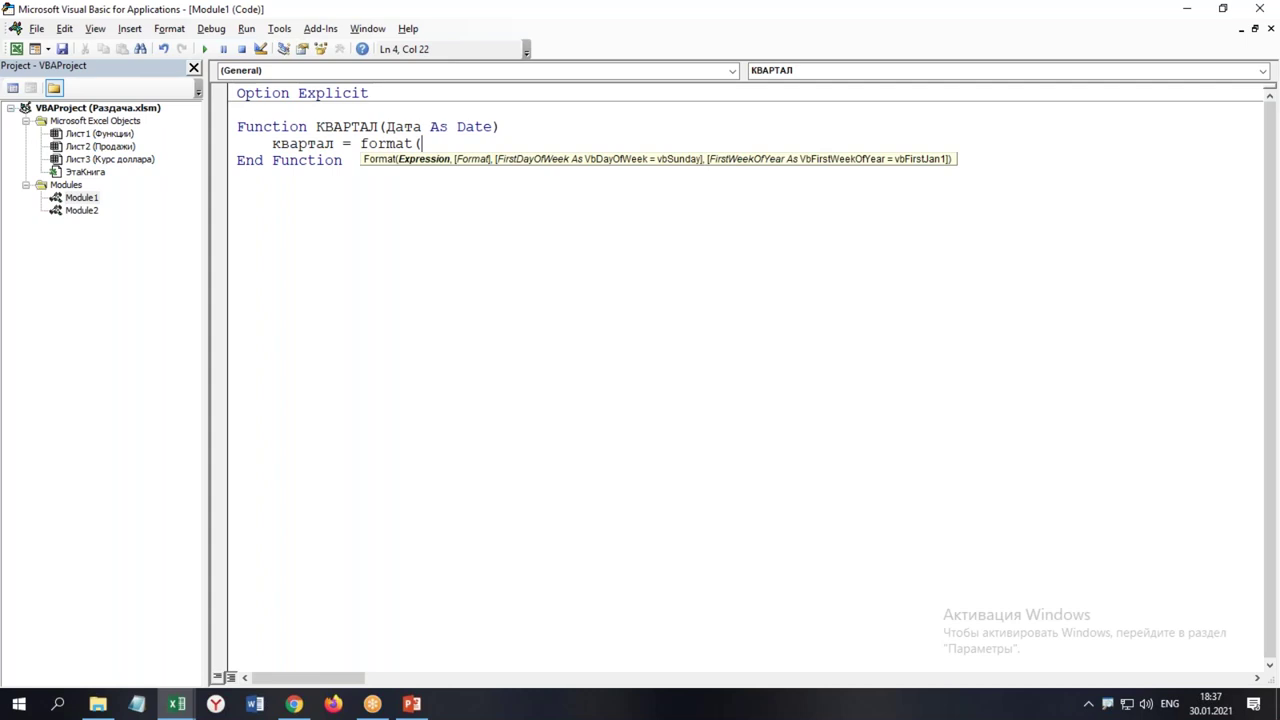
key("alt+shift")
type("Дата,")
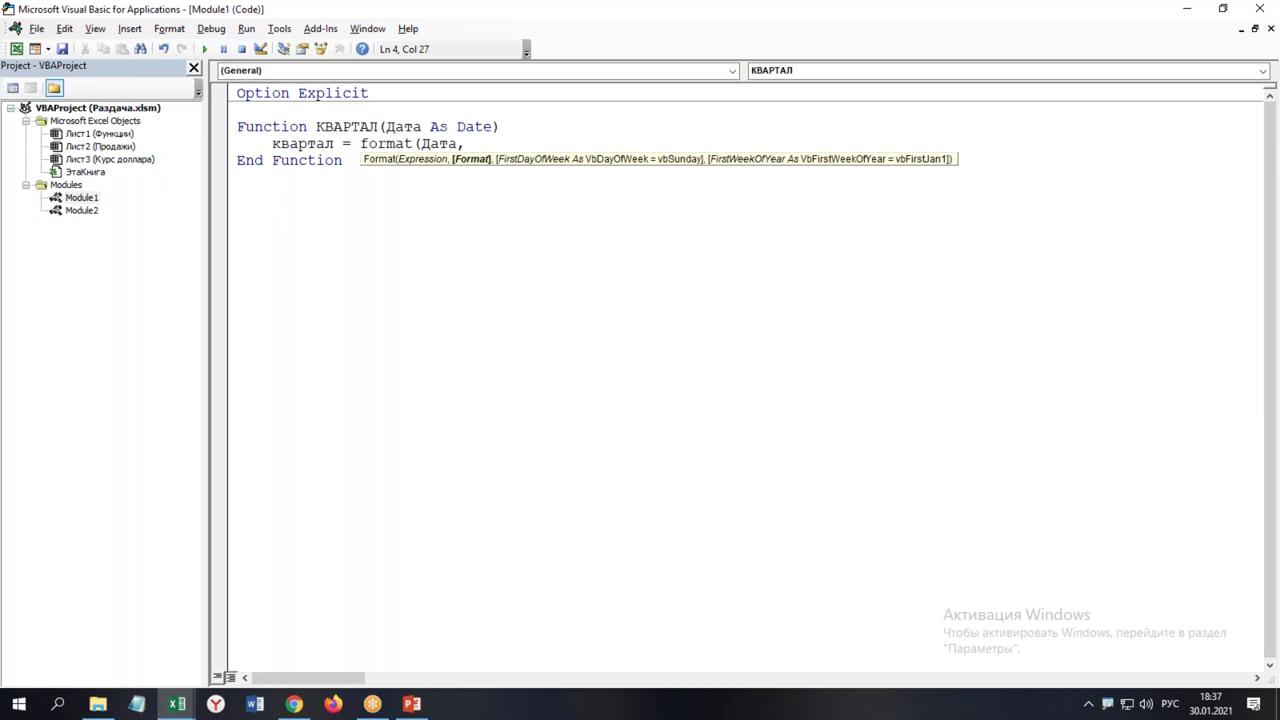
type("\"")
key("alt+shift")
type("q")
type("\"")
type(")")
key("Return")
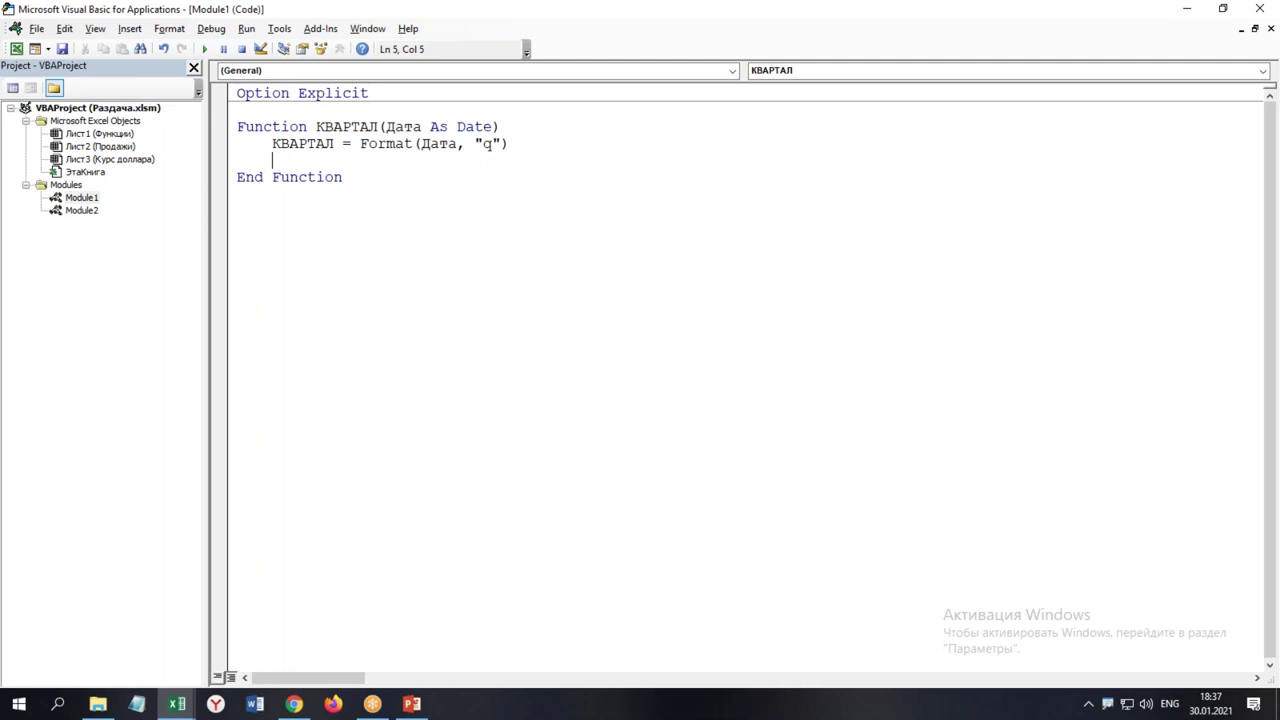
key("alt+F11")
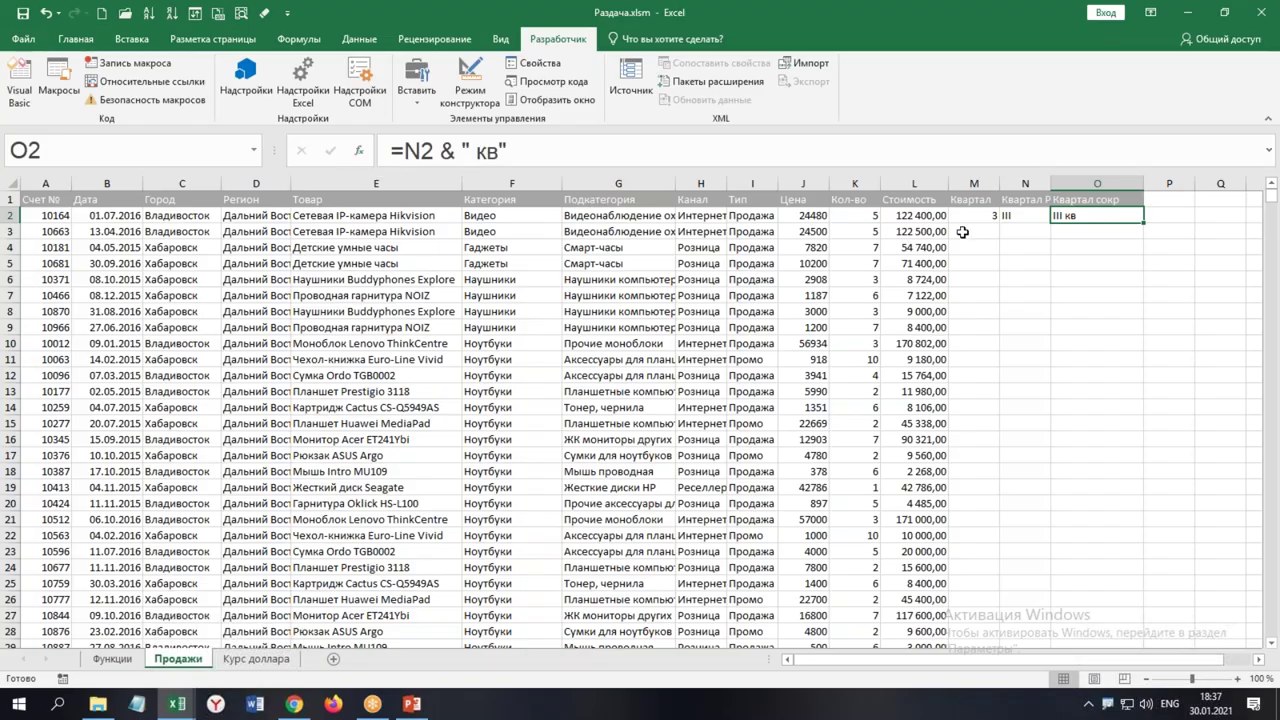
Replace M2's quarter formula with the custom =КВАРТАЛ(B2)
left_click(975, 218)
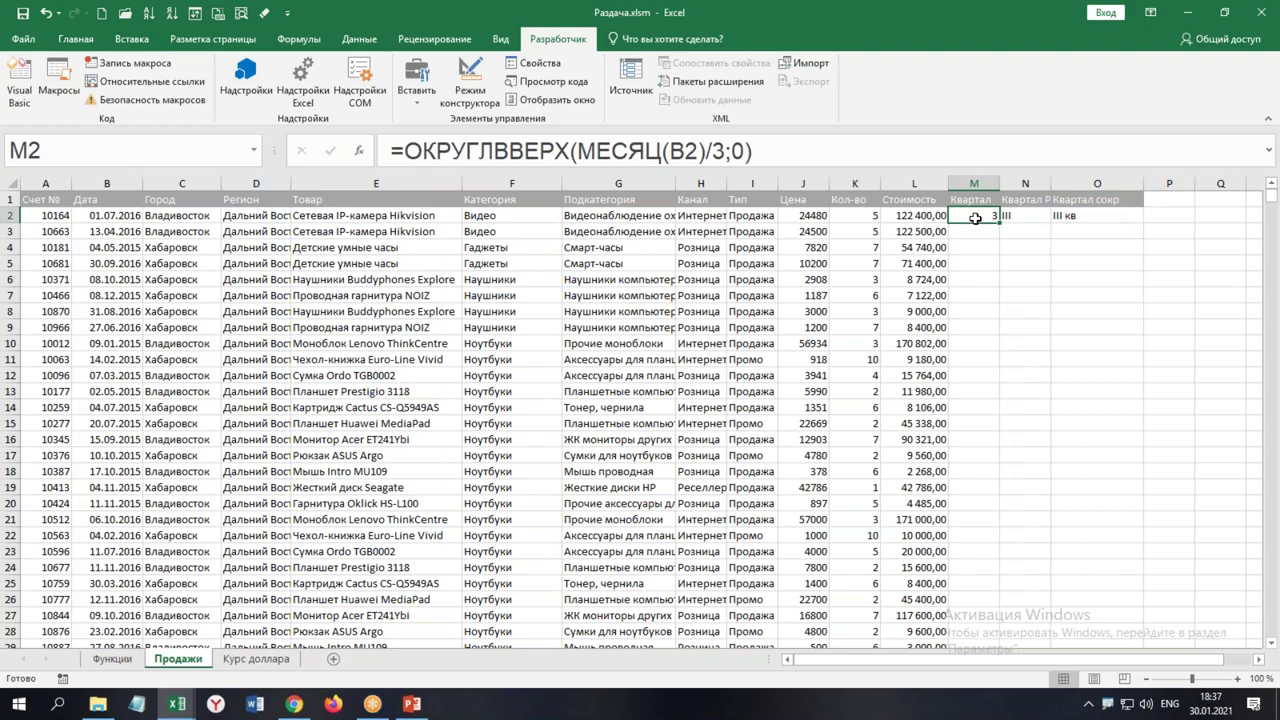
scroll(972, 212, "up", 1, "ctrl")
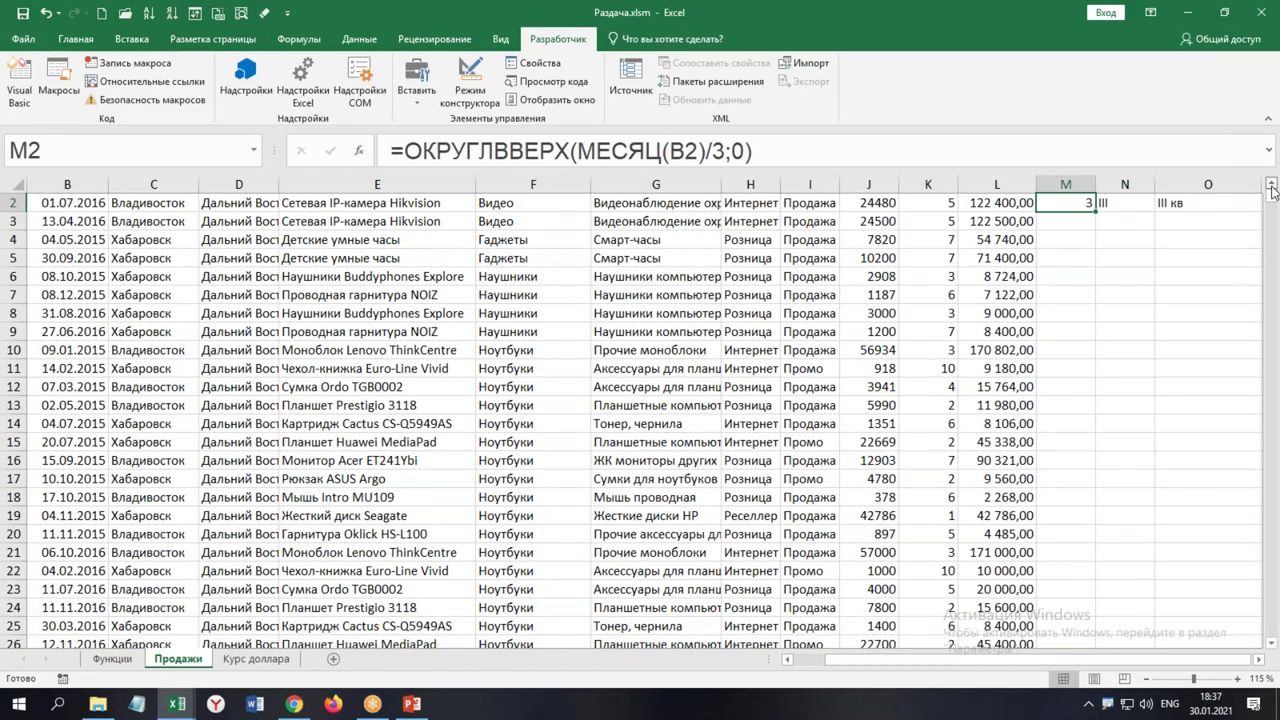
left_click(1272, 192)
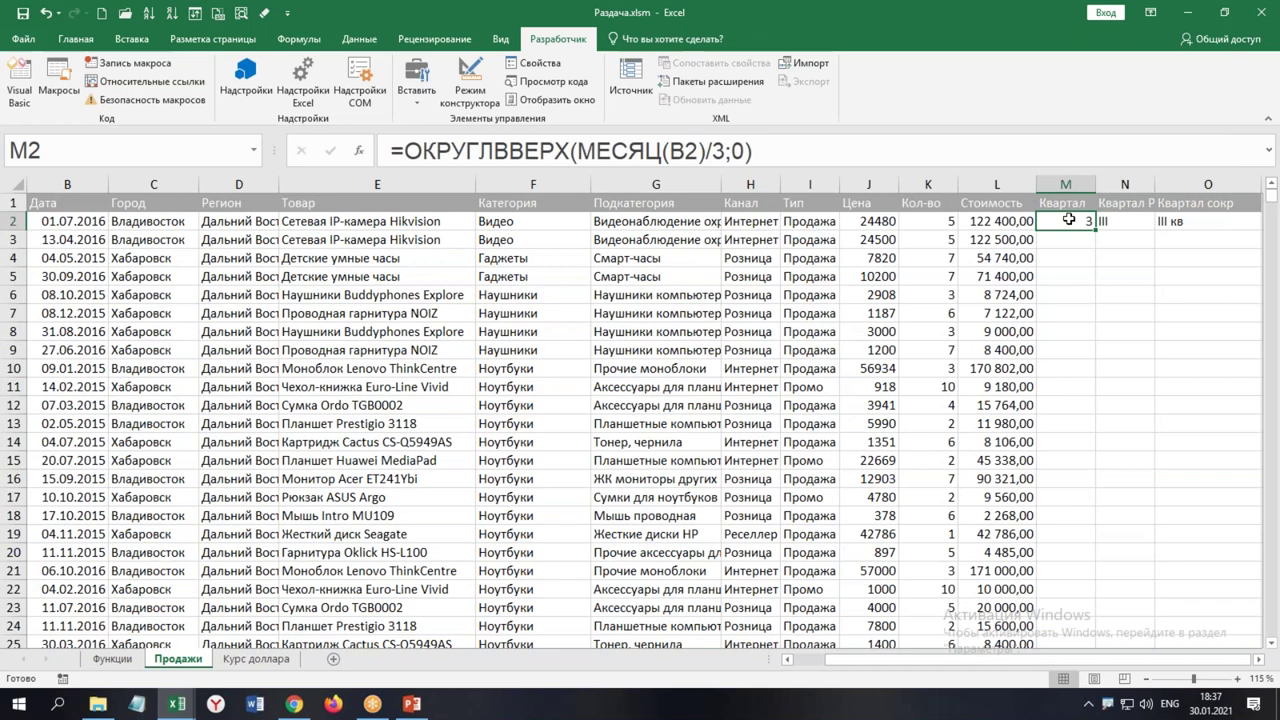
key("super+space")
type("=")
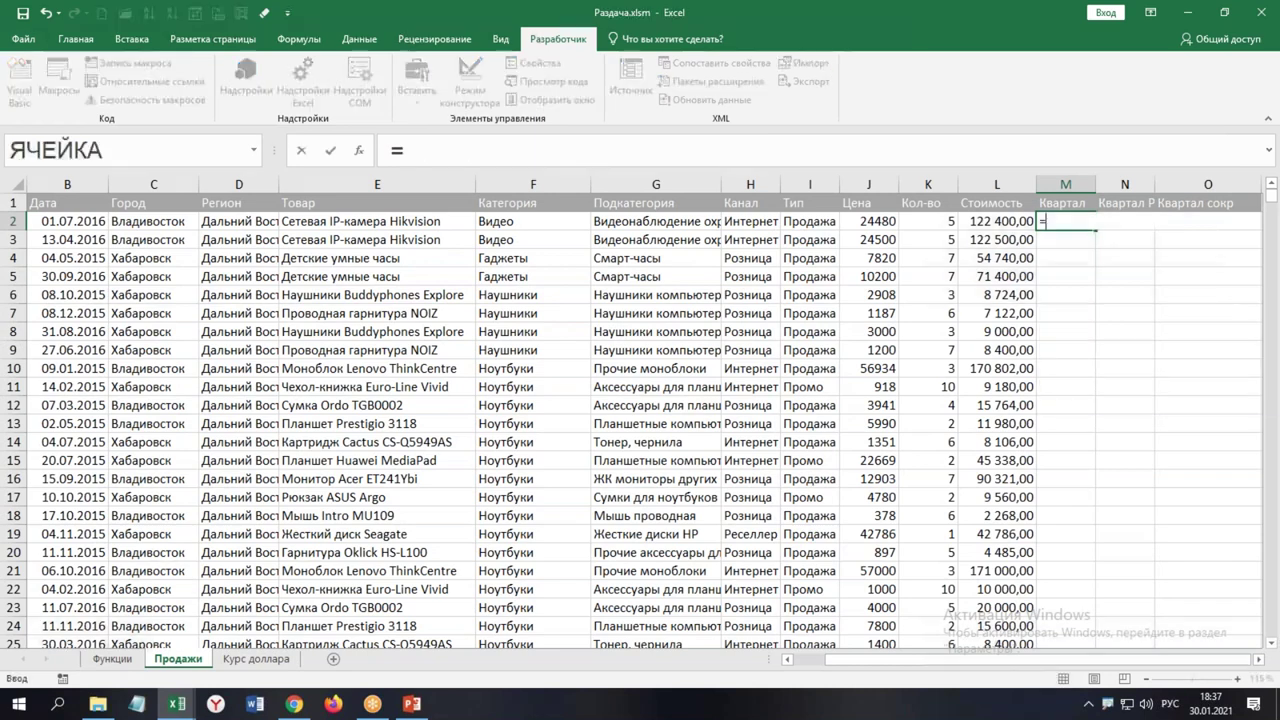
type("кв")
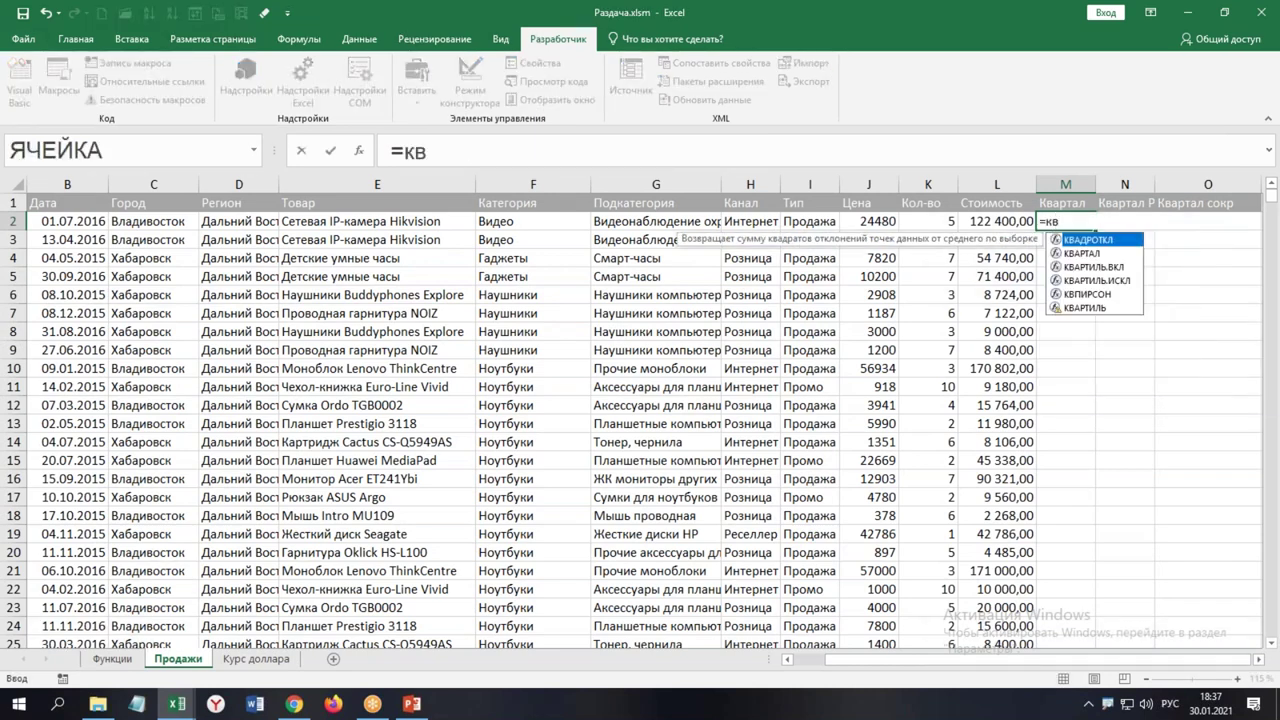
key("Down")
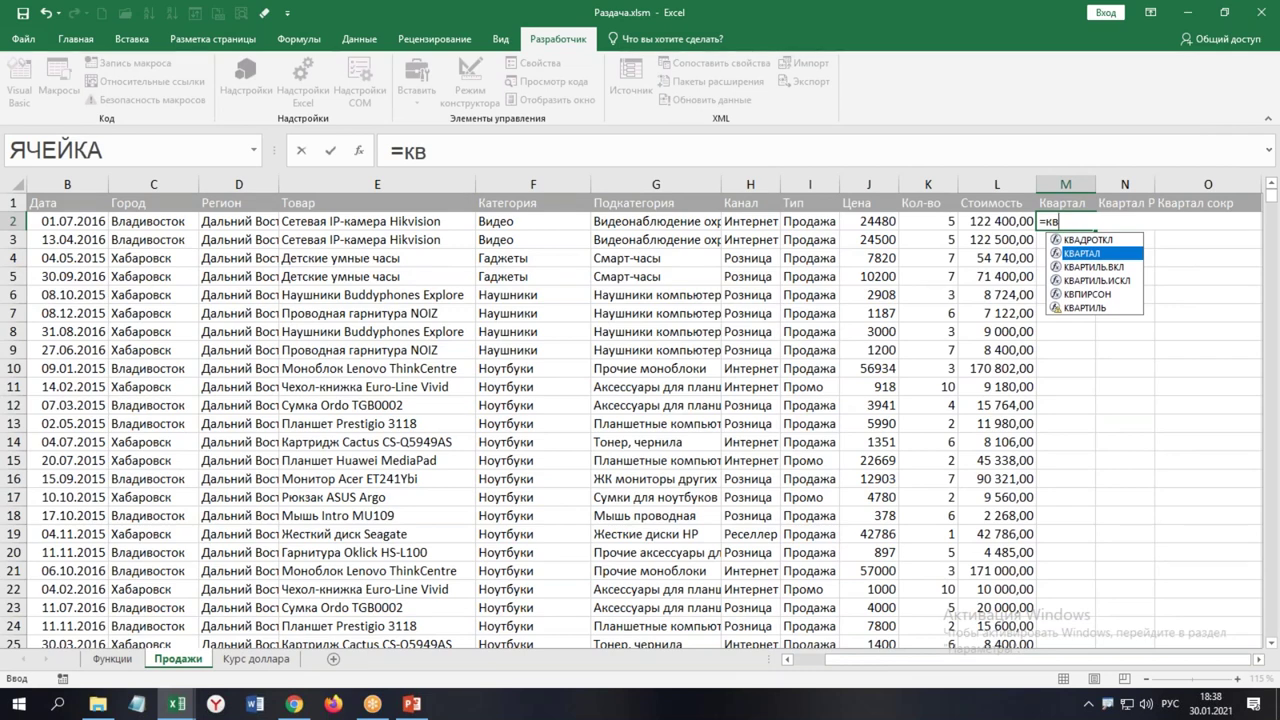
key("Tab")
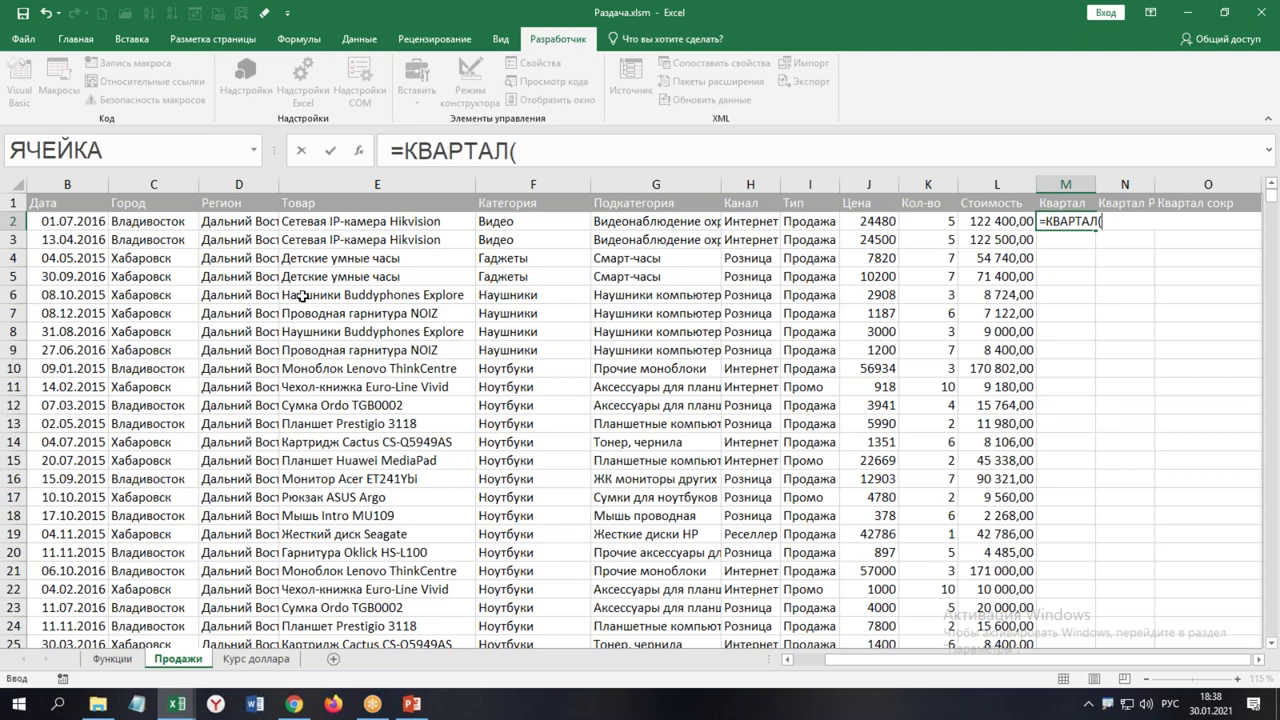
left_click(78, 218)
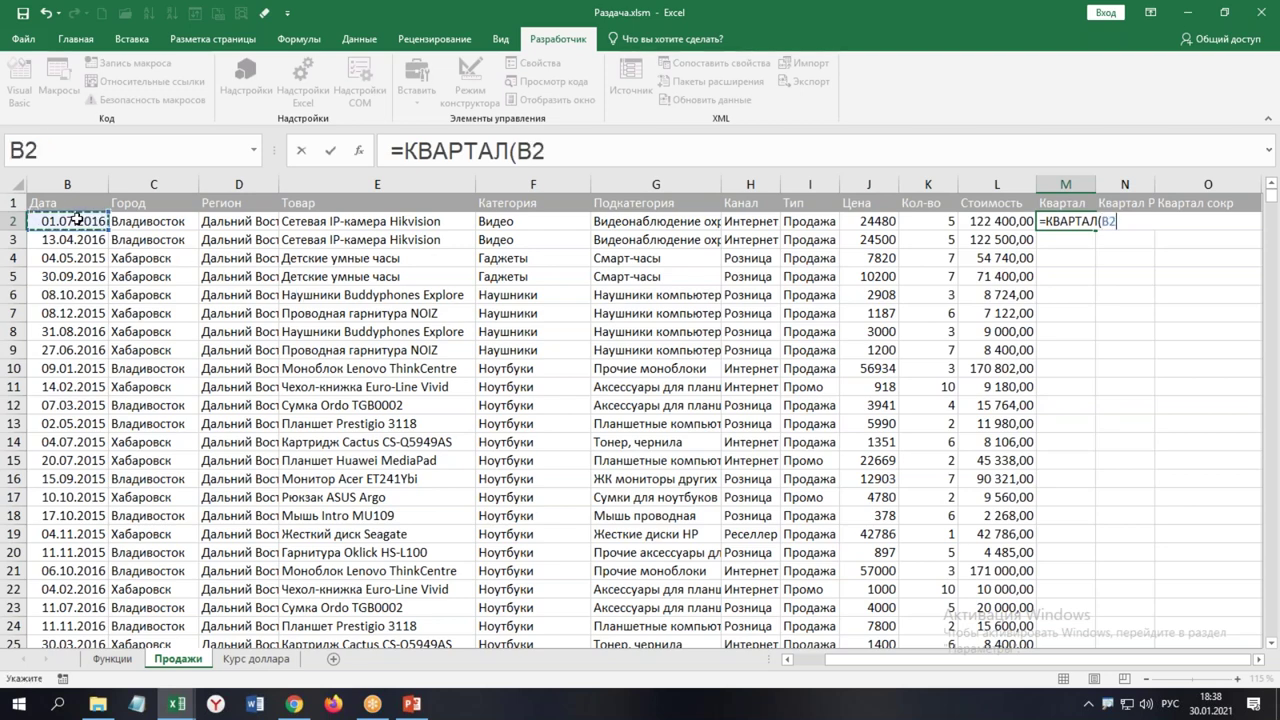
key("ctrl+Return")
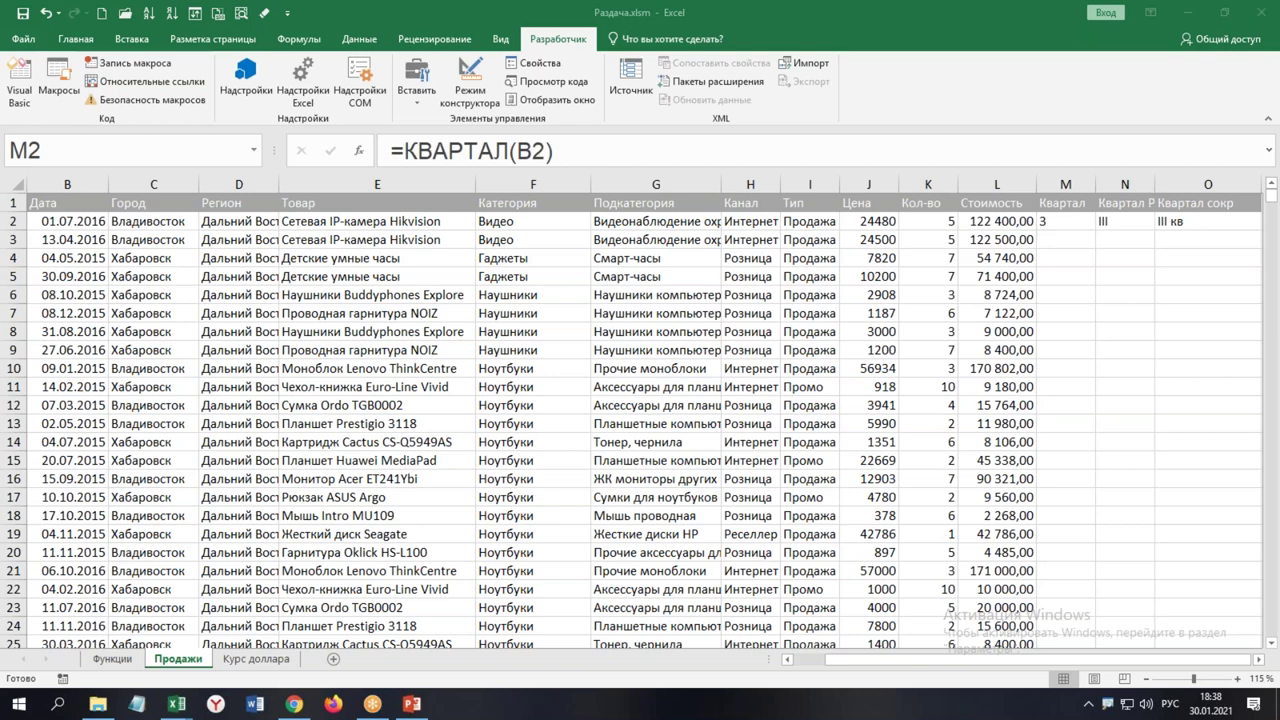
Check that M2's =КВАРТАЛ(B2) returns 3, then go back to the VBA editor
left_click(1071, 221)
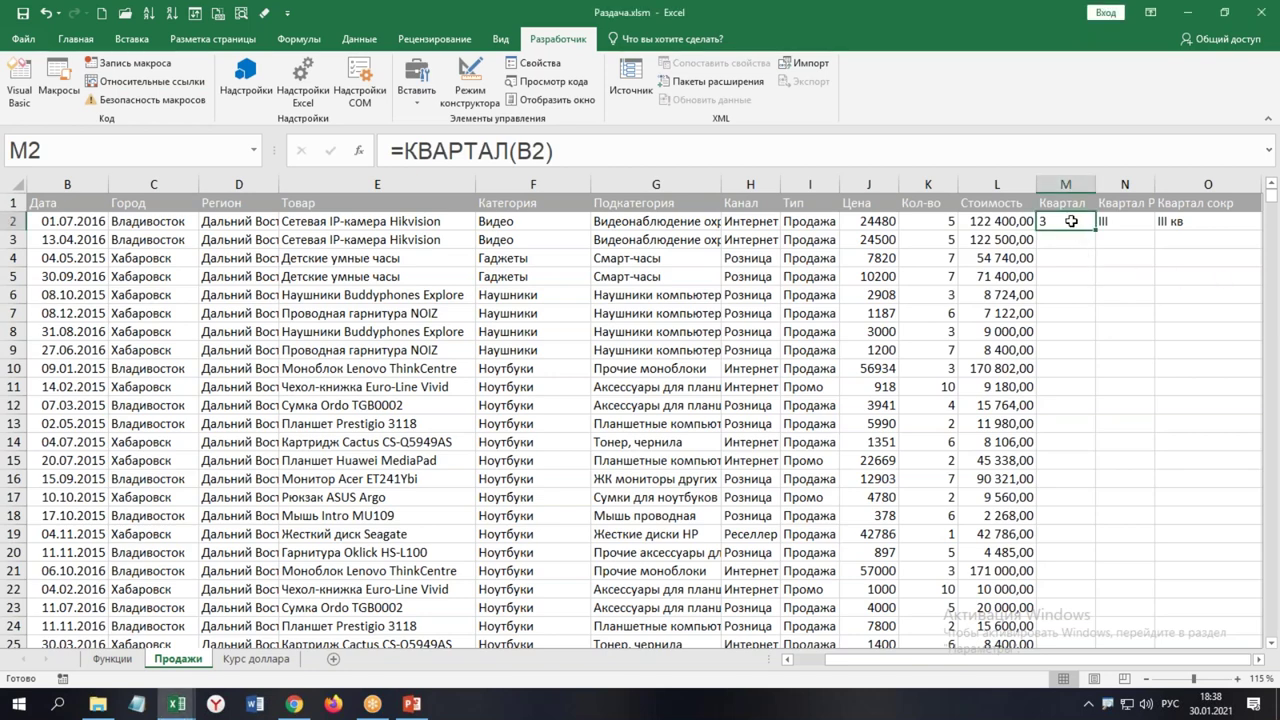
key("alt+Tab")
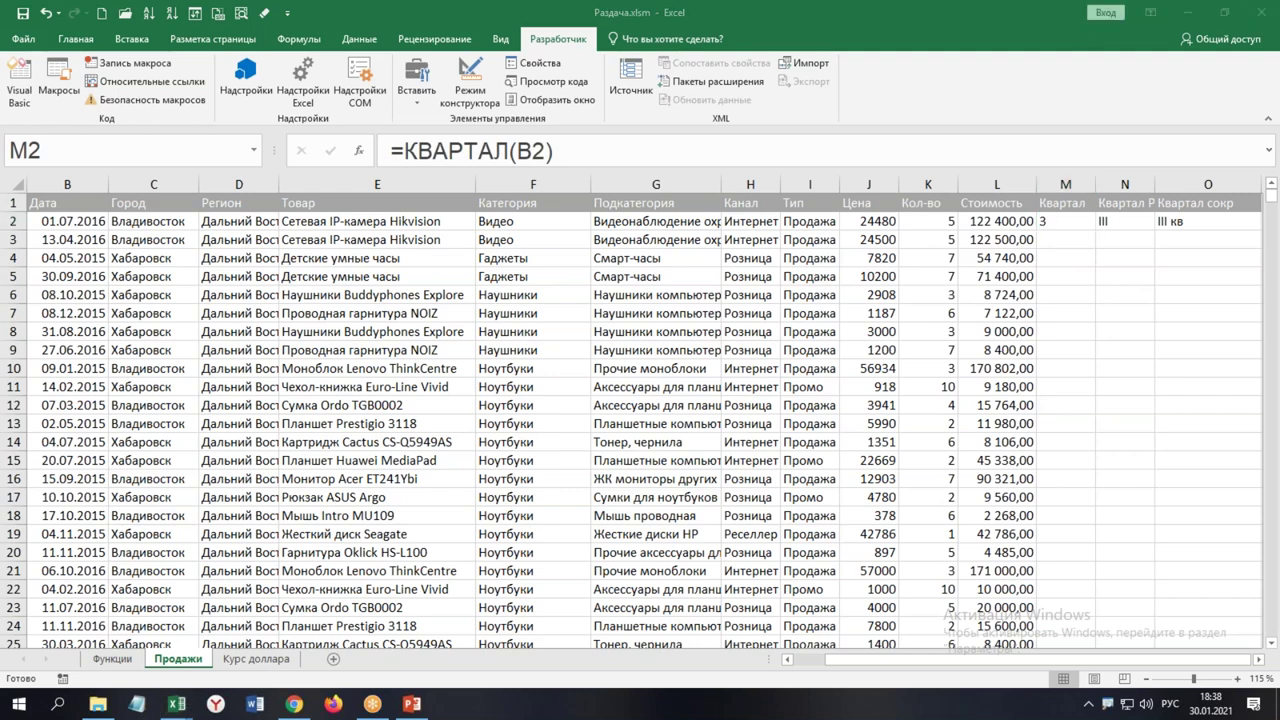
key("alt+Tab")
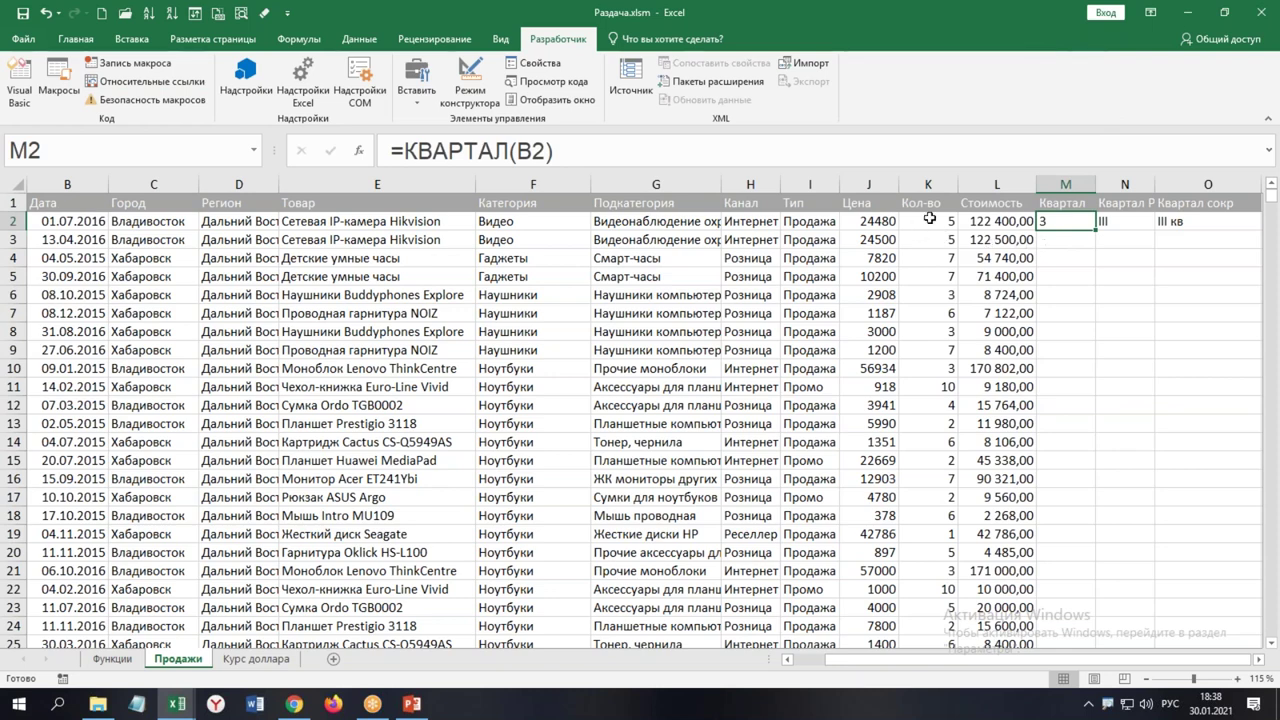
left_click_drag(929, 218, 970, 314)
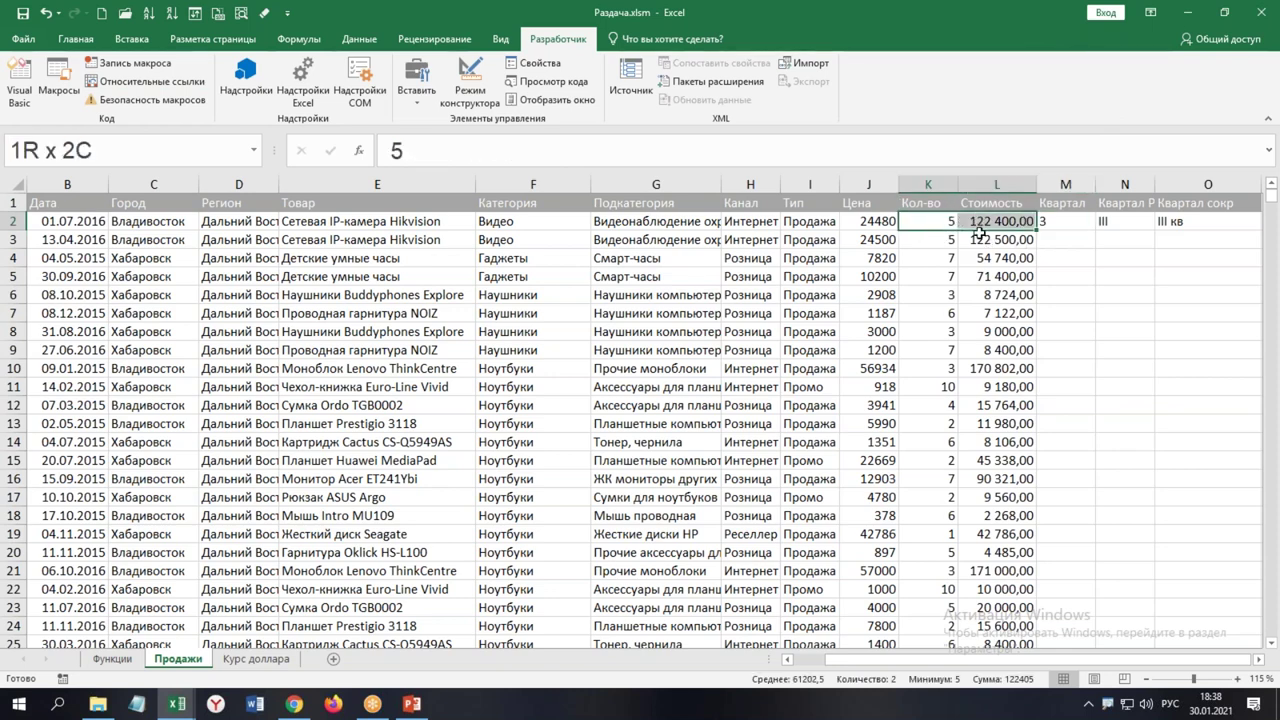
left_click(1057, 223)
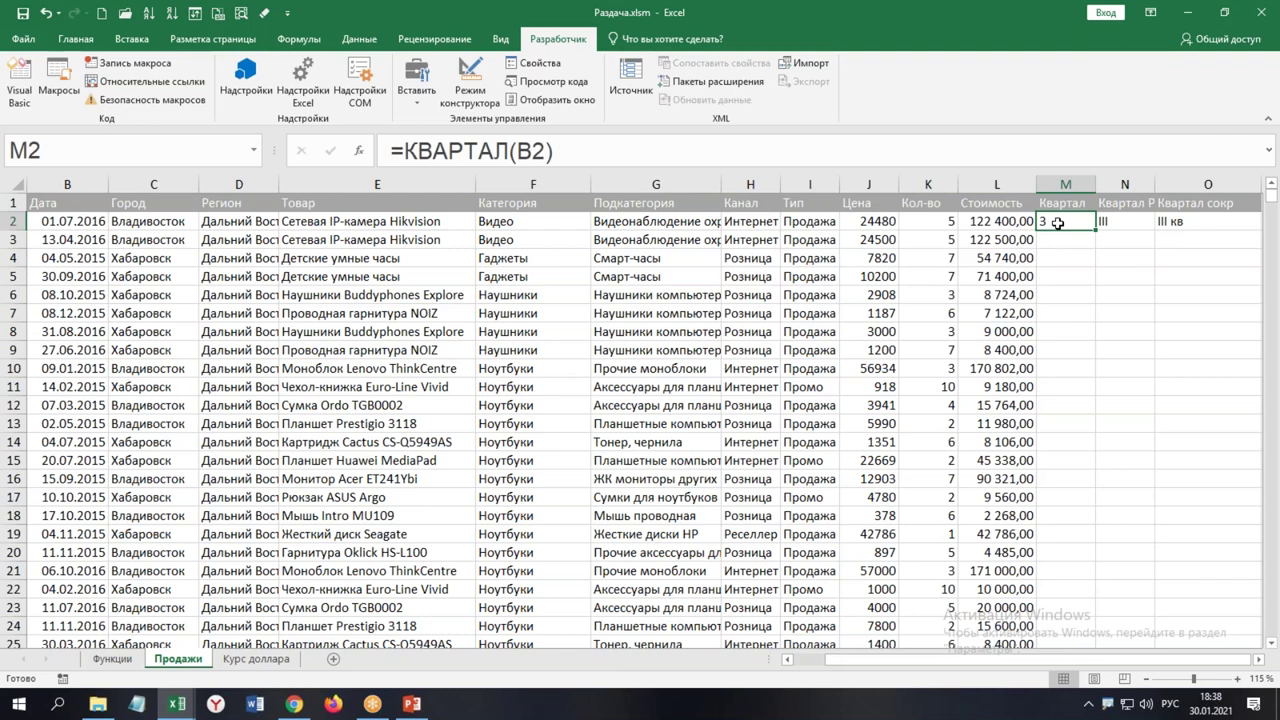
key("alt+F11")
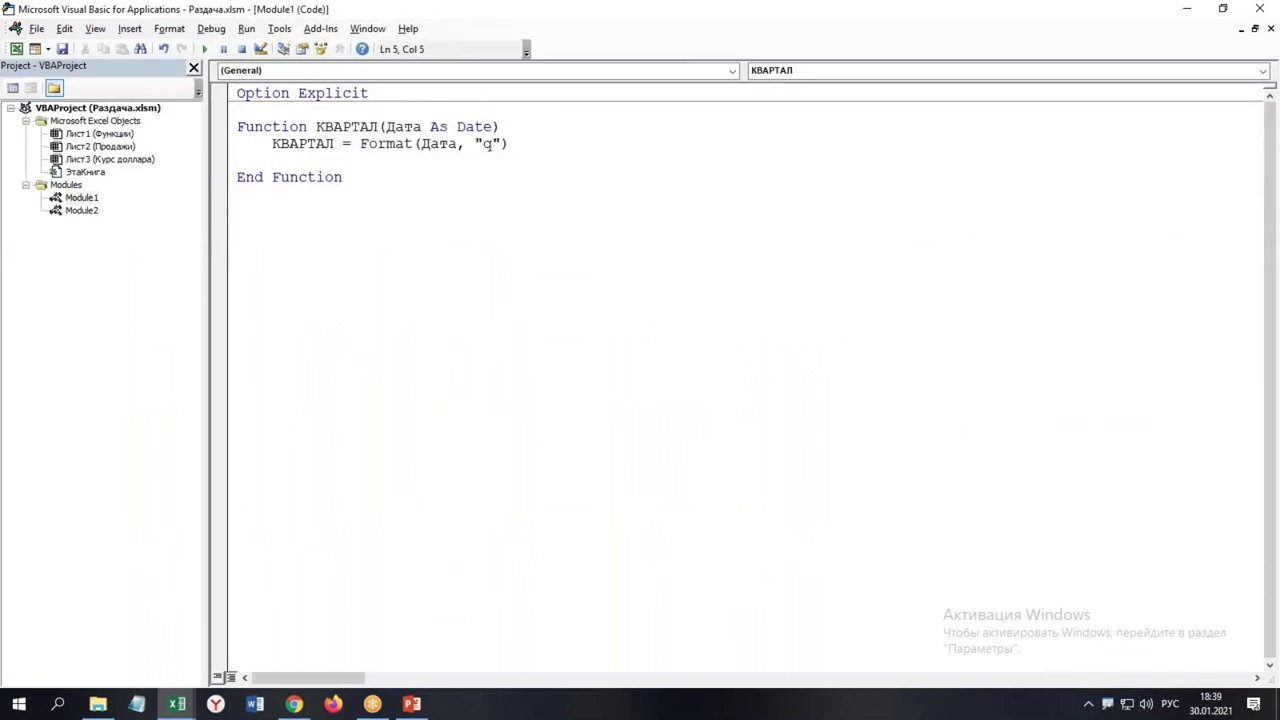
Change КВАРТАЛ's return line to CInt(Format(Дата, "q")) and switch back to the Excel workbook
left_click(360, 141)
key("alt+shift")
type("cint(")
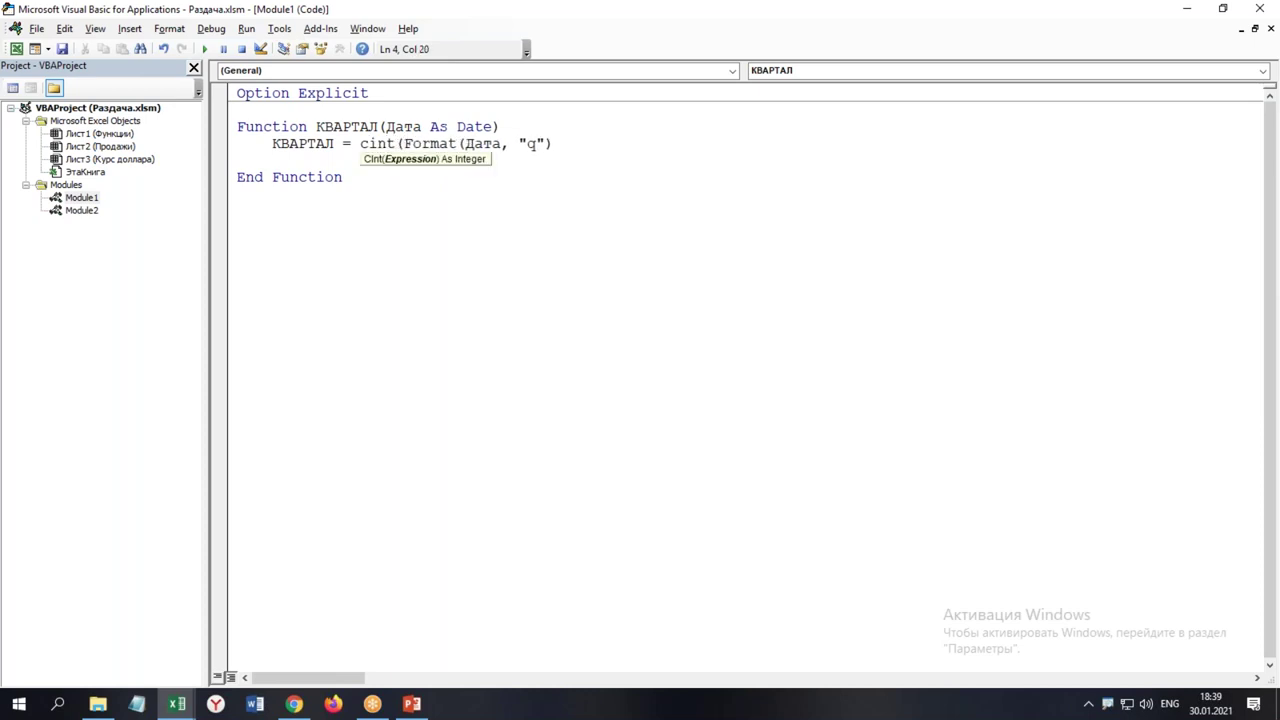
left_click(561, 137)
type(")")
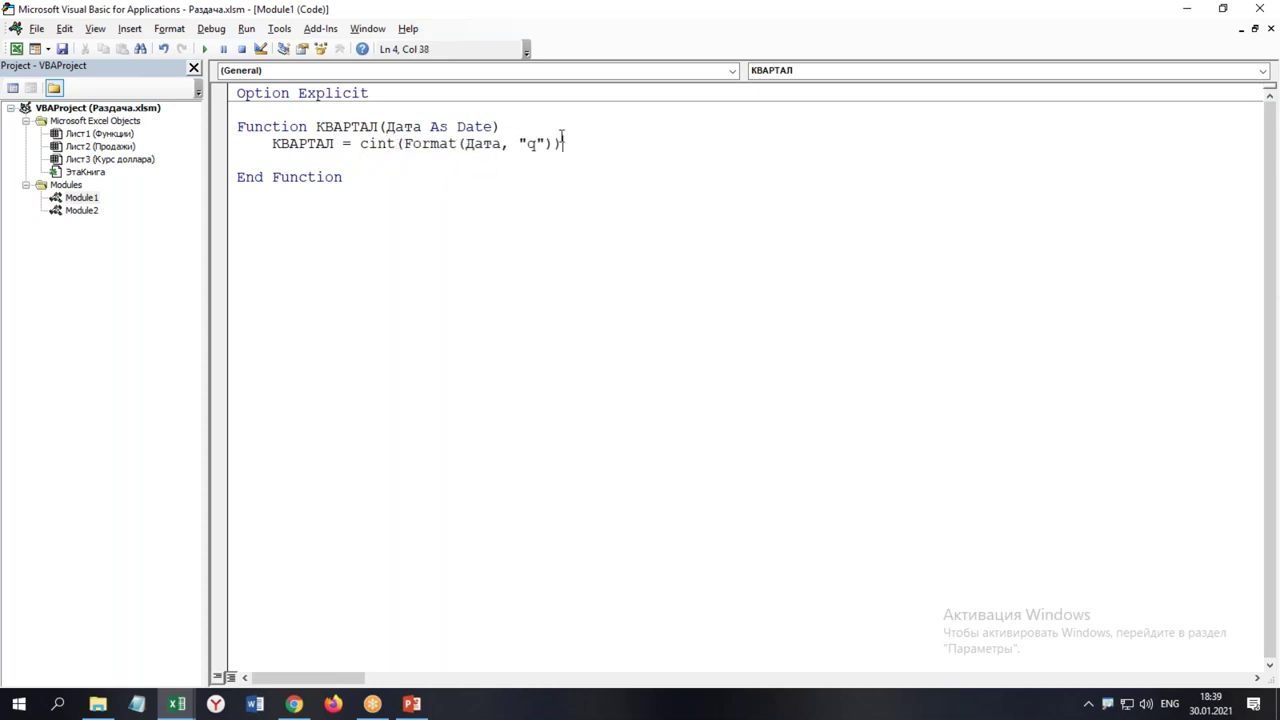
key("Return")
key("alt+F11")
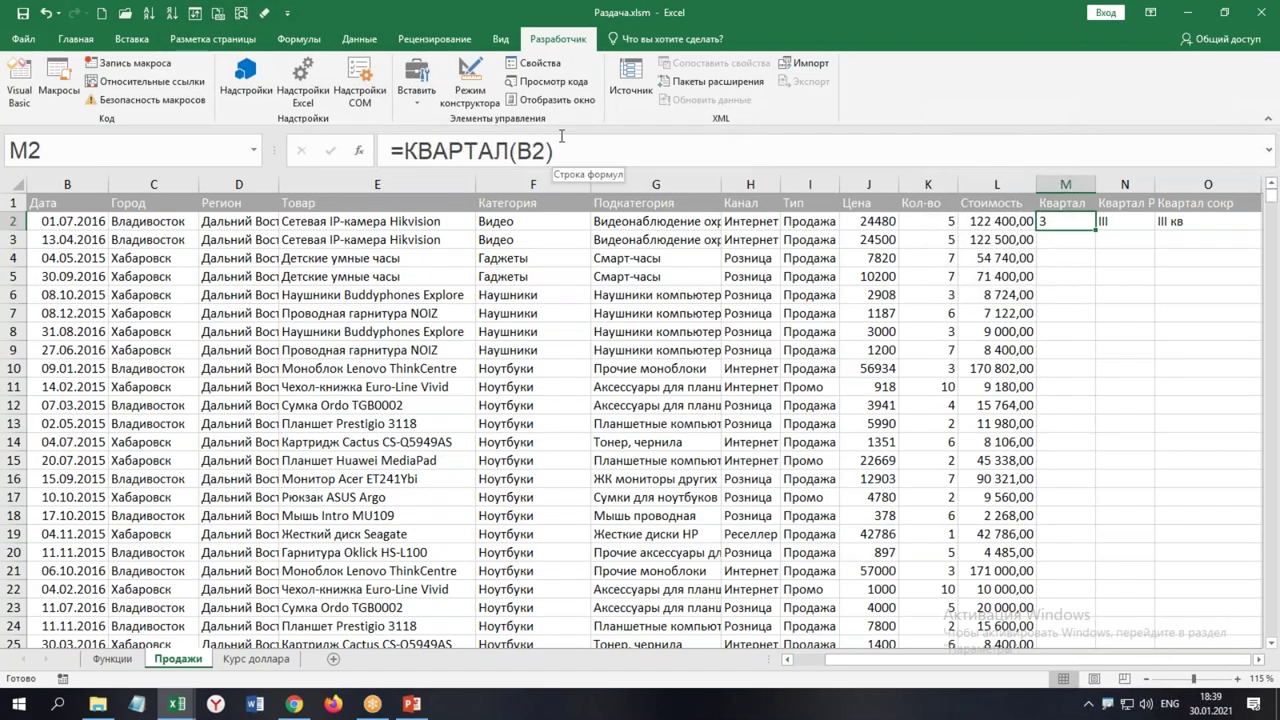
Recalculate M2 to a numeric 3, check N2's =РИМСКОЕ(M2), then return to Module1's КВАРТАЛ code
key("F2")
key("Return")
key("Up")
key("Right")
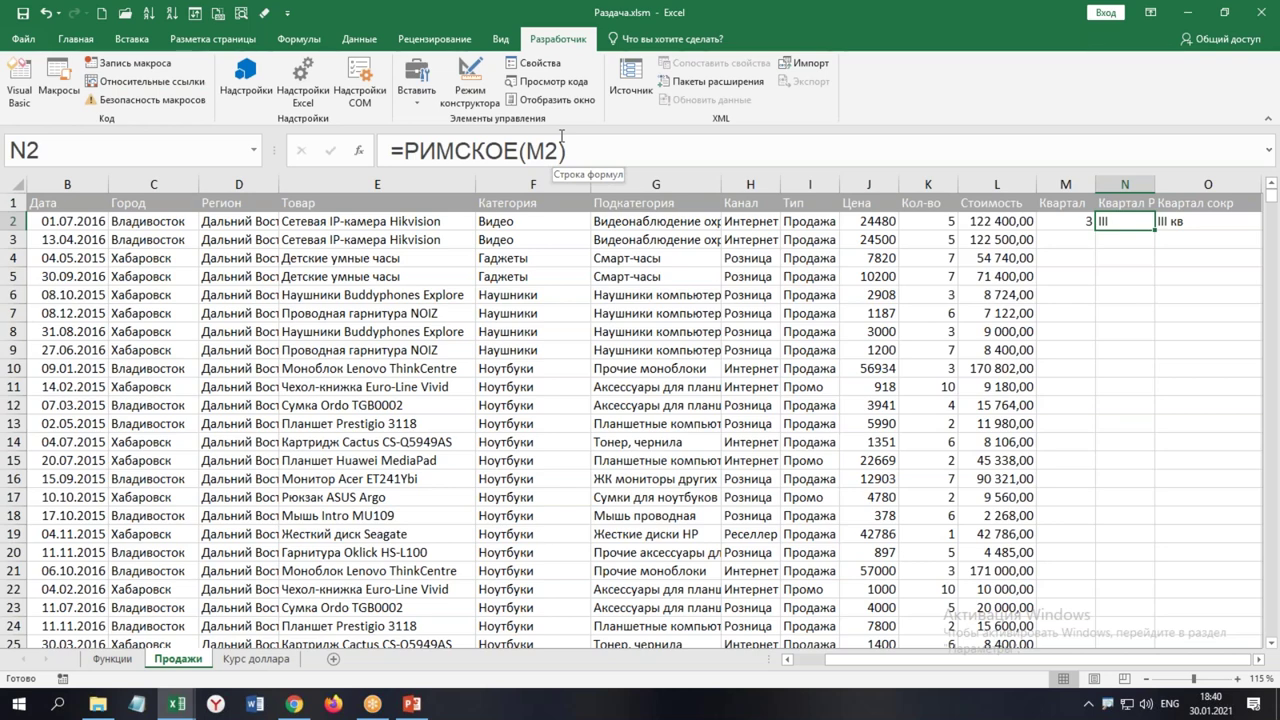
key("alt+F11")
left_click(525, 124)
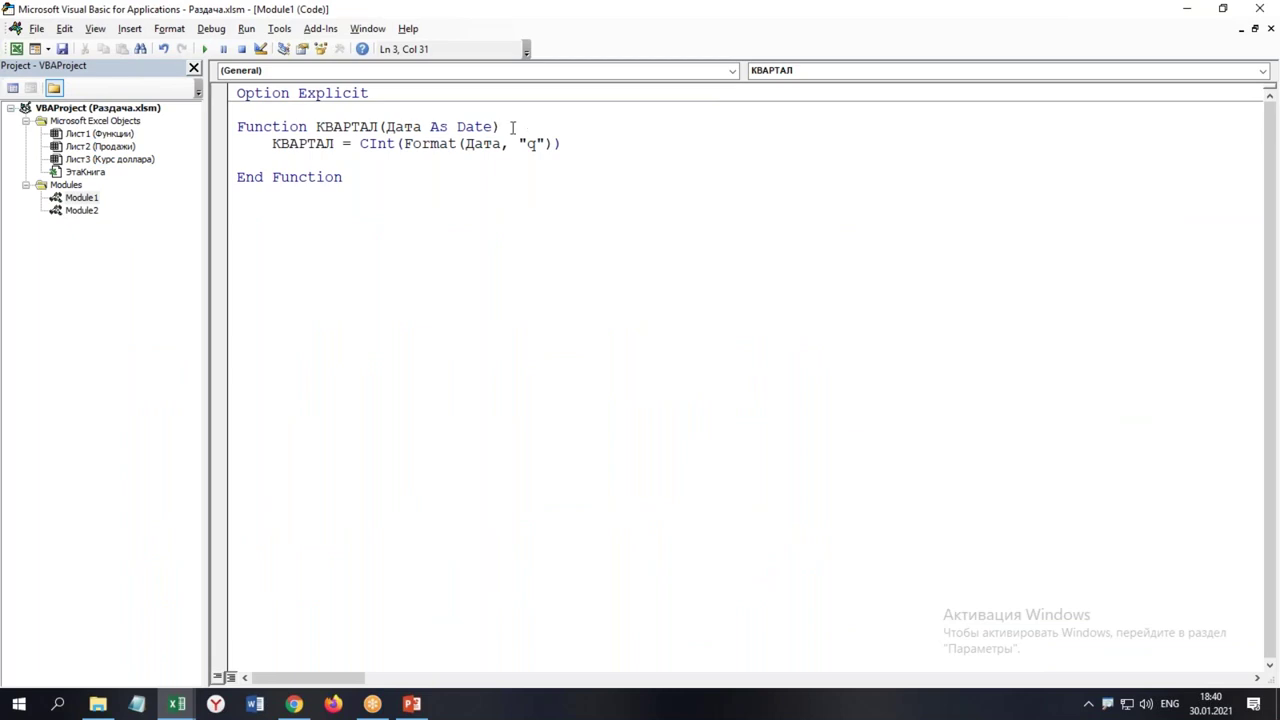
Add a second parameter, Римские As Boolean, to the КВАРТАЛ function header
left_click(463, 160)
left_click(503, 126)
type("?")
key("BackSpace")
type(",")
key("alt+shift")
type("Римские")
key("alt+shift")
type("as Boo")
key("Tab")
Below the return line, write an empty If Римские = True Then … End If block with an indented blank line
left_click(272, 160)
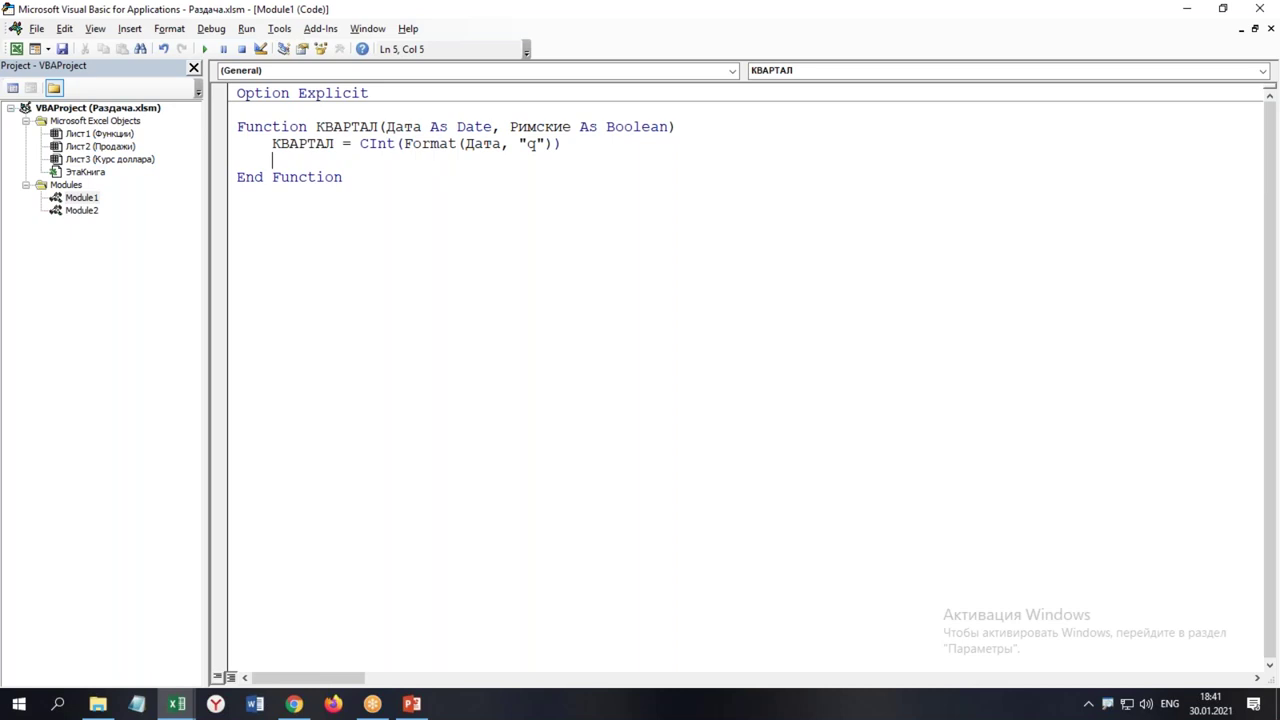
type("if")
key("alt+shift")
type("Рим")
key("alt+shift")
type("ские")
type(" = ytr")
key("BackSpace")
key("BackSpace")
key("BackSpace")
type("t")
key("Tab")
type("then")
key("Return")
type("end if")
left_click(325, 160)
left_click(466, 160)
key("Return")
key("Tab")
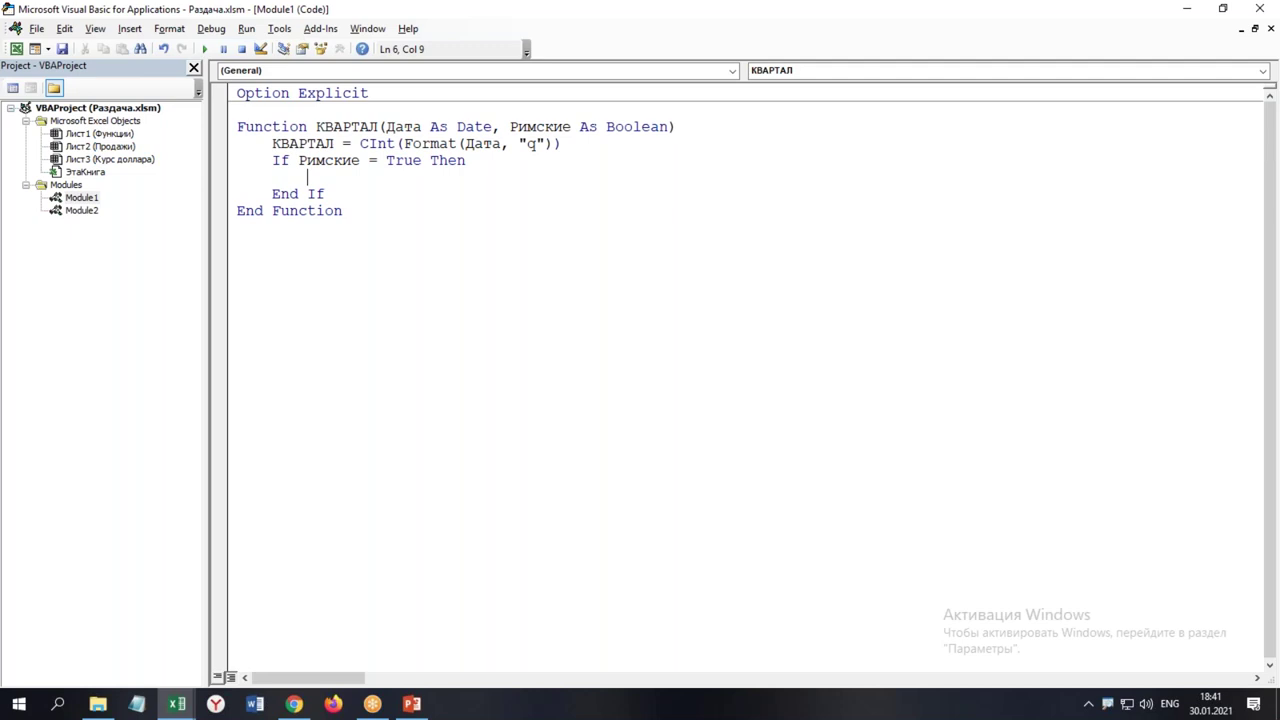
Inside the If block, write КВАРТАЛ = Application.WorksheetFunction.Roman(КВАРТАЛ), then go back to Excel
key("alt+shift")
type("ква")
key("ctrl+space")
type("=")
key("alt+shift")
type("appli")
key("ctrl+space")
type(".")
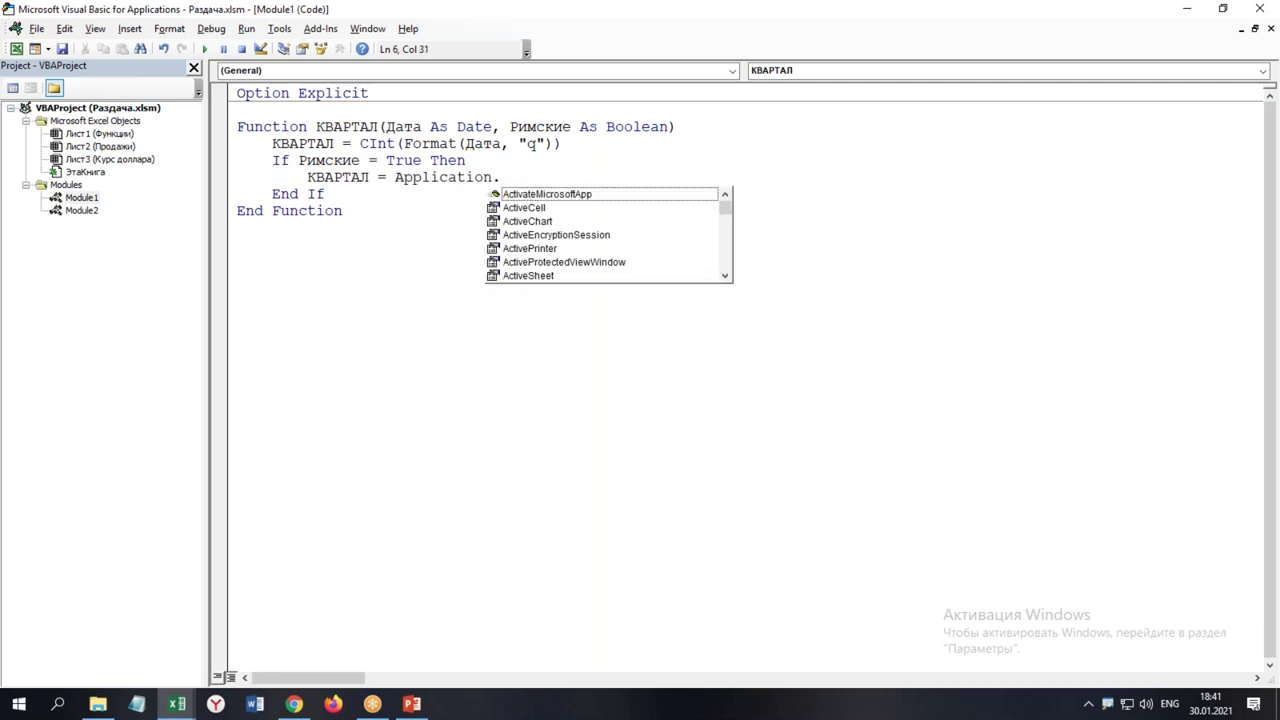
type("wo")
key("Down")
key("Tab")
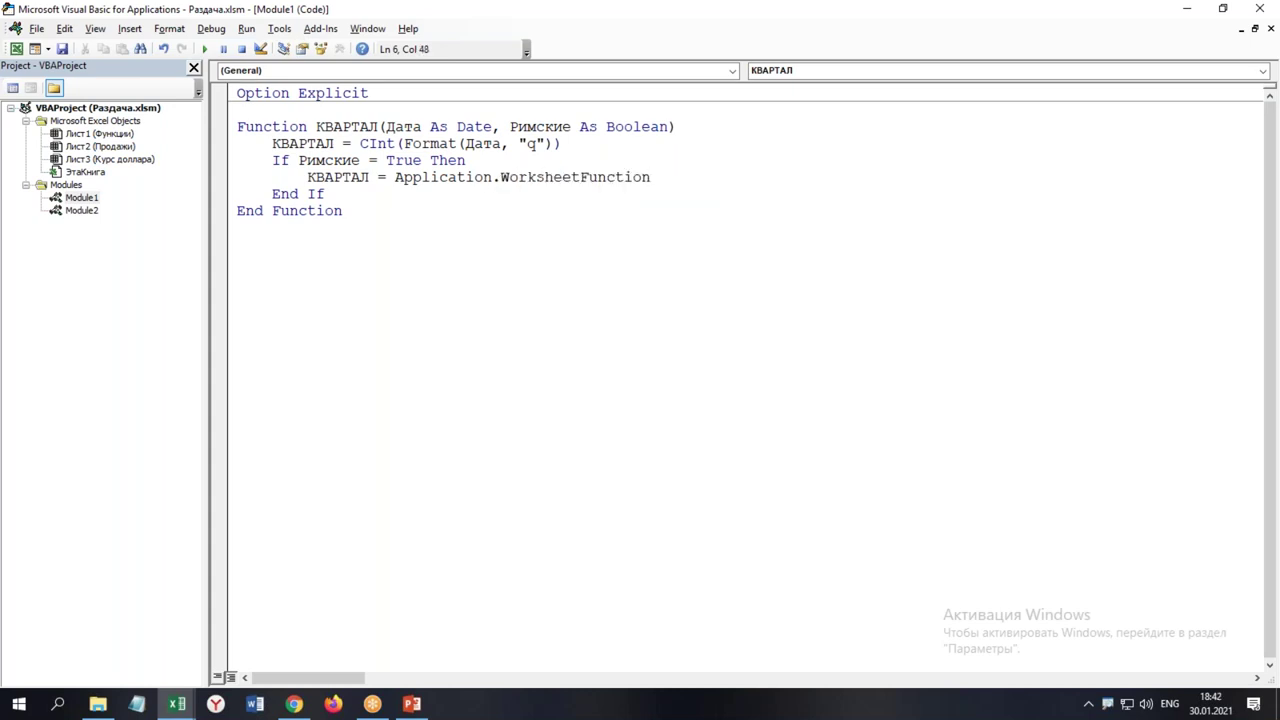
type(".")
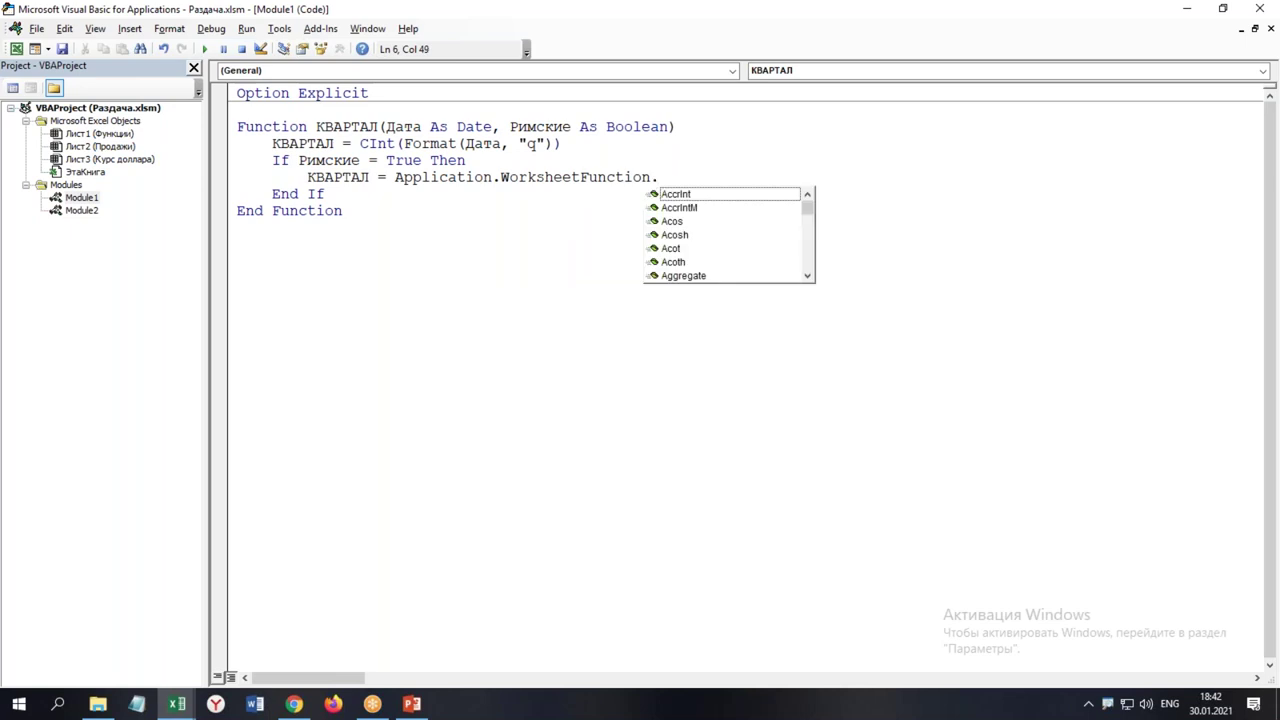
type("ro")
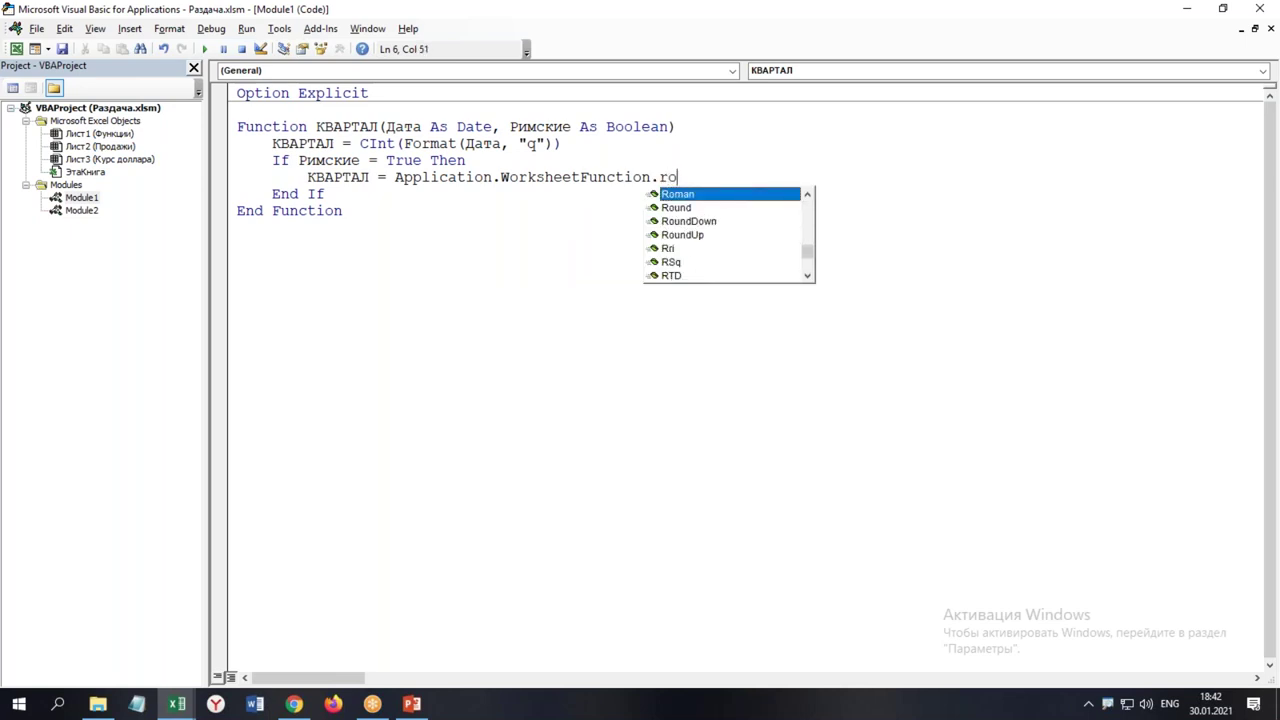
key("Tab")
type("(")
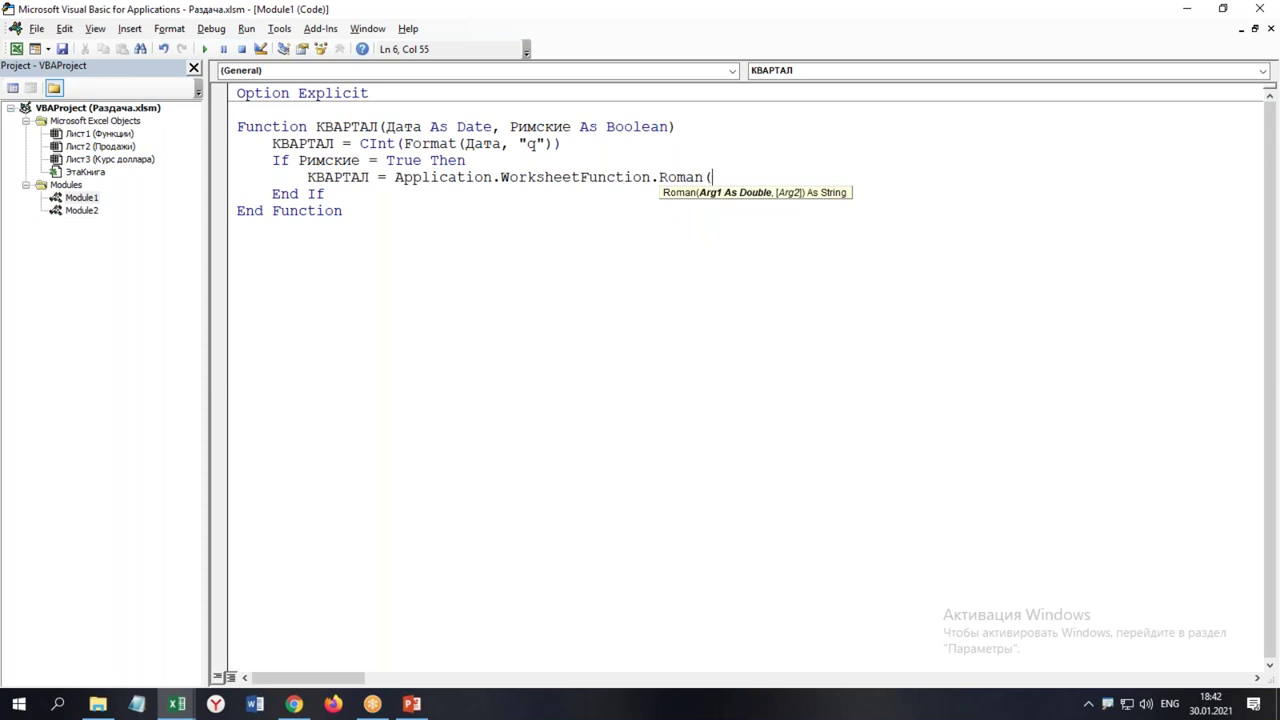
key("alt+shift")
type("квартал)")
left_click(326, 193)
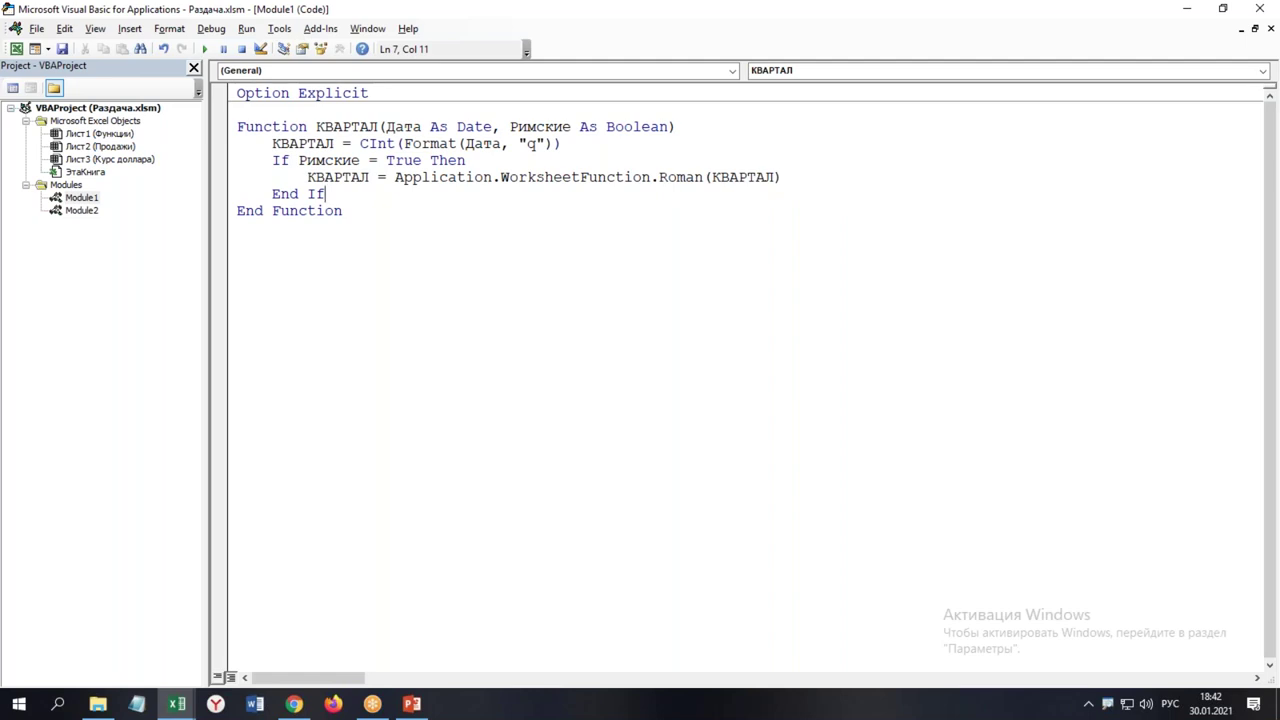
key("alt+F11")
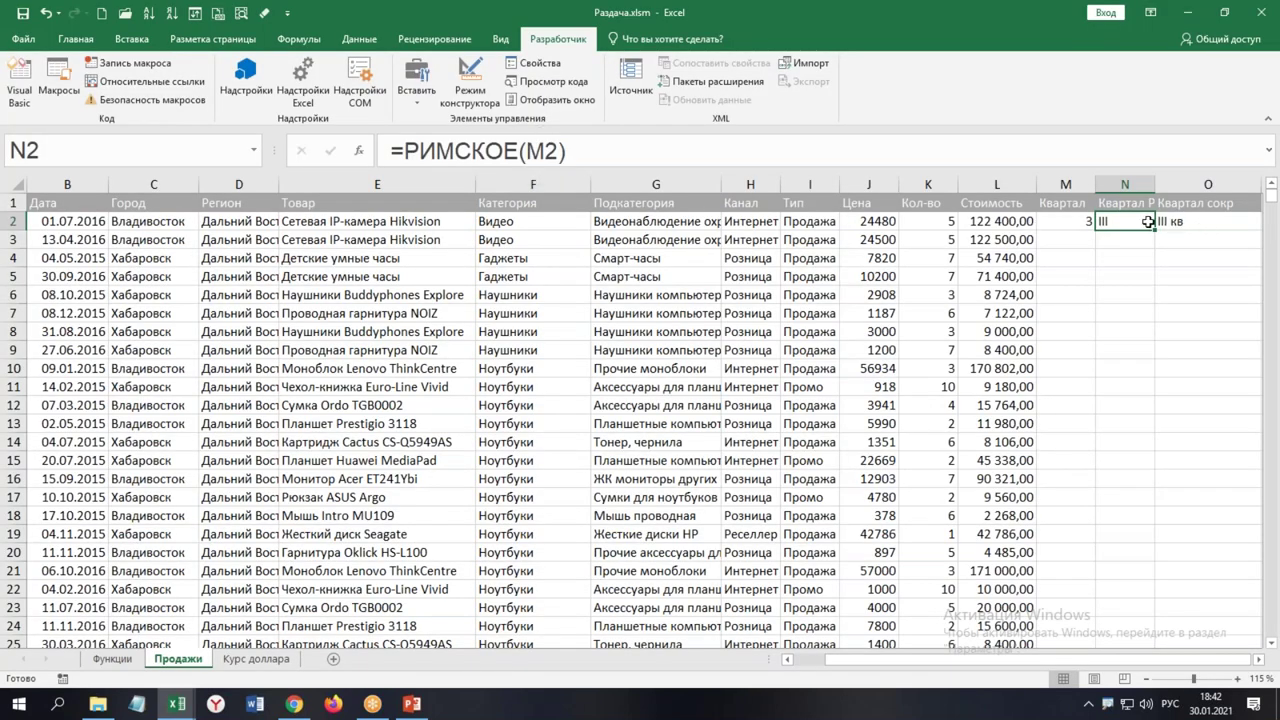
Enter =КВАРТАЛ(B2;1) in N2 to get III, then inspect M2's new #ЗНАЧ! error
type("=")
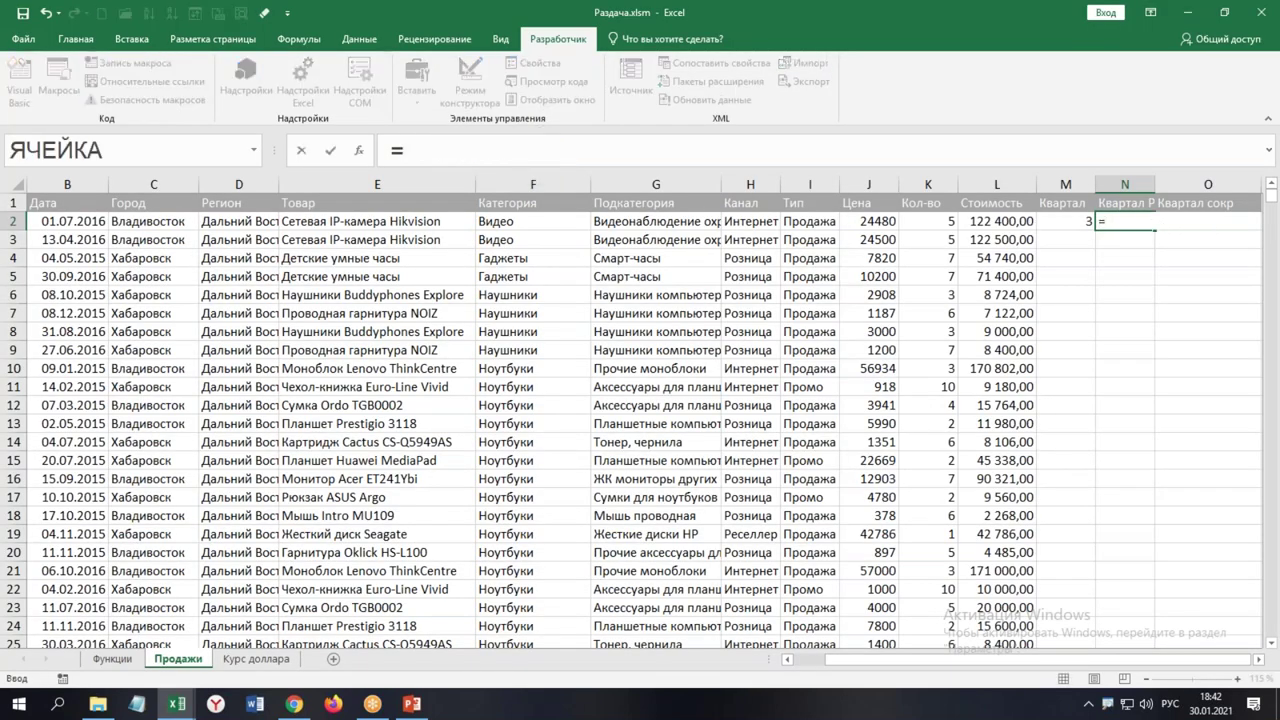
type("ква")
key("Down")
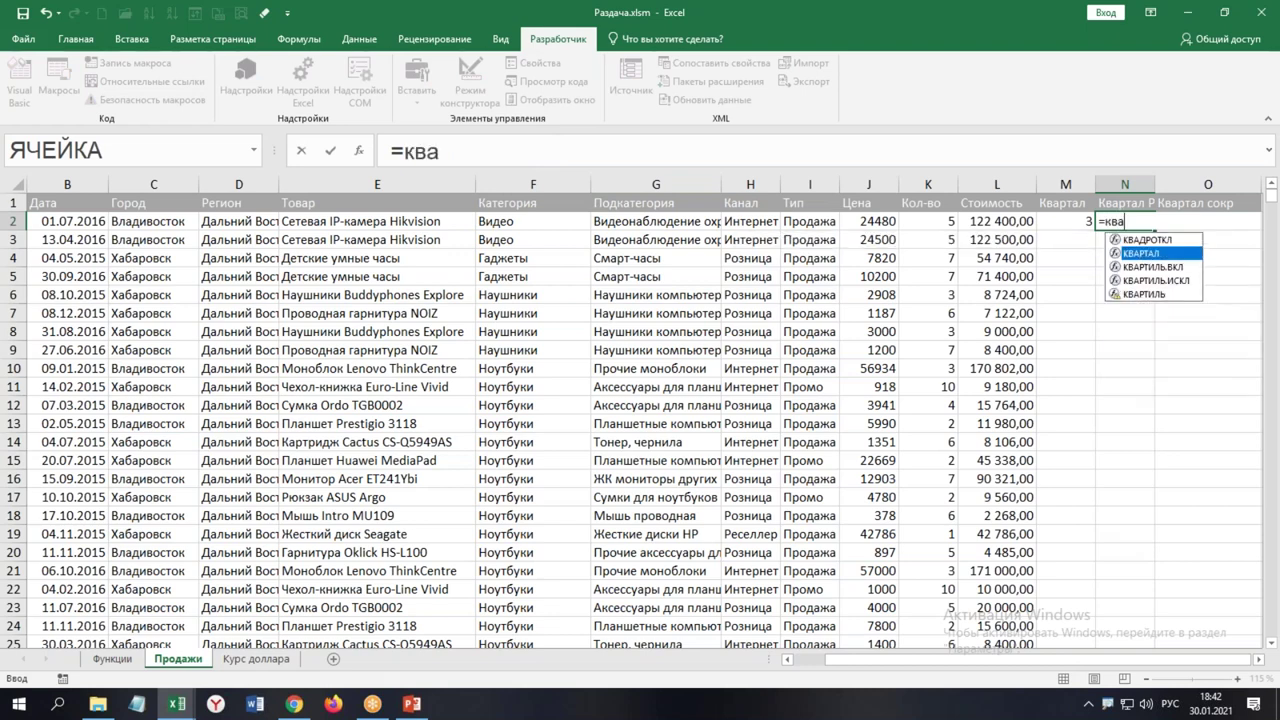
key("Tab")
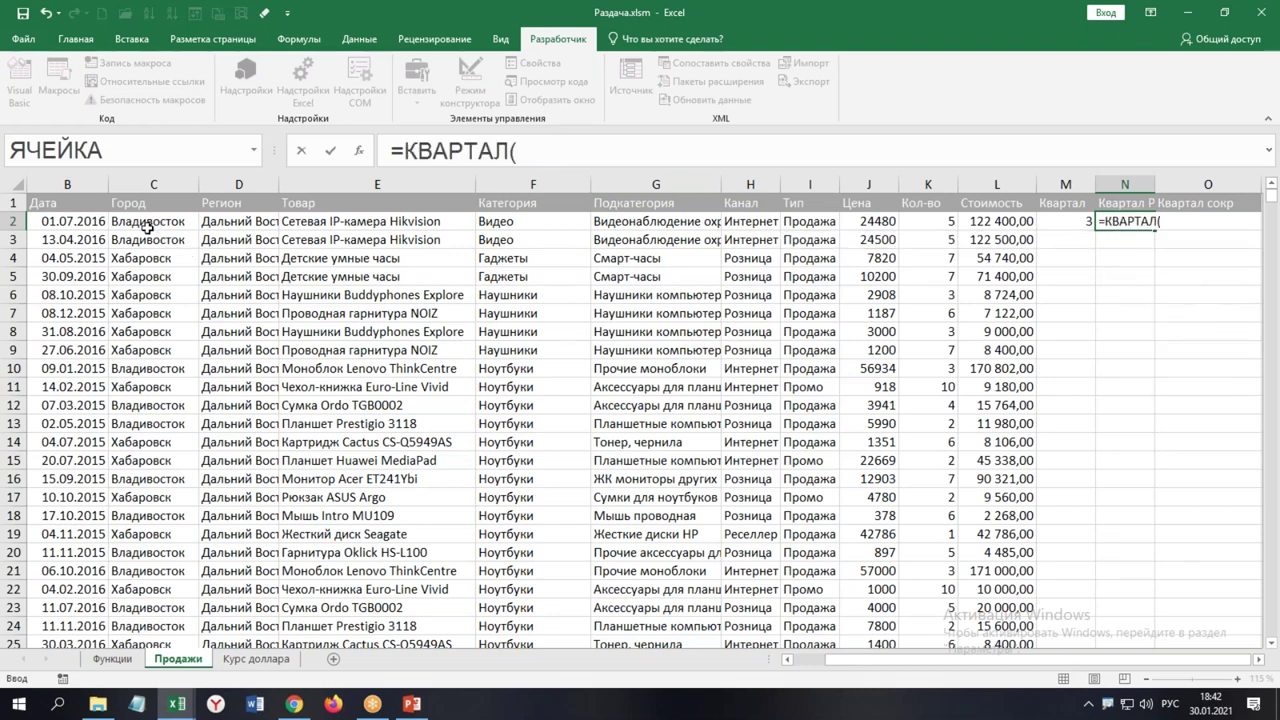
left_click(75, 222)
type(";")
left_click(588, 151)
type("1)")
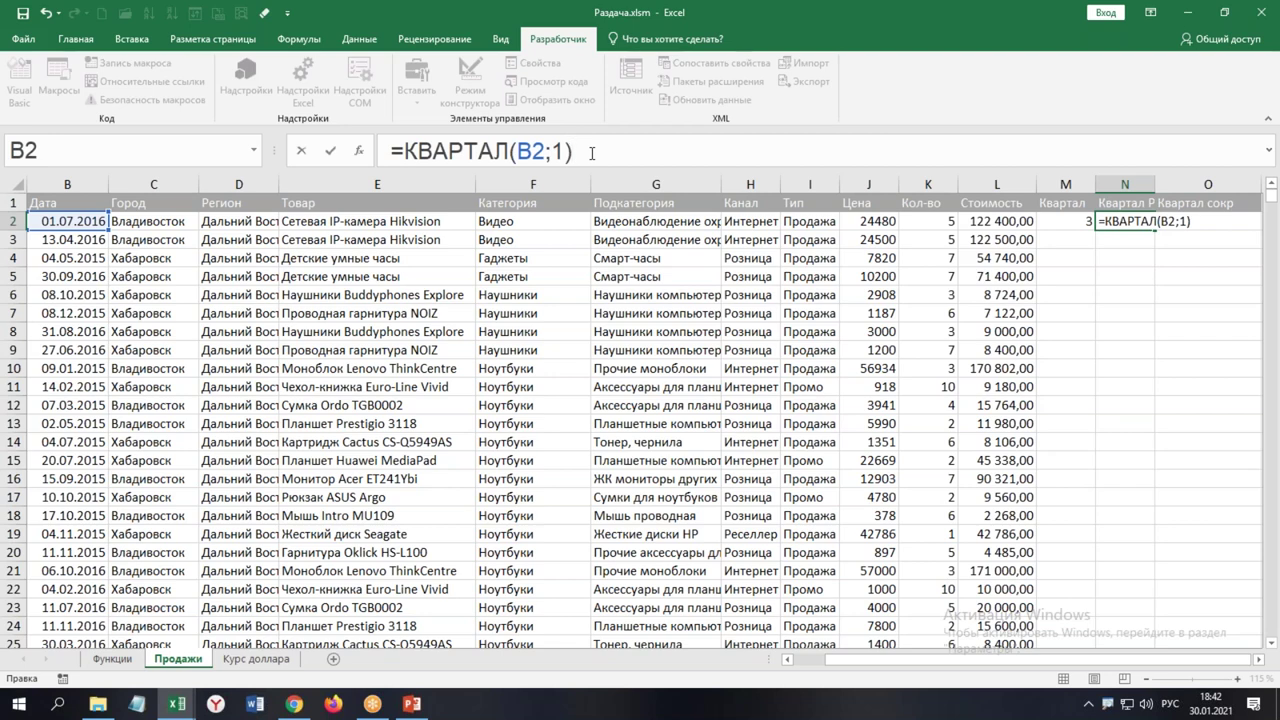
key("ctrl+Return")
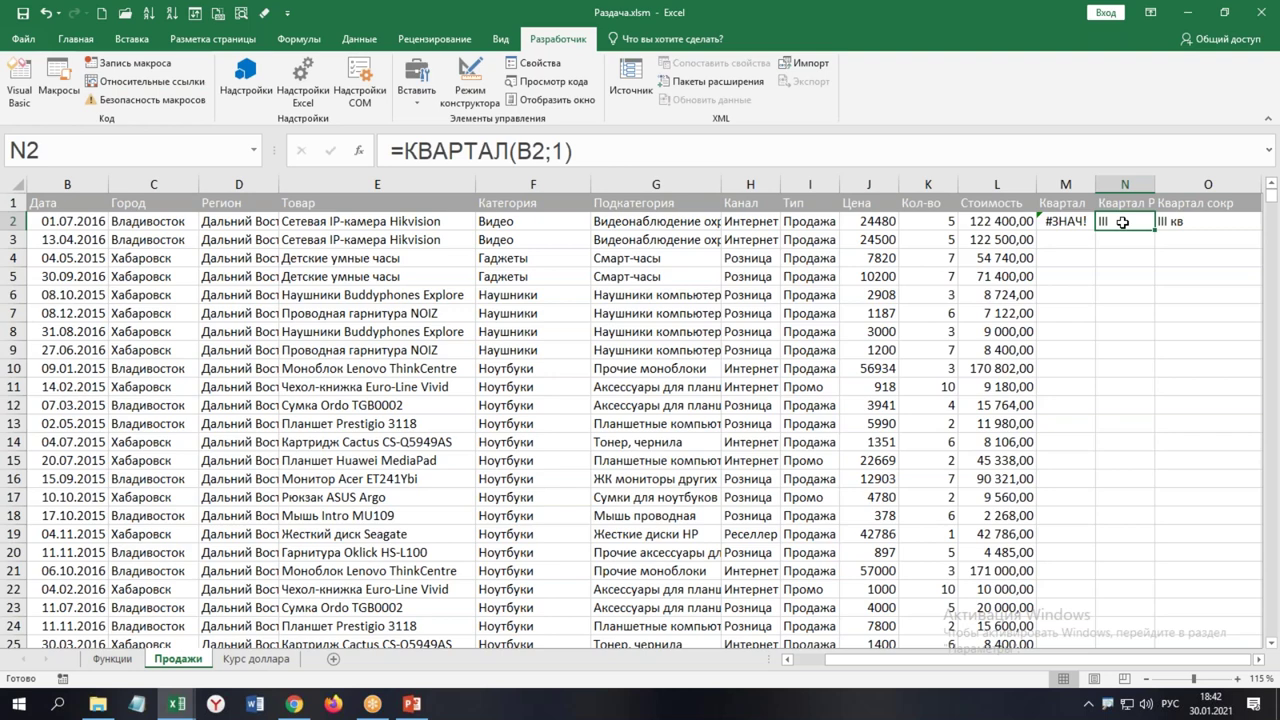
left_click(1067, 222)
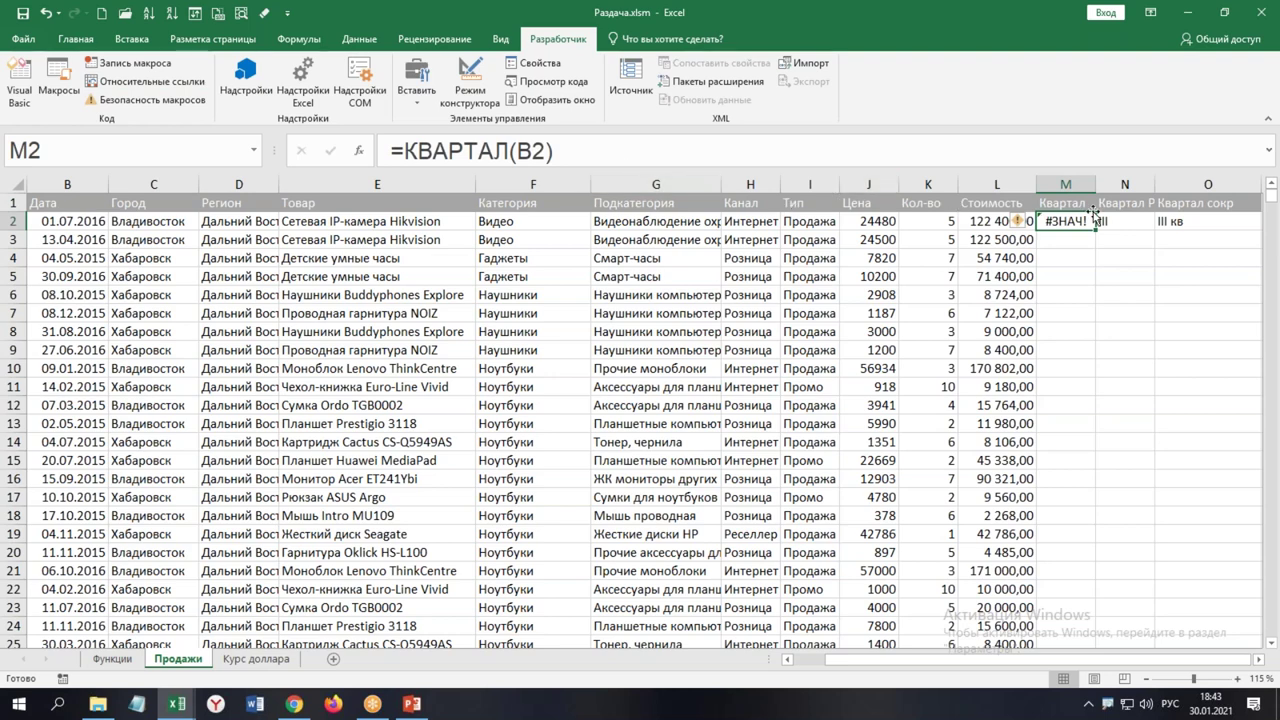
key("alt+F11")
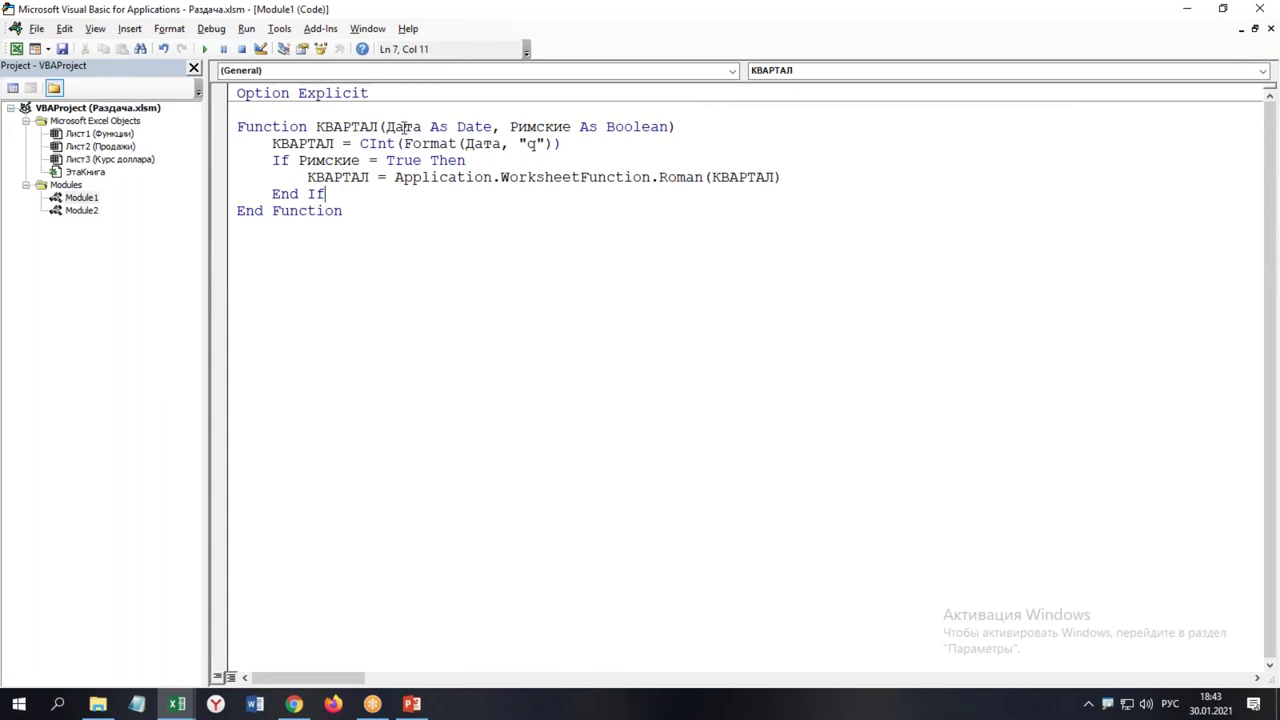
Review the Дата and Римские parameters in the header, then begin re-editing M2's formula in Excel
left_click(404, 127)
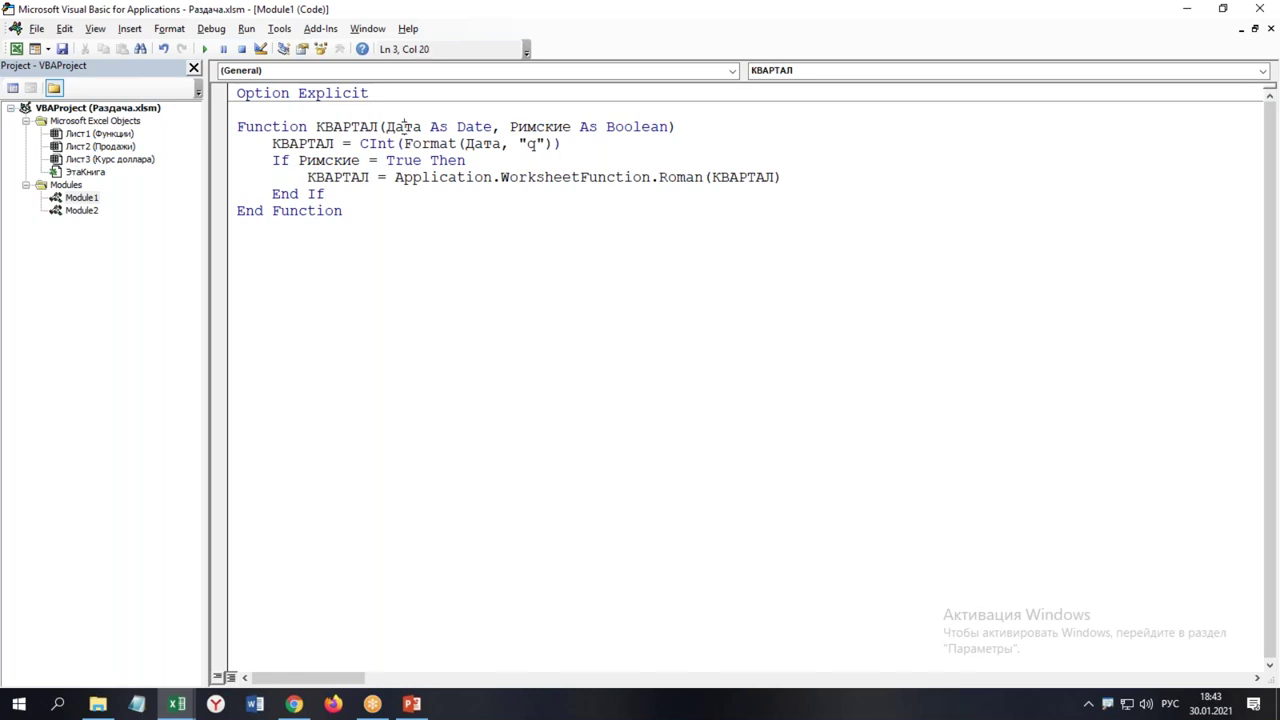
left_click(507, 127)
key("alt+F11")
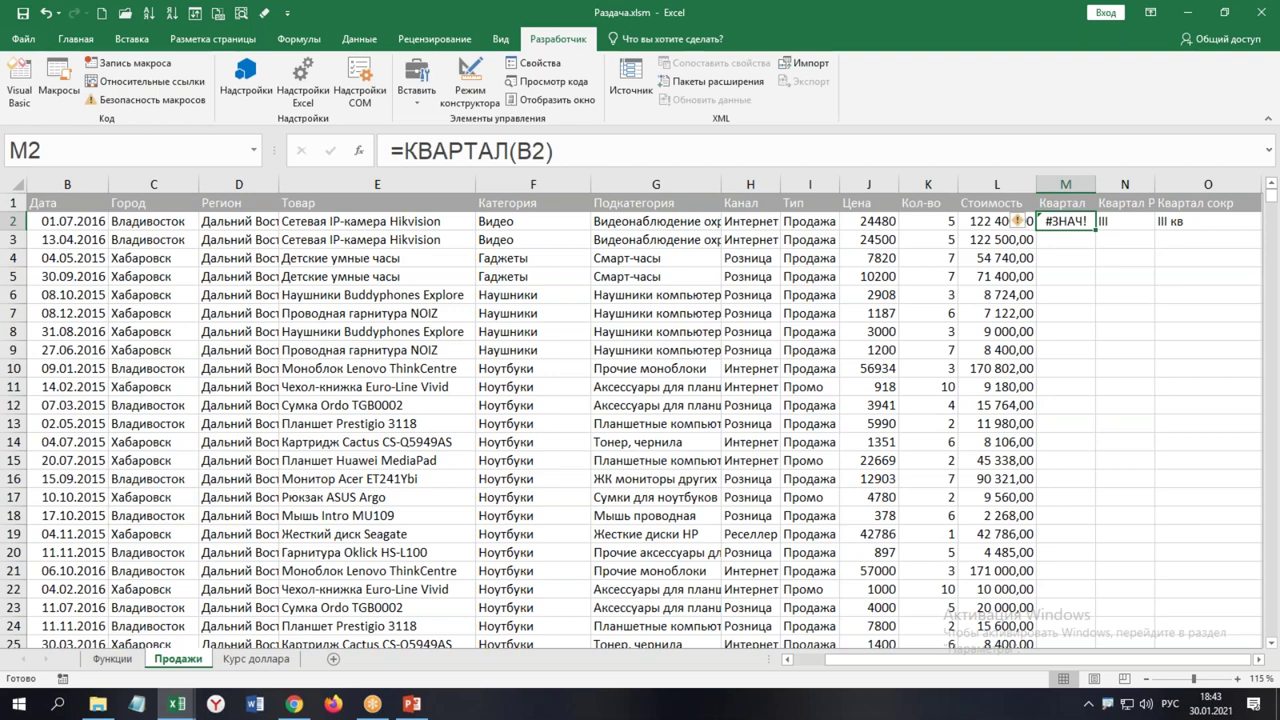
left_click(565, 148)
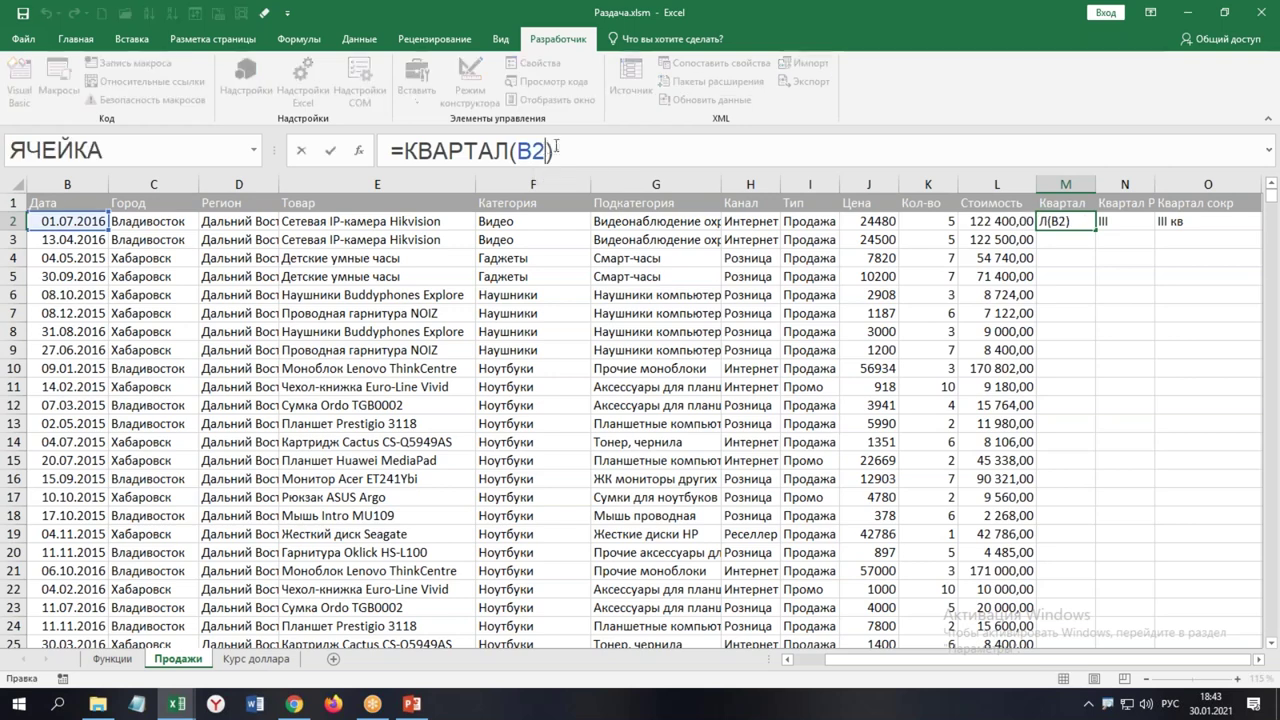
Change M2 to =КВАРТАЛ(B2;0), accepting the suggested correction, so it shows 3
type(";0)")
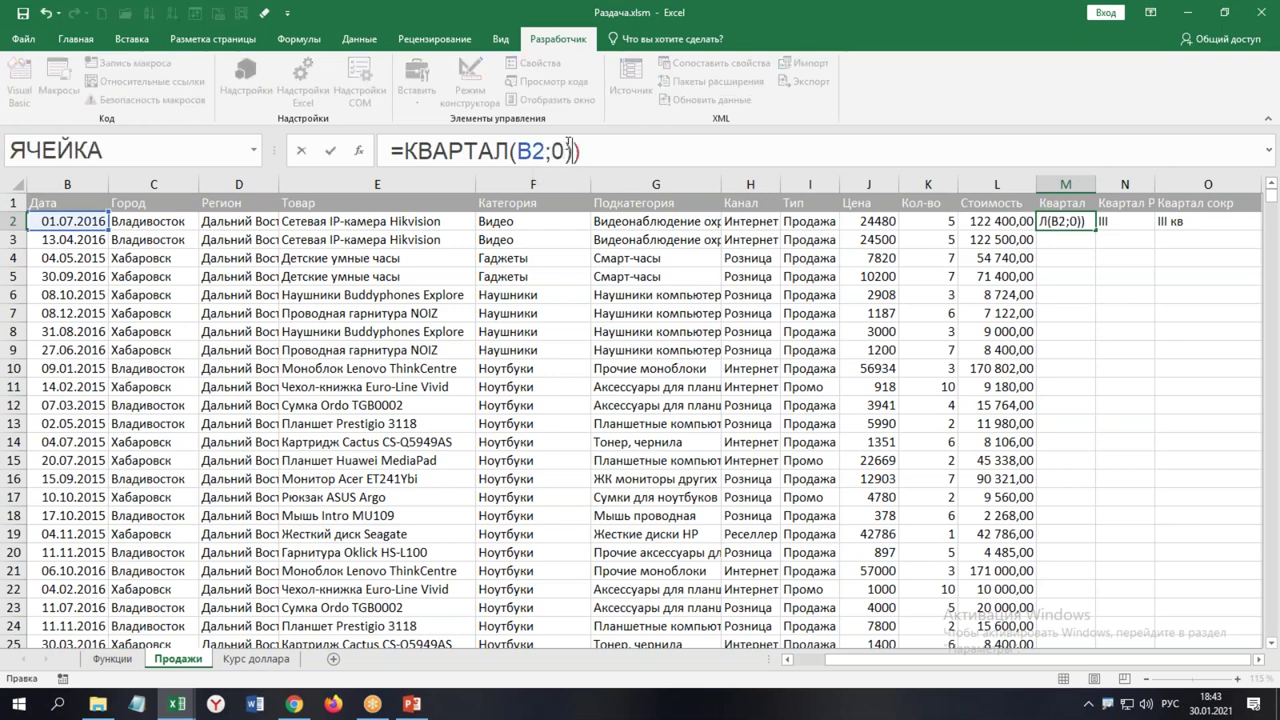
key("Return")
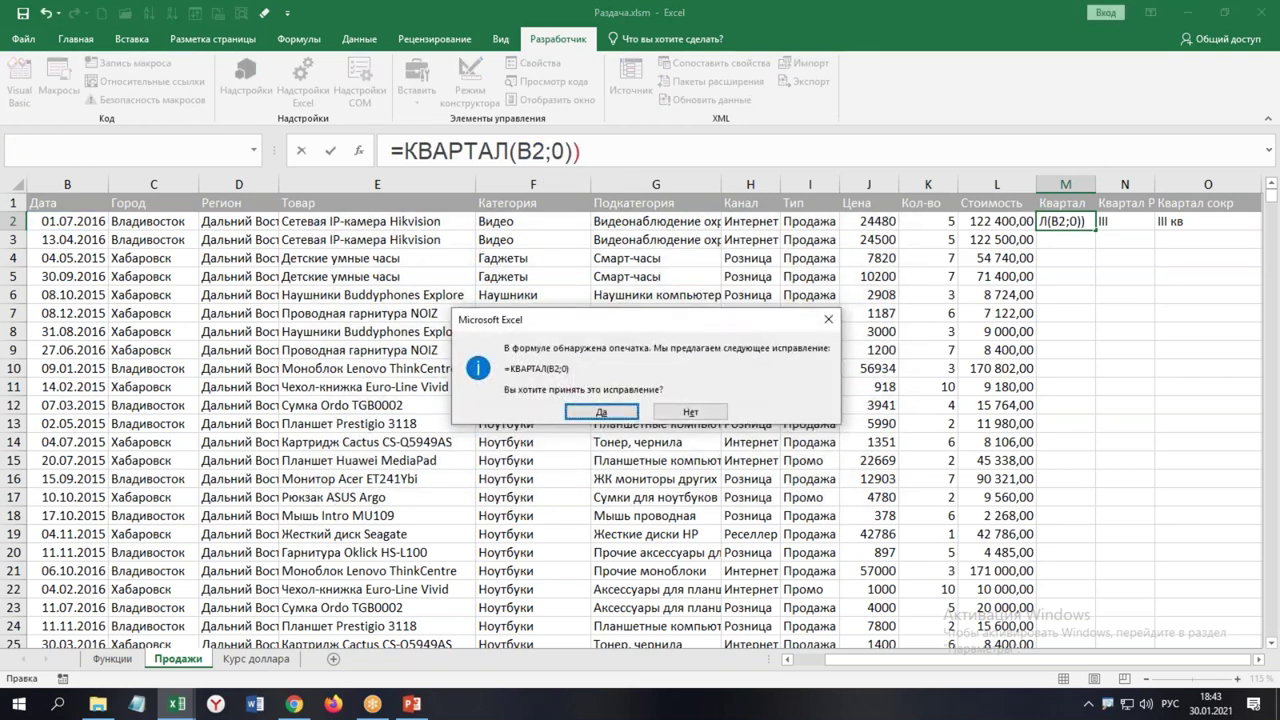
key("Return")
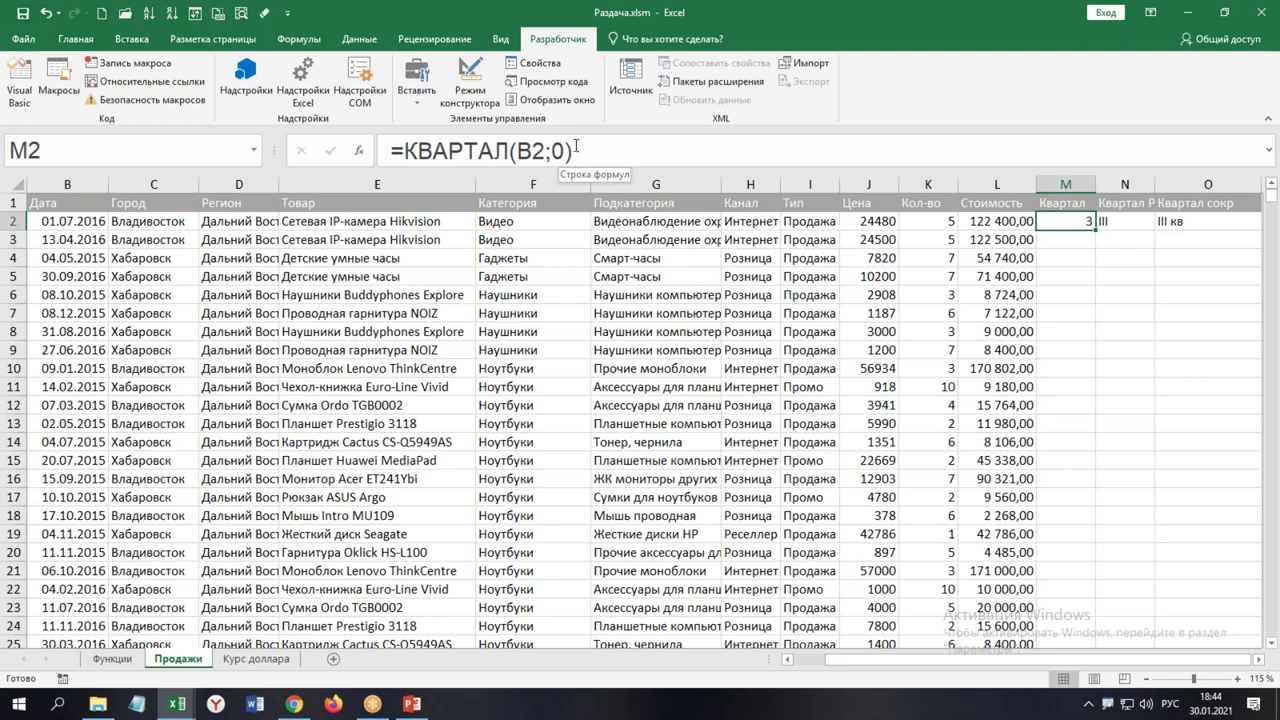
Declare Римские as Optional Римские As Boolean = False in the function header
key("alt+F11")
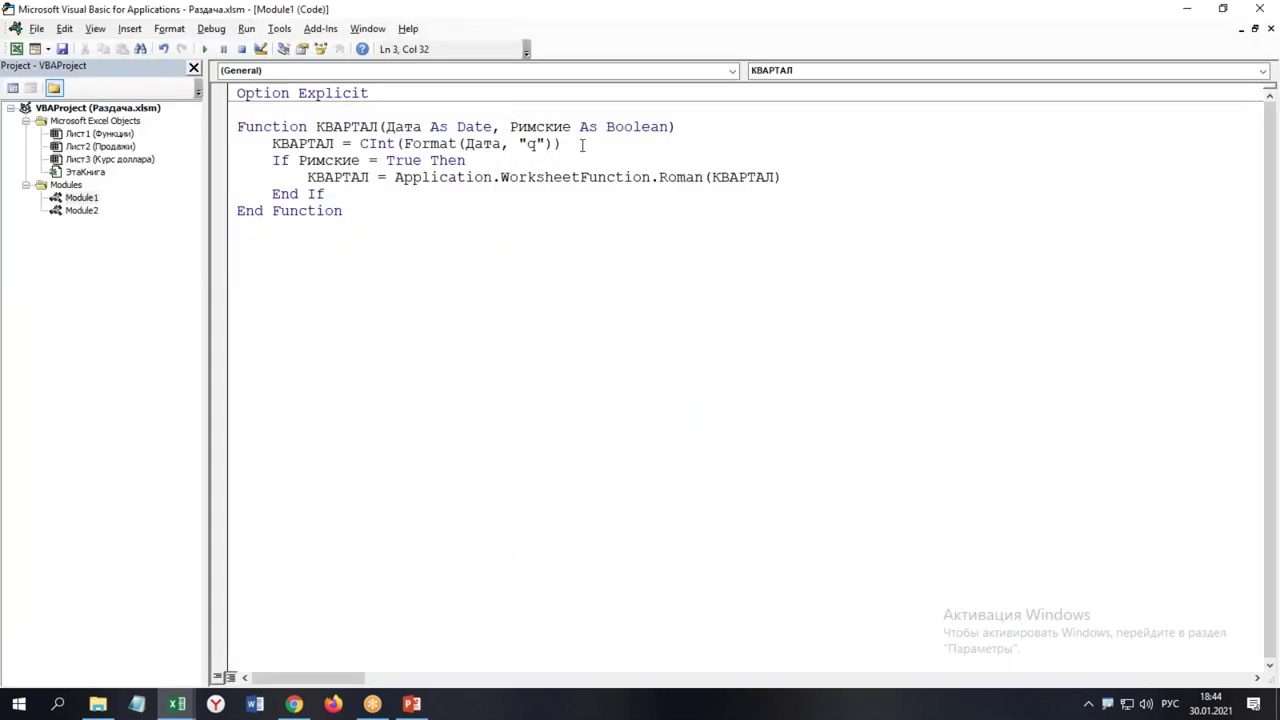
key("alt+shift")
type("optilona")
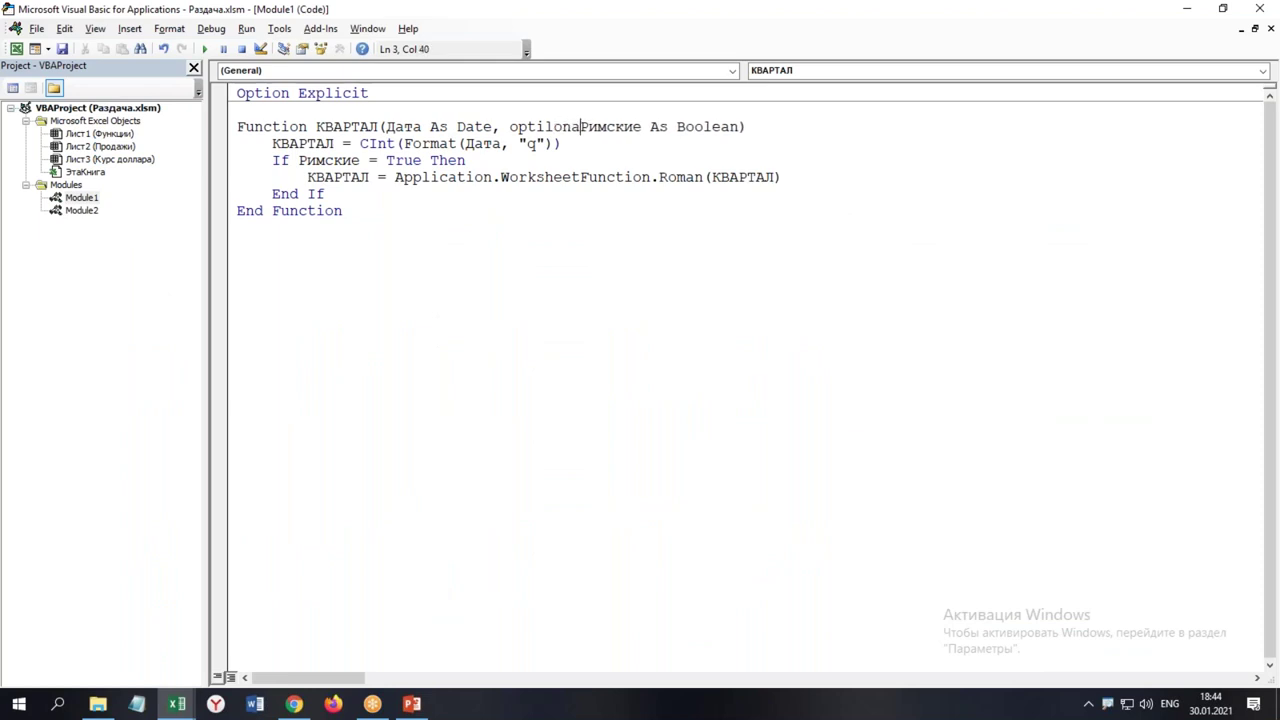
key("BackSpace")
key("BackSpace")
key("BackSpace")
type("onal")
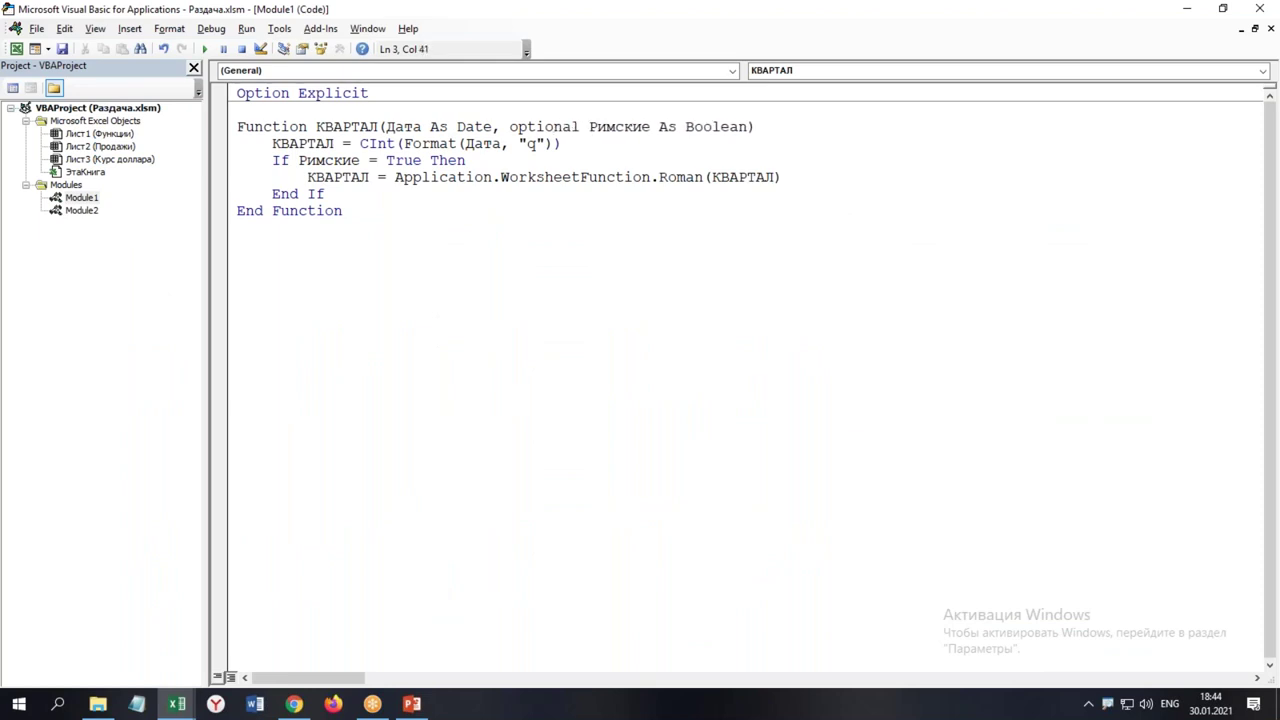
key("Right")
key("Right")
key("Right")
key("Right")
key("Right")
key("Right")
key("Right")
key("Right")
type("=False")
key("Down")
left_click(594, 161)
Drop the ;0 argument so M2 reads =КВАРТАЛ(B2) and still returns 3
key("alt+F11")
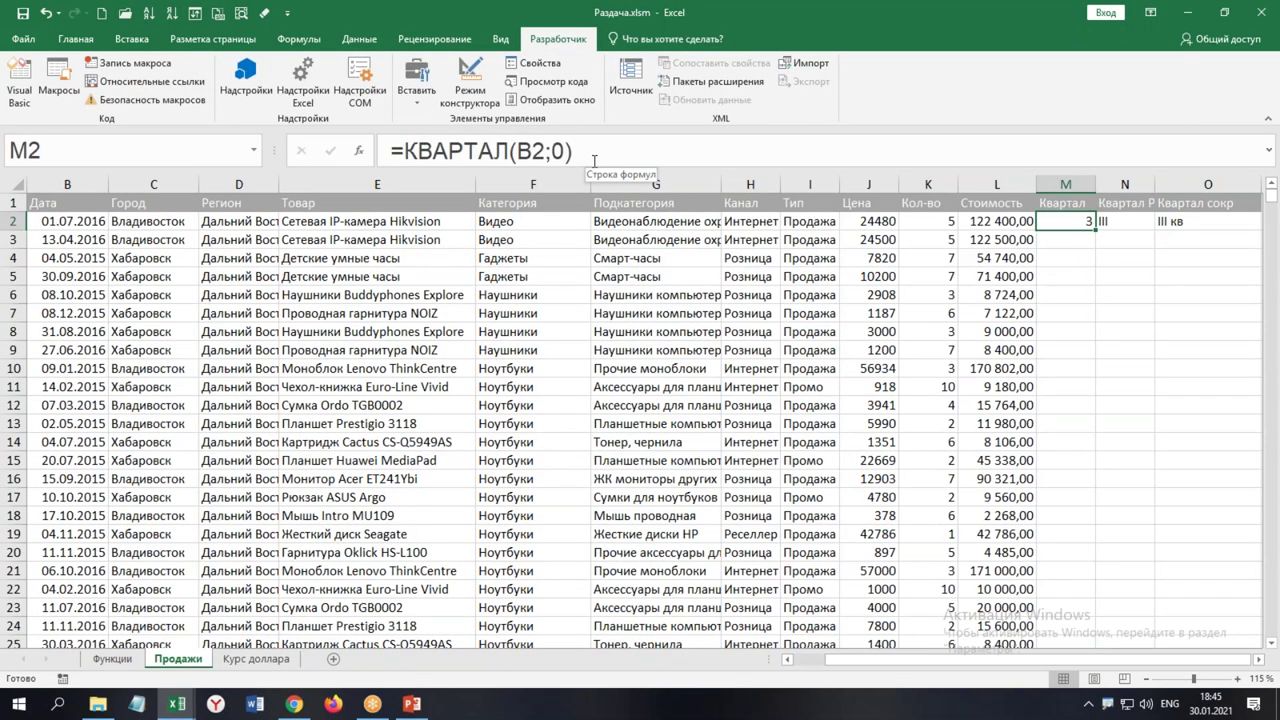
left_click(594, 161)
key("BackSpace")
key("BackSpace")
key("BackSpace")
type(")")
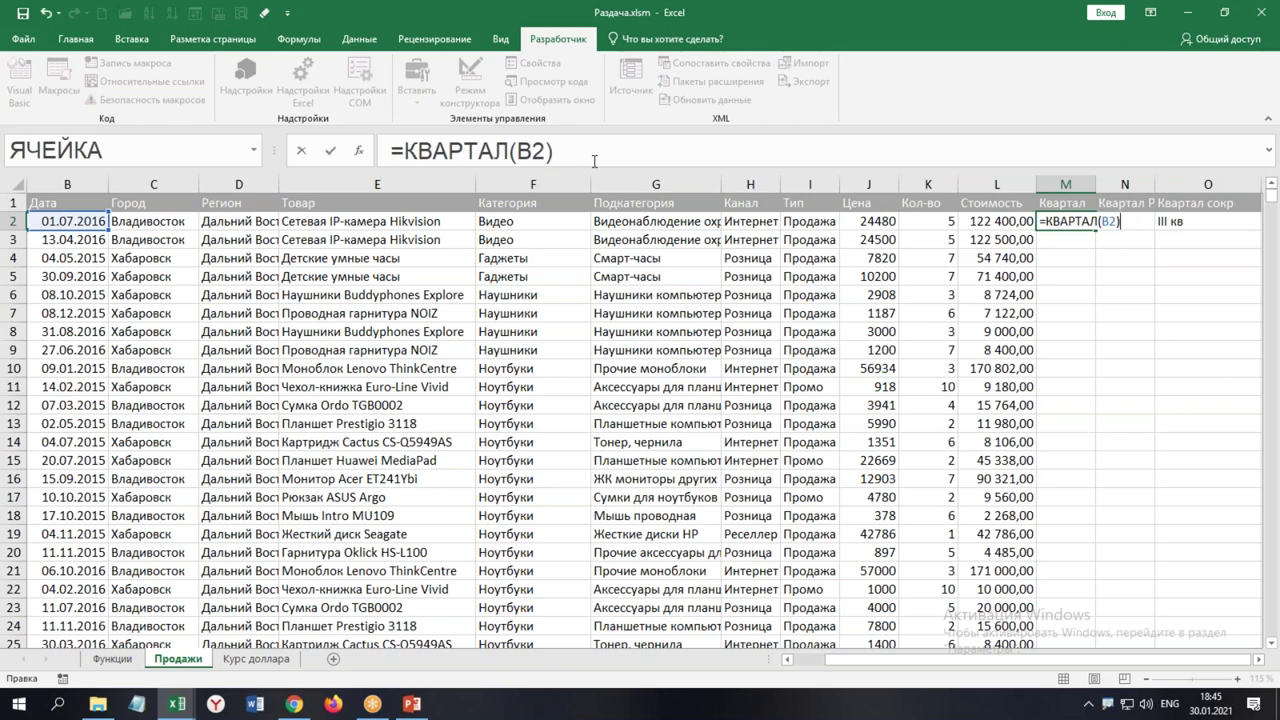
key("ctrl+Return")
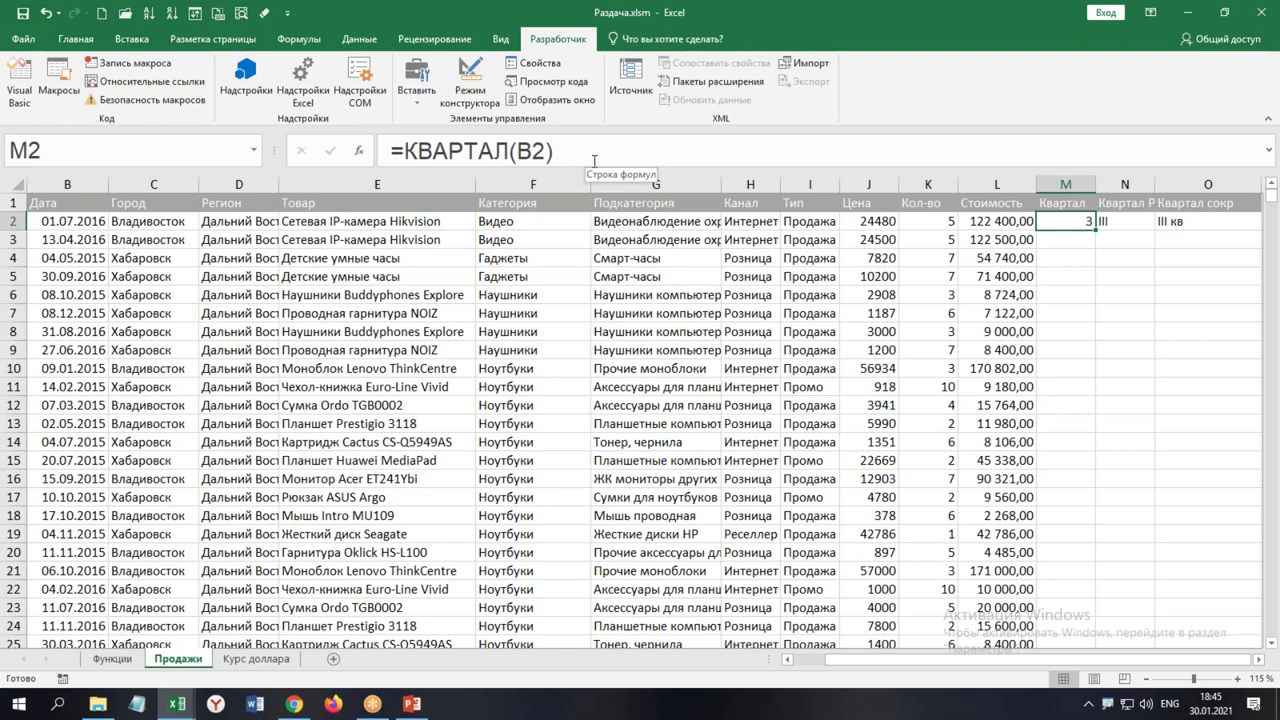
key("Right")
key("Right")
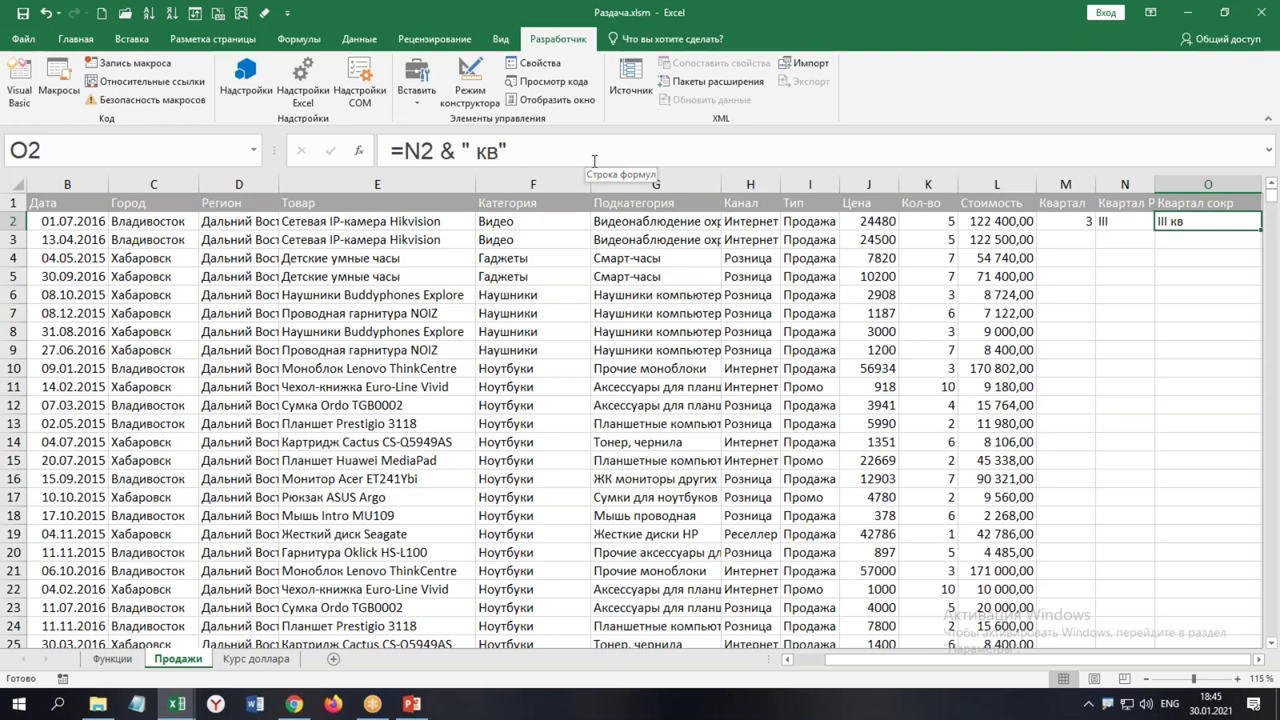
Append a third parameter, Optional Название As String = "", to the function header
key("alt+F11")
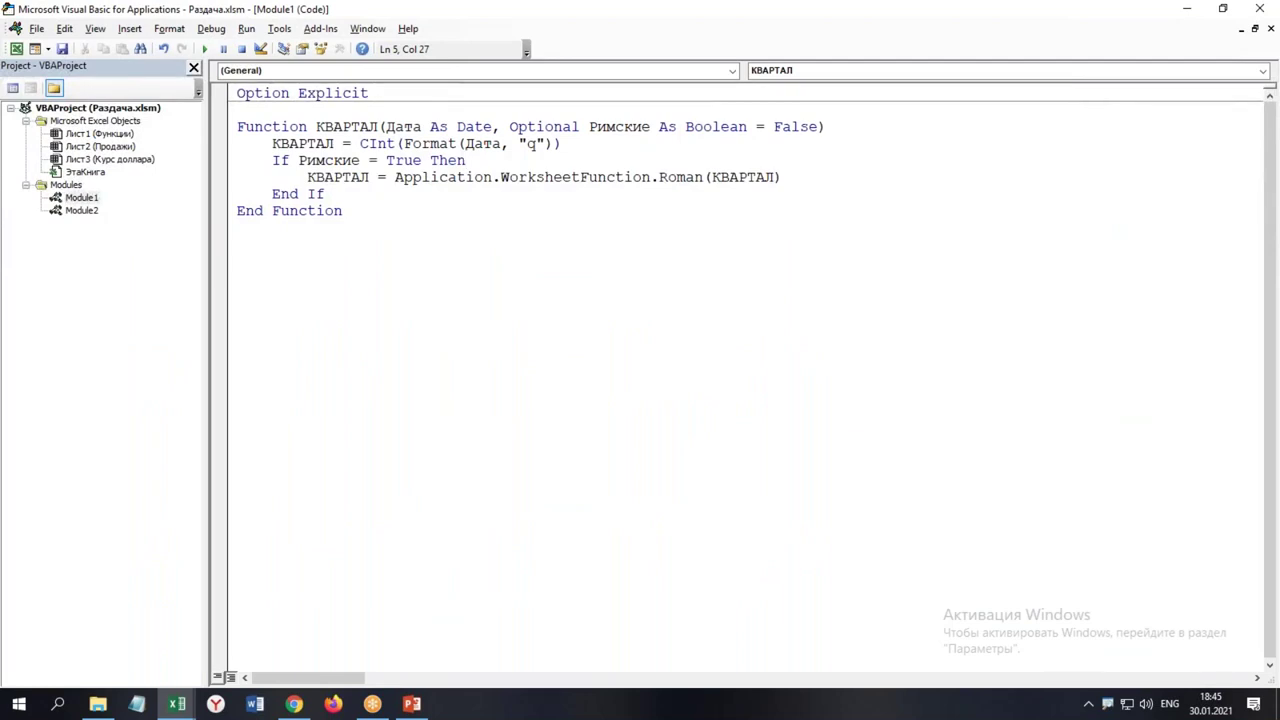
left_click(818, 127)
type(",option")
key("BackSpace")
type("nal")
key("alt+shift")
type("Название")
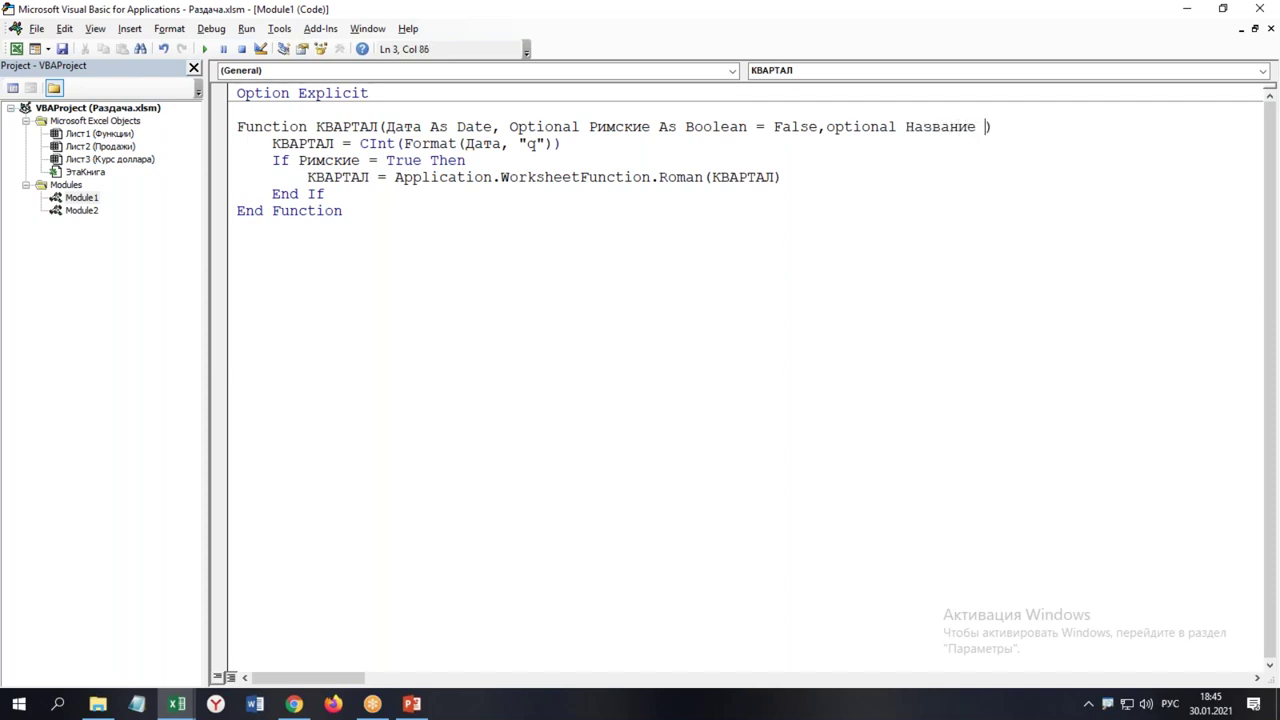
key("alt+shift")
type("as string=\"")
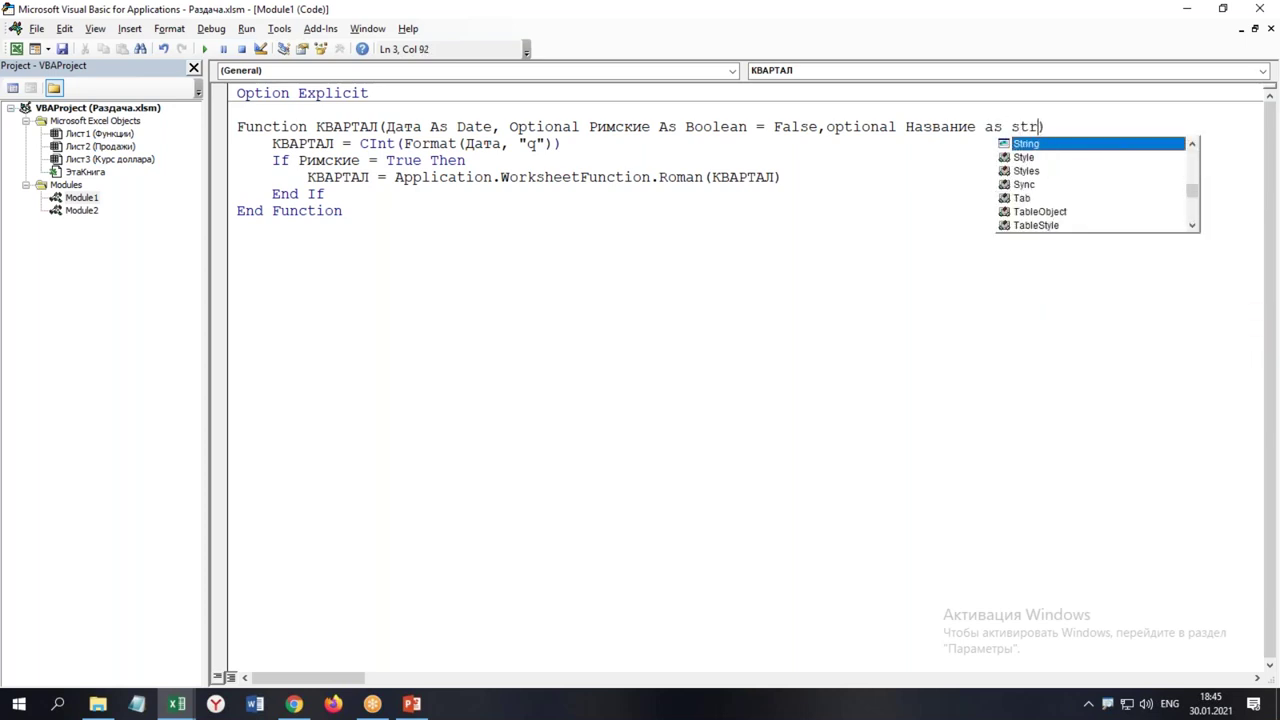
key("Tab")
type("=\"\"")
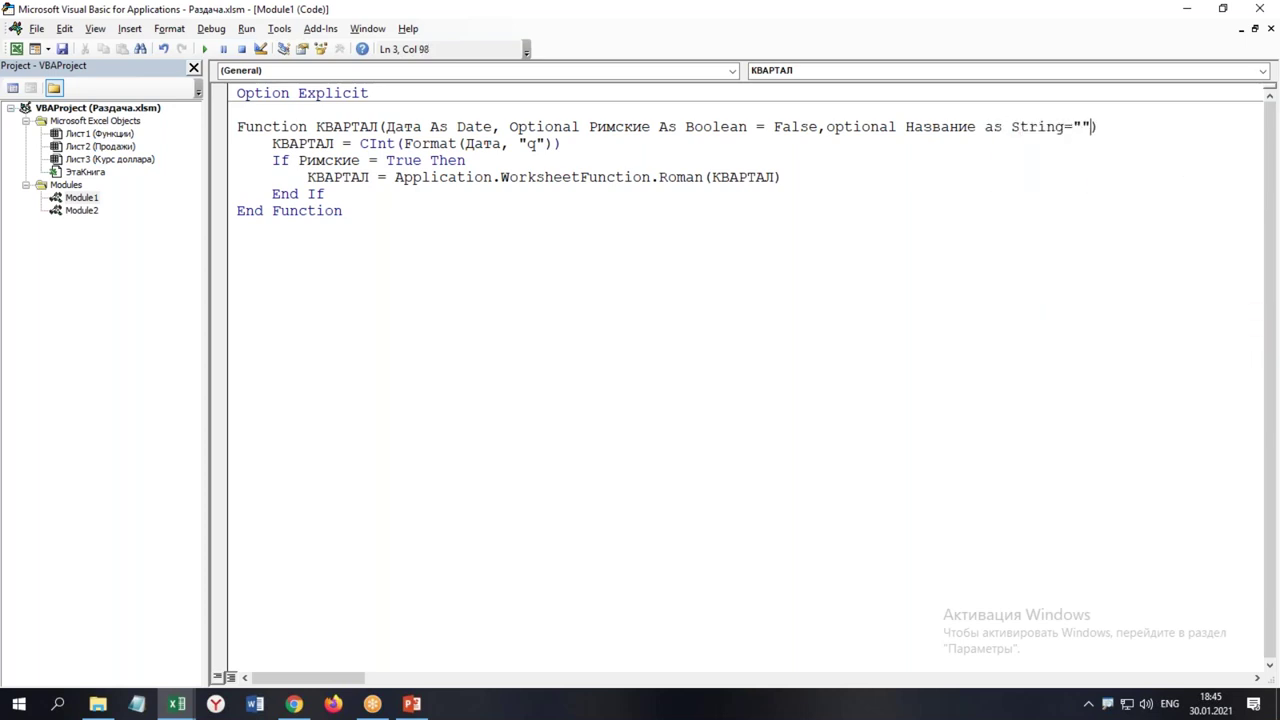
key("Down")
Add blank lines before End Function and shorten the condition to If Римские Then
key("Down")
key("Down")
key("Down")
key("Return")
key("Return")
key("Return")
key("Up")
key("Up")
key("Up")
key("Up")
key("Up")
key("Return")
key("Right")
key("Right")
key("Right")
key("Right")
key("Right")
key("Right")
key("Right")
key("Right")
key("shift+Right")
key("shift+Right")
key("shift+Right")
key("shift+Right")
key("shift+Right")
key("shift+Right")
key("Delete")
key("Down")
key("Down")
key("Down")
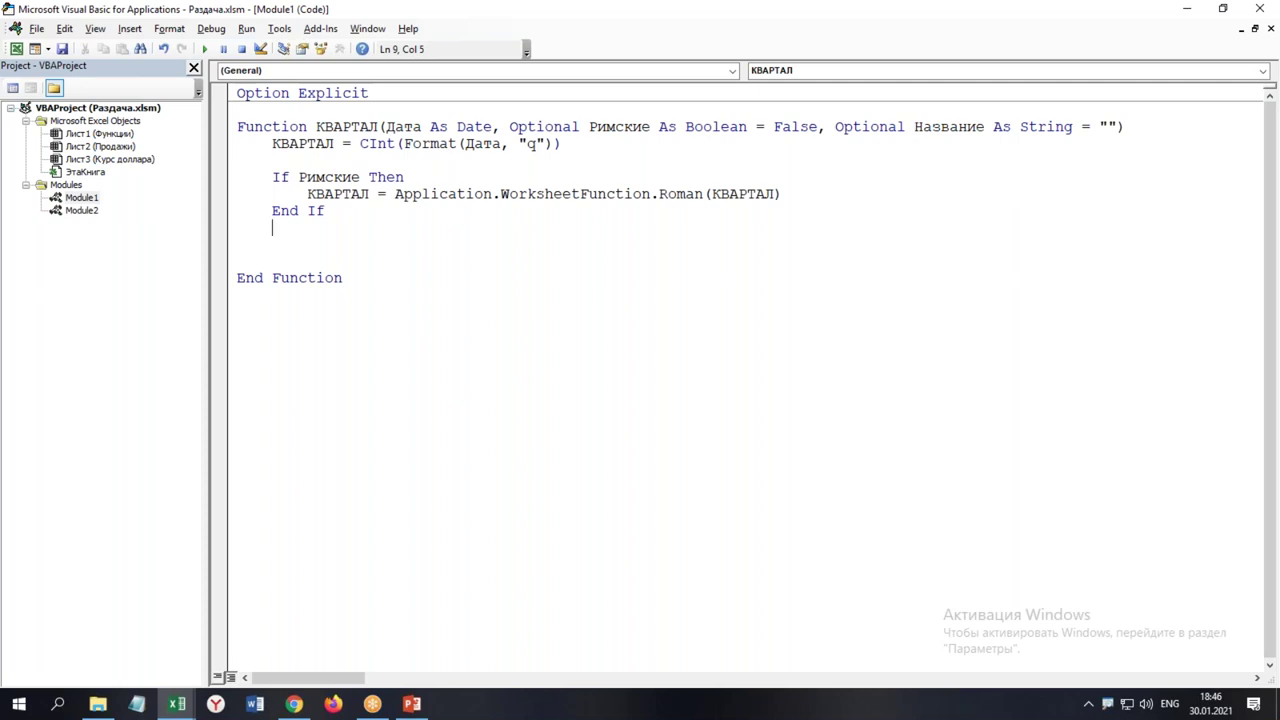
Below End If, start a new block with the condition If Название <> "" Then
key("Return")
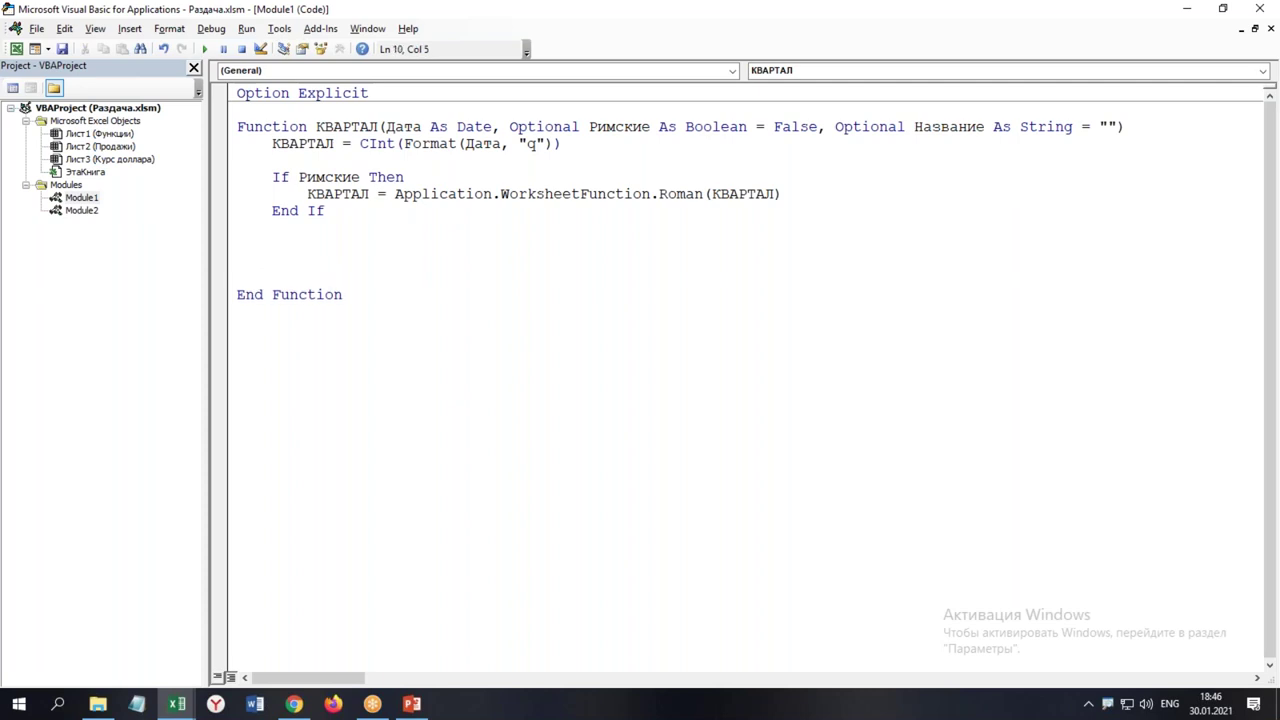
type("if")
key("super+space")
left_click(311, 259)
key("Return")
type("назван")
key("ctrl+space")
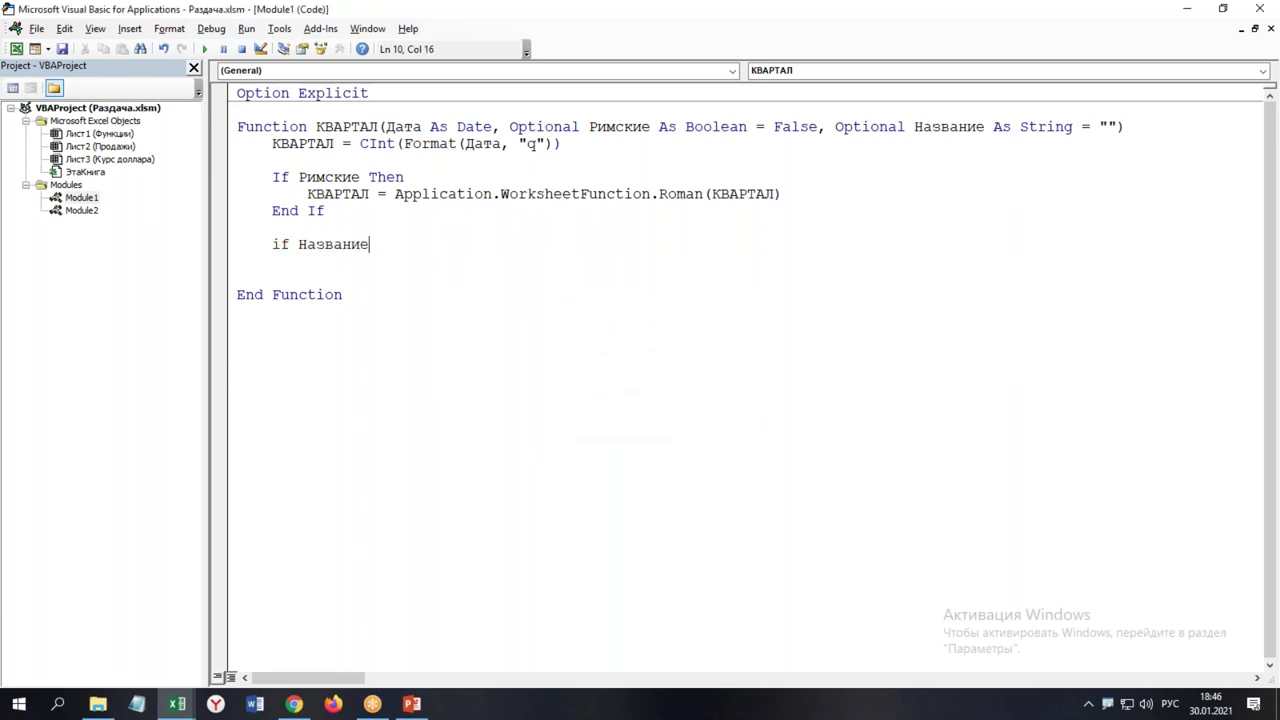
type("БЮ")
key("BackSpace")
key("BackSpace")
key("ctrl+space")
type("Б")
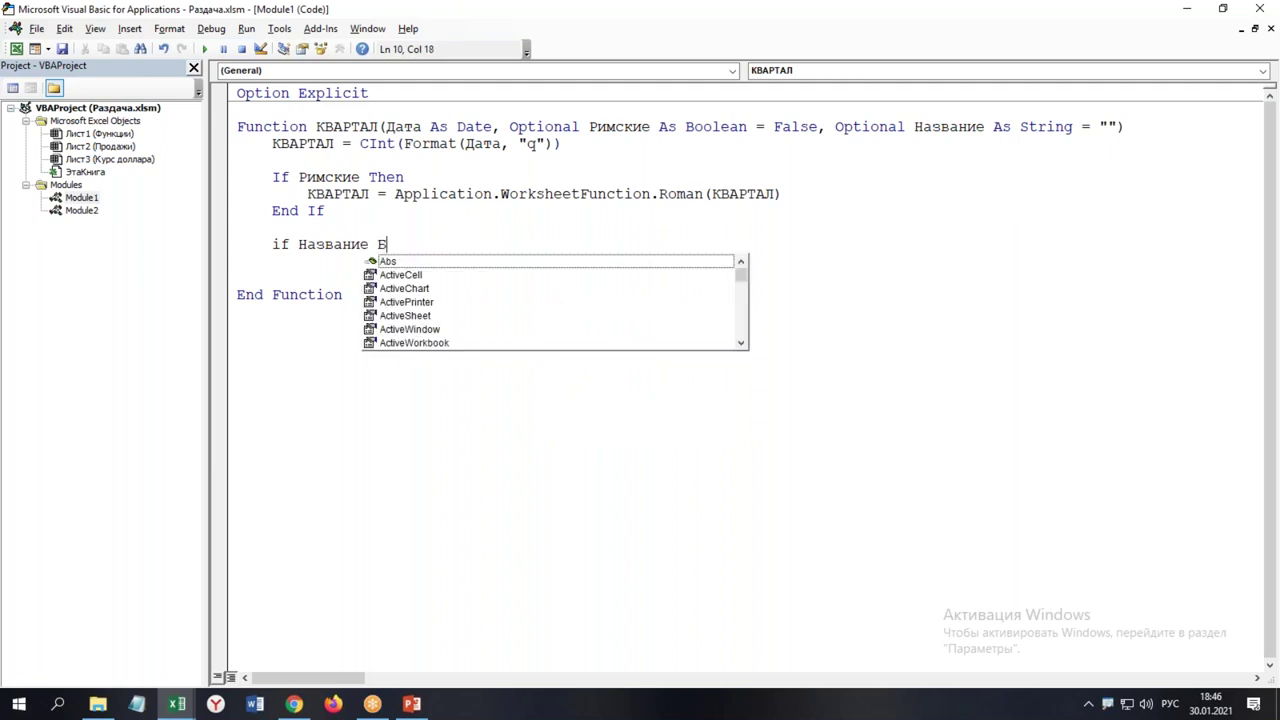
key("BackSpace")
key("BackSpace")
key("Return")
key("alt+shift")
key("Return")
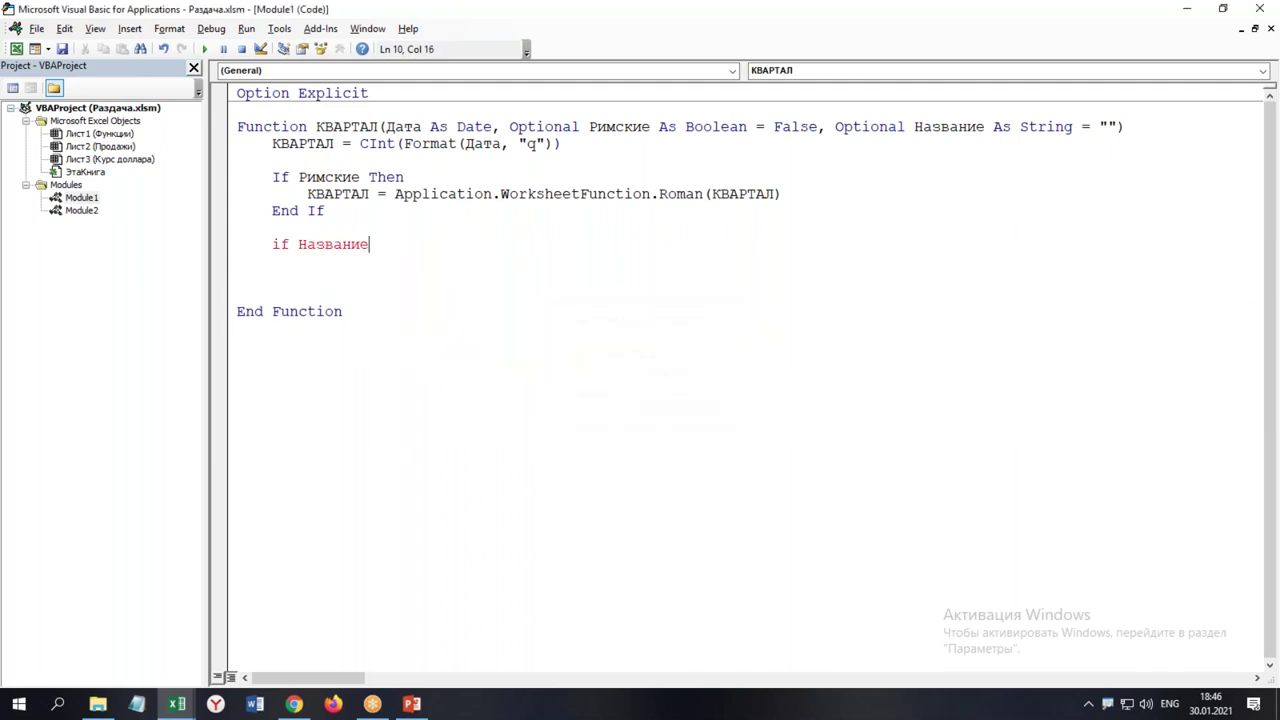
type("<> \"\" Th")
type("en")
key("Return")
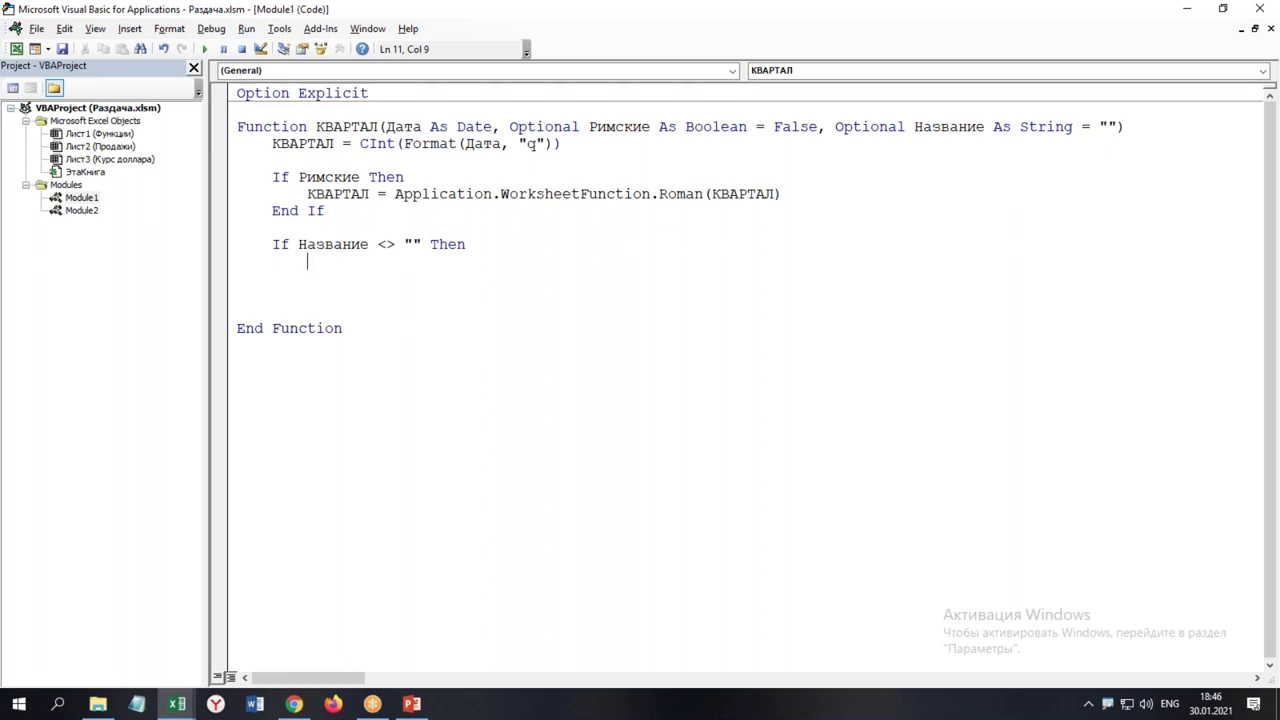
Give it the body КВАРТАЛ = КВАРТАЛ & " " & Название and close it with End If
key("alt+shift")
type("квартал = квартл")
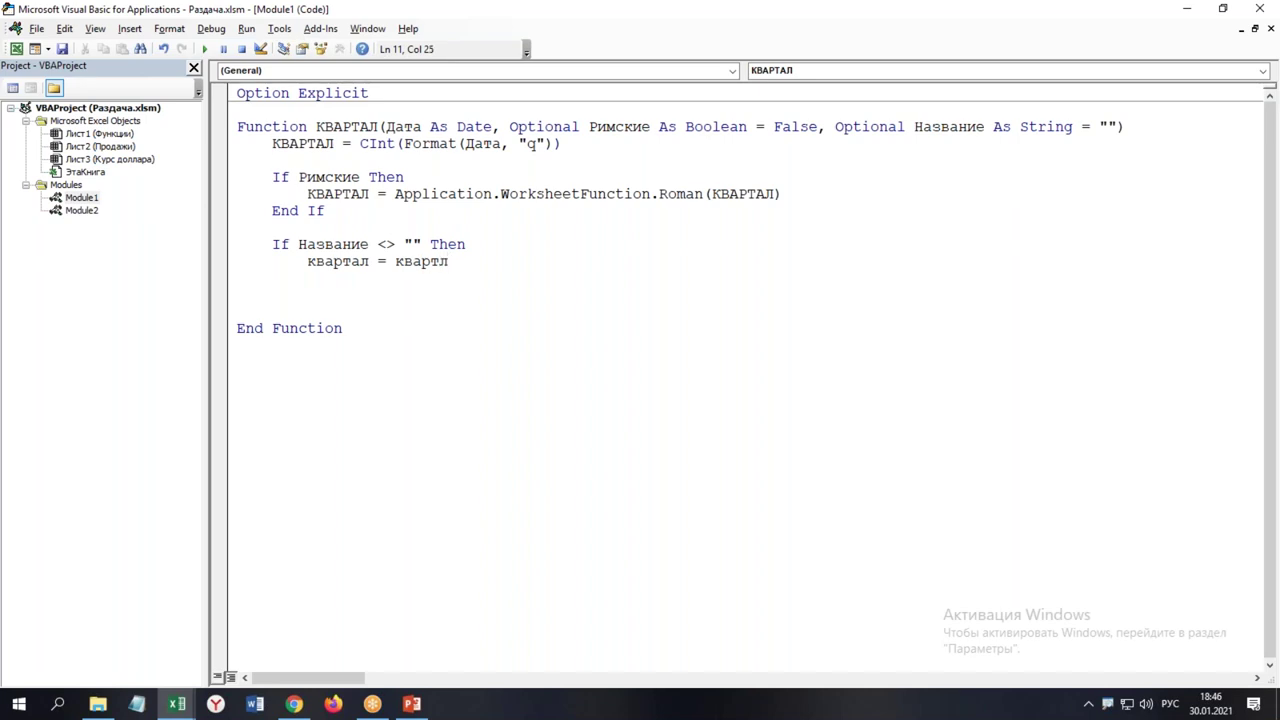
key("ctrl+space")
key("Tab")
key("alt+shift")
type("&")
type(" \" \"")
type(" &")
key("alt+shift")
type("название")
key("Return")
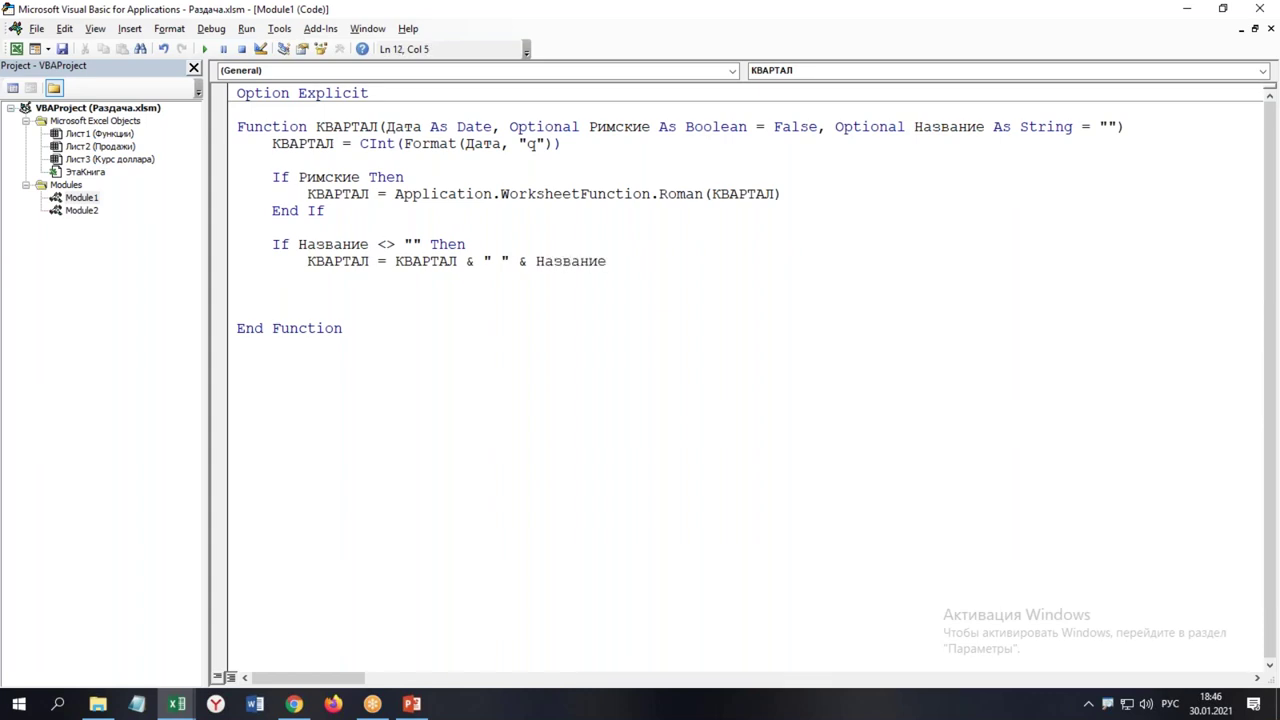
key("alt+shift")
type("end if")
key("Up")
Back in Excel, start an =КВАРТАЛ( formula in cell O2
left_click(337, 309)
key("alt+F11")
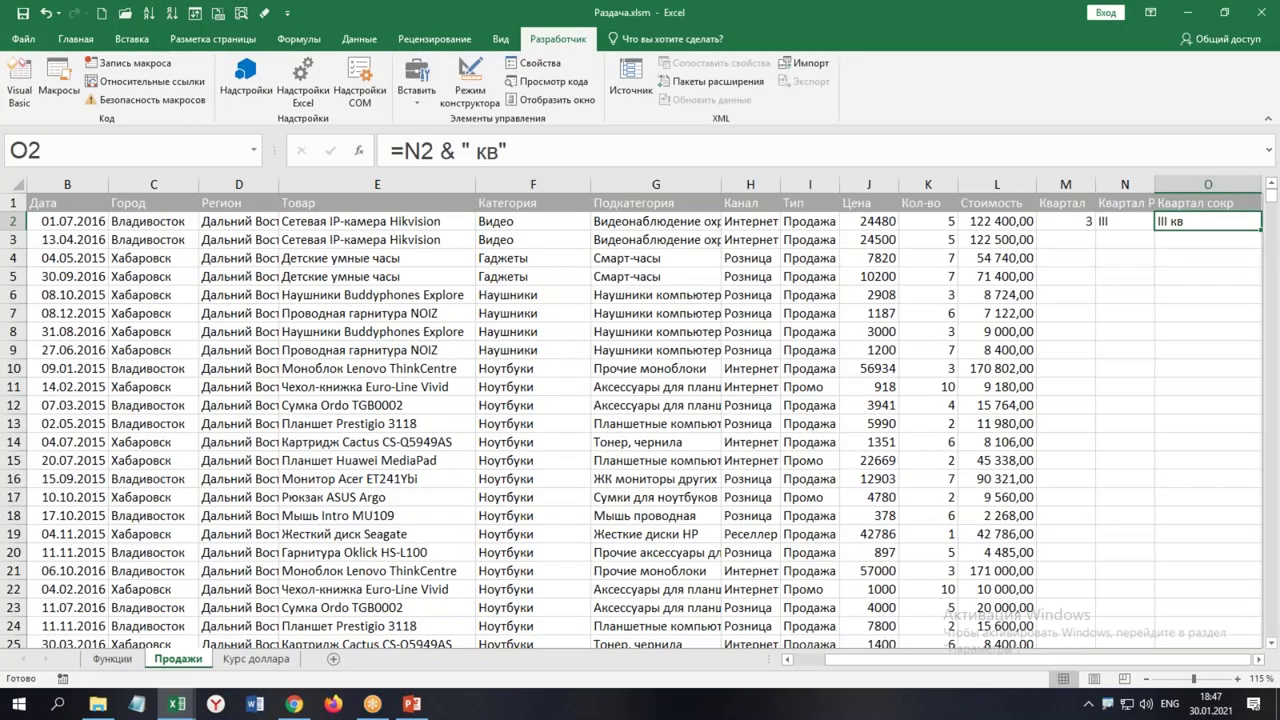
type("=")
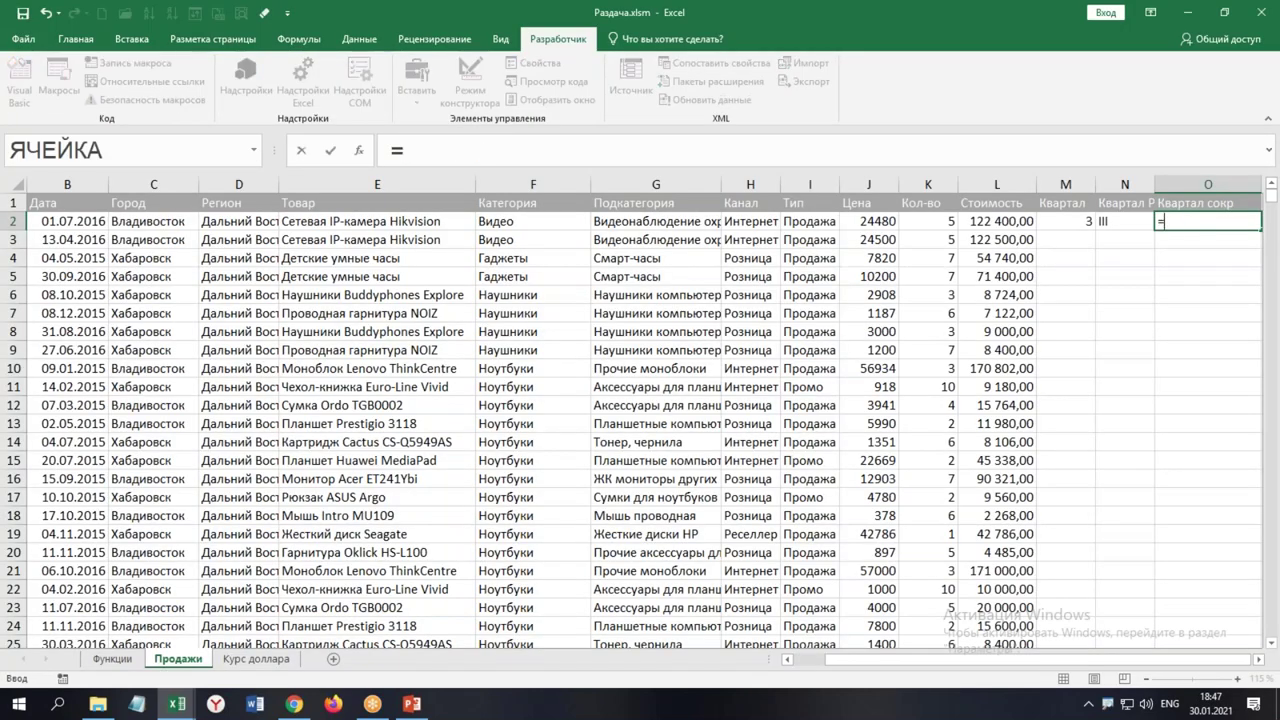
type("г")
key("BackSpace")
type("ква")
key("Down")
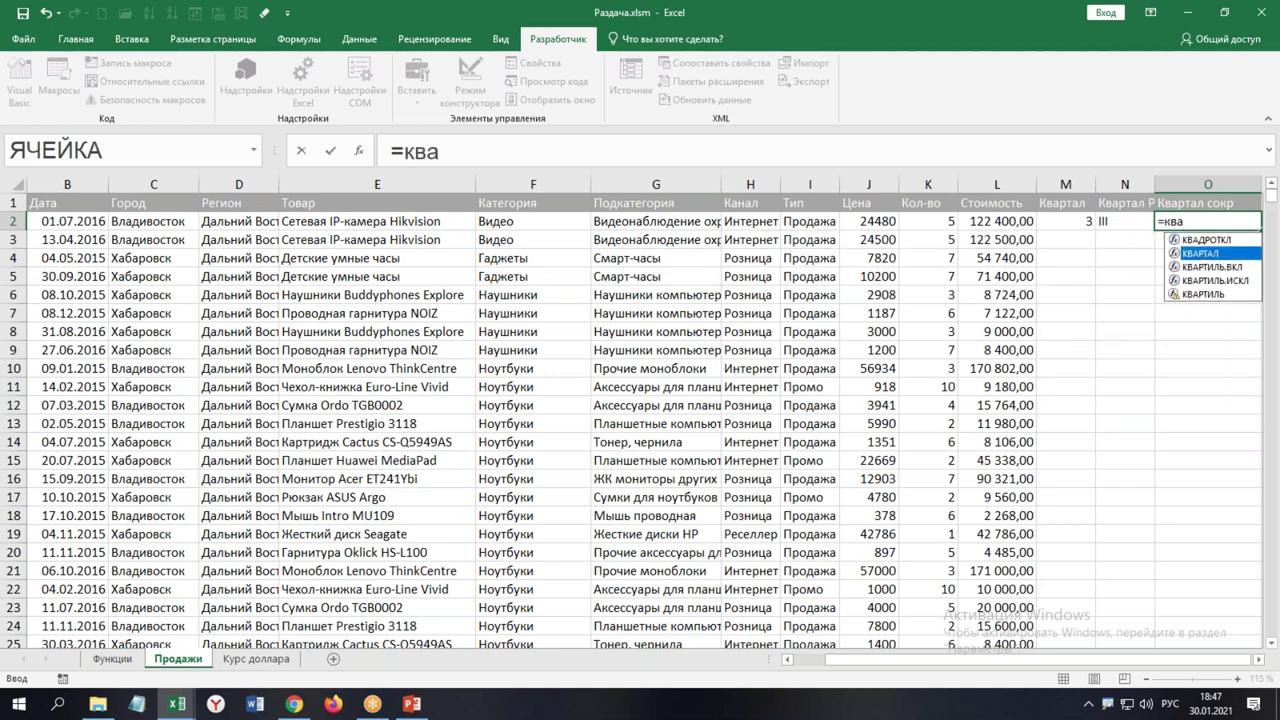
key("Tab")
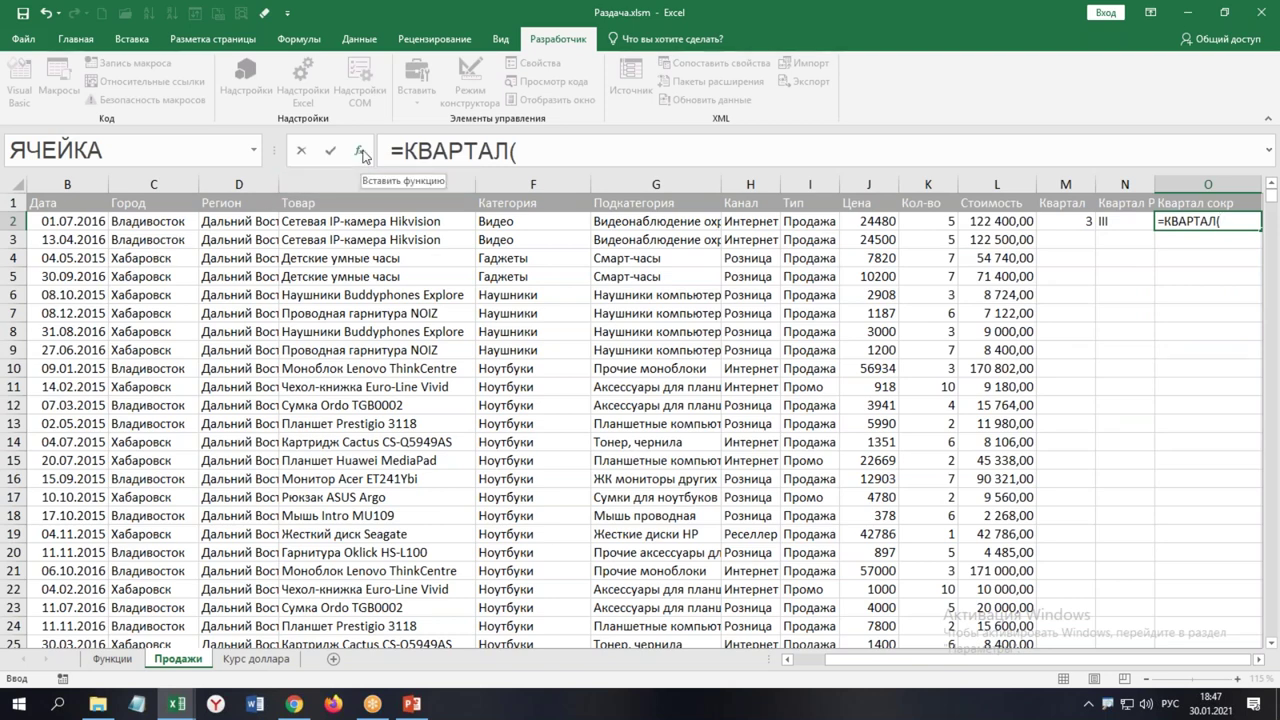
Set Дата to B2 and Название to кв, then add 1 for =КВАРТАЛ(B2;1;"кв")
left_click(360, 151)
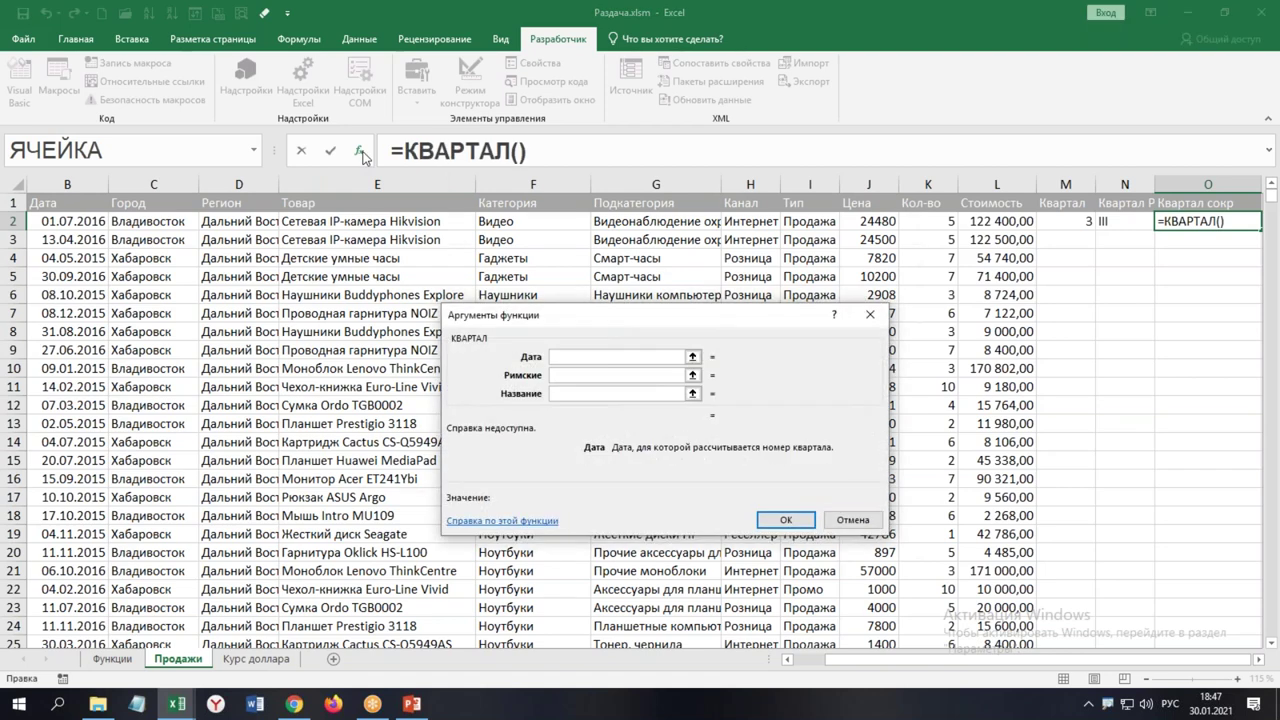
left_click(82, 221)
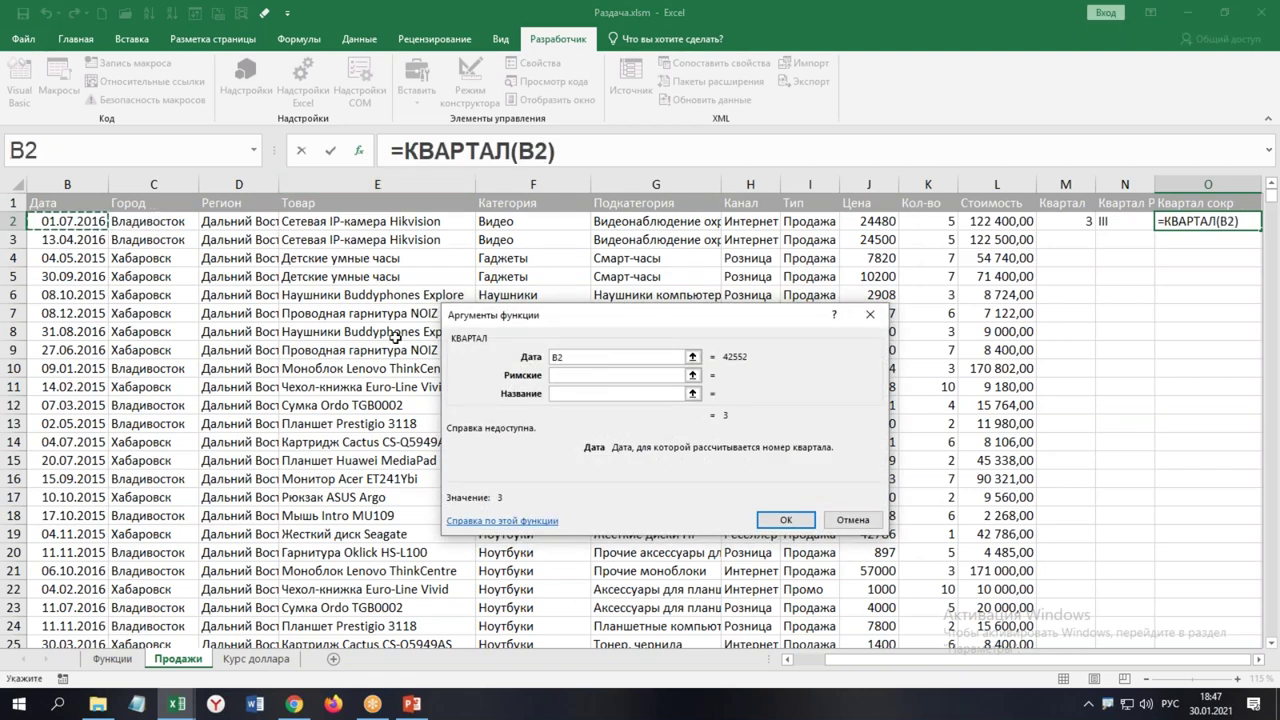
key("Tab")
key("Tab")
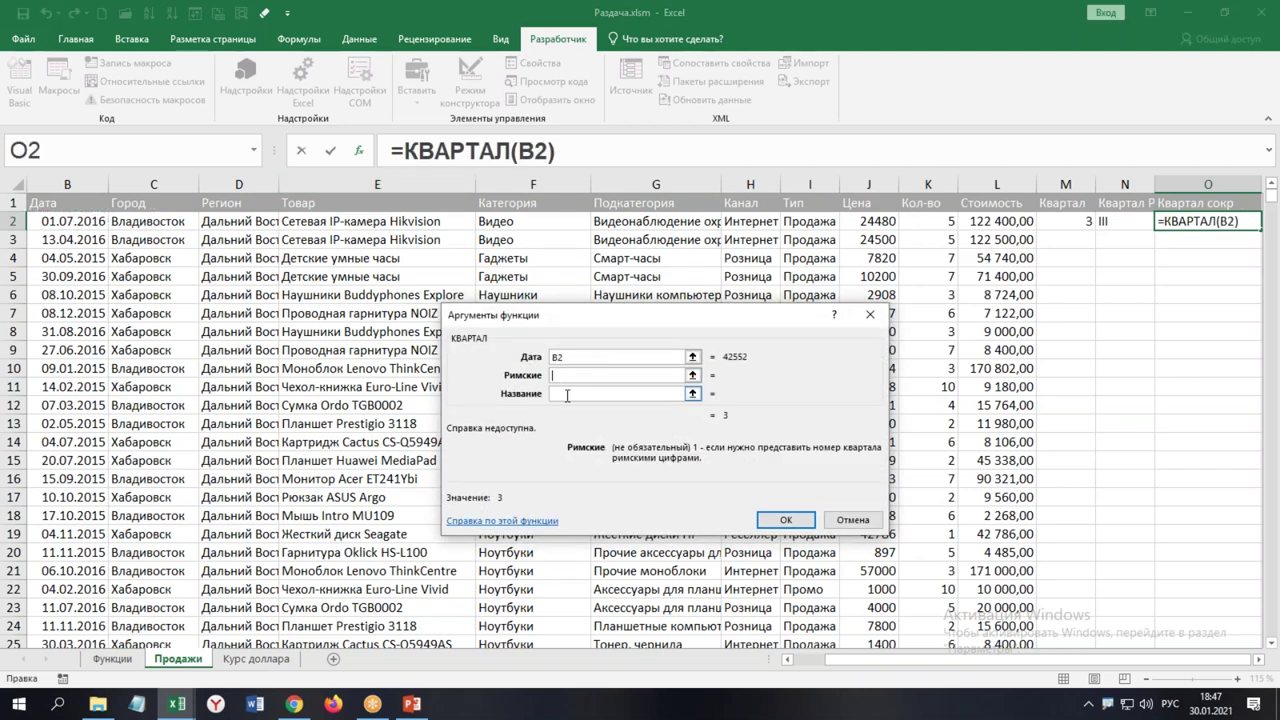
type("кв")
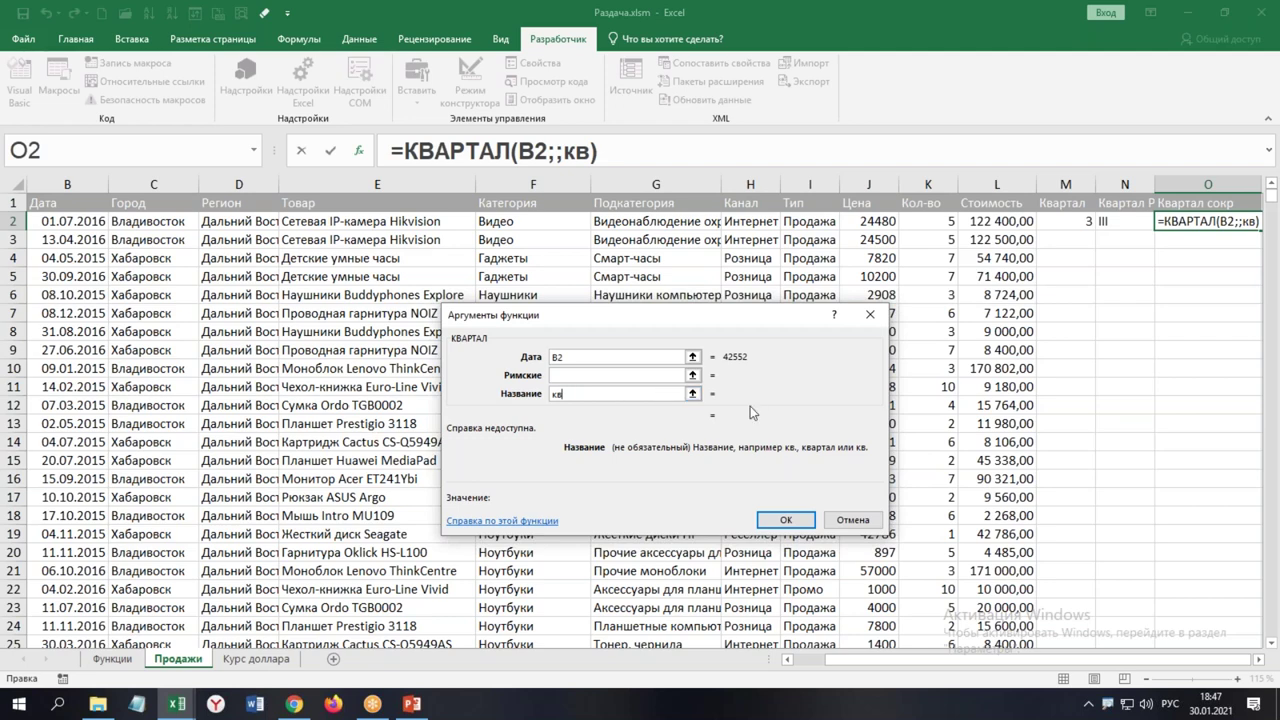
left_click(785, 520)
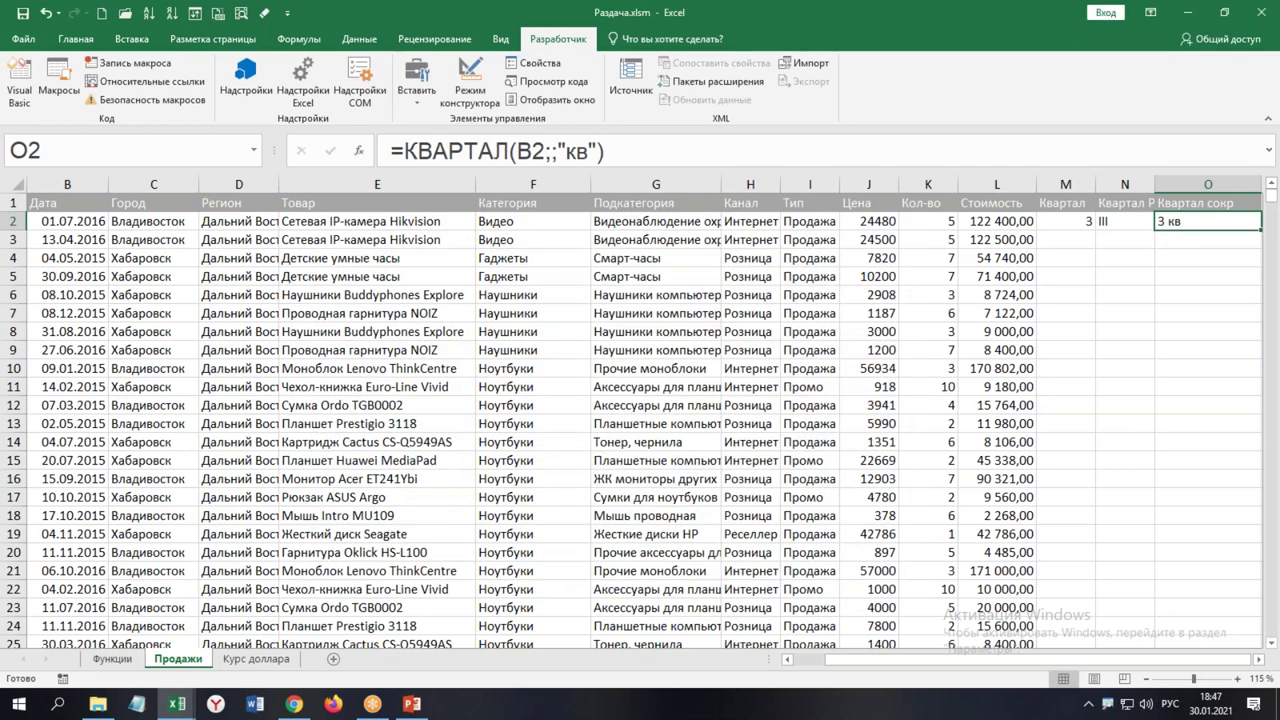
left_click(552, 152)
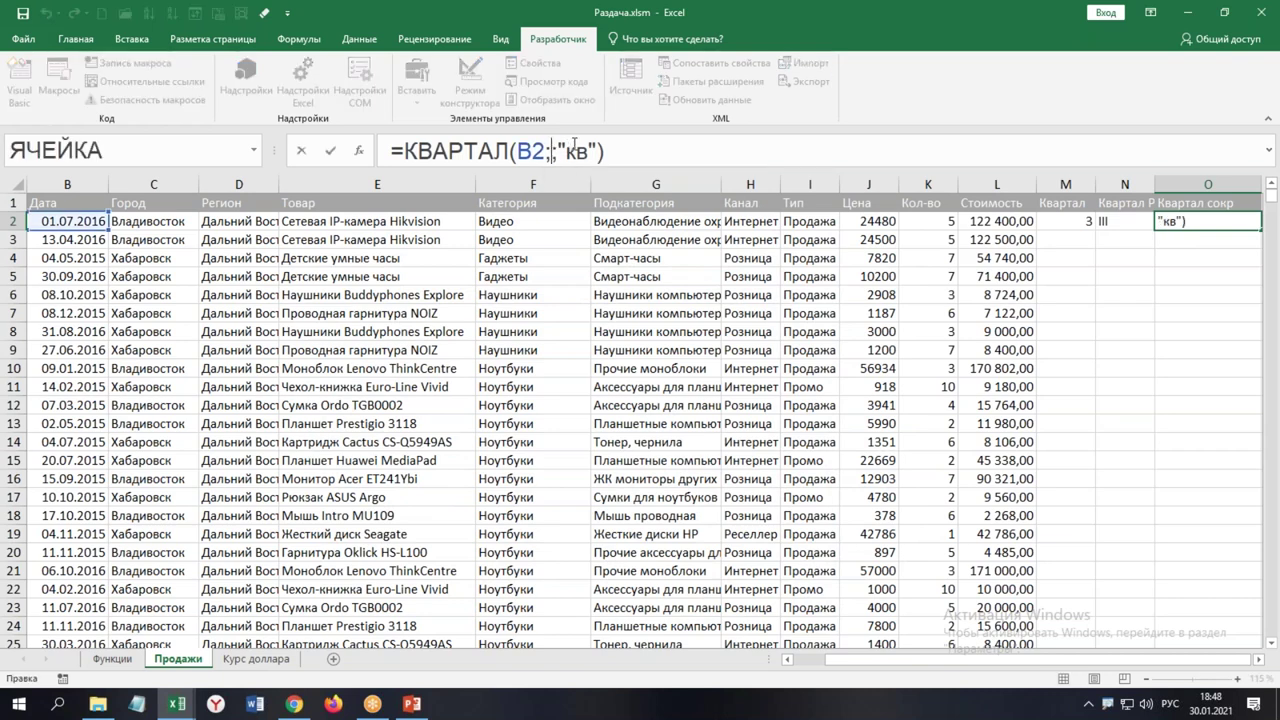
type("1;")
key("ctrl+Return")
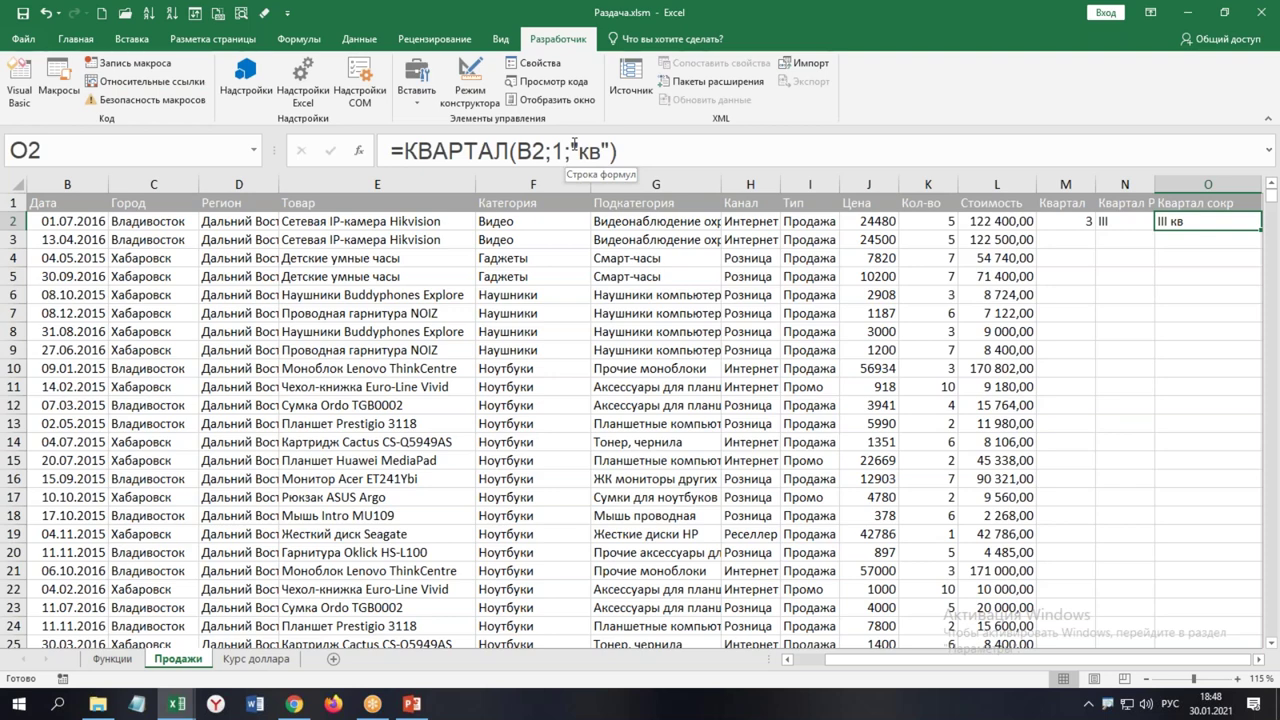
key("Right")
key("Right")
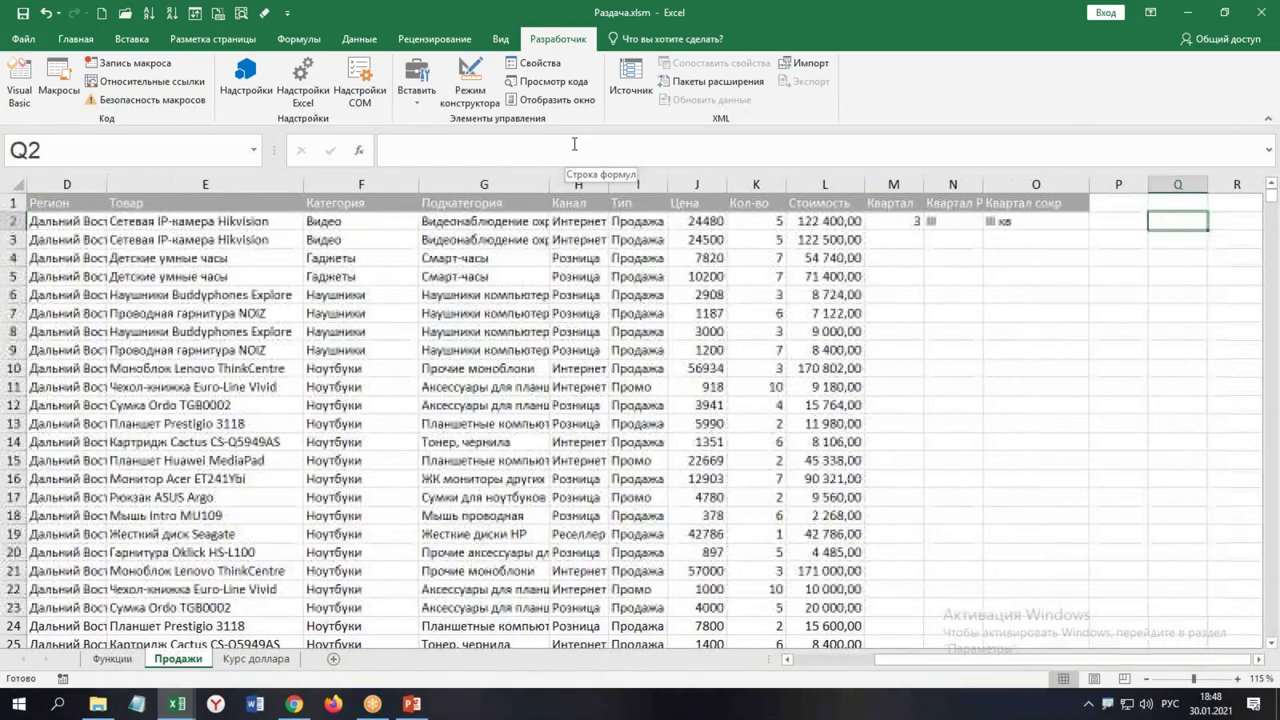
Move to cell M3, start an = entry, then cancel it so M3 stays empty
key("Left")
key("Left")
key("Left")
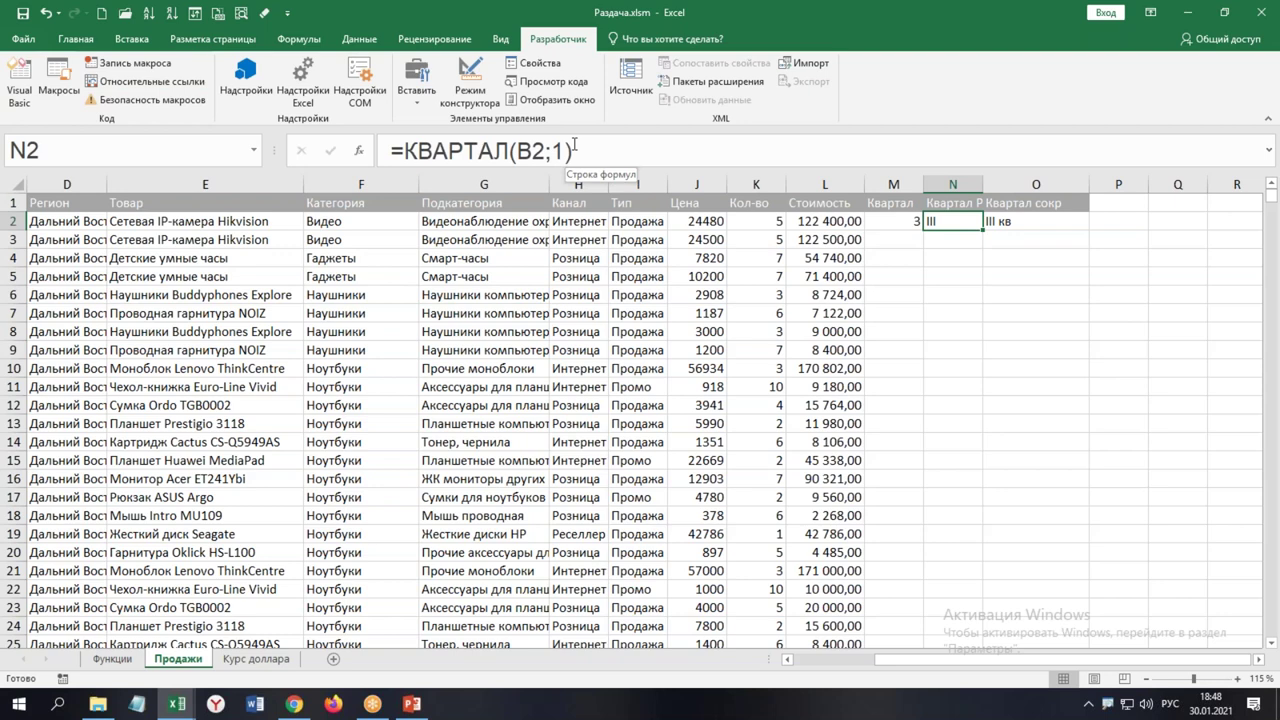
key("Down")
key("Left")
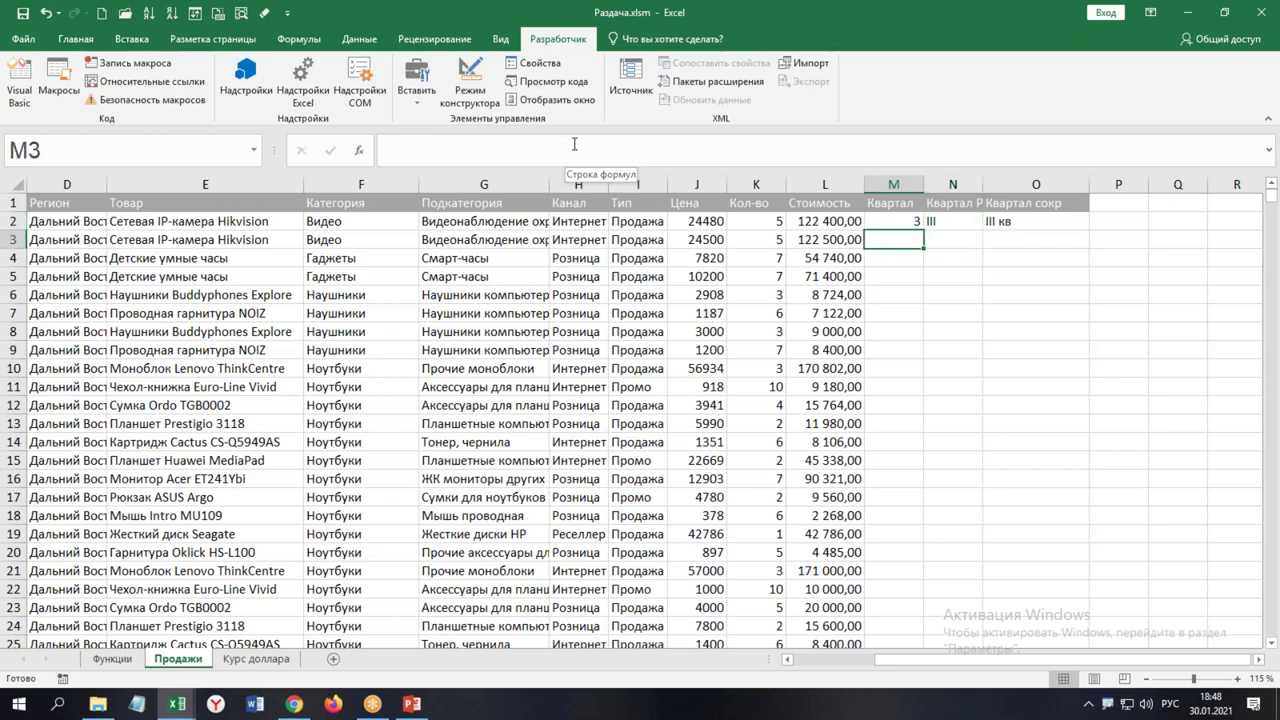
type("=")
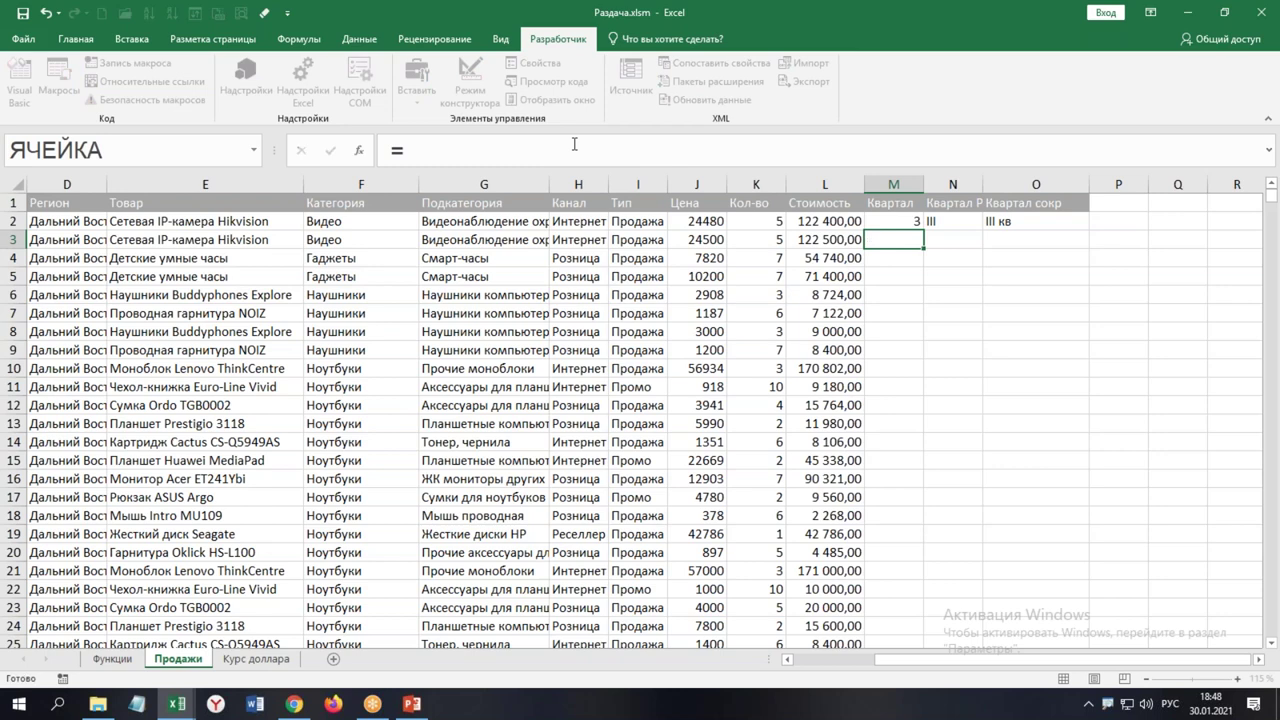
key("Escape")
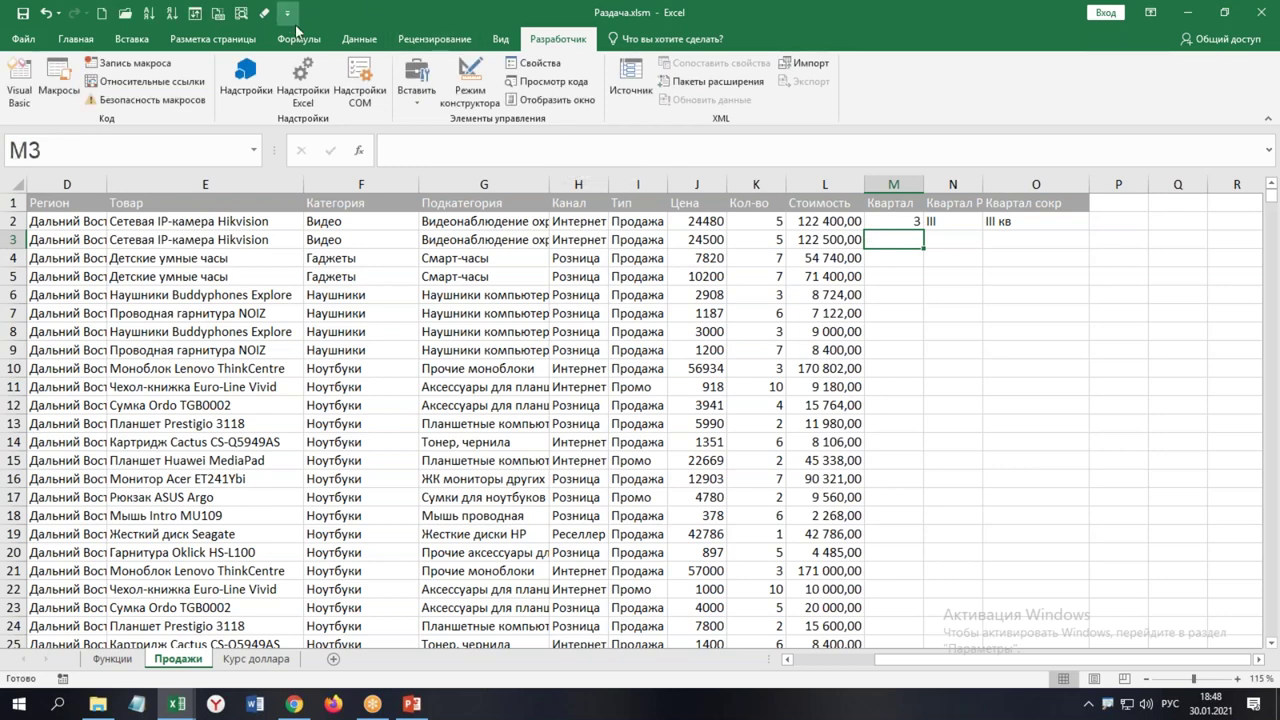
Insert the КВАРТАЛ function into M3 from the User Defined category
left_click(299, 39)
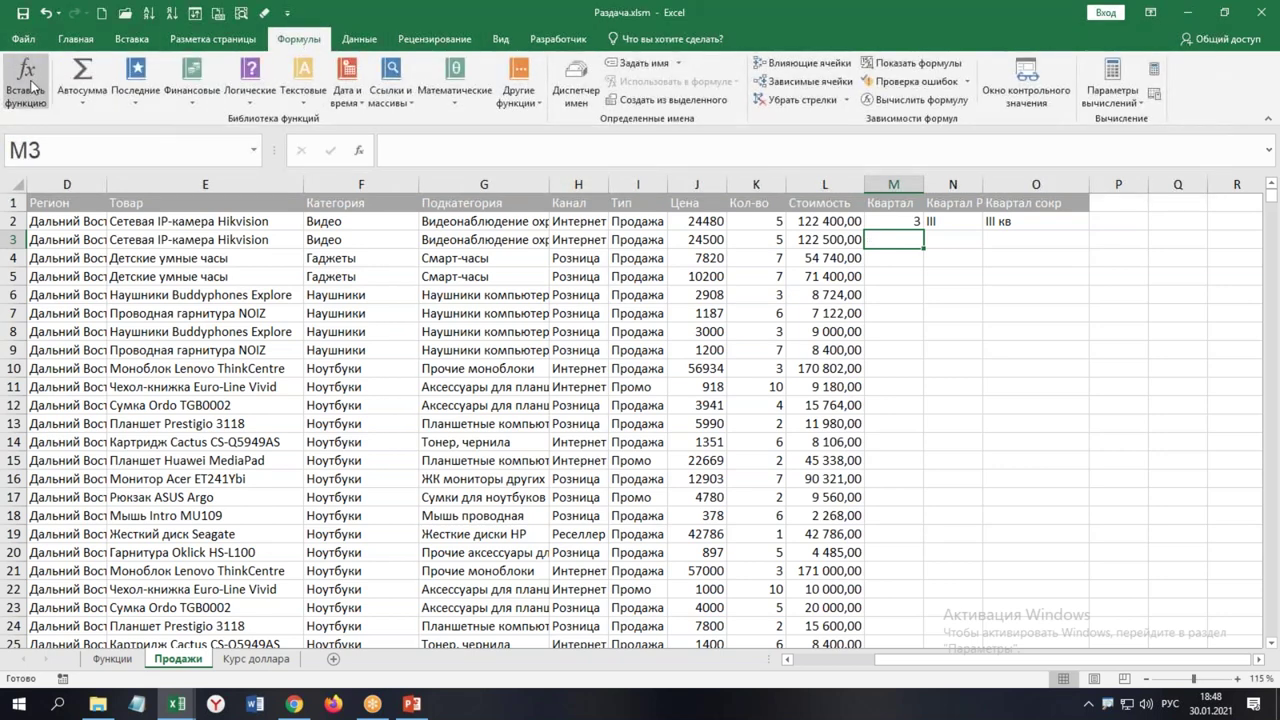
left_click(28, 82)
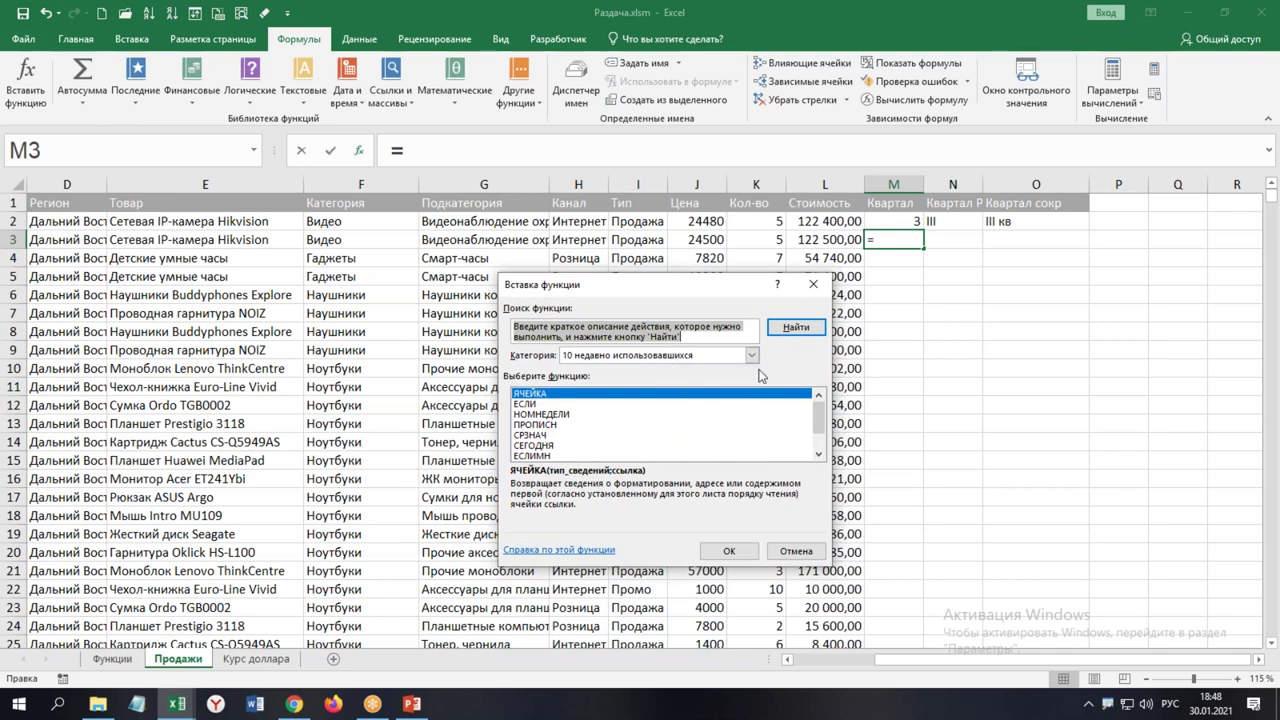
left_click(753, 356)
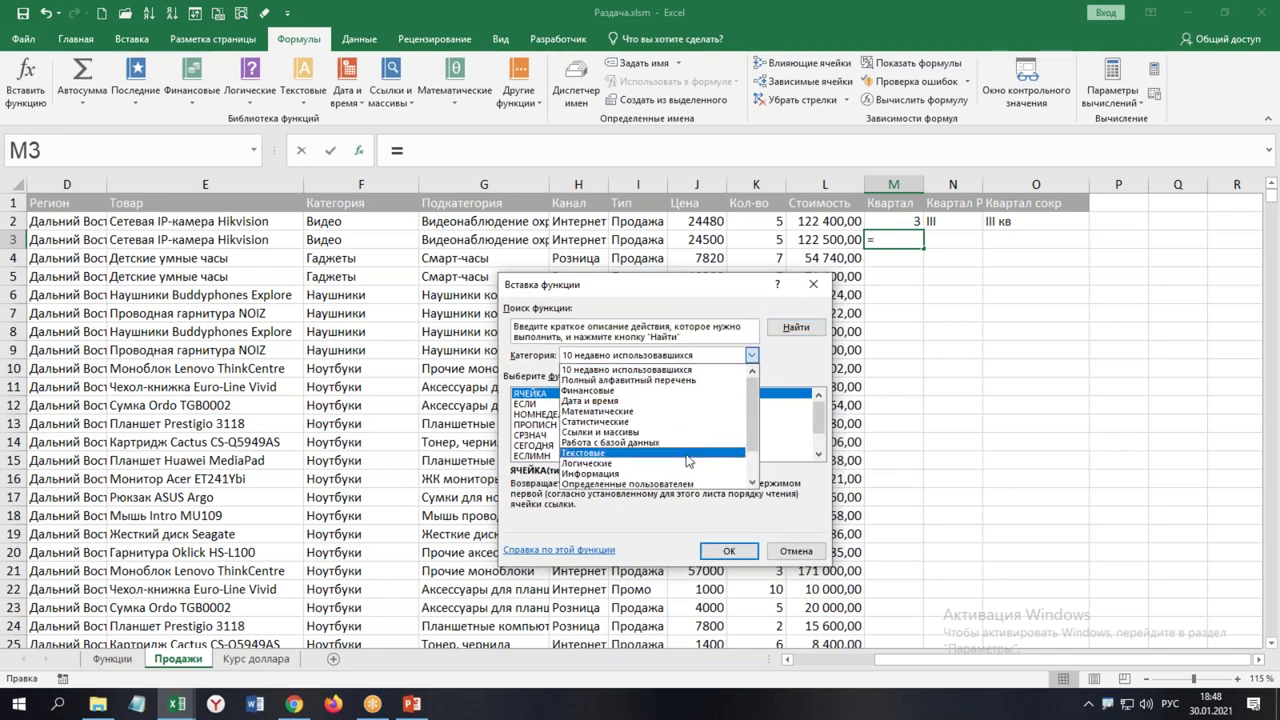
left_click(678, 484)
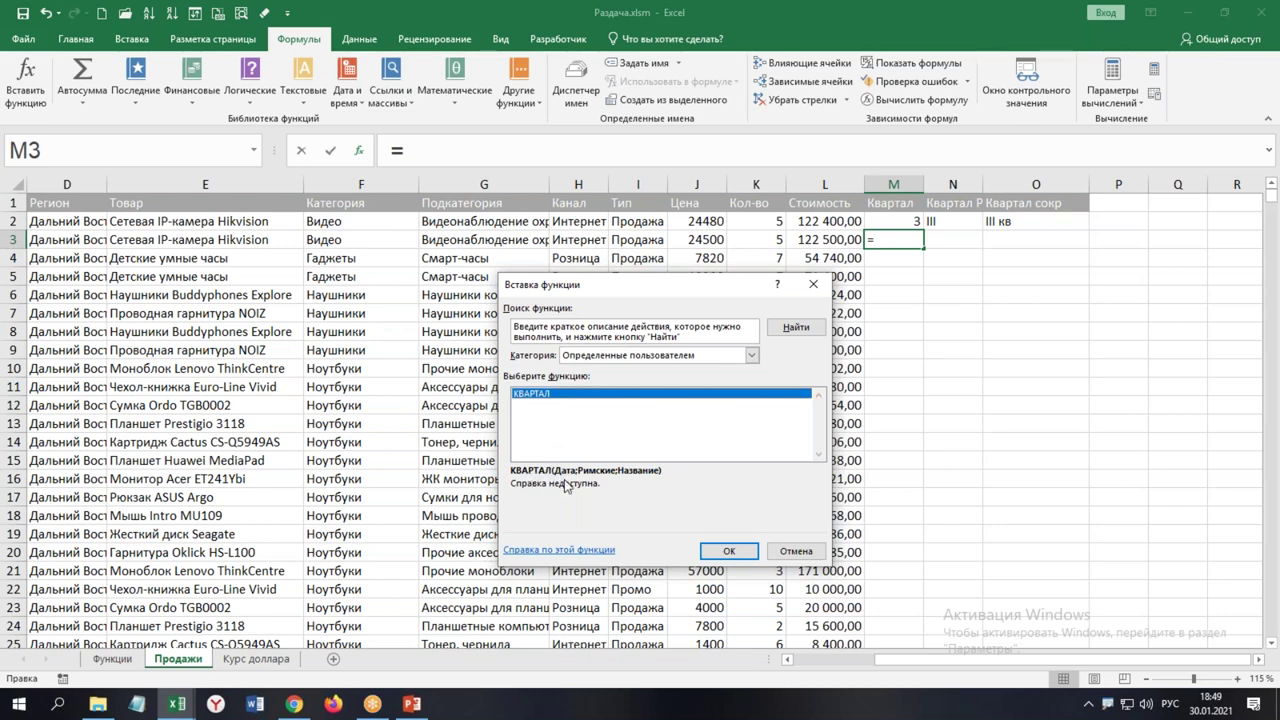
left_click(735, 552)
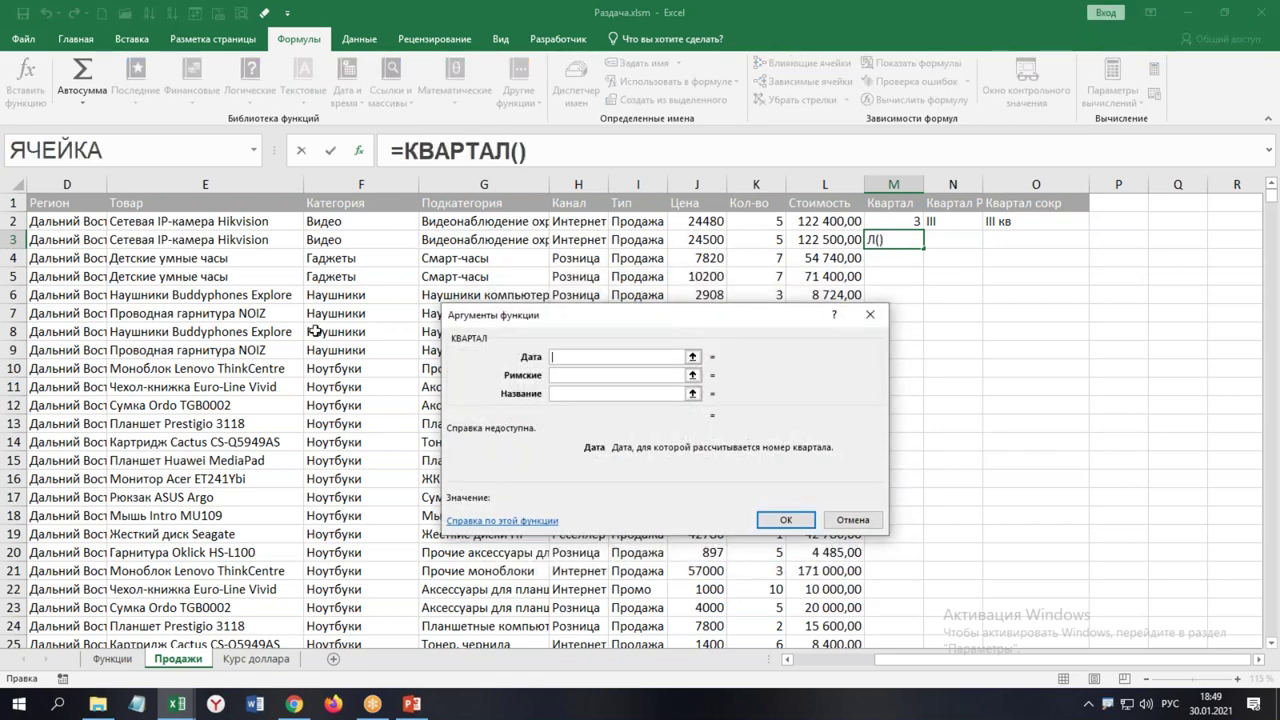
Set the arguments Дата=B3, Римские=1, Название=кв so M3 shows II кв
left_click_drag(1049, 659, 962, 659)
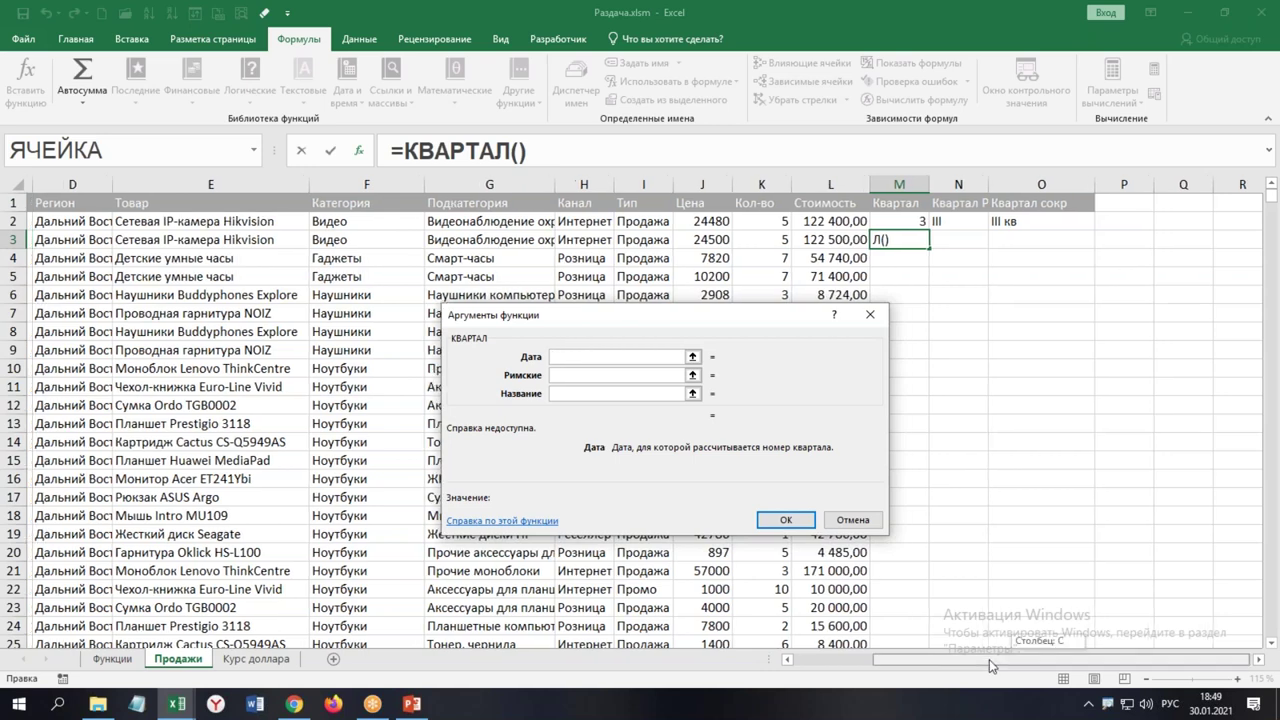
left_click(163, 241)
key("Tab")
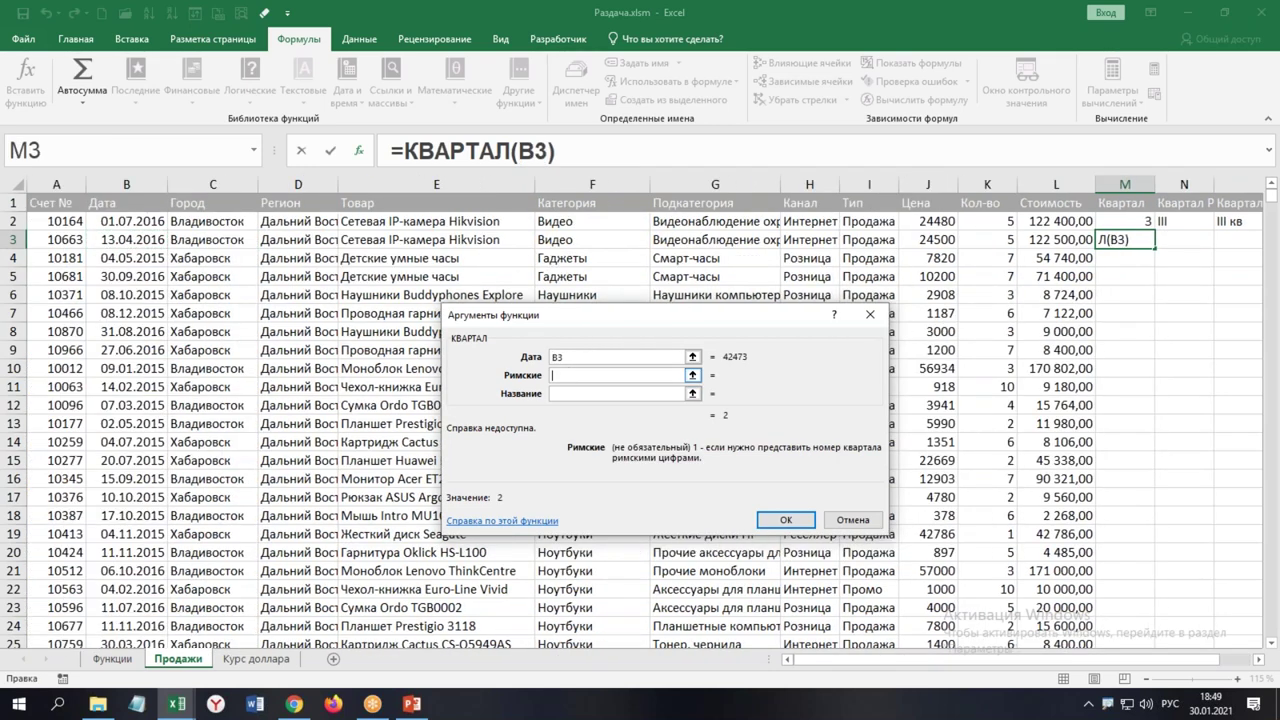
type("1")
key("Tab")
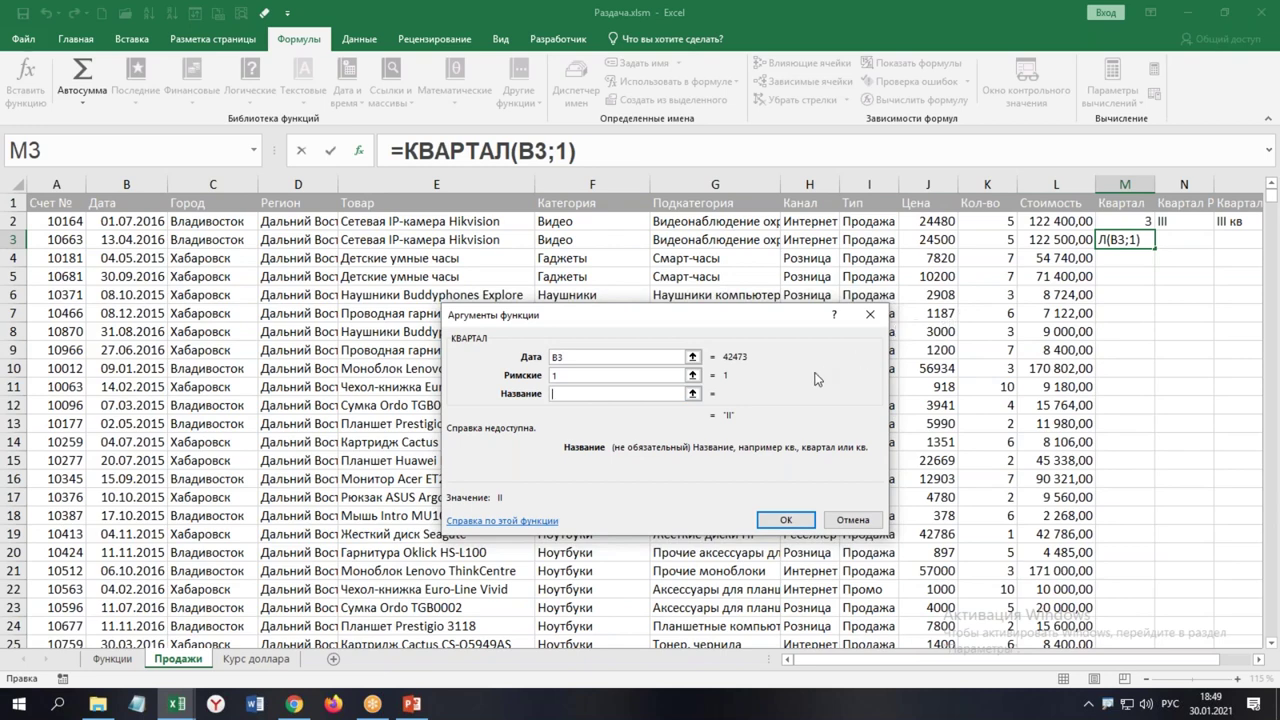
type("кв")
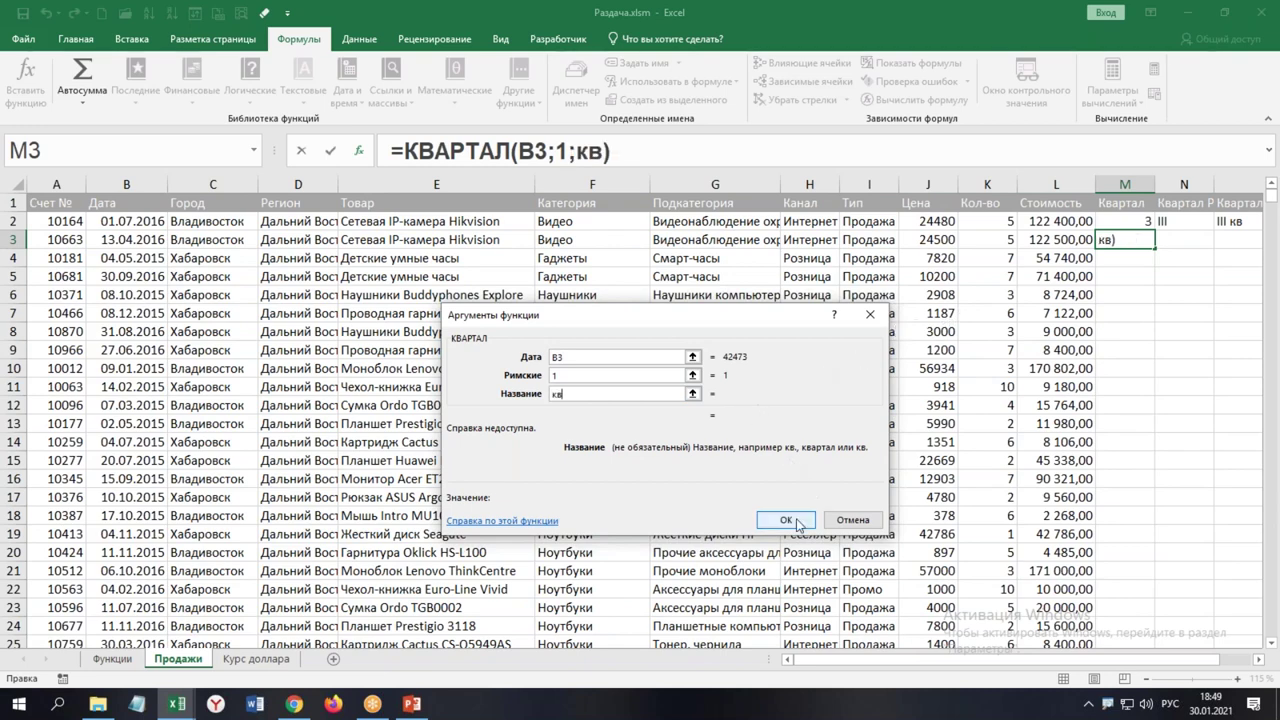
left_click(802, 522)
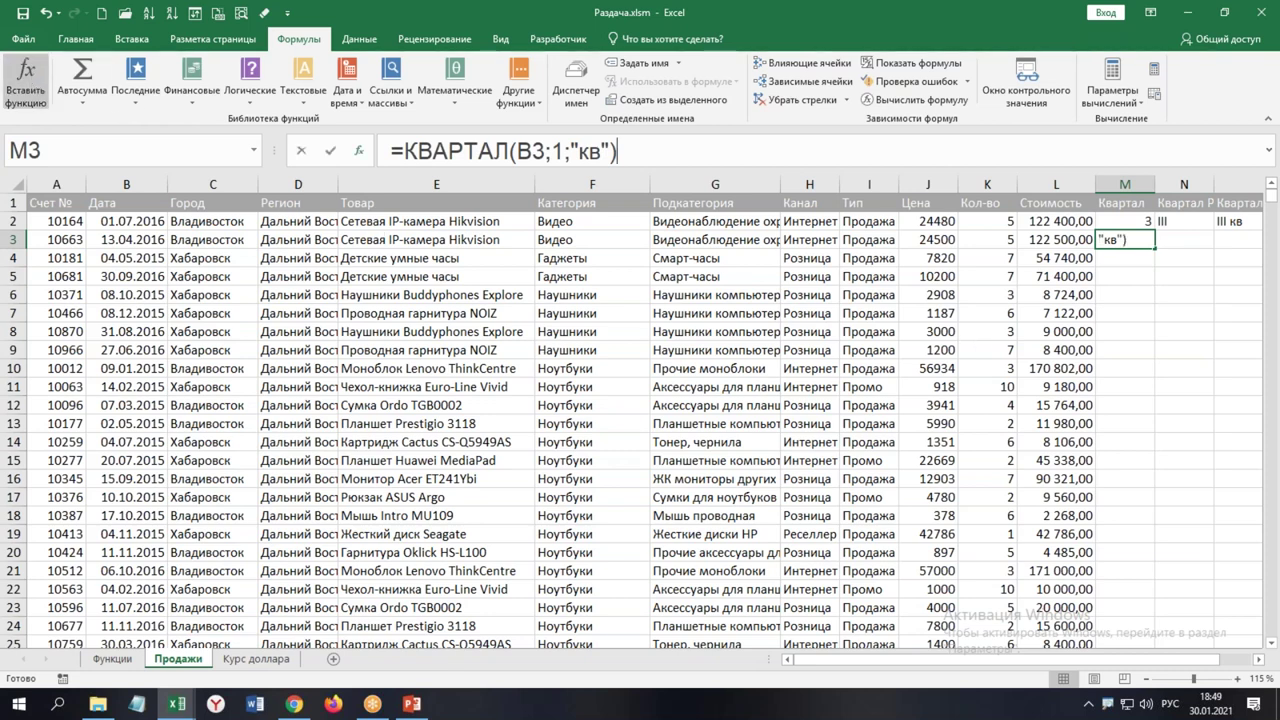
left_click(27, 80)
key("Return")
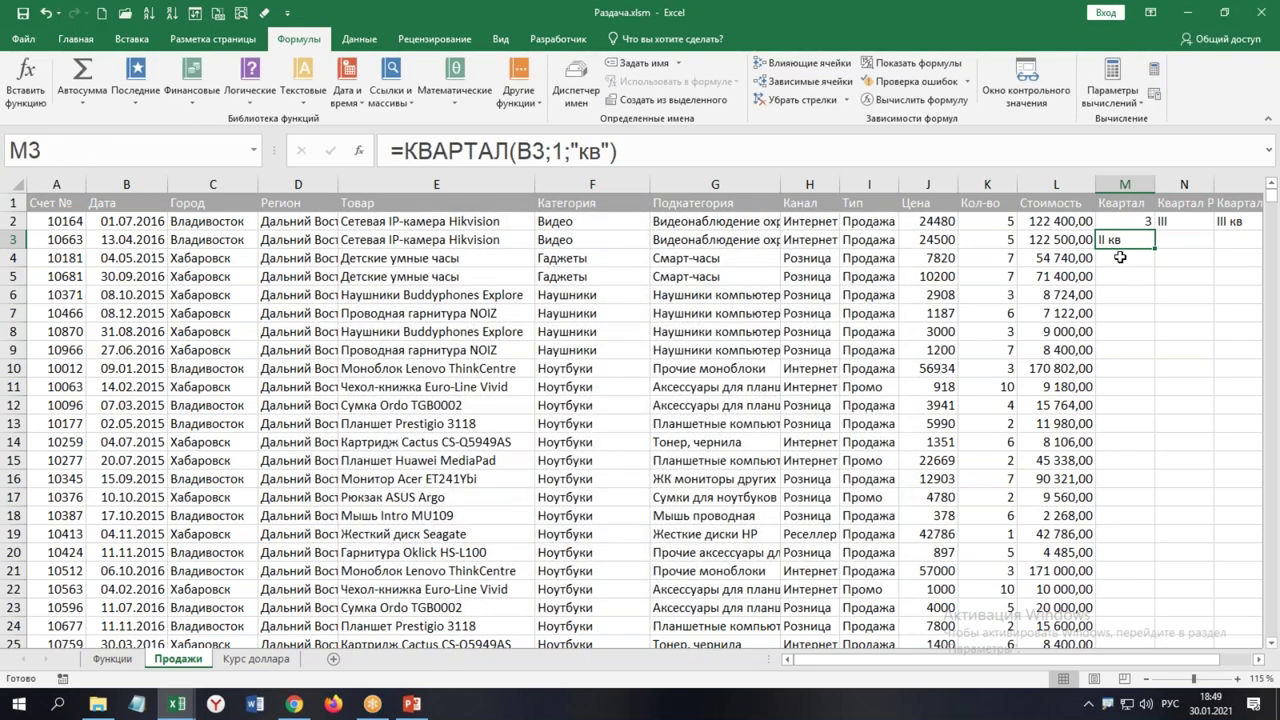
left_click(1125, 257)
Browse the Date & Time function list for M4, then cancel without inserting anything
left_click(27, 80)
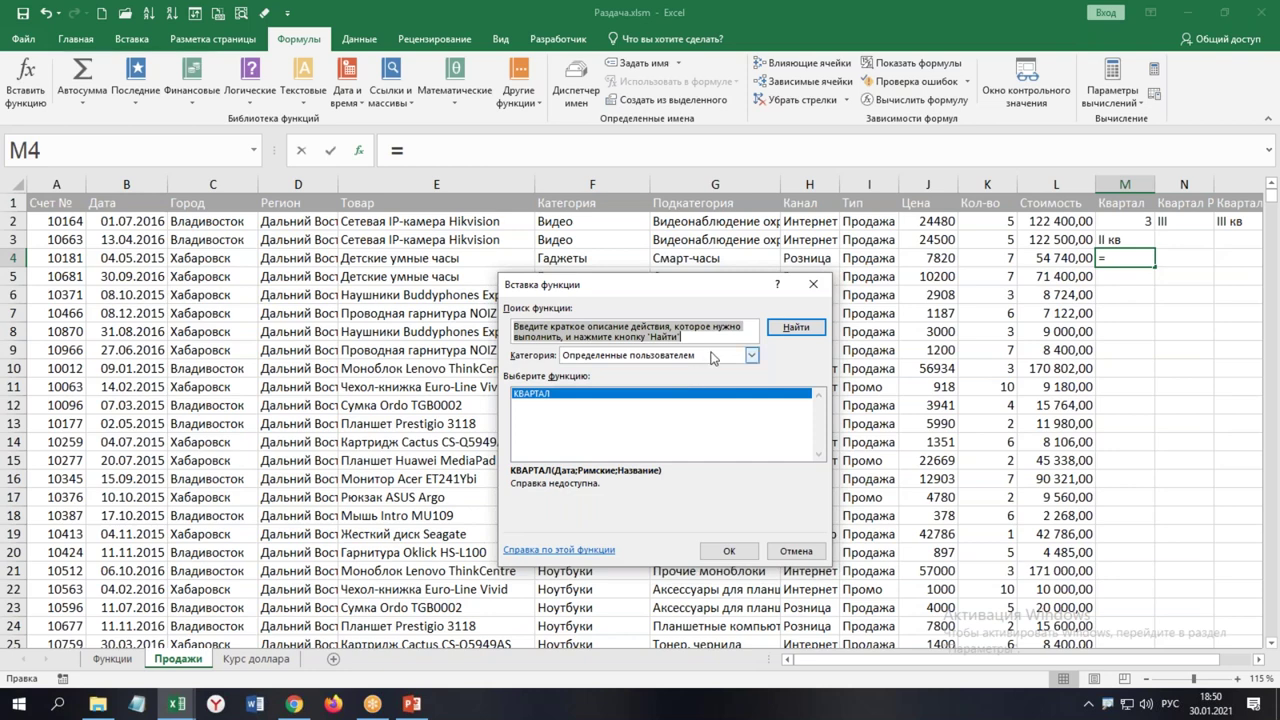
left_click(752, 355)
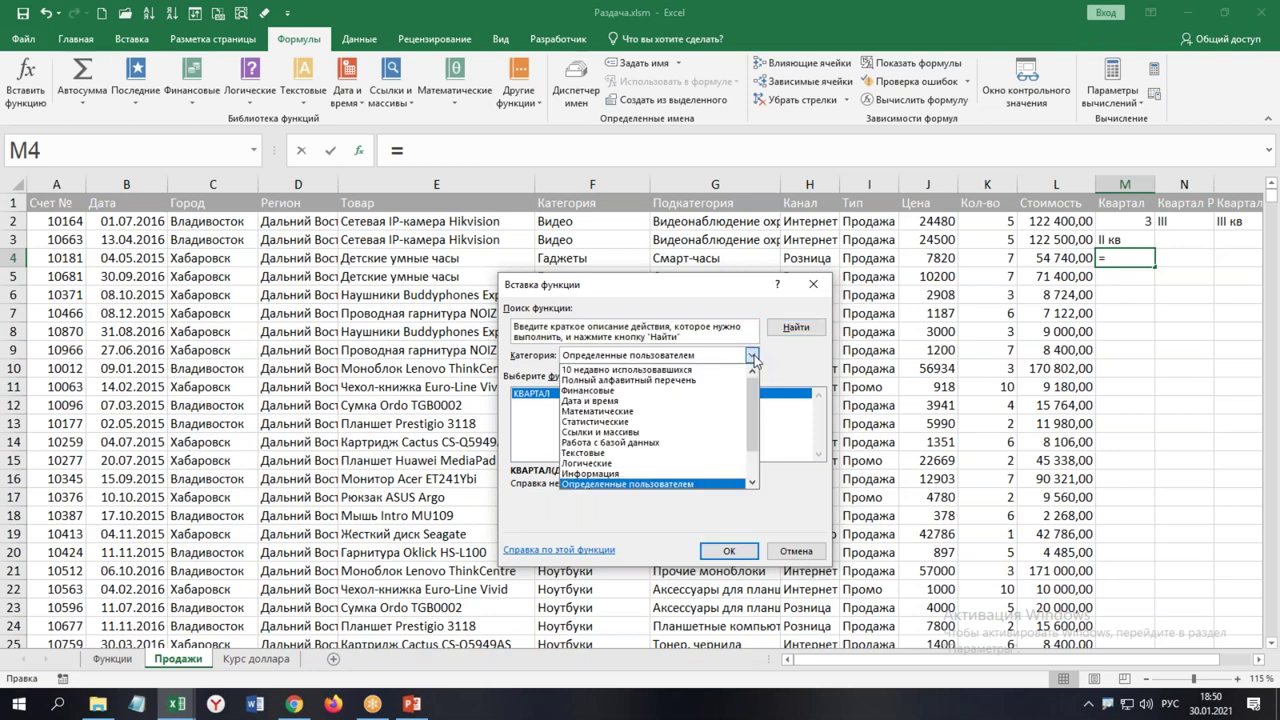
left_click(670, 401)
left_click_drag(818, 413, 818, 428)
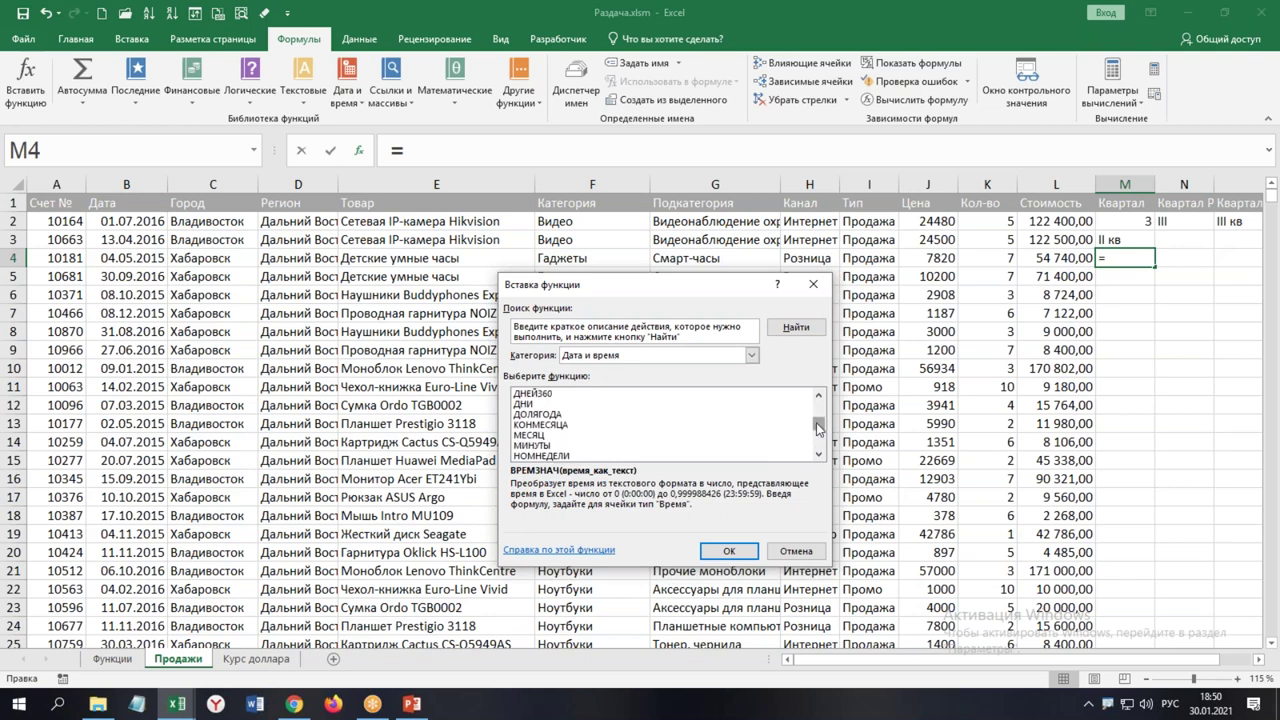
left_click(796, 551)
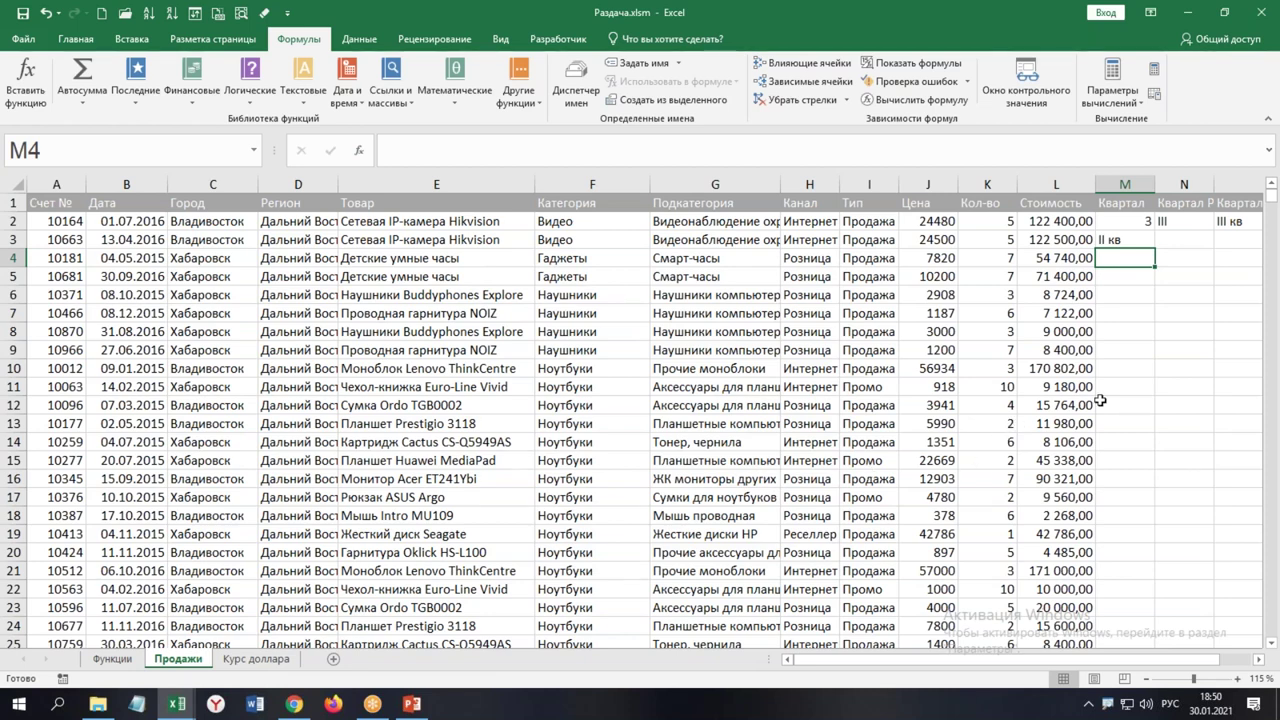
Reselect cell M4 and switch to the Visual Basic editor with Alt+F11
left_click(1038, 478)
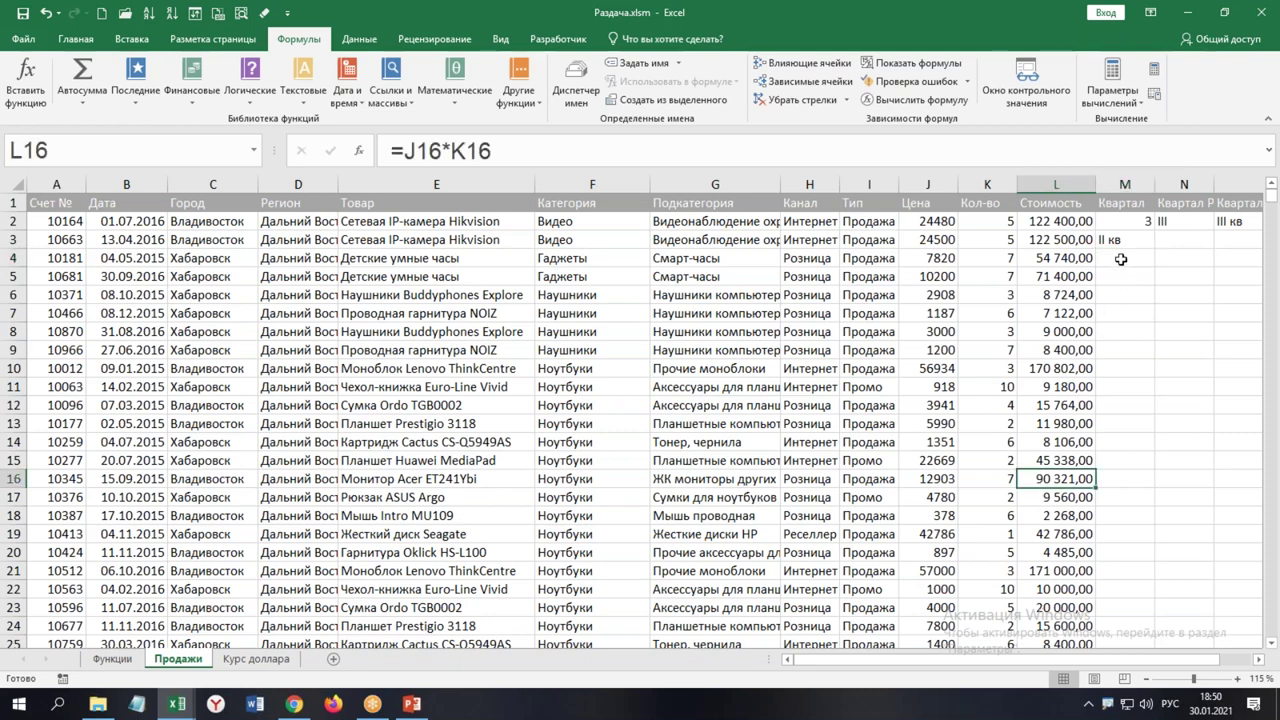
left_click(1121, 259)
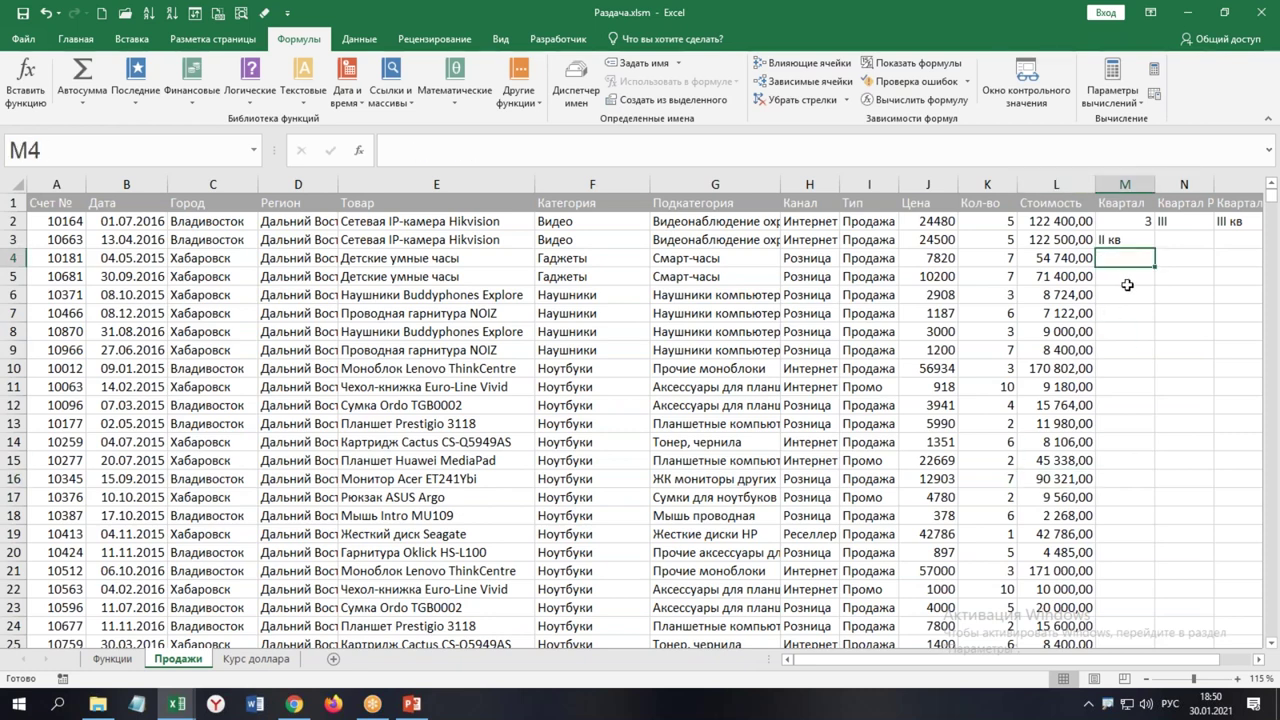
key("alt+F11")
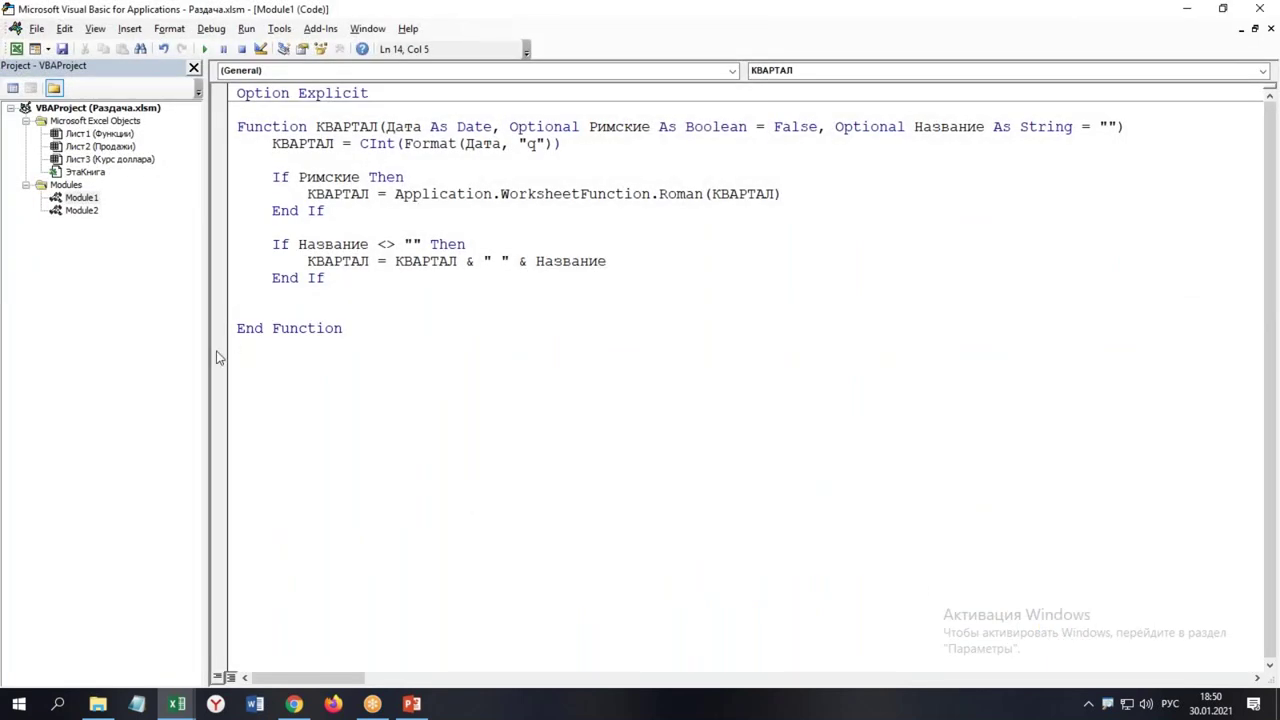
In Module2, fix the FuncDesc text to read 'Порядковый номер квартала'
double_click(82, 210)
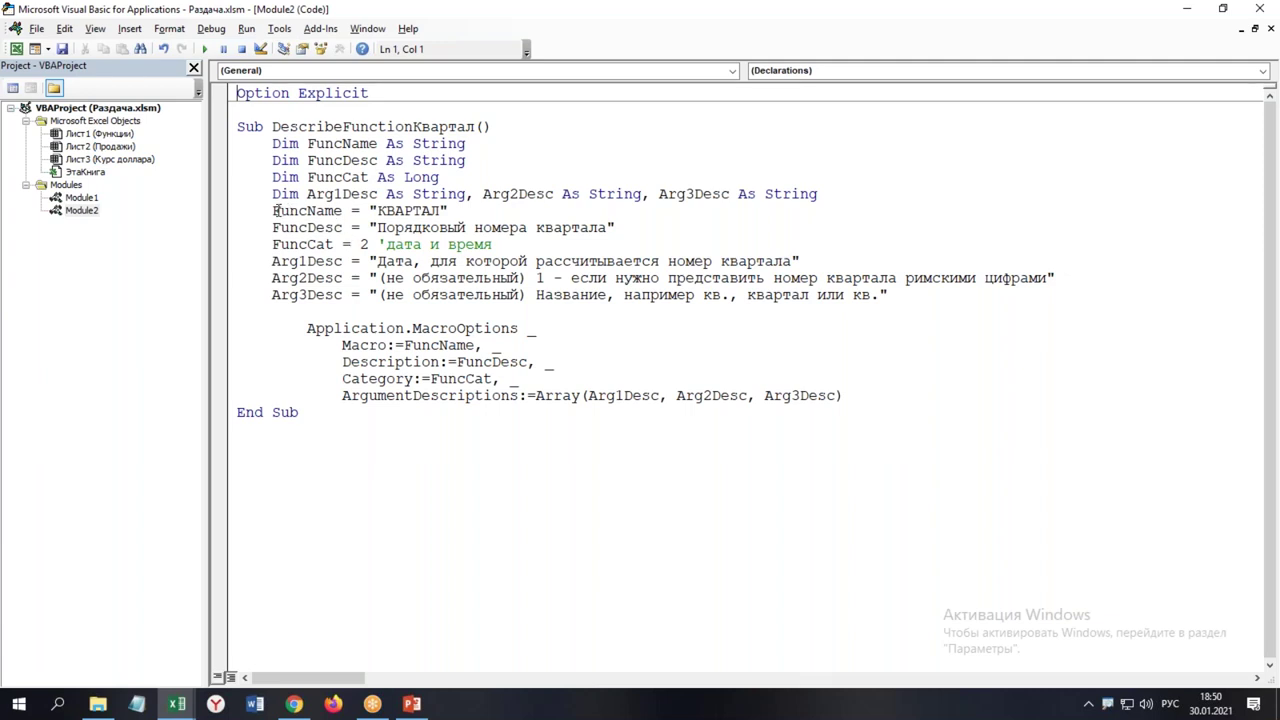
left_click(385, 211)
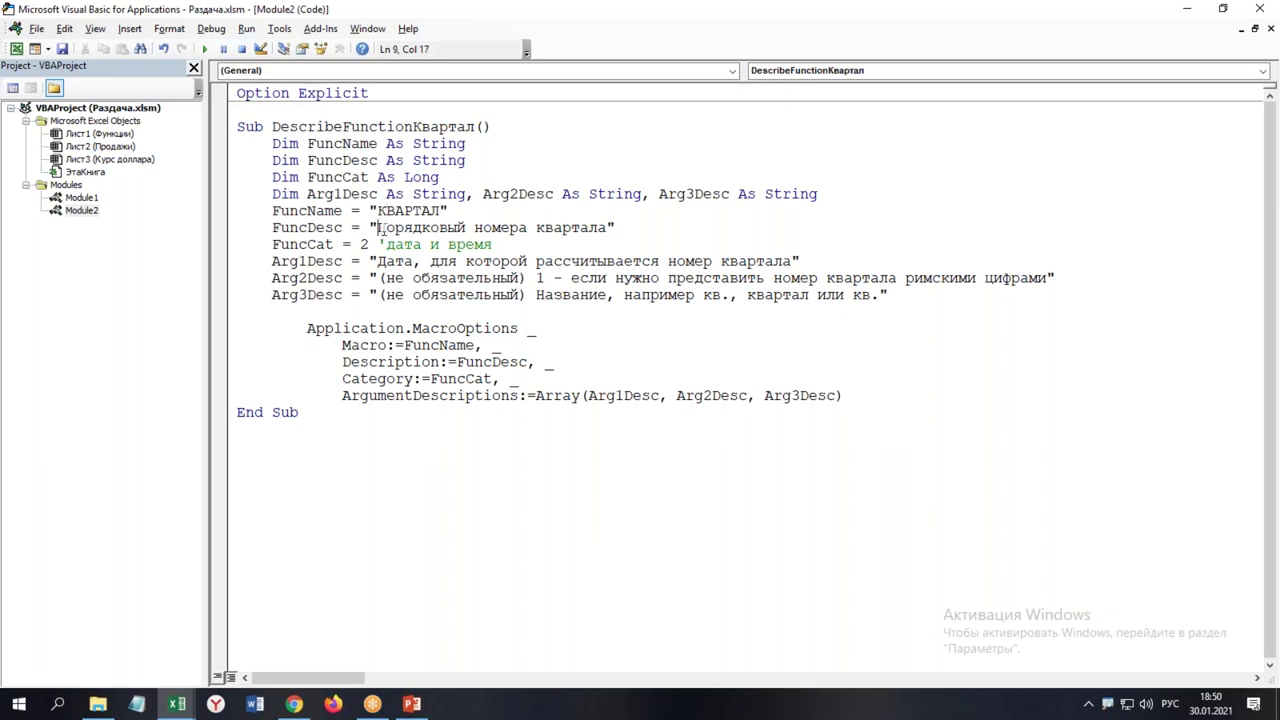
left_click(519, 228)
key("Delete")
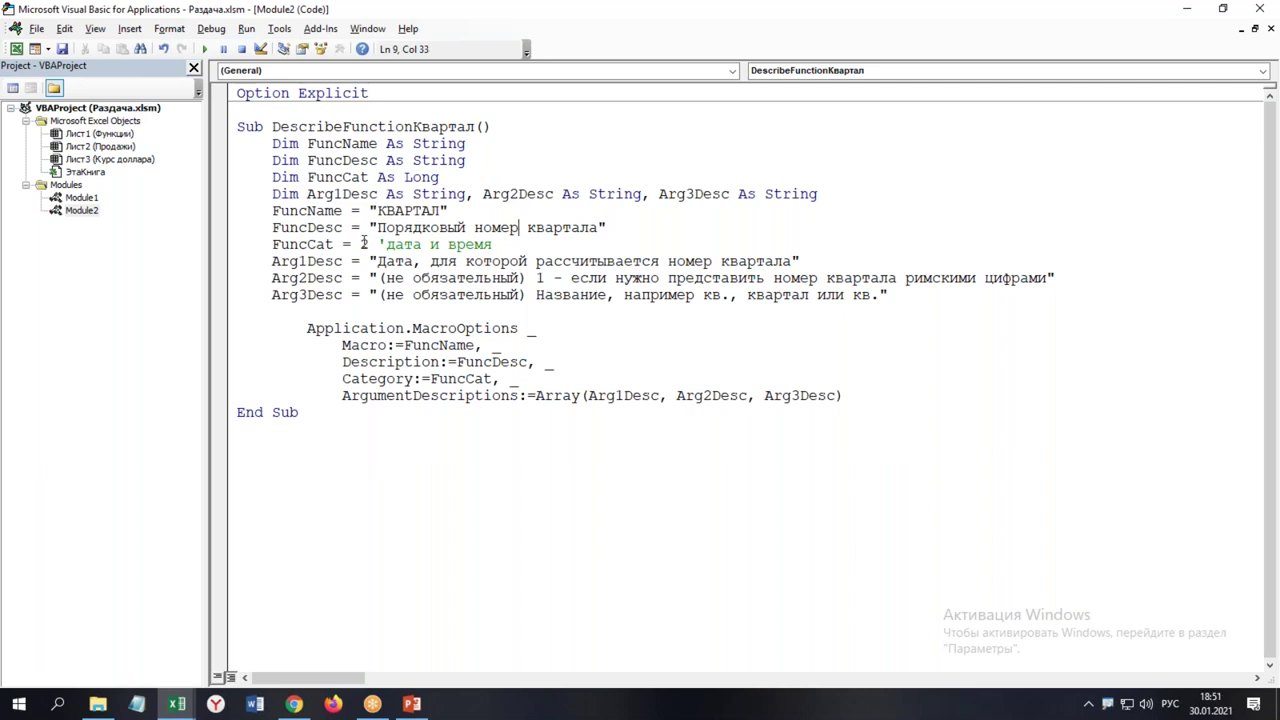
left_click(412, 704)
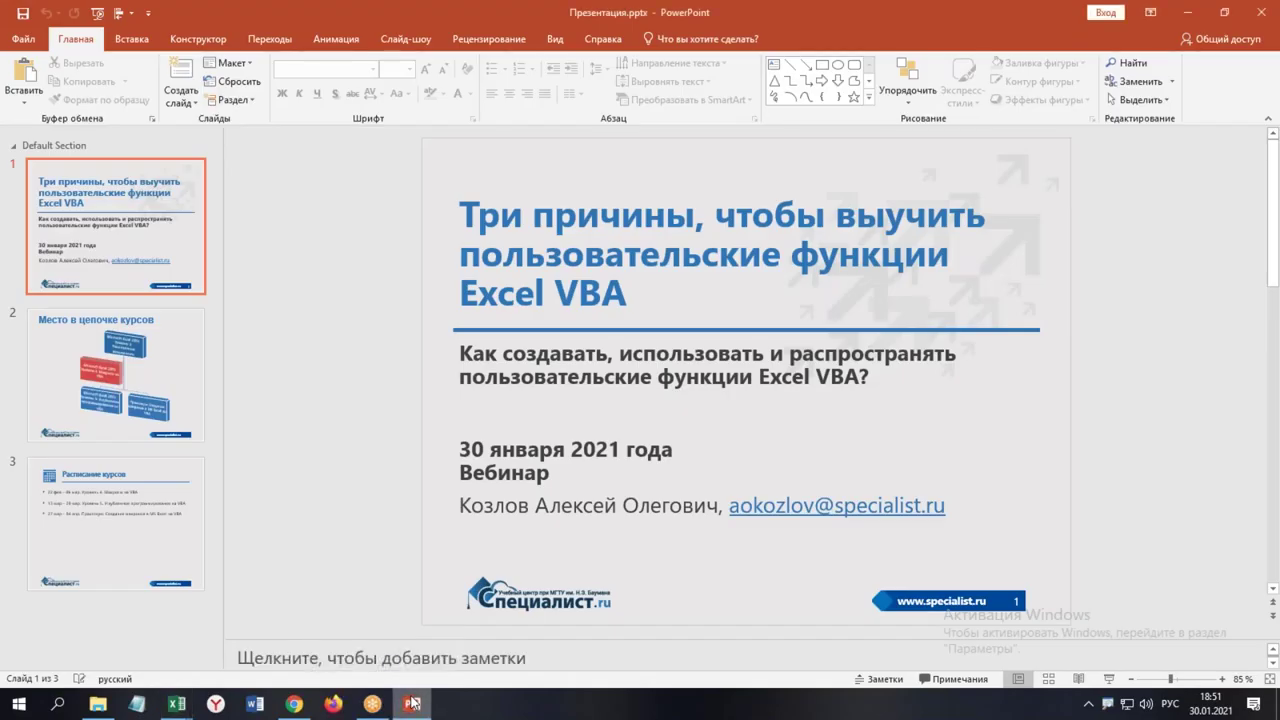
left_click(412, 704)
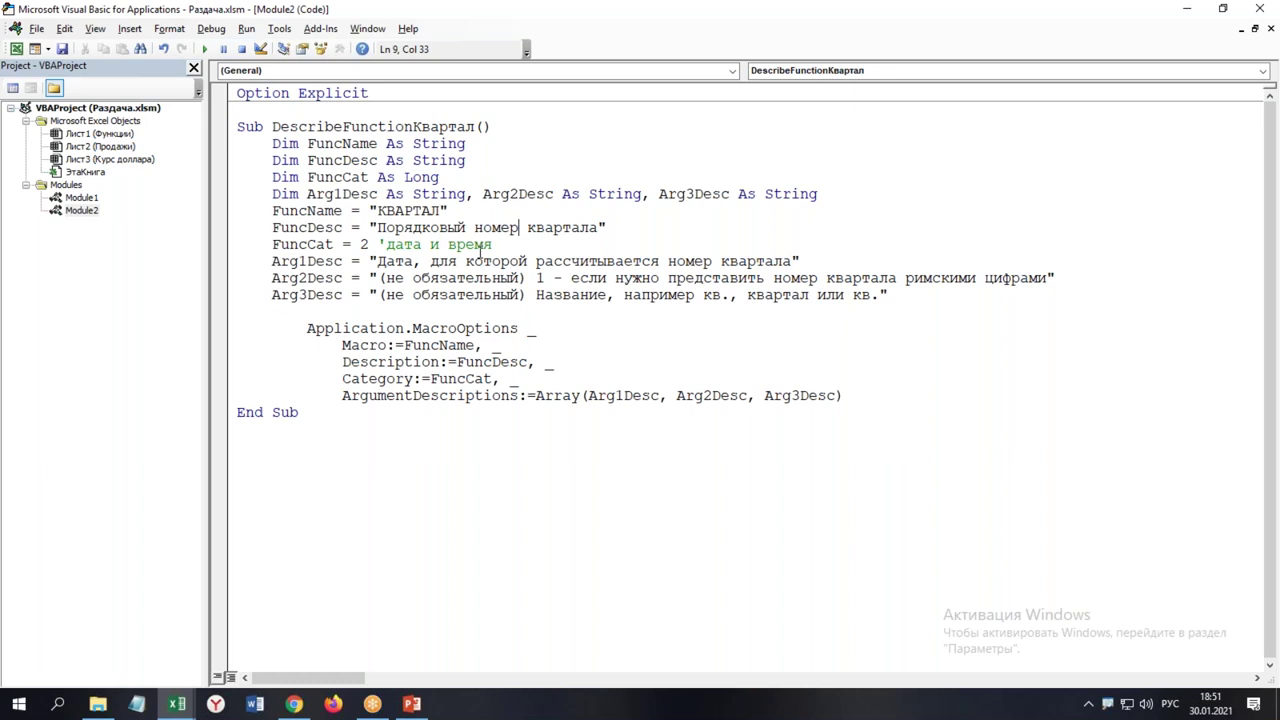
Review the argument descriptions, run DescribeFunctionКвартал, and return to Excel
left_click(376, 261)
left_click(935, 278)
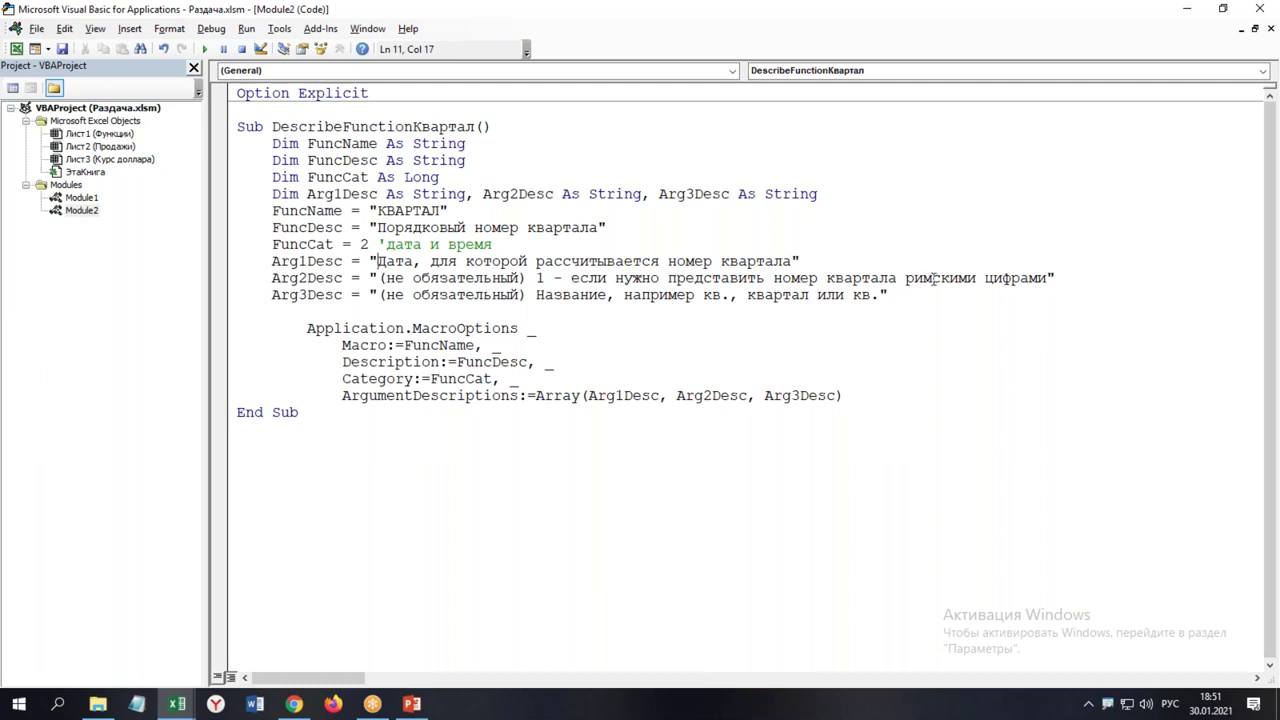
left_click(543, 295)
left_click(492, 345)
left_click(442, 311)
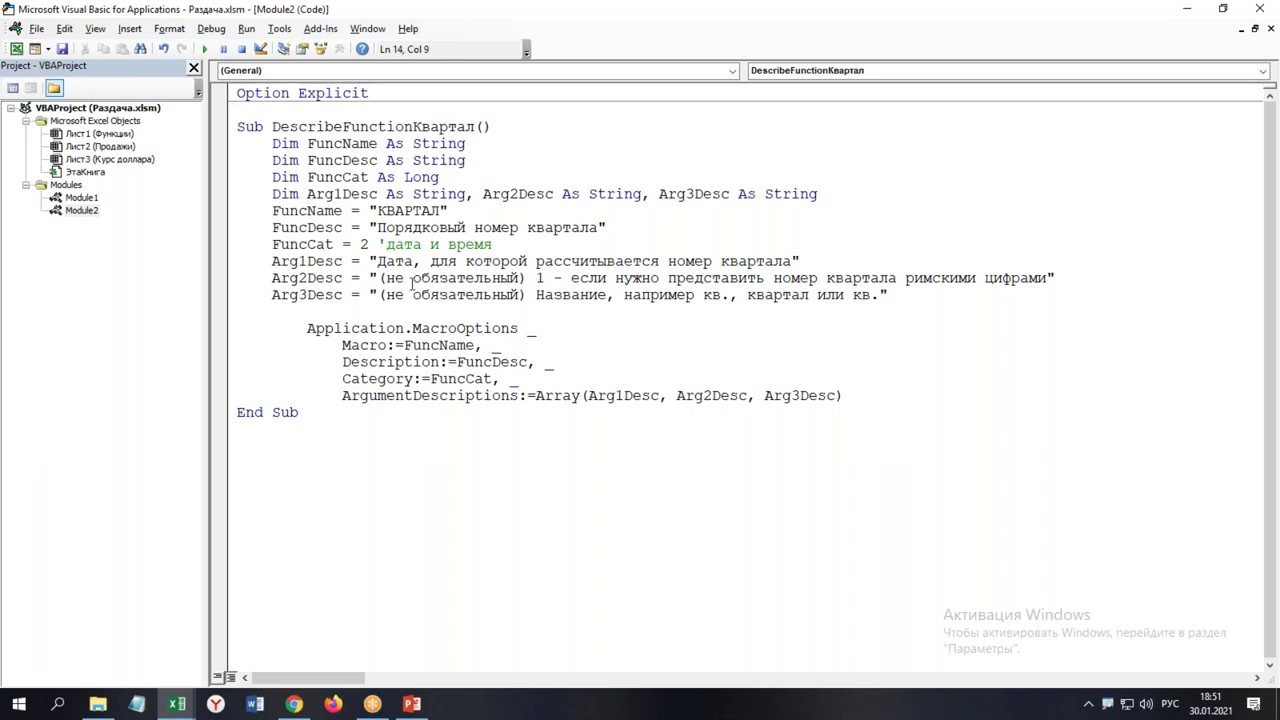
left_click(206, 50)
left_click(563, 278)
key("alt+F11")
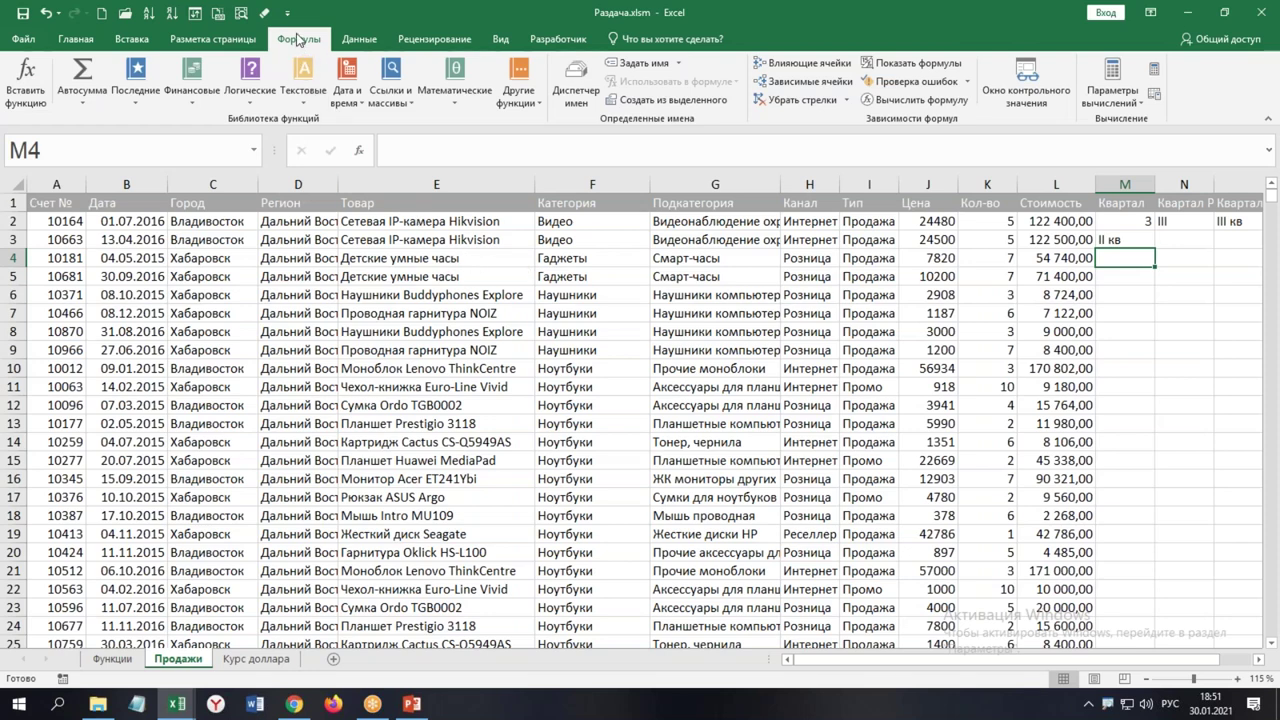
left_click(353, 106)
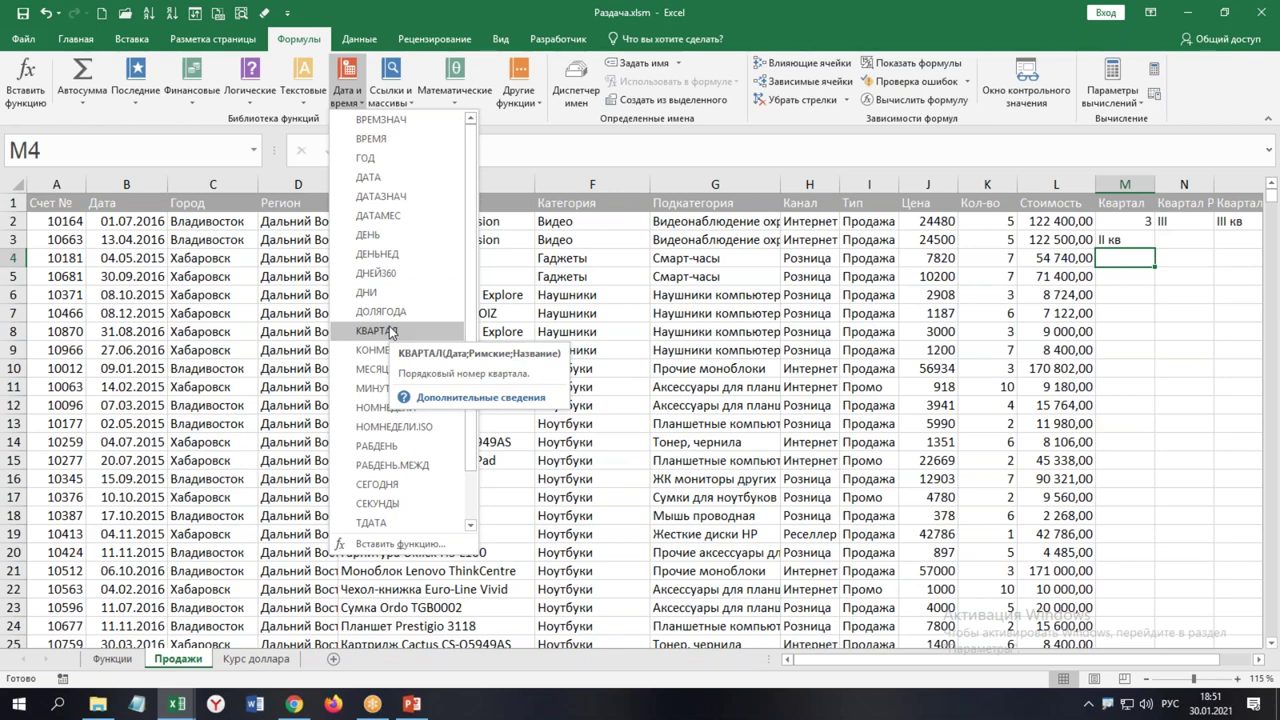
left_click(1116, 266)
key("alt+F11")
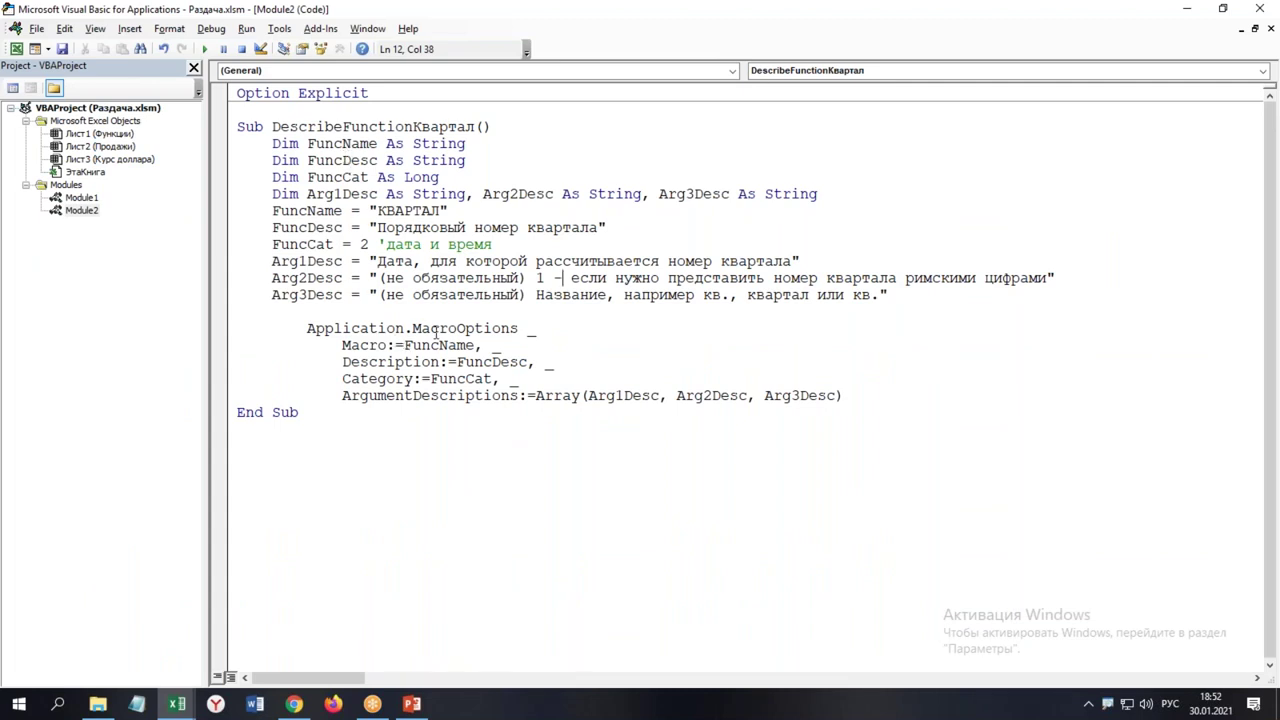
key("alt+F11")
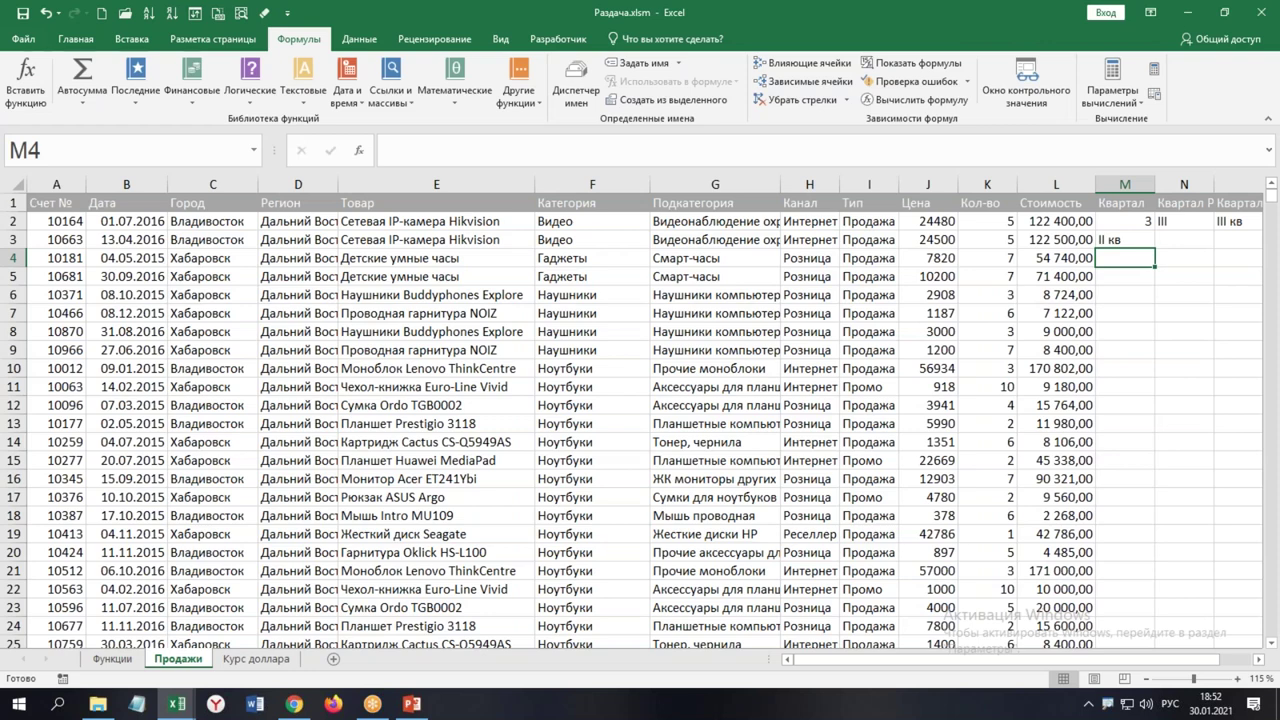
left_click(356, 99)
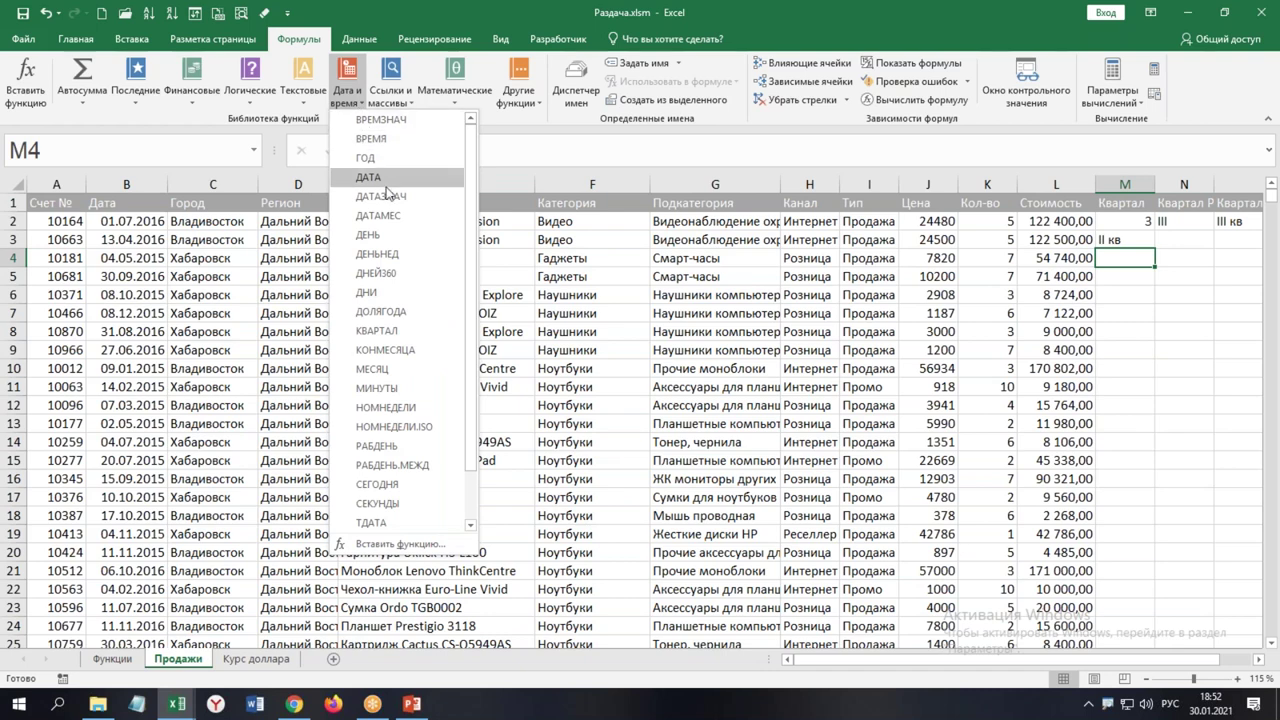
left_click(400, 331)
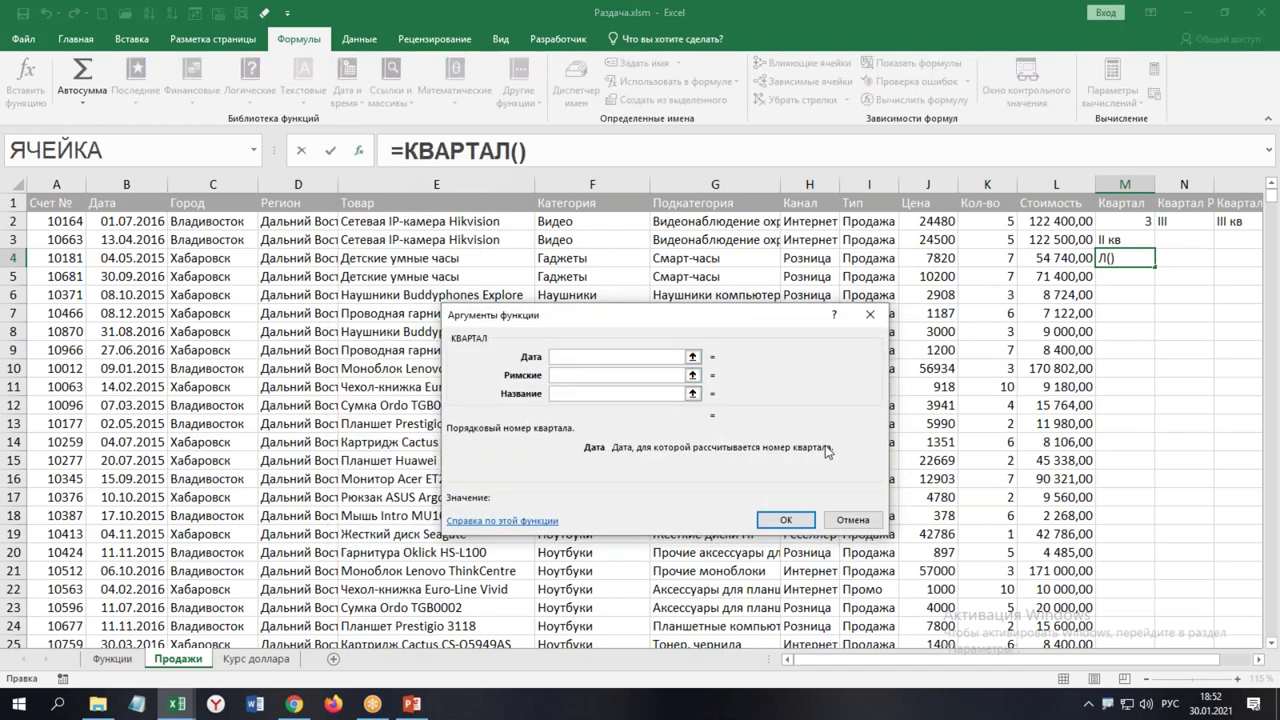
left_click(682, 376)
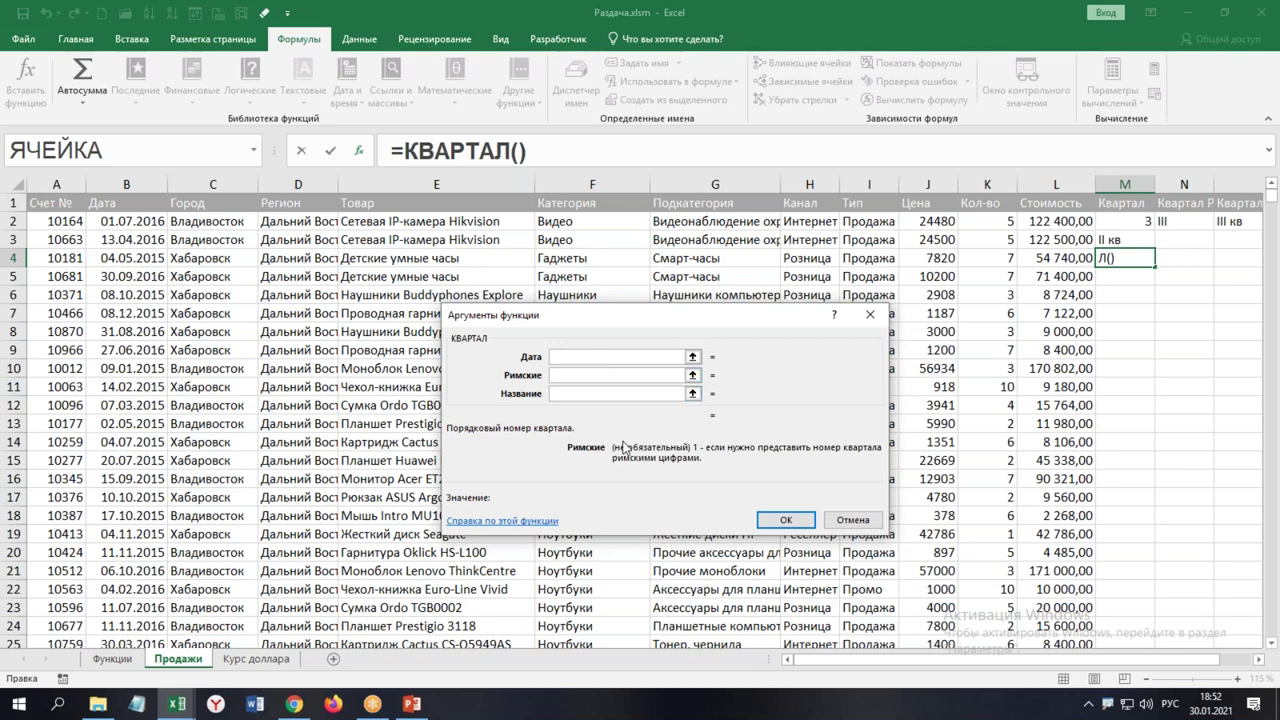
left_click(574, 393)
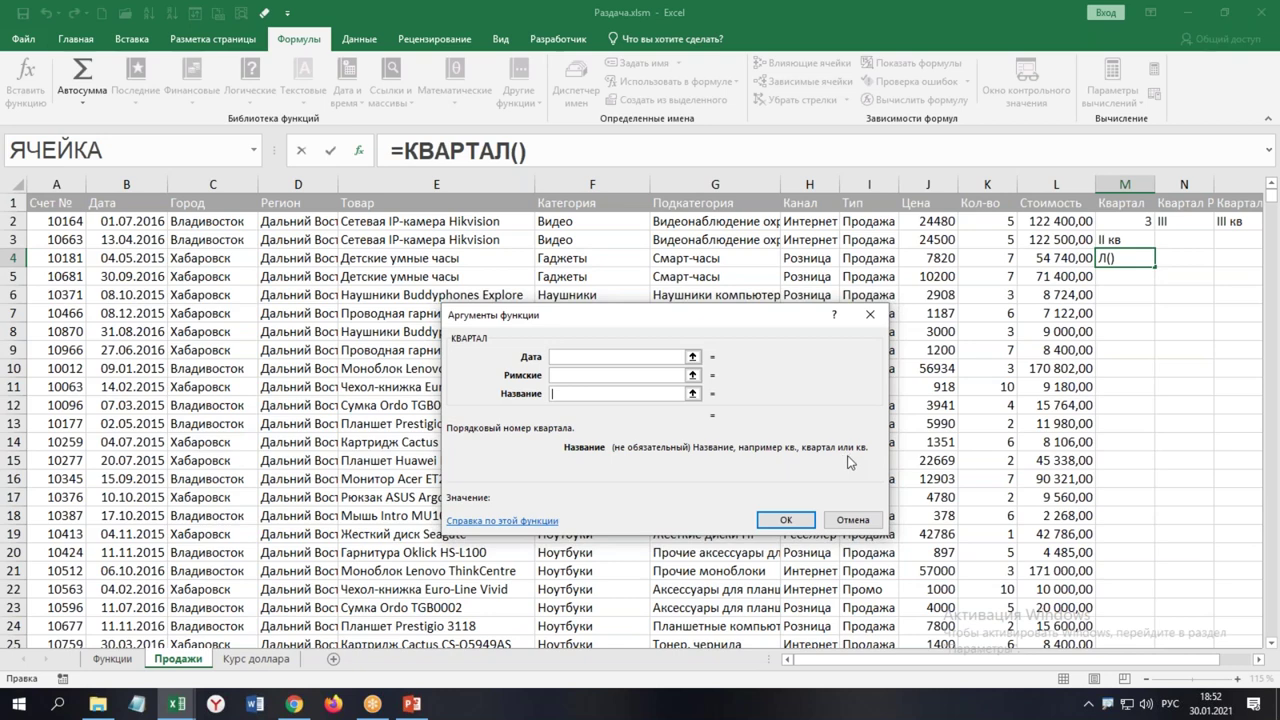
left_click(838, 522)
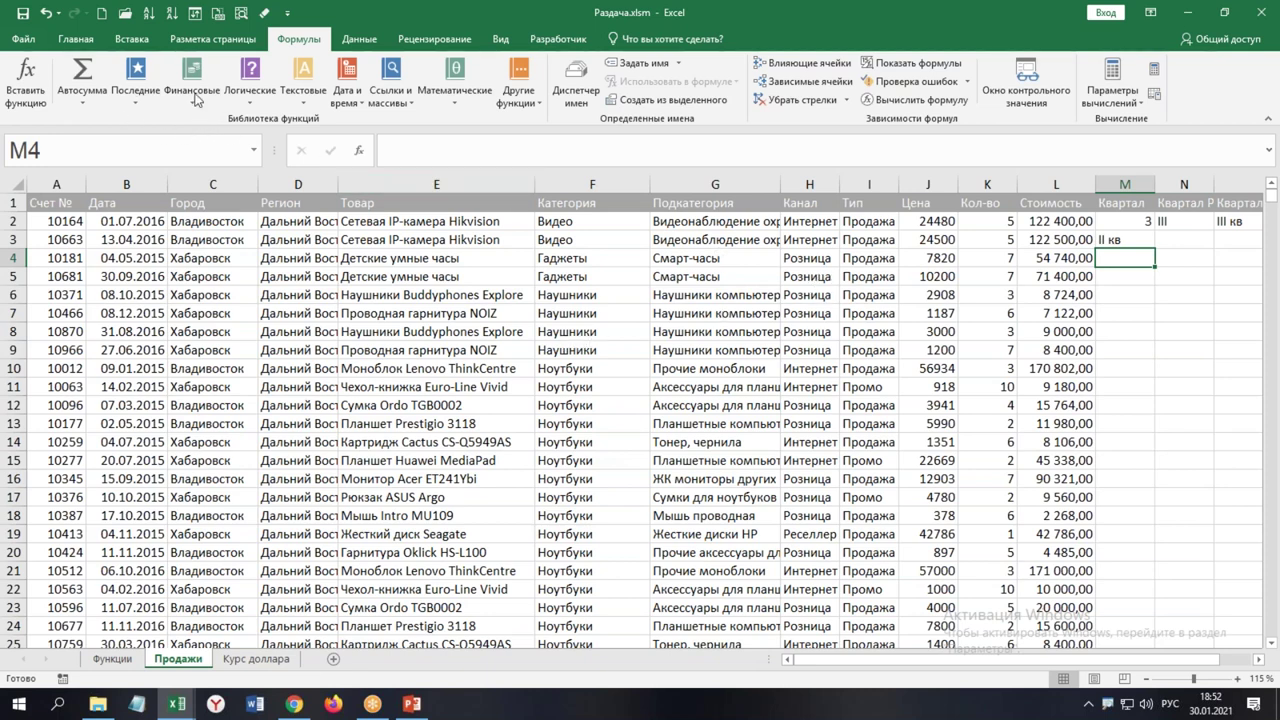
Check КВАРТАЛ's argument descriptions from the Date & Time list in M4, then dismiss
left_click(352, 104)
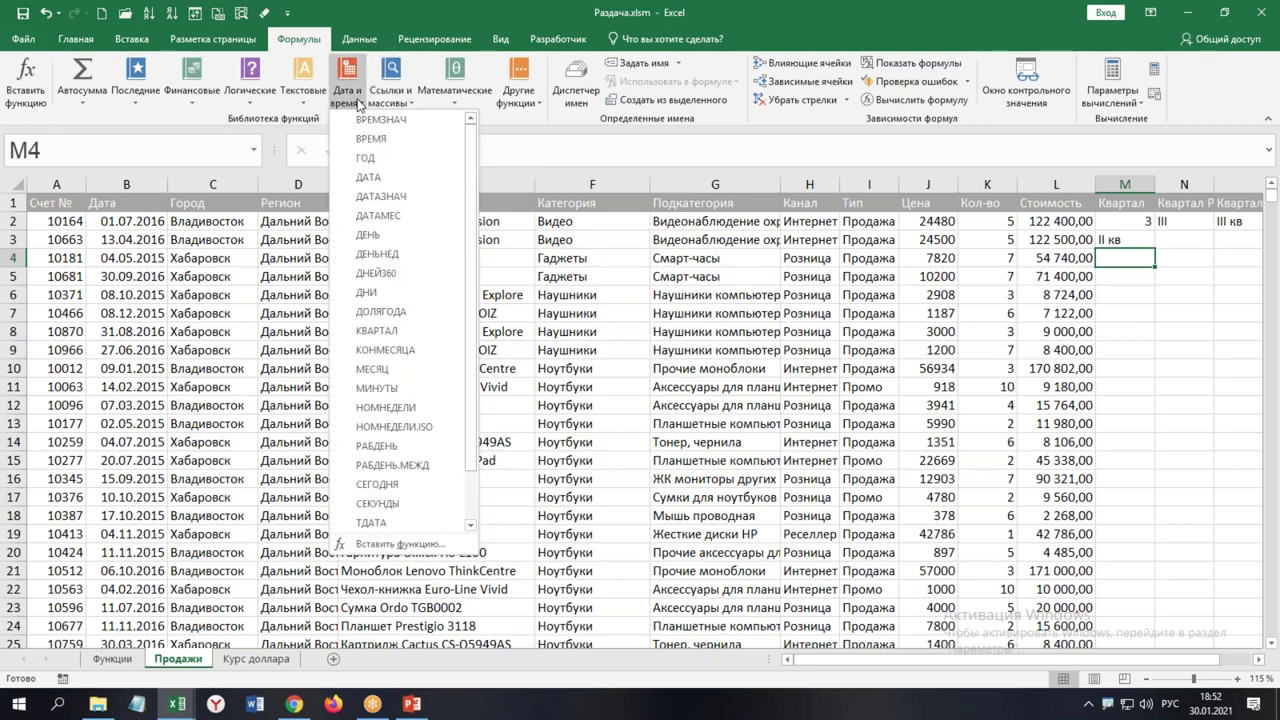
left_click(392, 331)
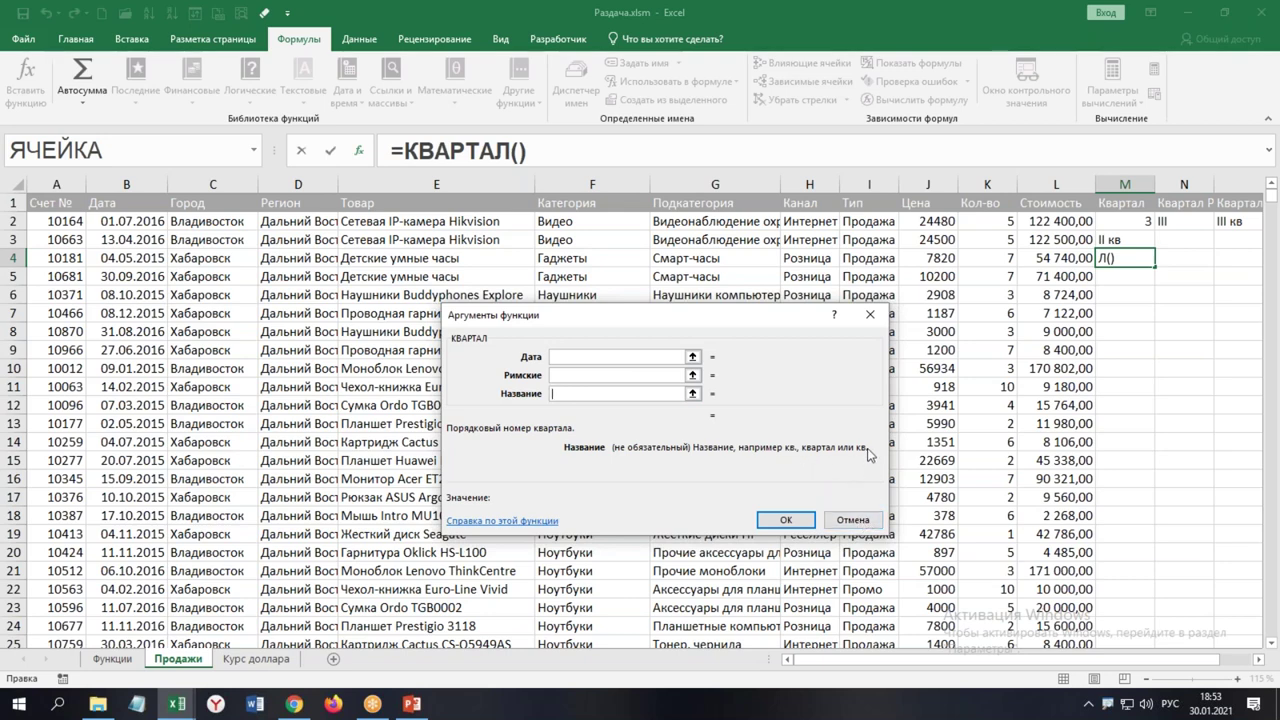
left_click(817, 15)
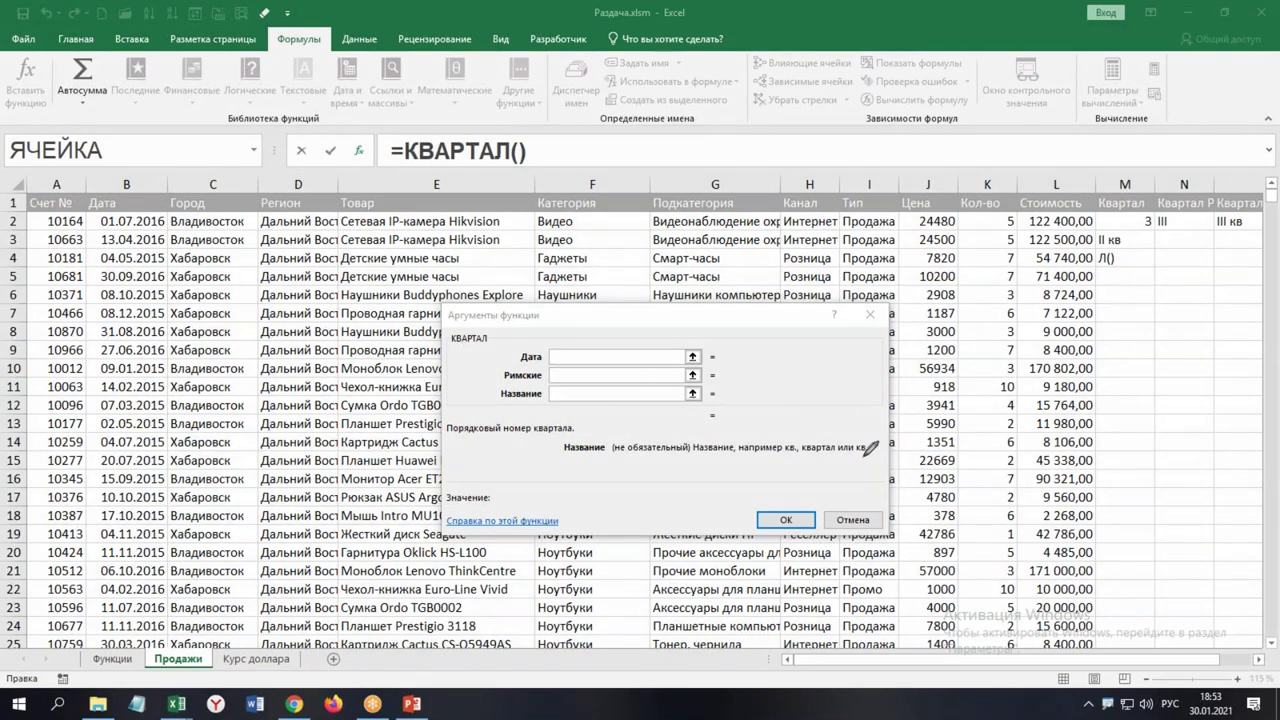
left_click_drag(868, 442, 870, 453)
key("e")
left_click(853, 520)
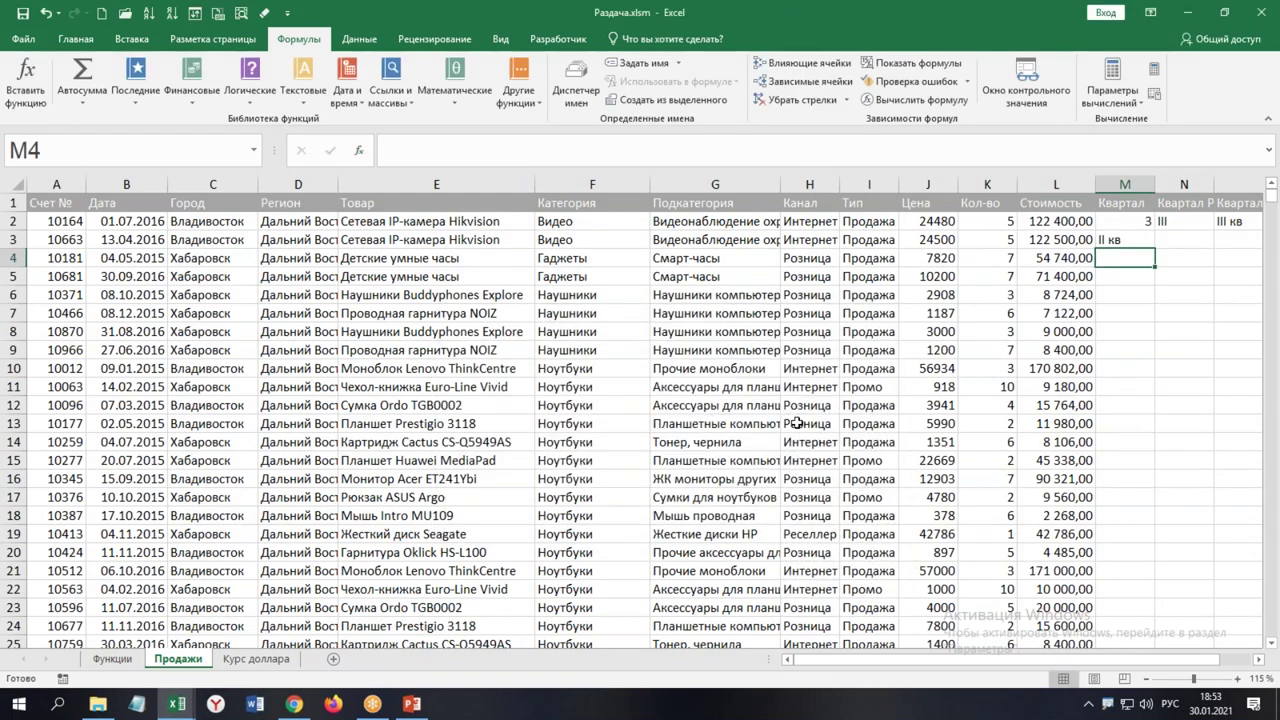
Delete the period after the final кв in Arg3Desc and recheck the Название description
key("alt+F11")
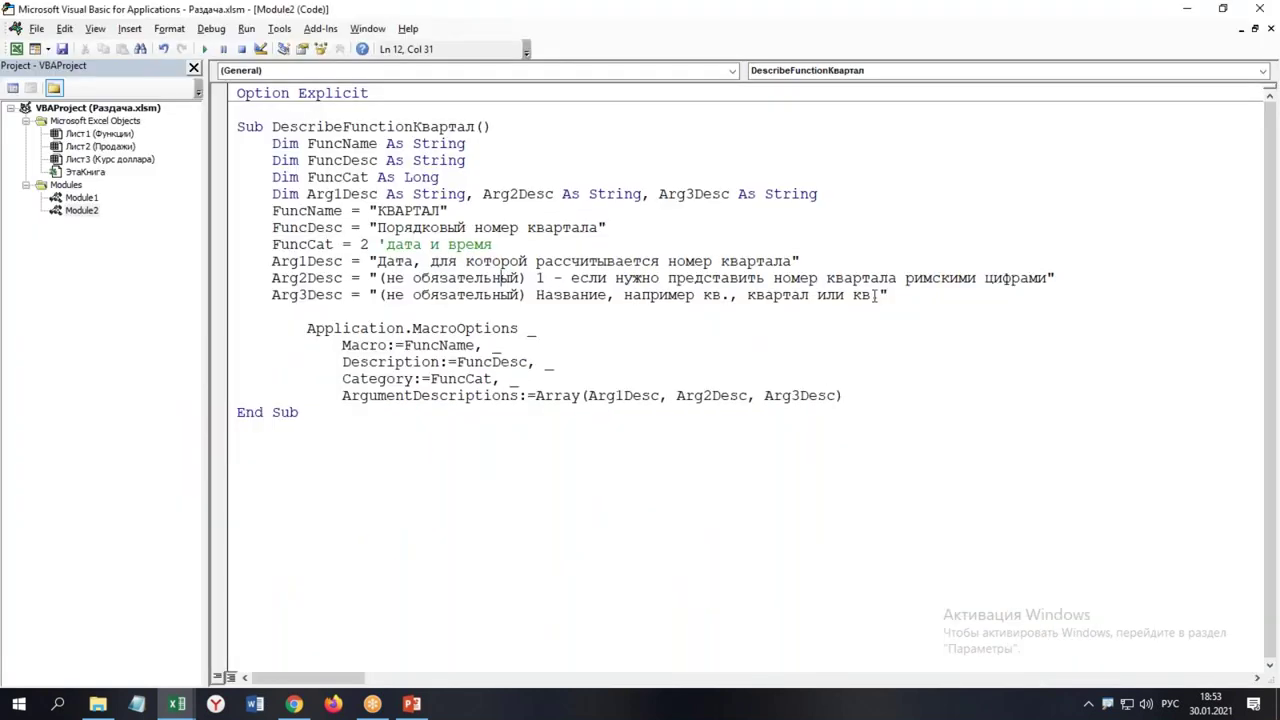
left_click(878, 294)
key("BackSpace")
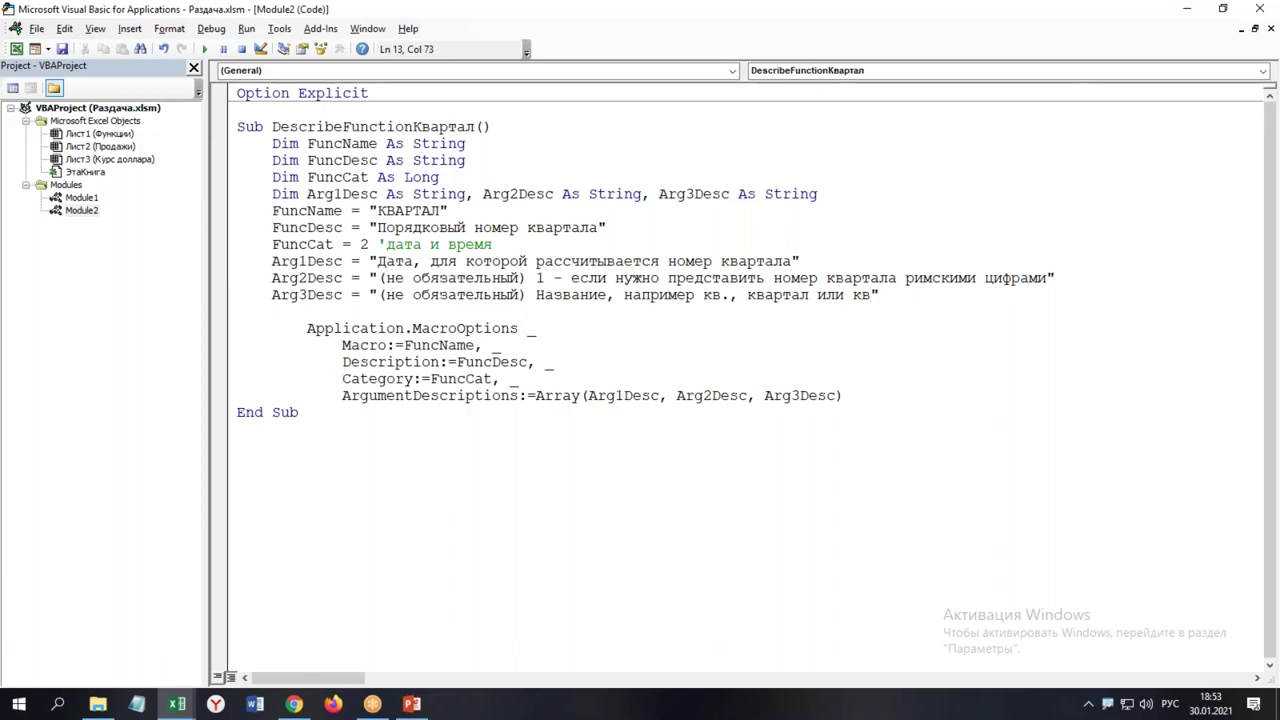
key("alt+F11")
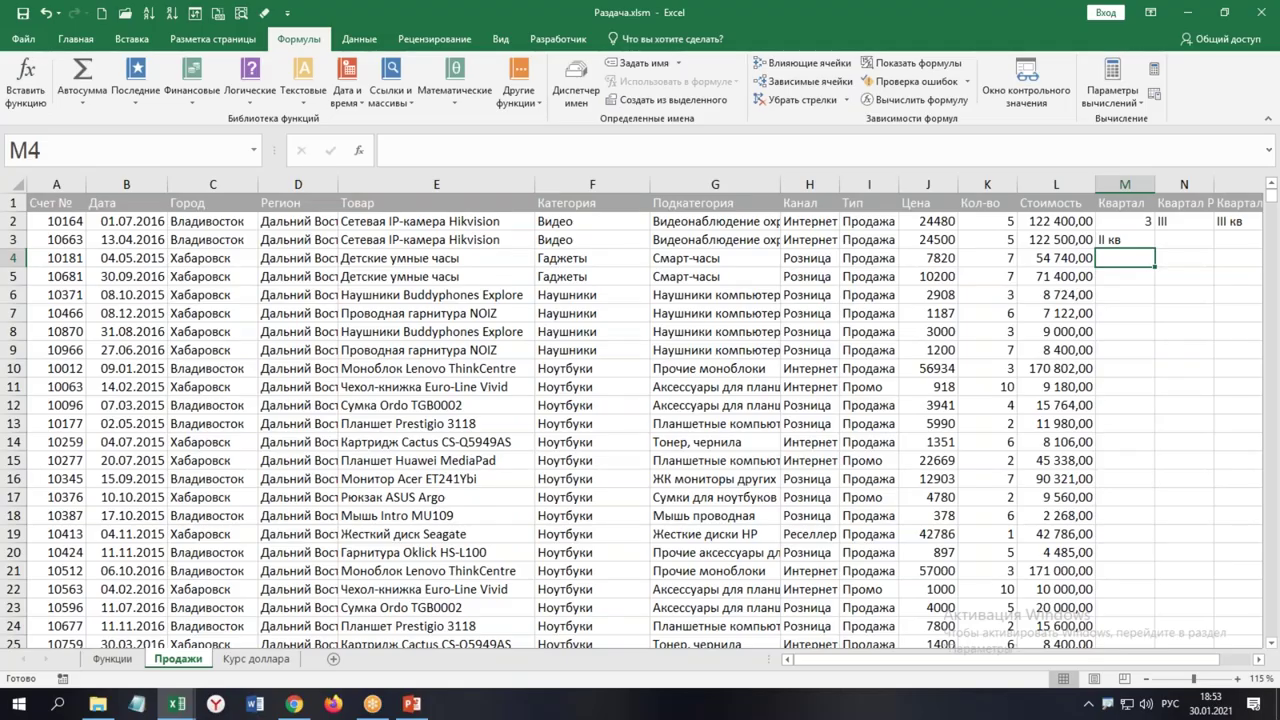
left_click(358, 107)
left_click(405, 337)
left_click(617, 393)
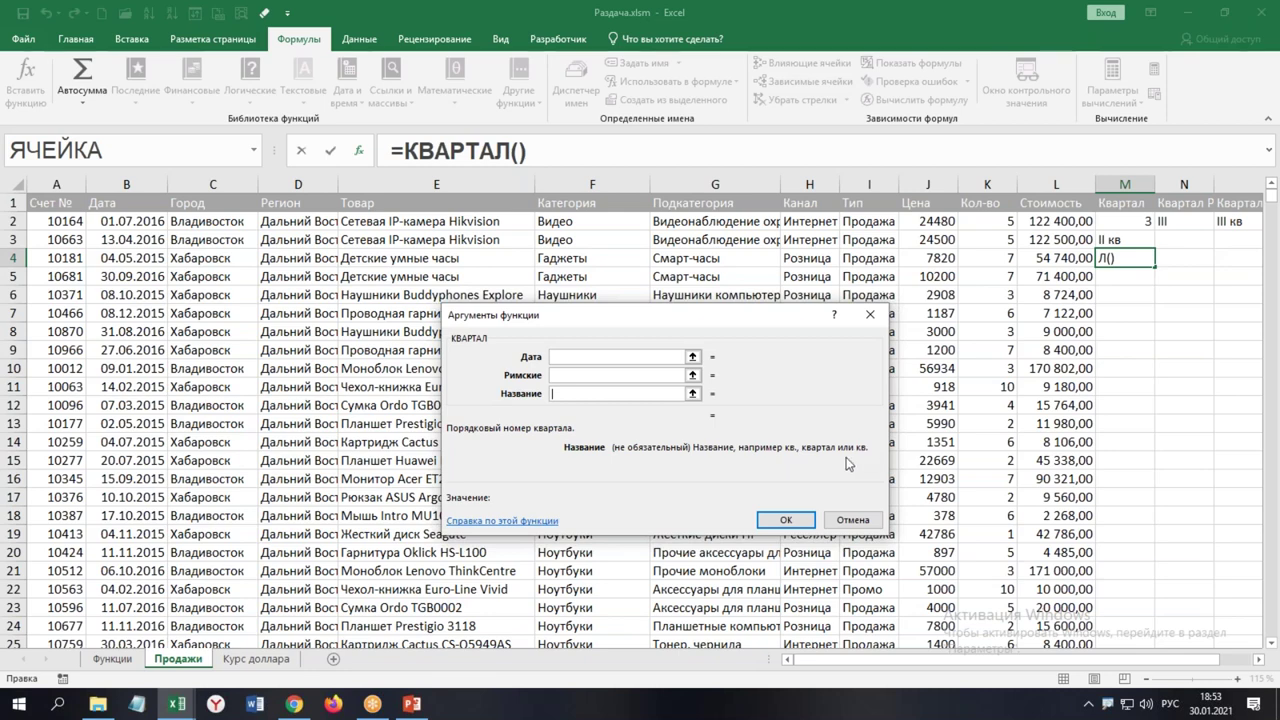
left_click(850, 521)
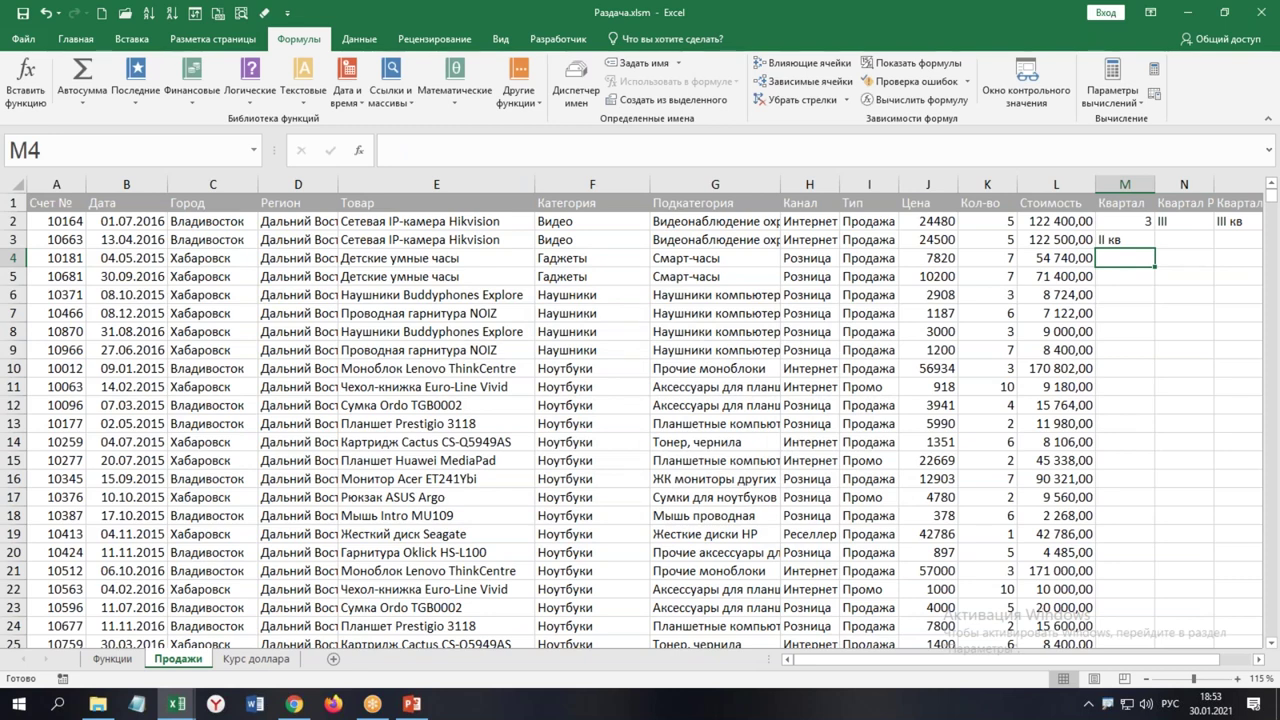
Delete the period after the first кв in Arg3Desc, recheck it, then select E5
key("alt+F11")
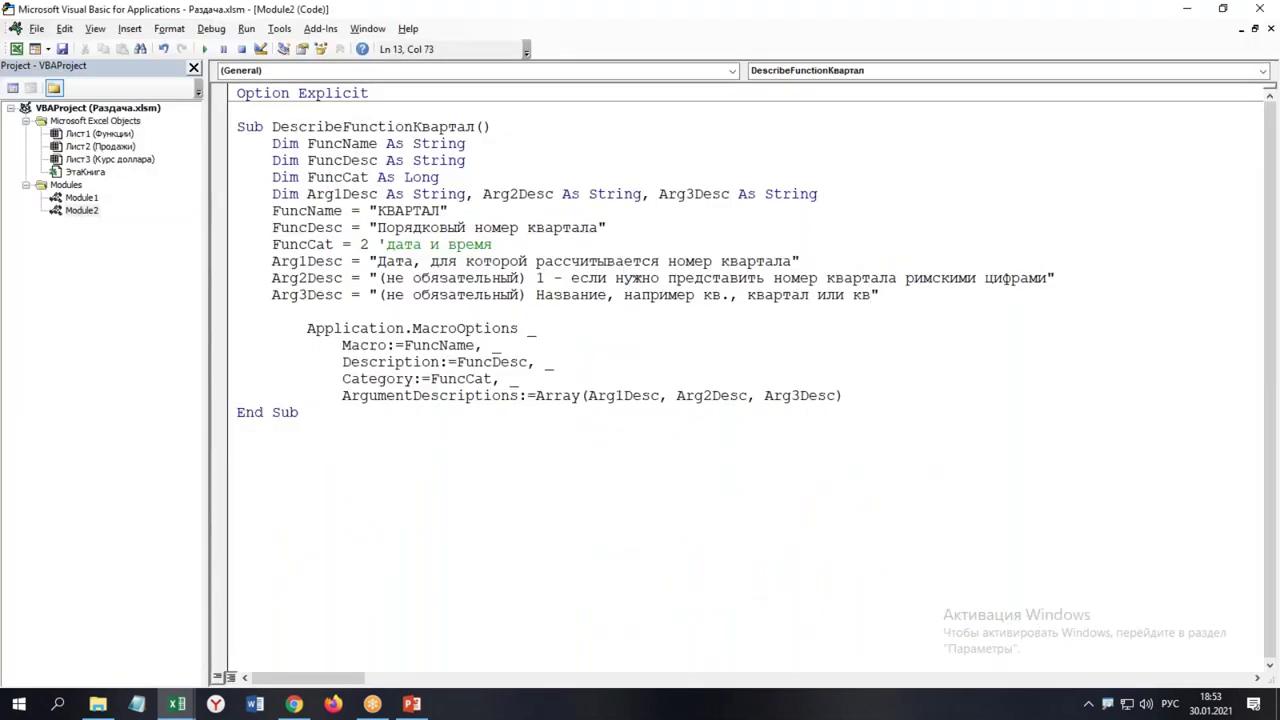
left_click(722, 295)
key("Delete")
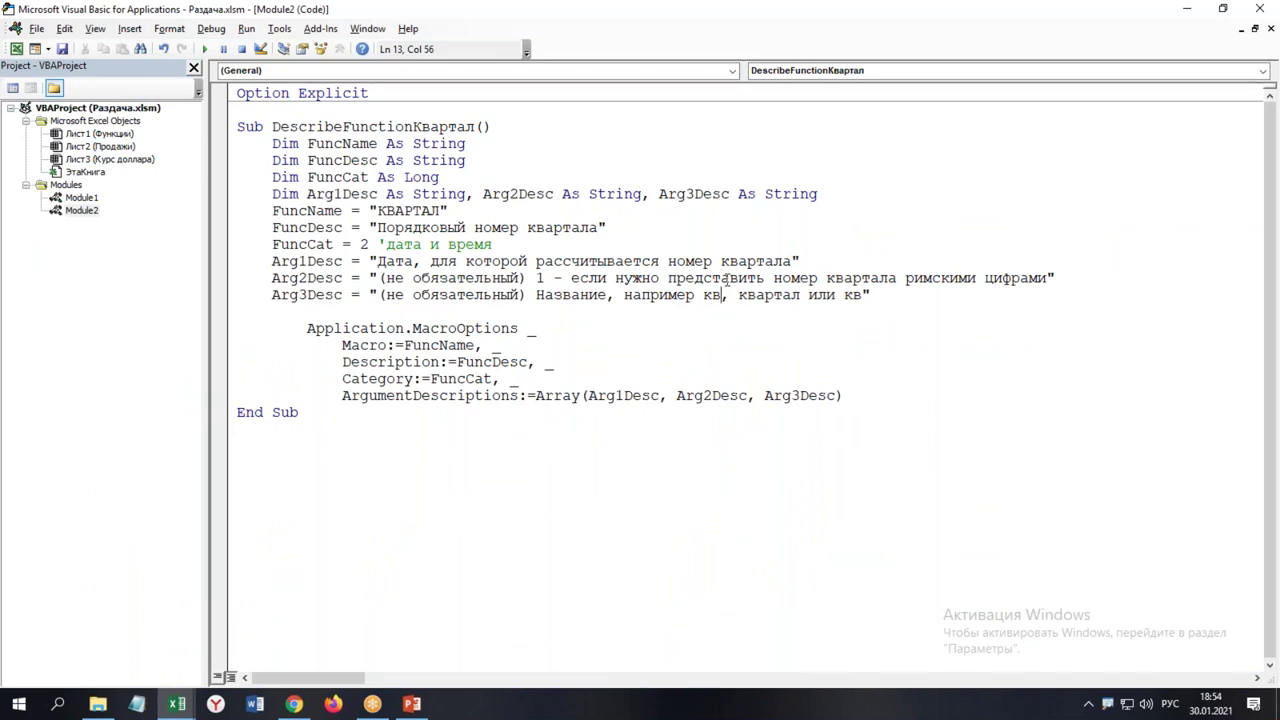
key("alt+F11")
left_click(347, 85)
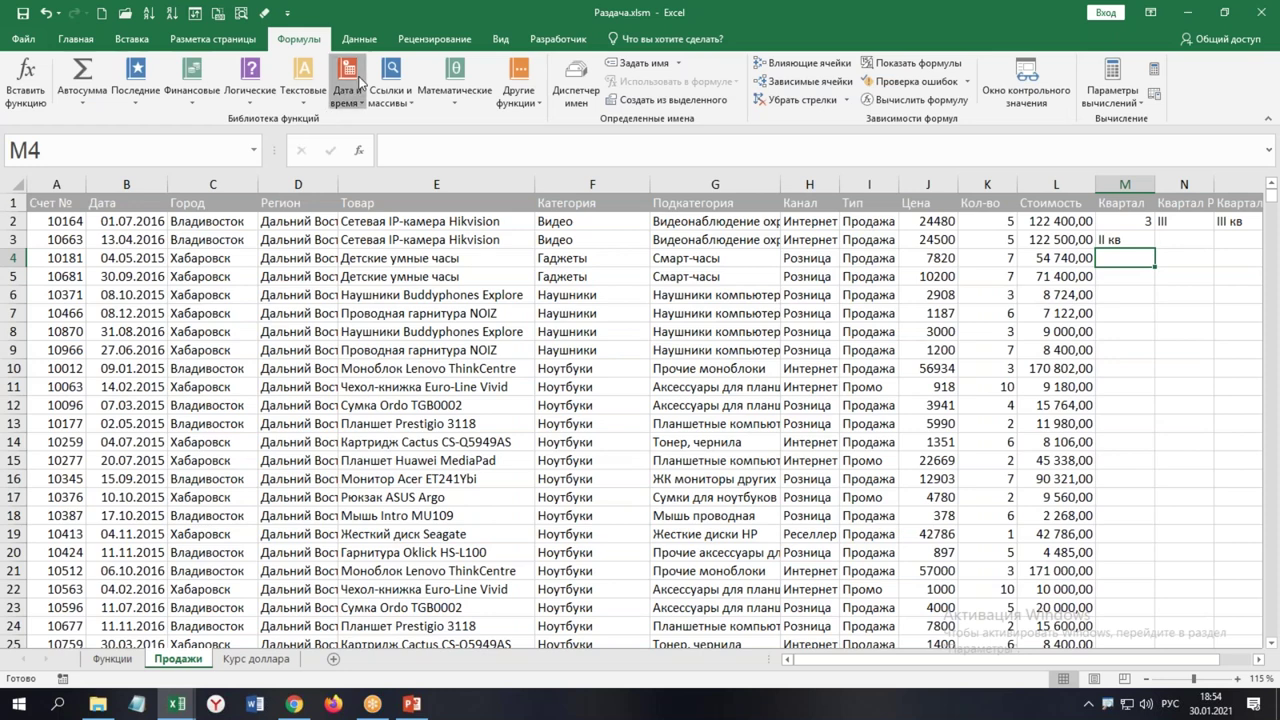
left_click(405, 335)
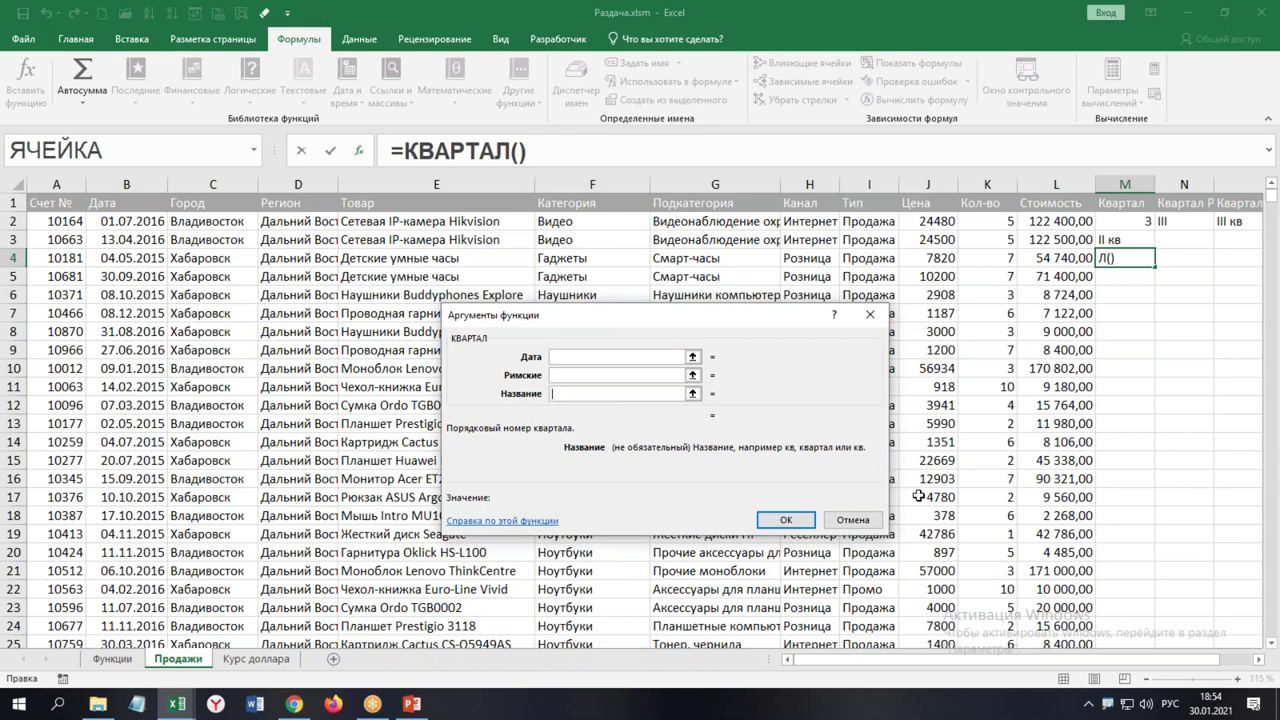
left_click(852, 520)
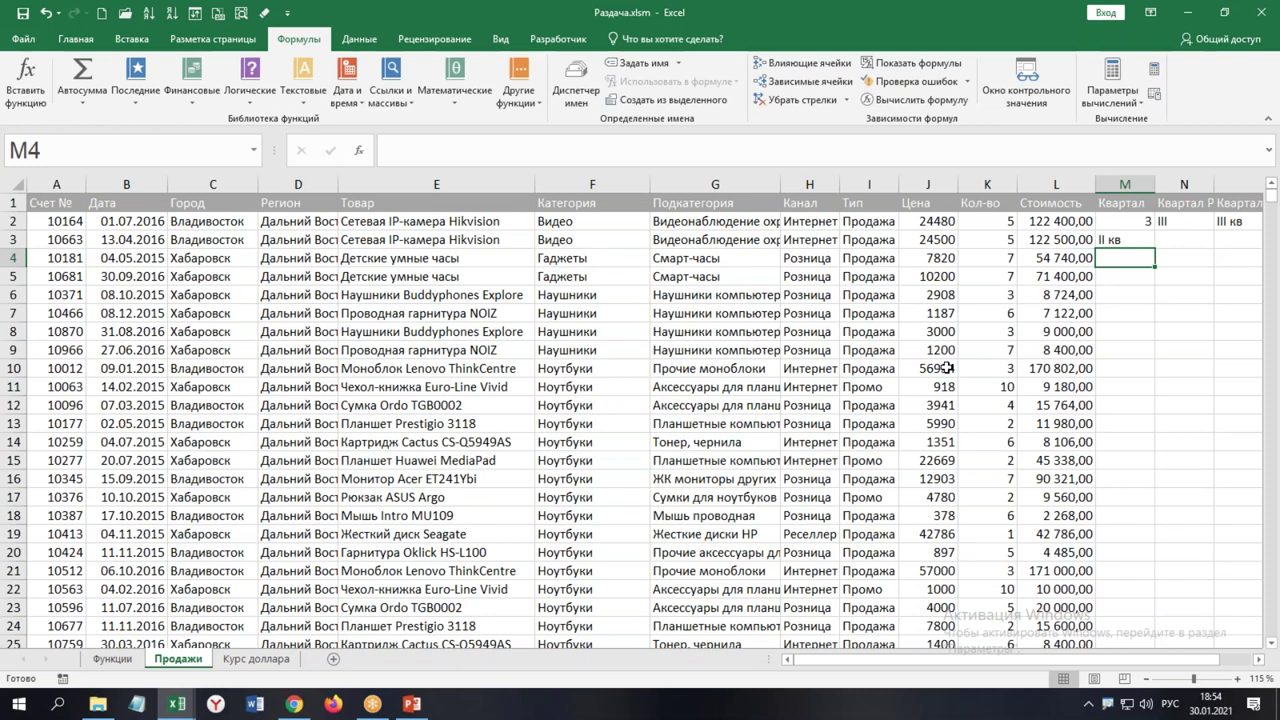
left_click(667, 384)
left_click(436, 276)
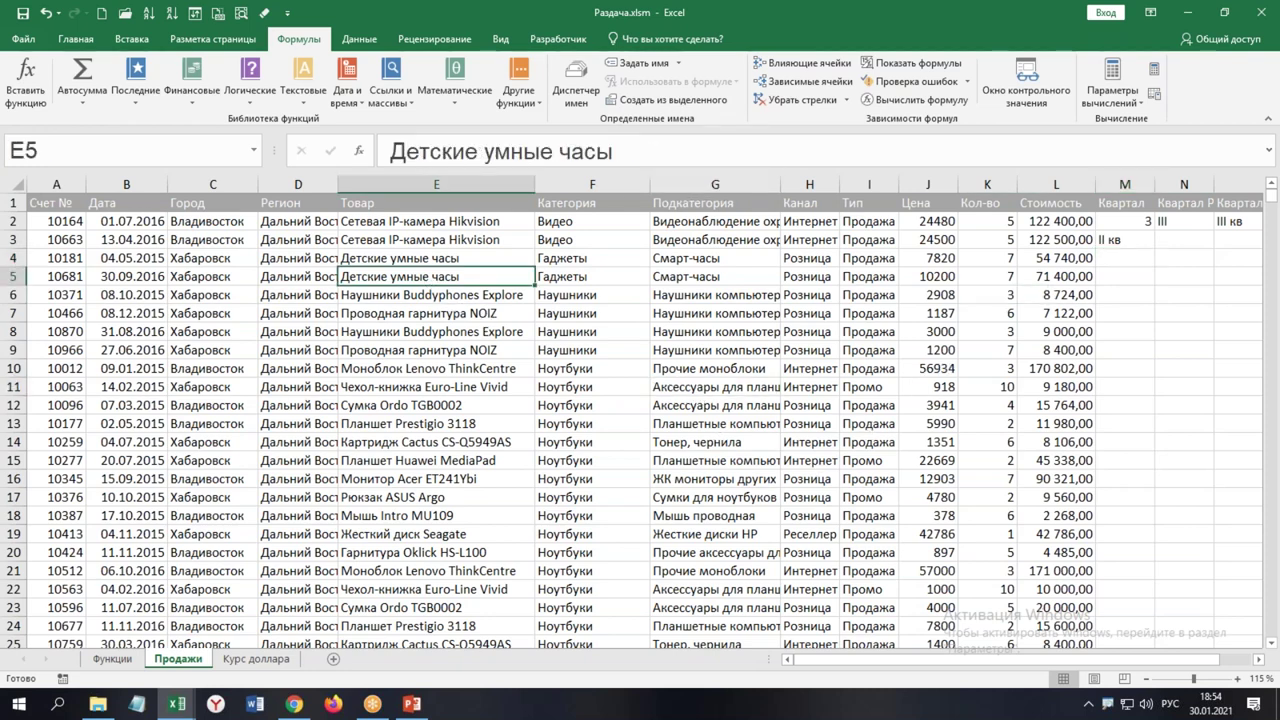
Create a new workbook and enter today's date in A1 with Ctrl+;
key("ctrl+n")
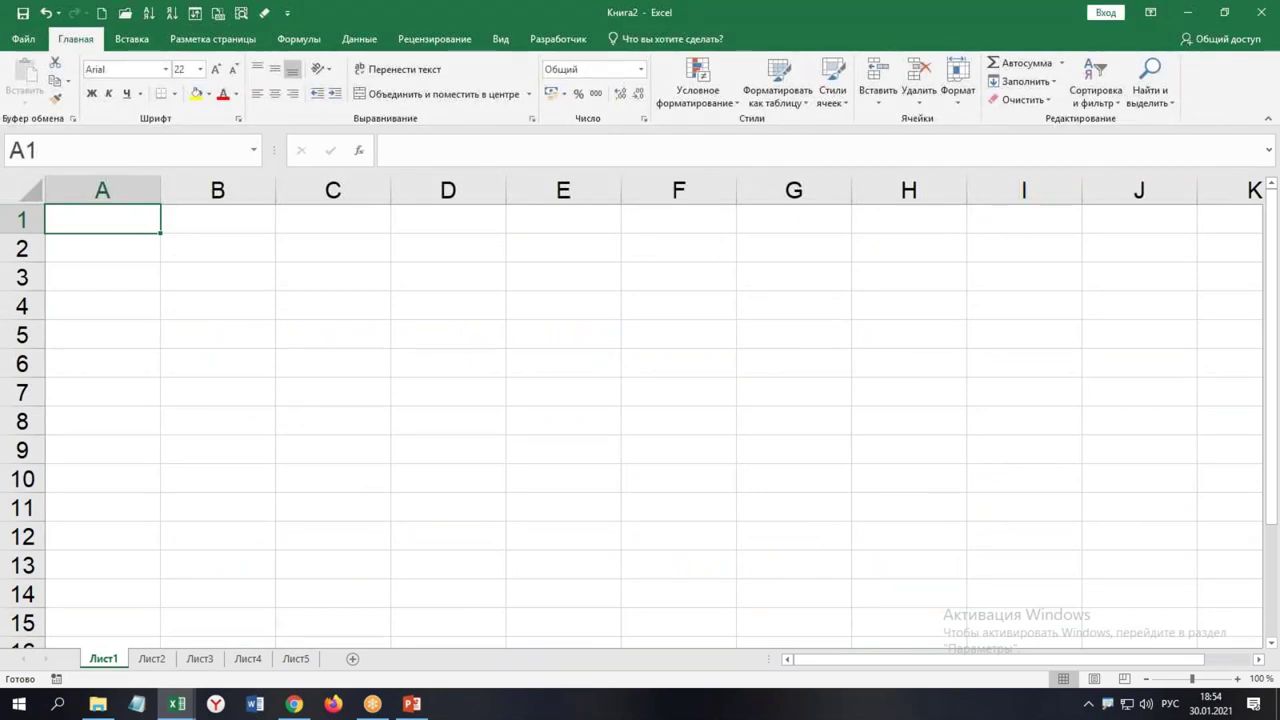
key("ctrl+semicolon")
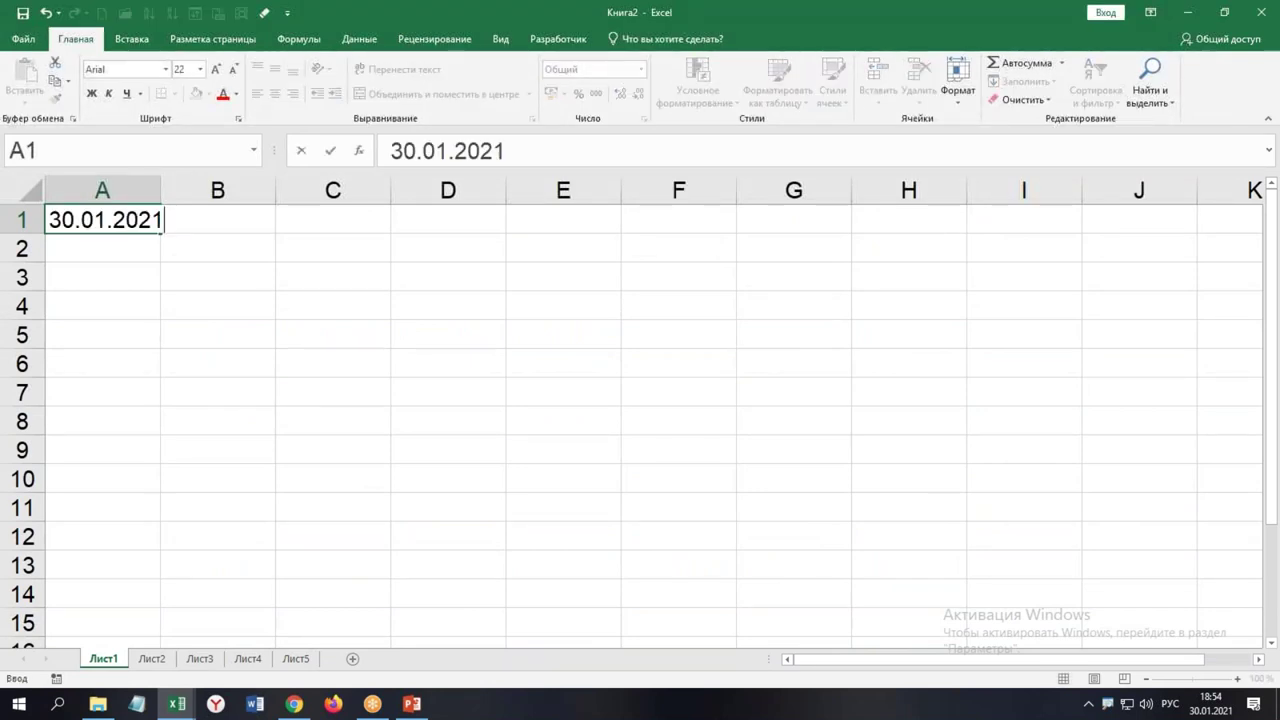
key("Return")
Start typing =кв in B1, cancel, and look for КВАРТАЛ in the Date & Time list
left_click(226, 219)
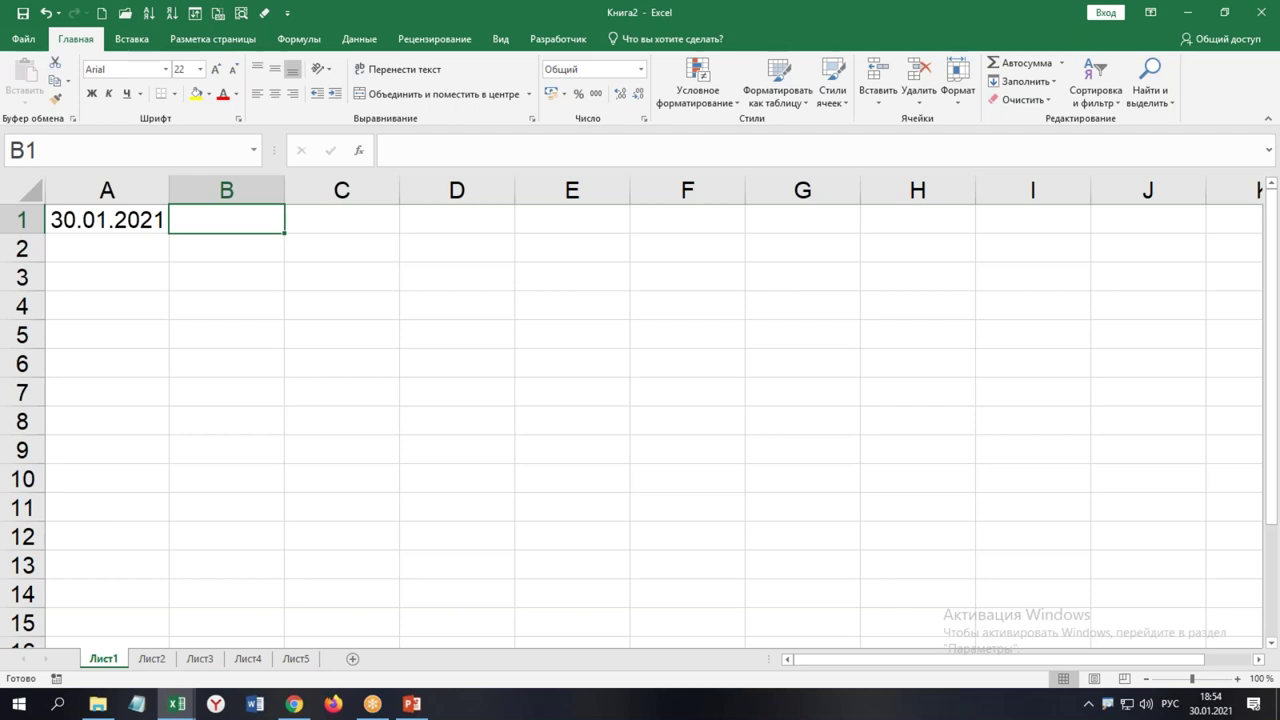
type("=кв")
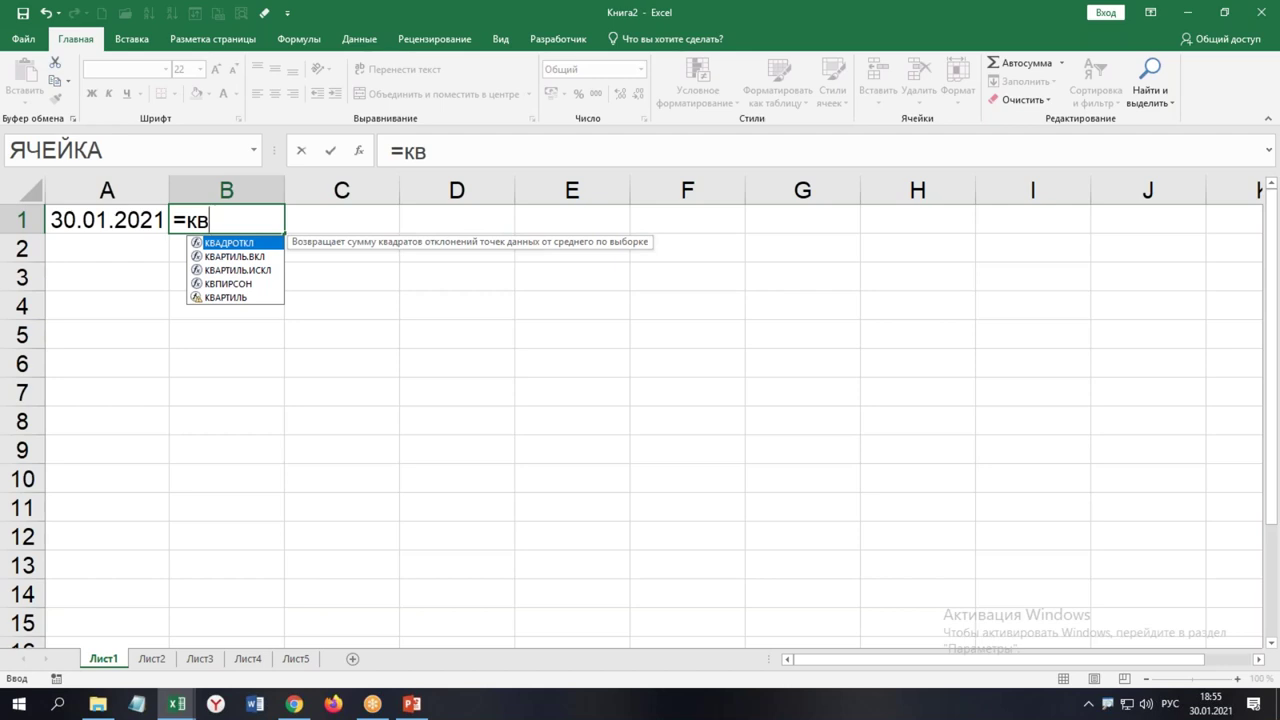
key("Escape")
key("Escape")
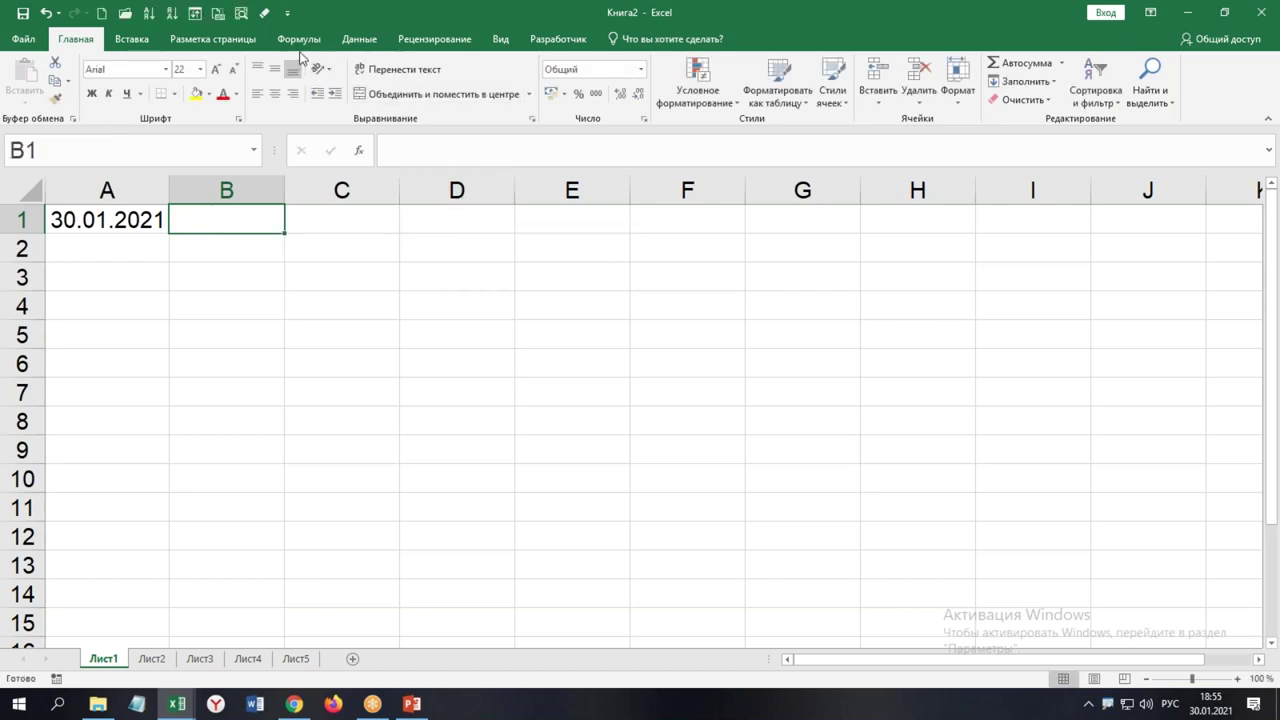
left_click(299, 39)
left_click(347, 92)
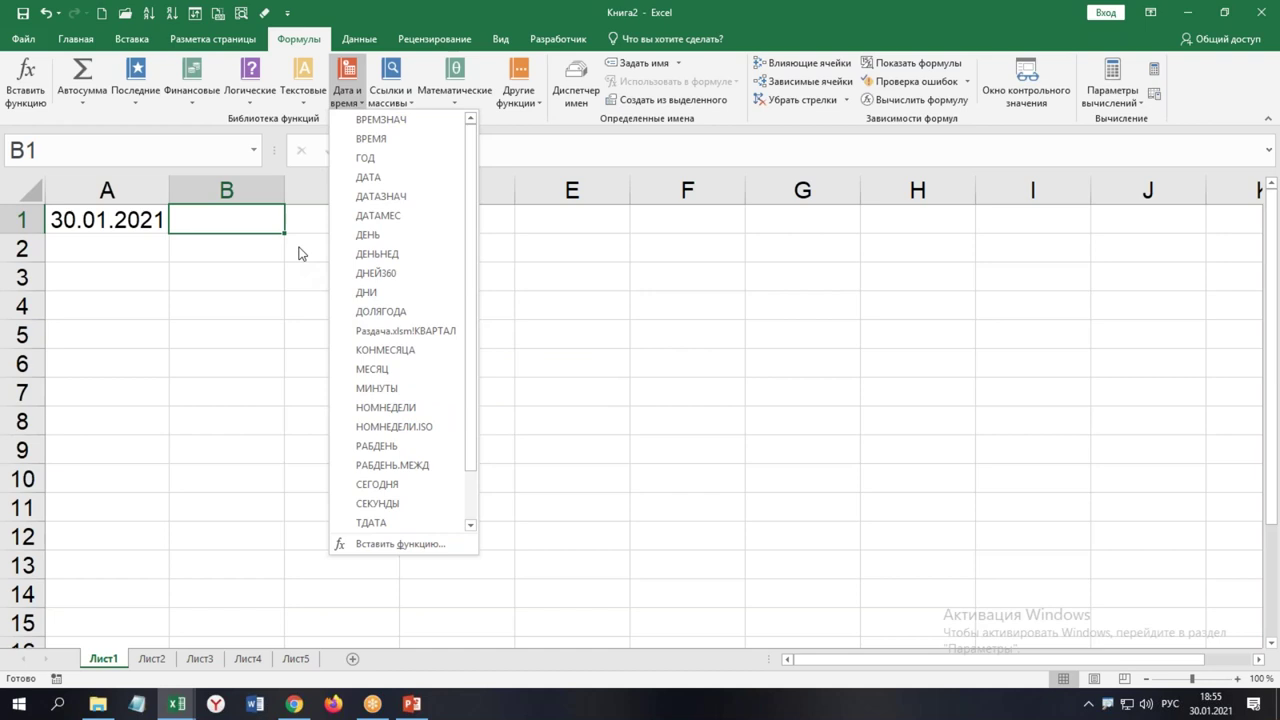
key("Escape")
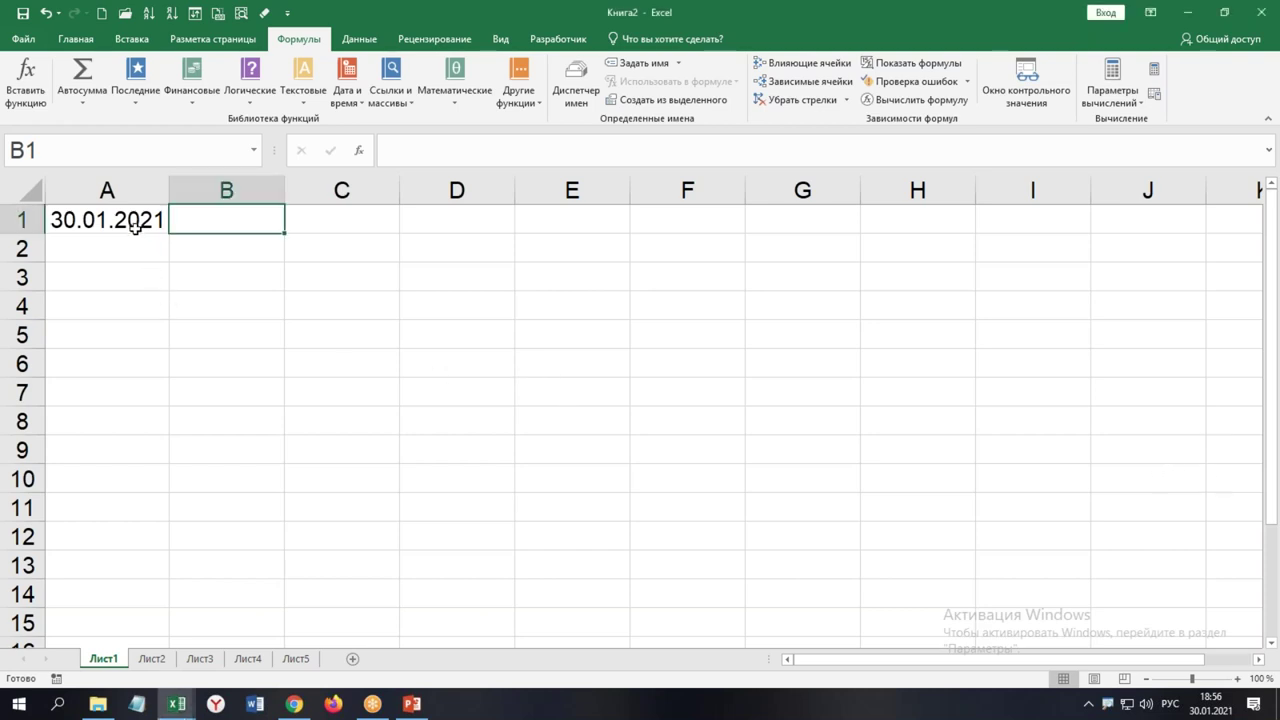
Clear cell A1 and open Раздача.xlsm's Module1 with the КВАРТАЛ function in the VBA editor
left_click(135, 226)
key("Delete")
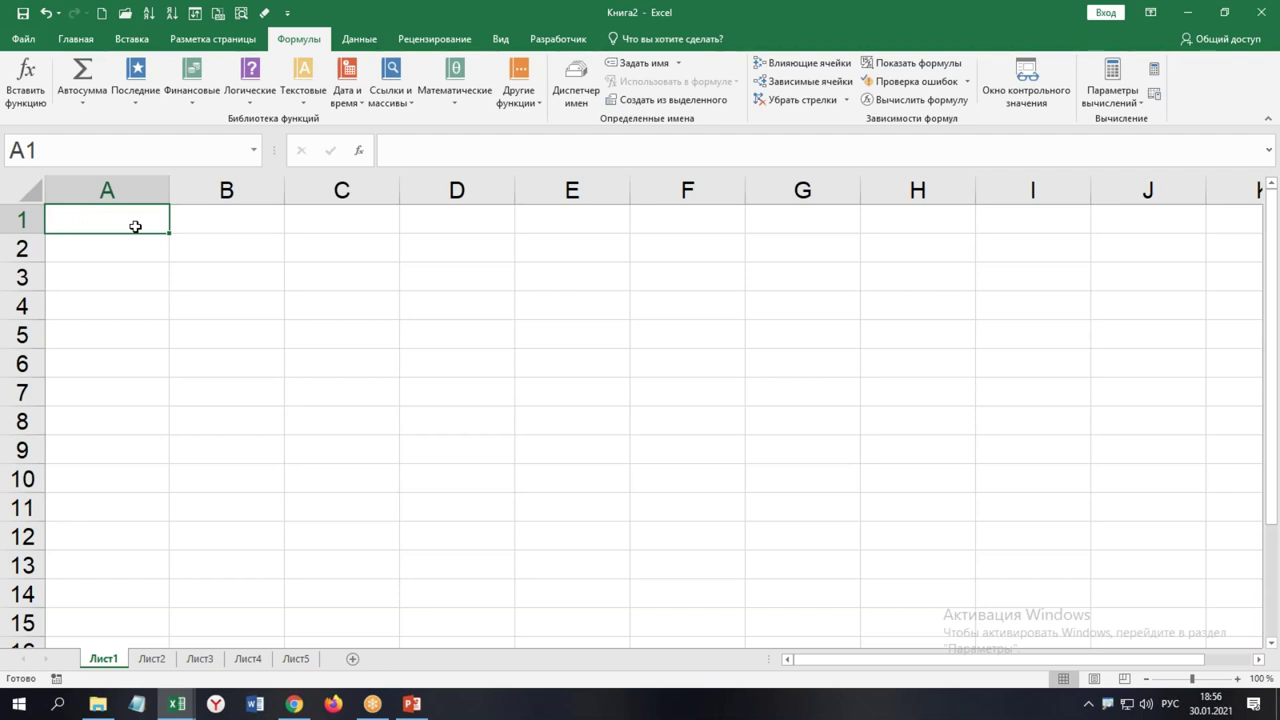
key("alt+F11")
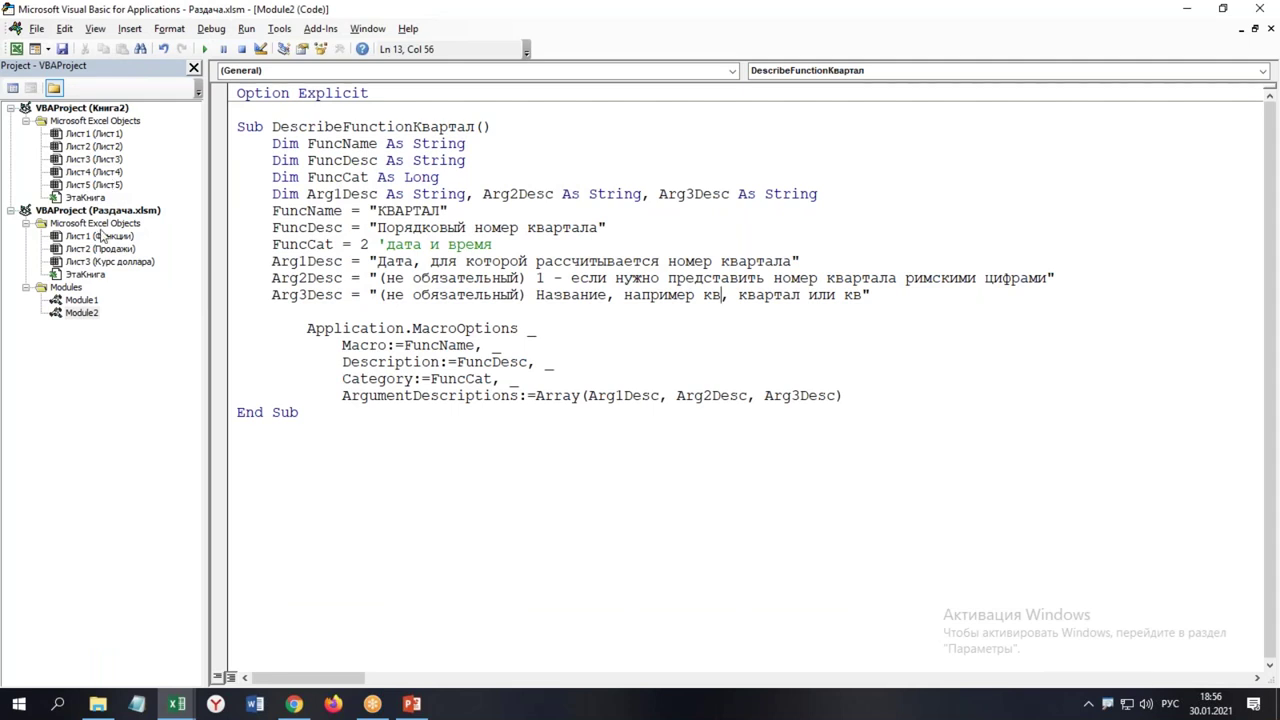
left_click(82, 300)
double_click(84, 302)
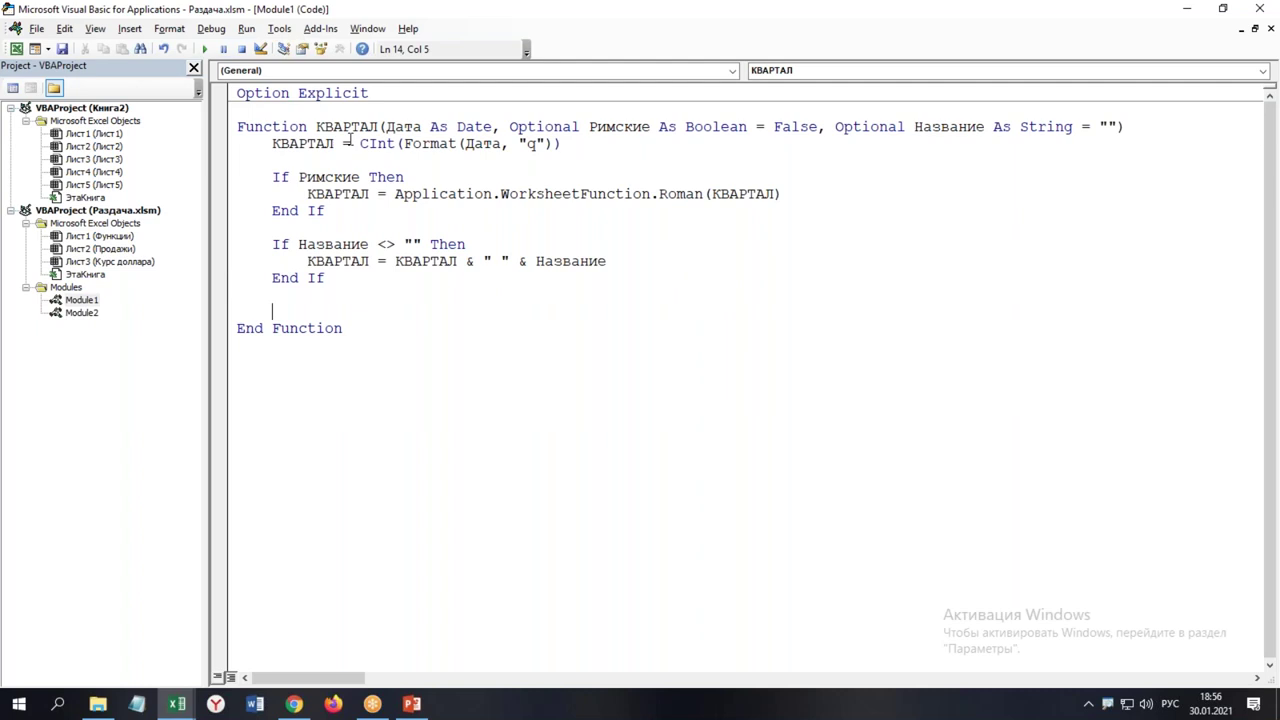
Copy Module1 into the Книга2 project, check its КВАРТАЛ code, and return to Excel
left_click(86, 304)
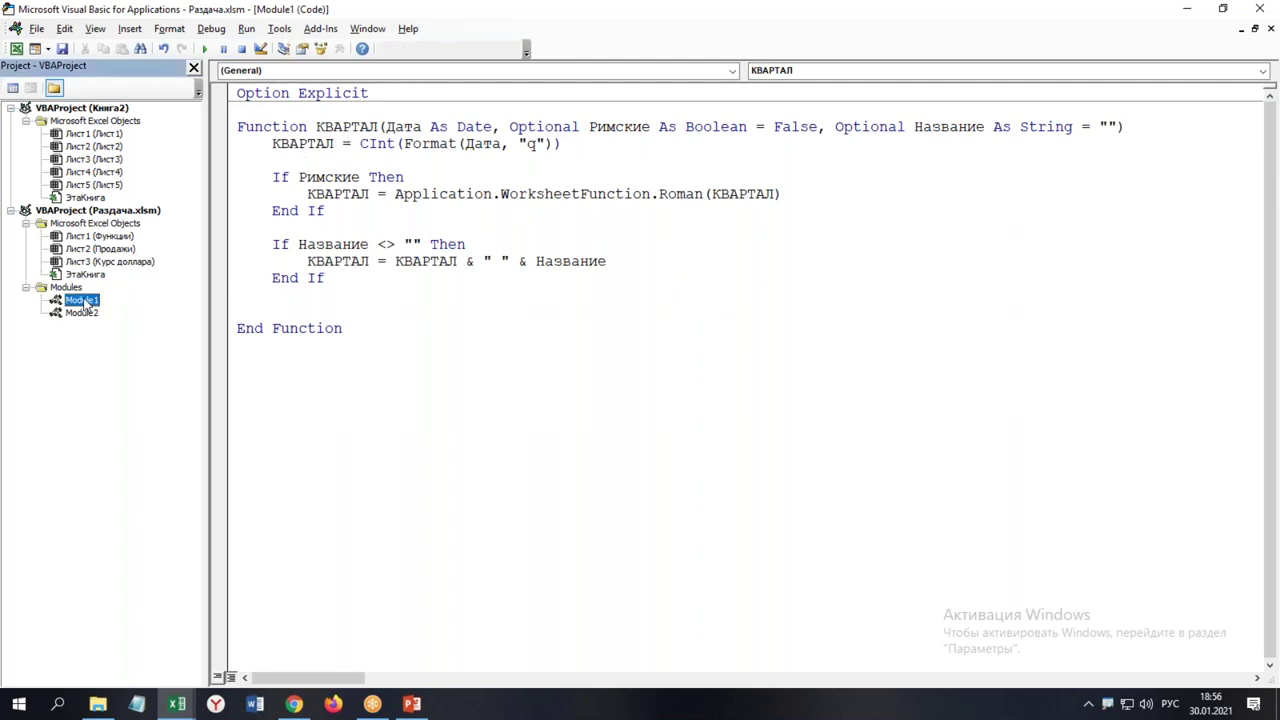
left_click_drag(86, 304, 90, 185)
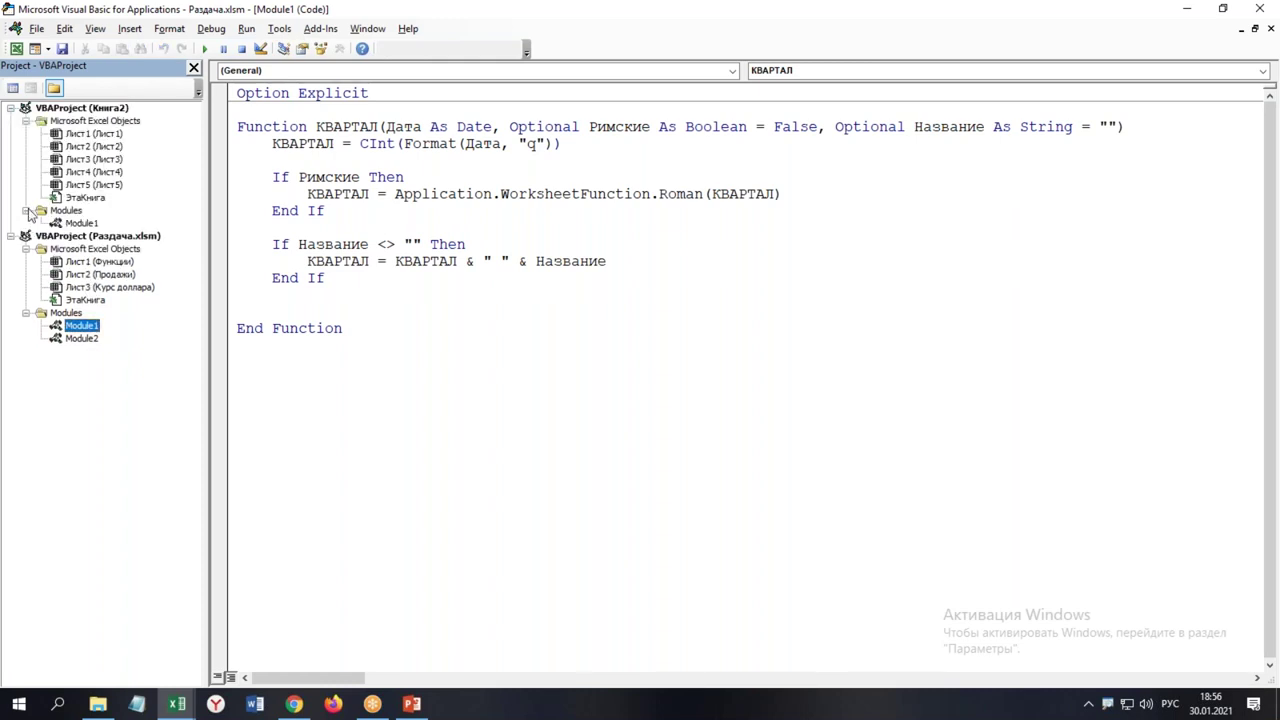
double_click(84, 225)
left_click(328, 223)
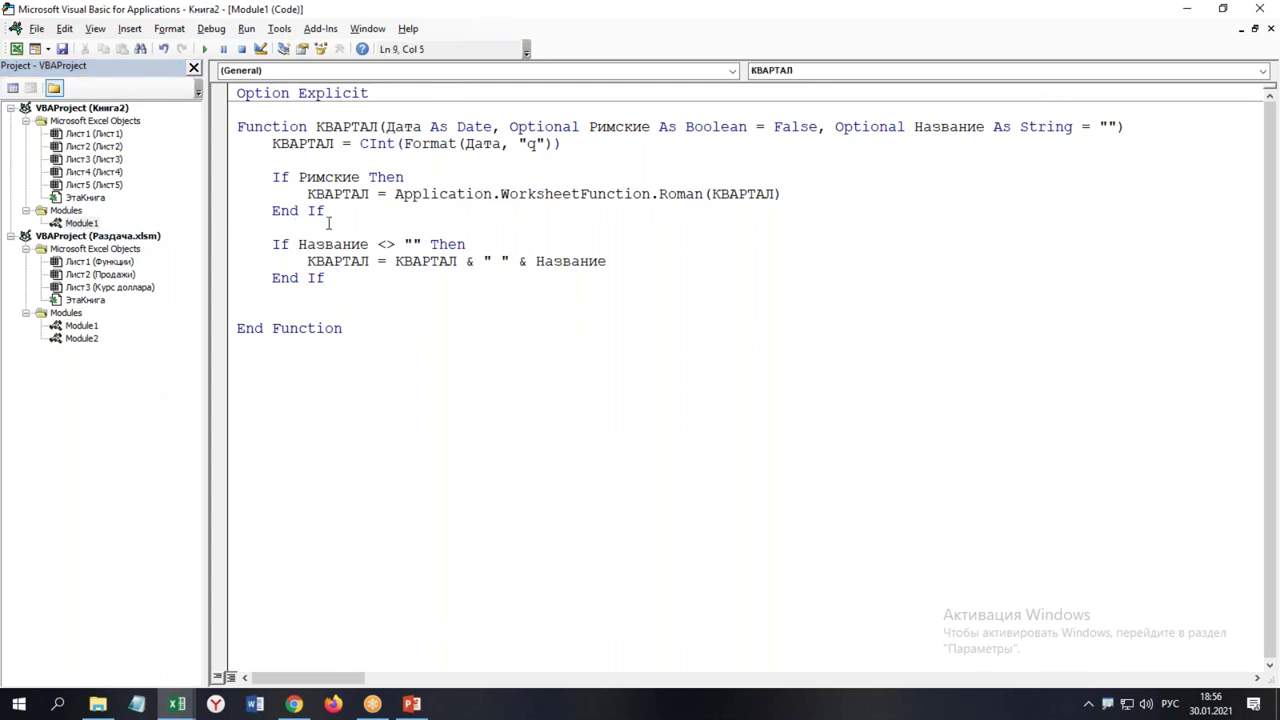
key("alt+F11")
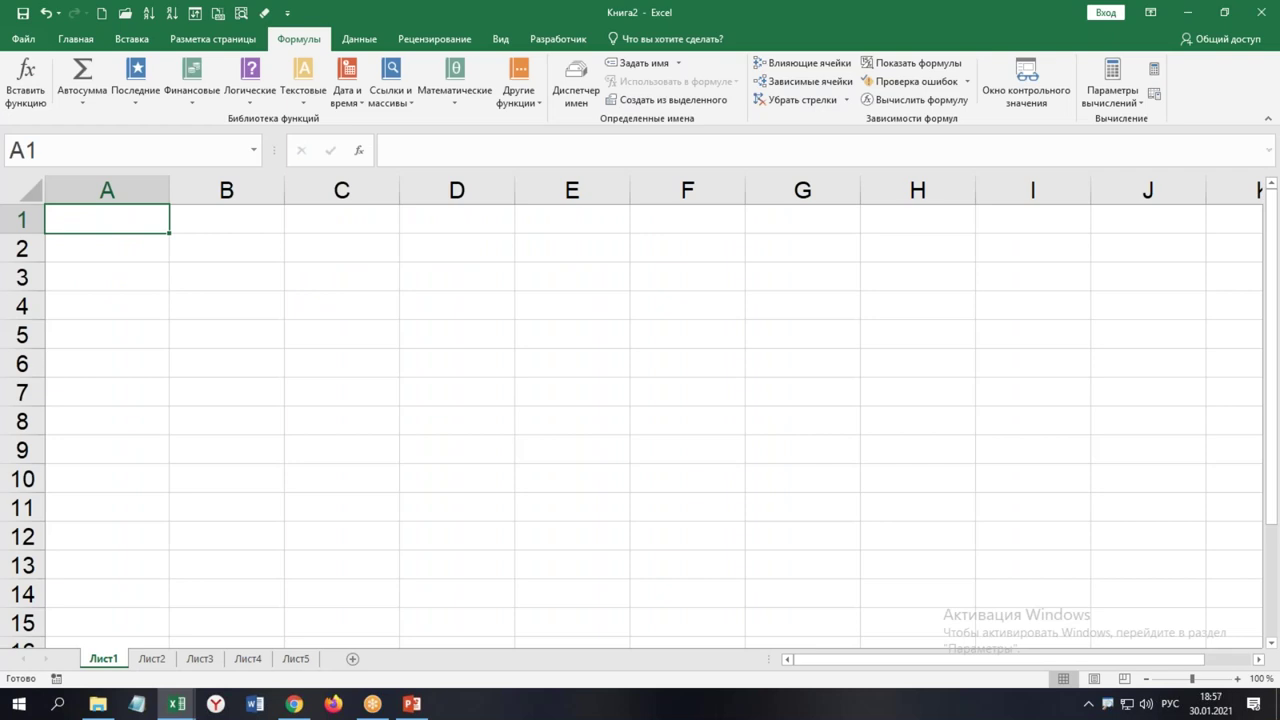
Save the workbook as an Excel add-in (*.xlam) named 'Полезные функции'
key("F12")
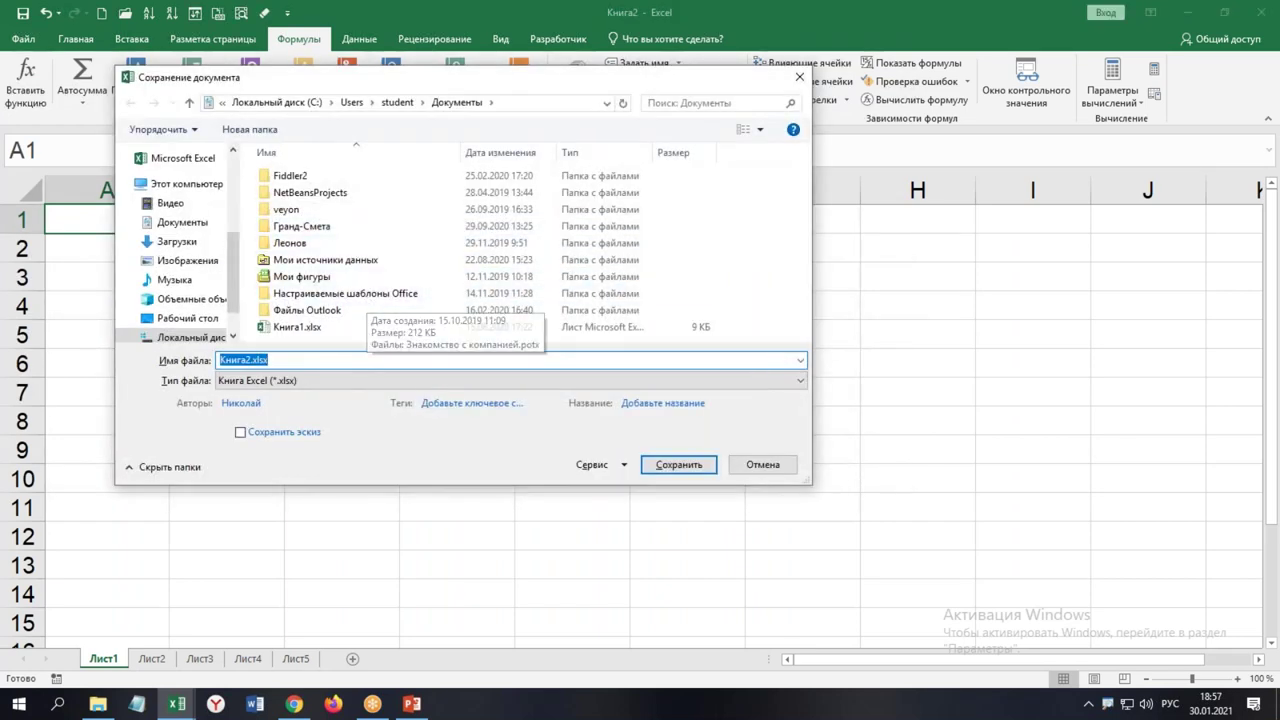
left_click(344, 381)
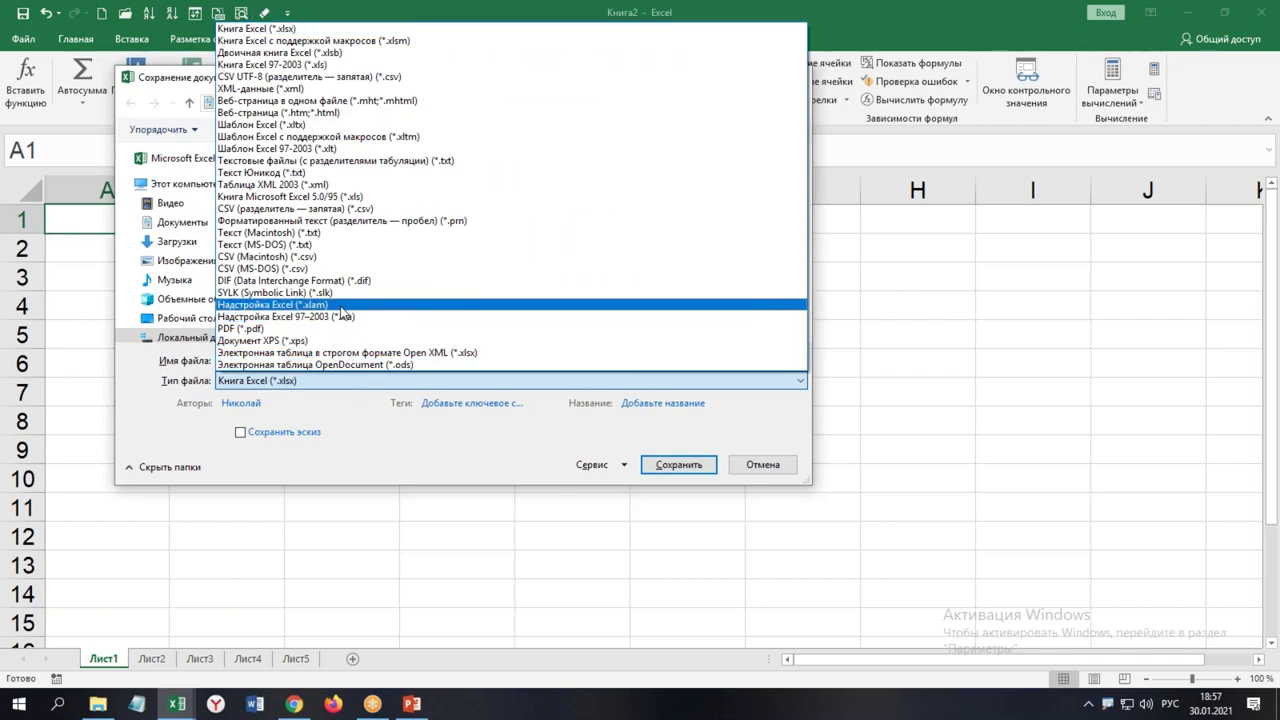
left_click(340, 308)
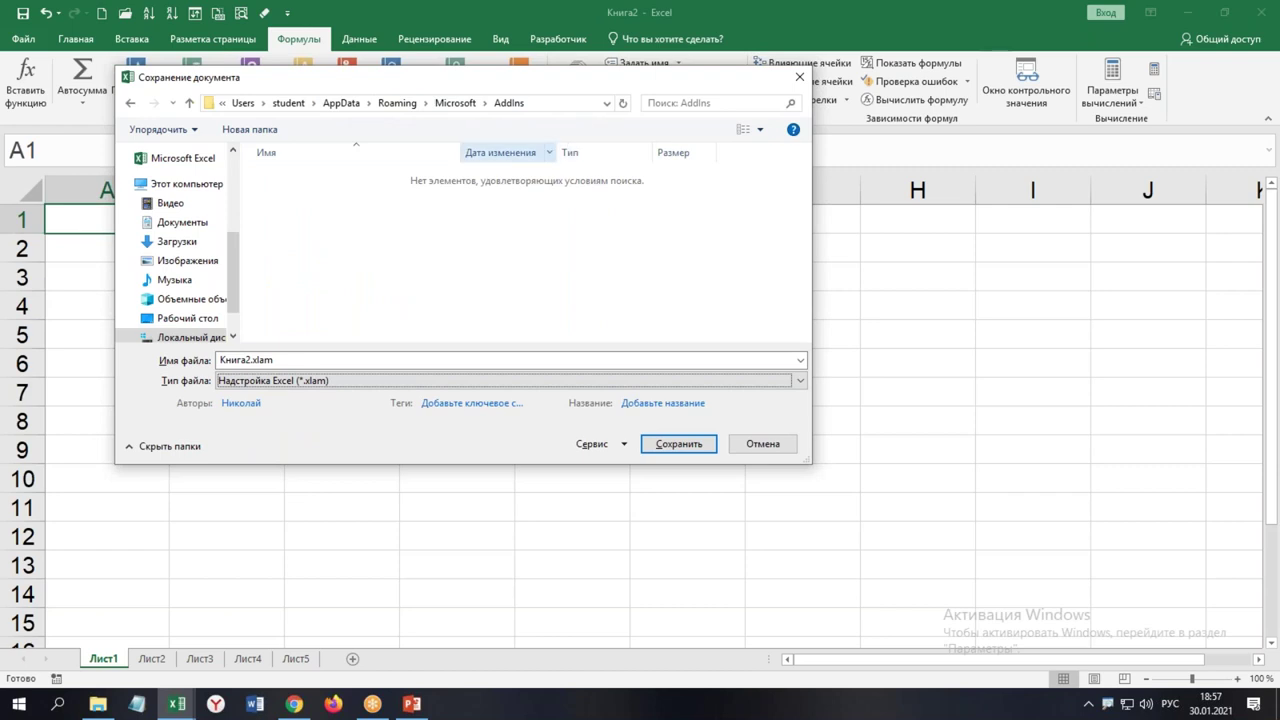
left_click(312, 360)
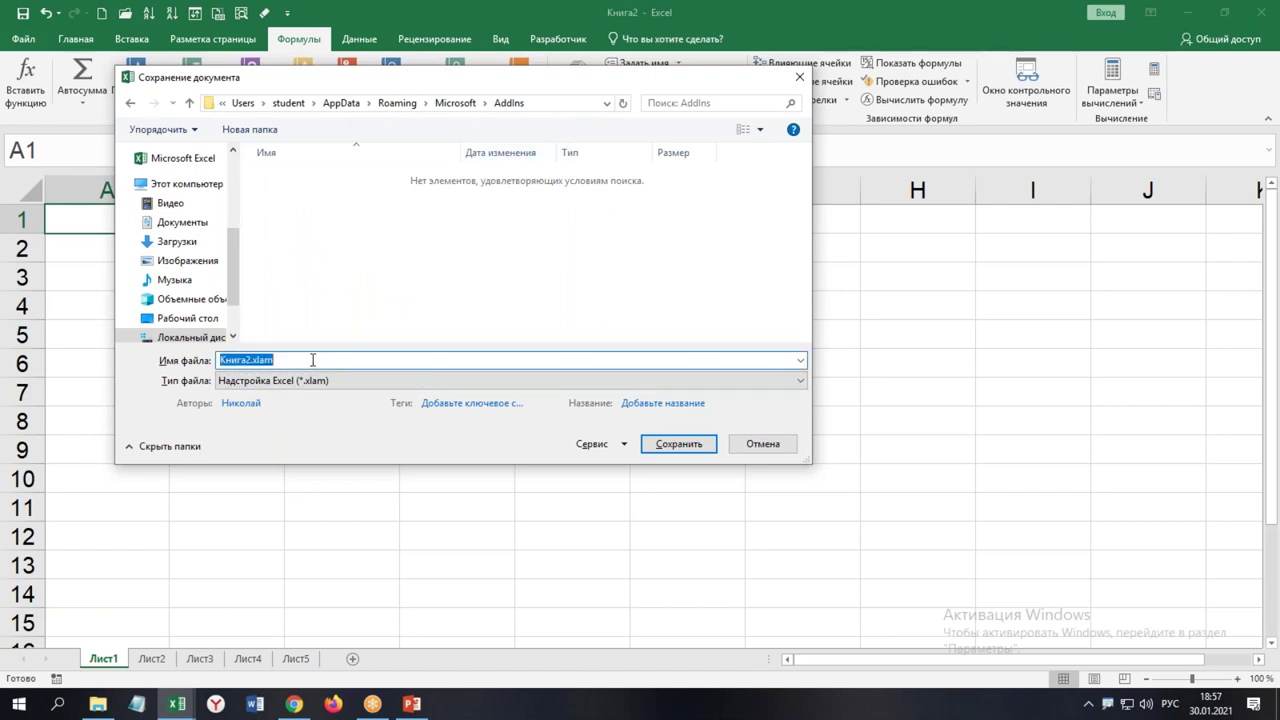
type("Полезные функции")
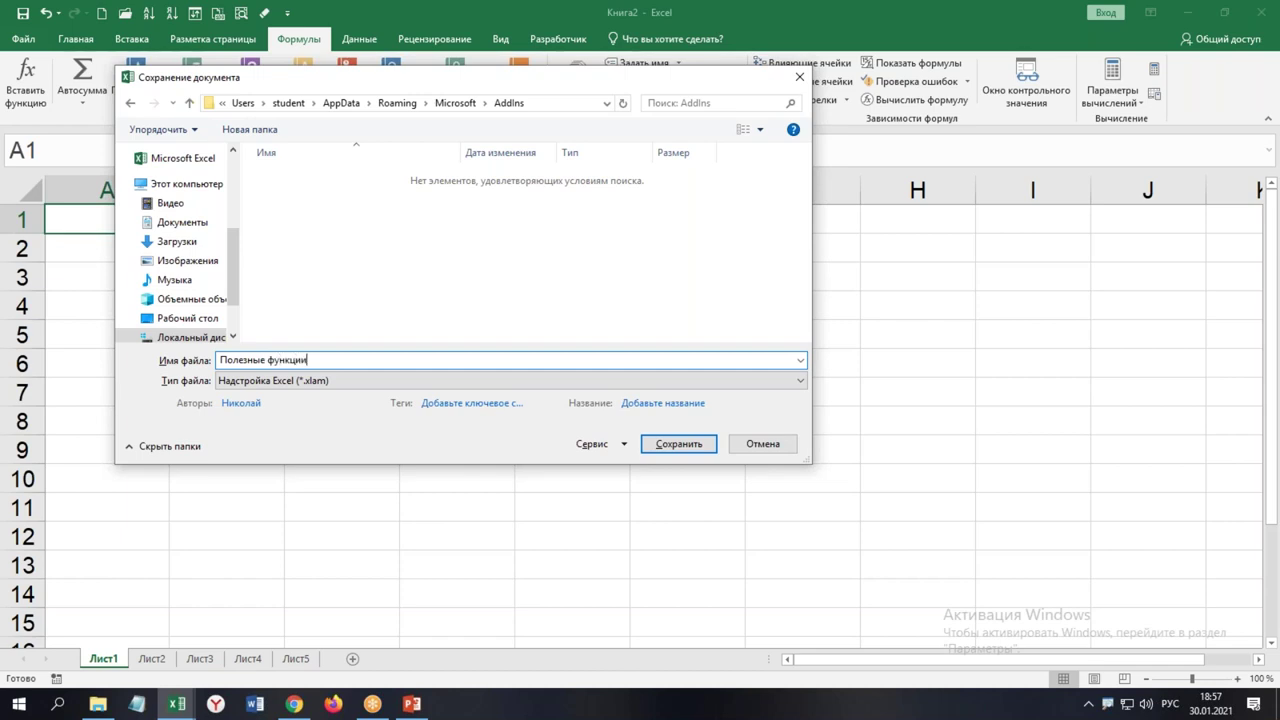
left_click(687, 451)
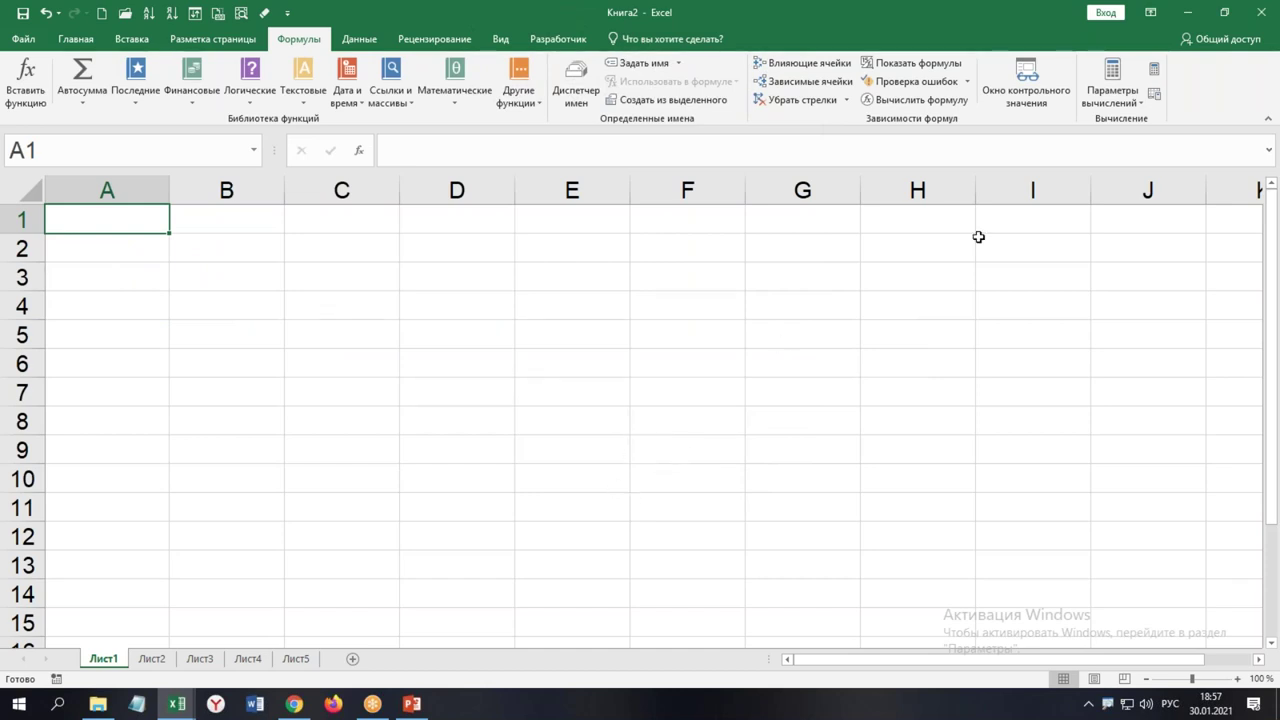
Close Книга2 without saving, and save and close Раздача.xlsm
left_click(1261, 12)
left_click(650, 376)
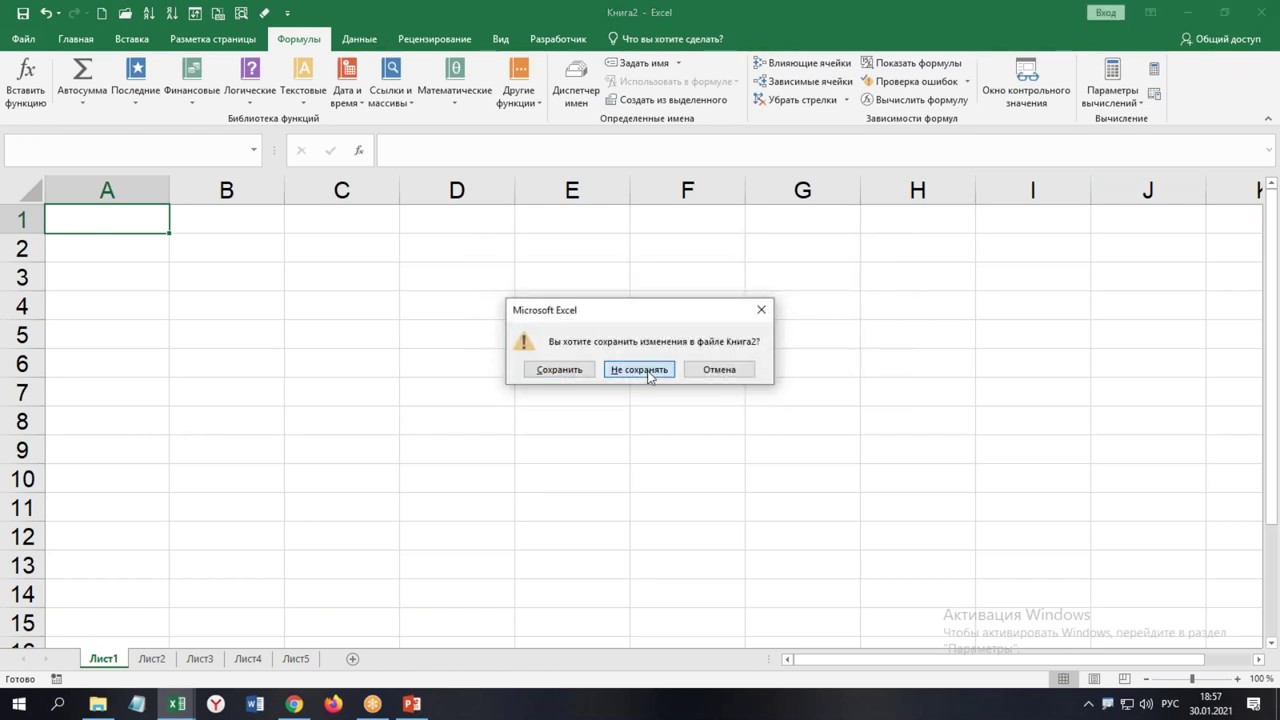
left_click(650, 372)
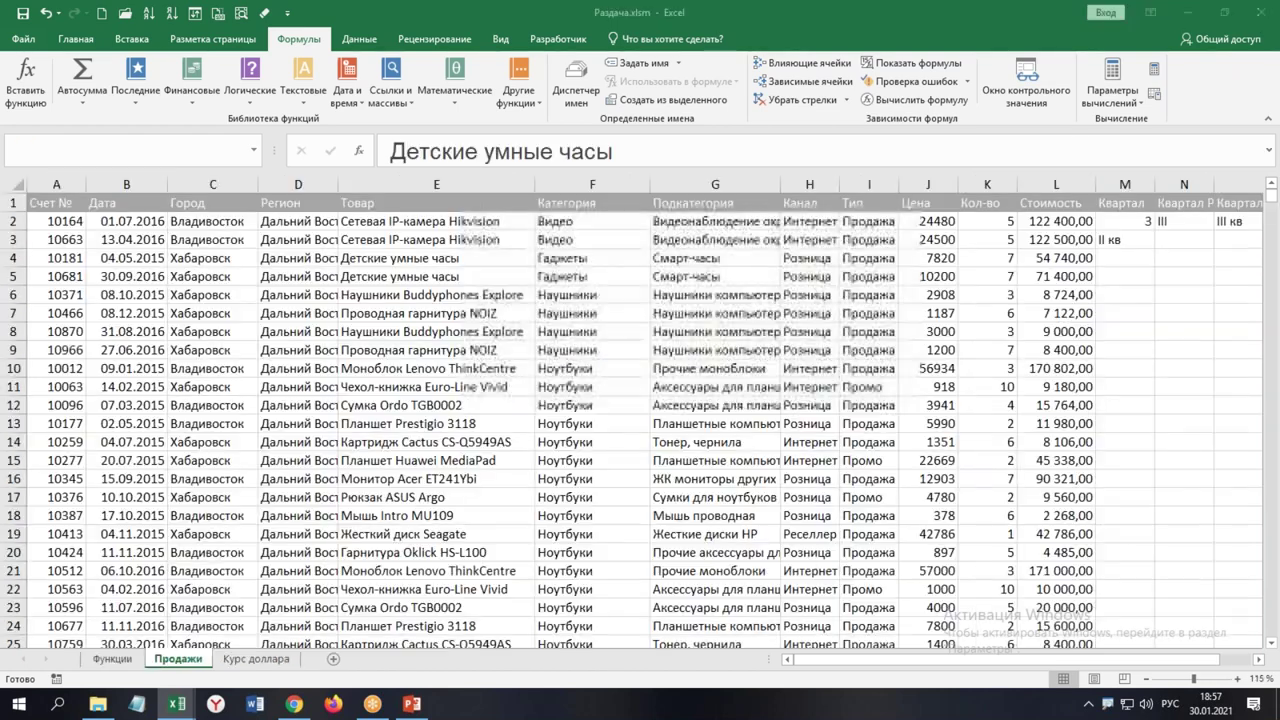
left_click(1265, 14)
left_click(560, 383)
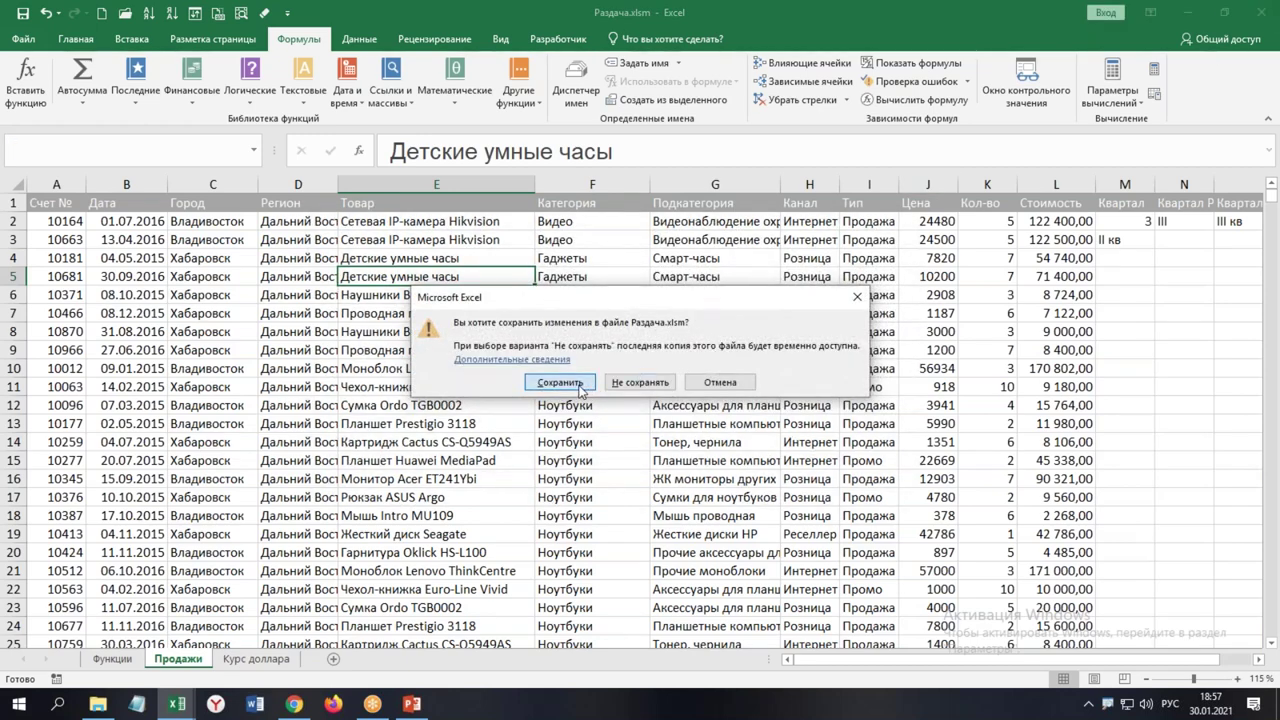
Relaunch Excel with excel /e and create a new blank workbook
key("super+r")
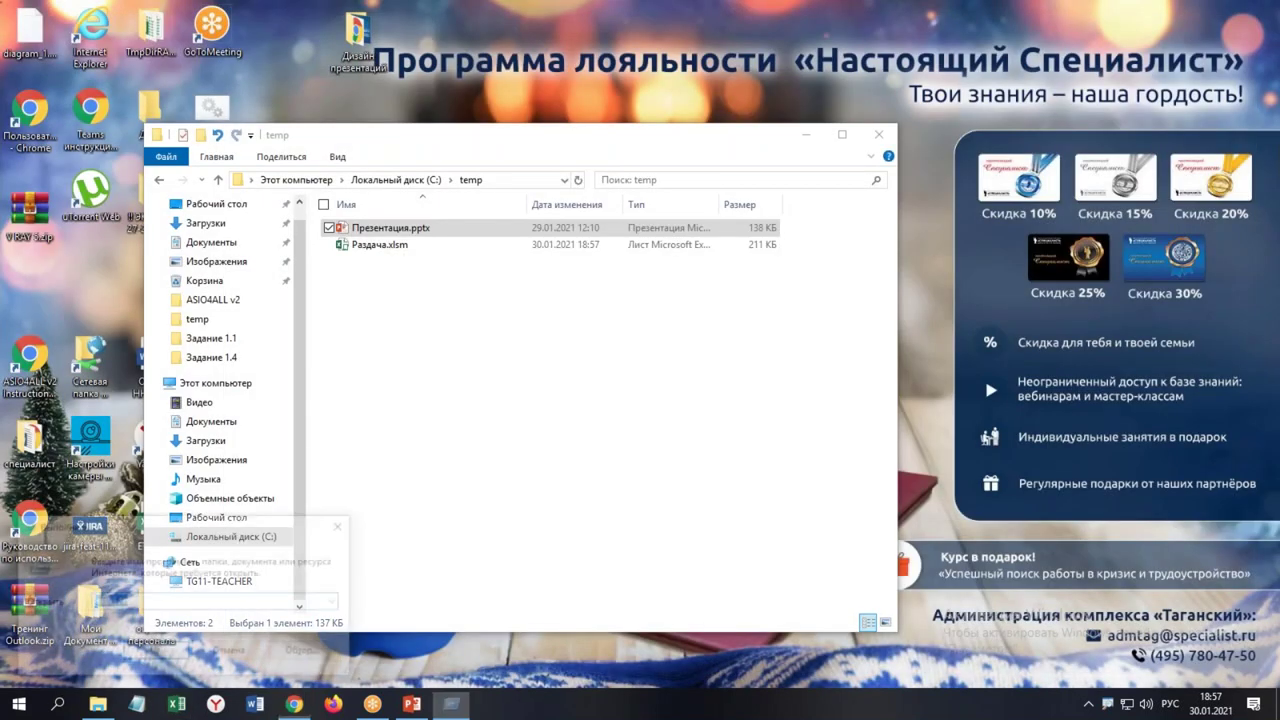
key("Return")
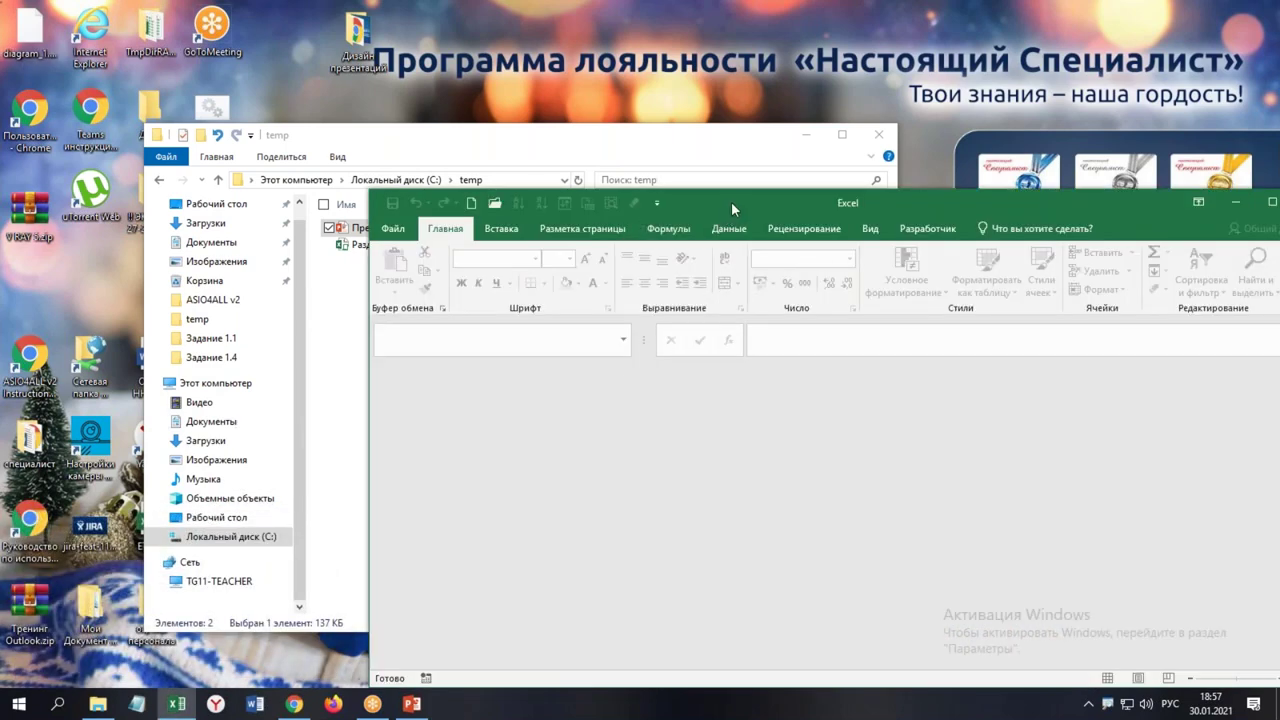
double_click(731, 201)
key("ctrl+n")
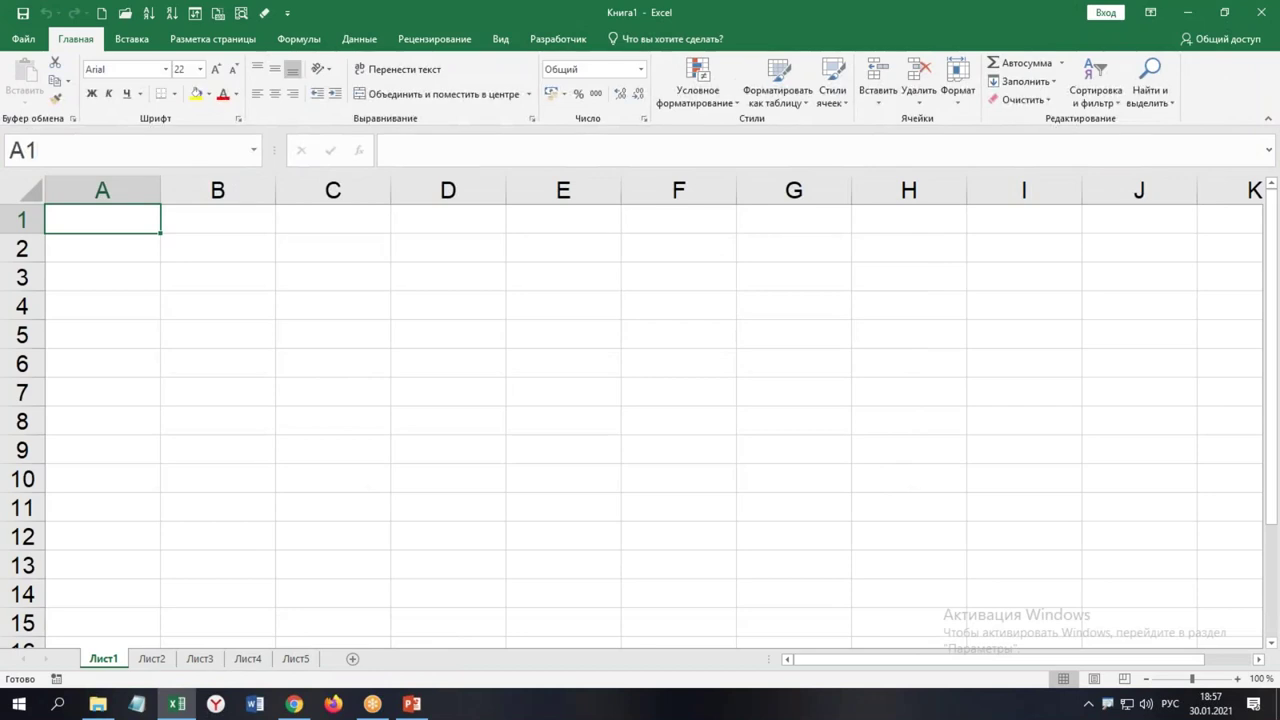
left_click(565, 45)
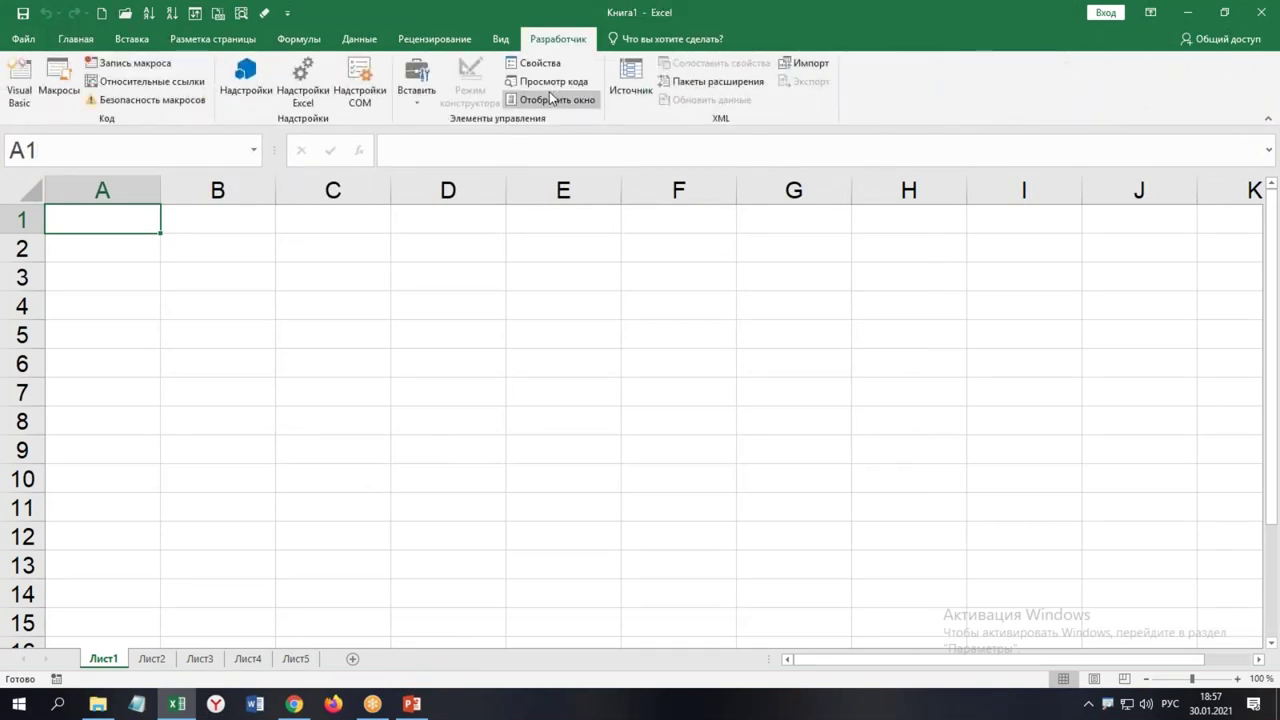
Tick the Полезные Функции add-in in the Excel add-ins list and confirm
left_click(318, 105)
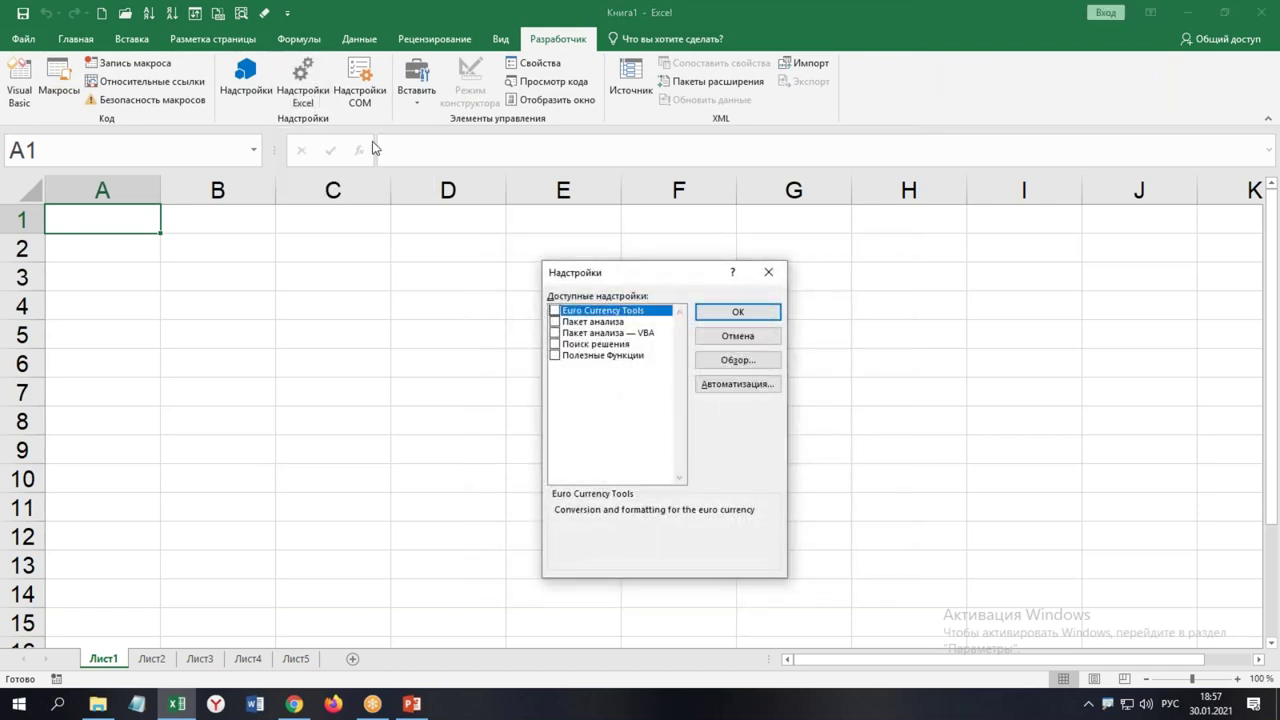
left_click(588, 356)
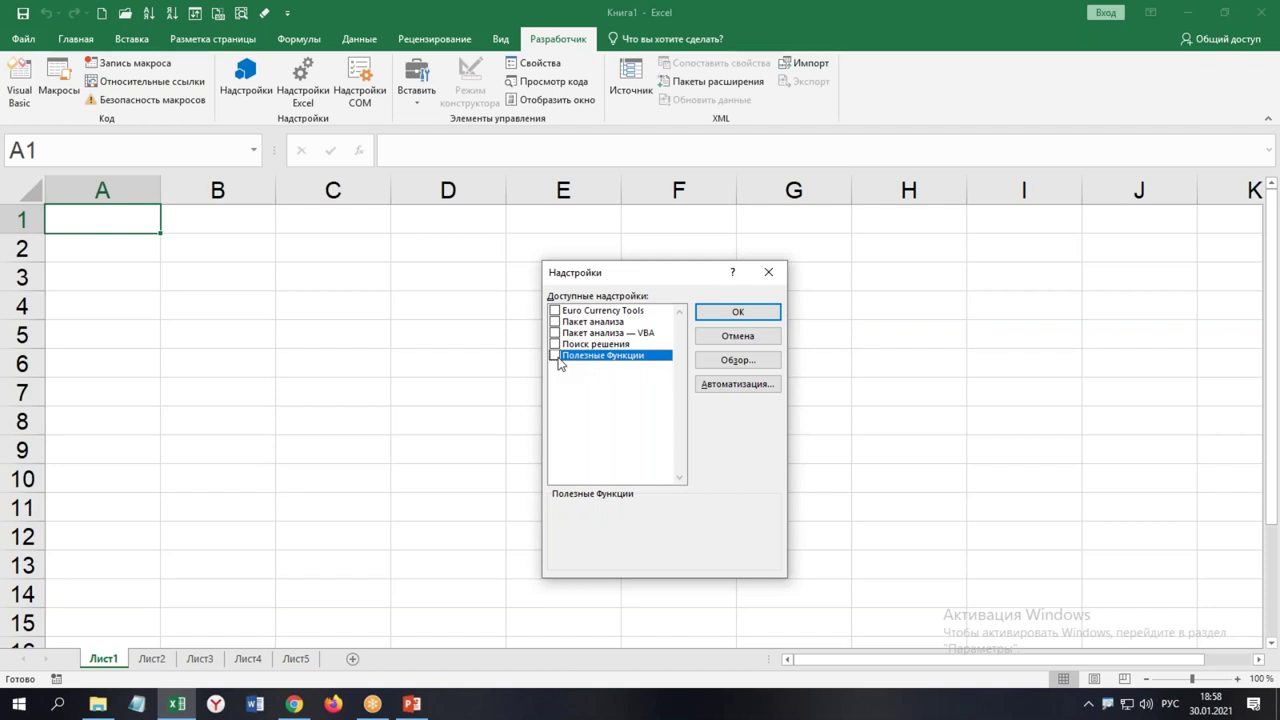
left_click(556, 358)
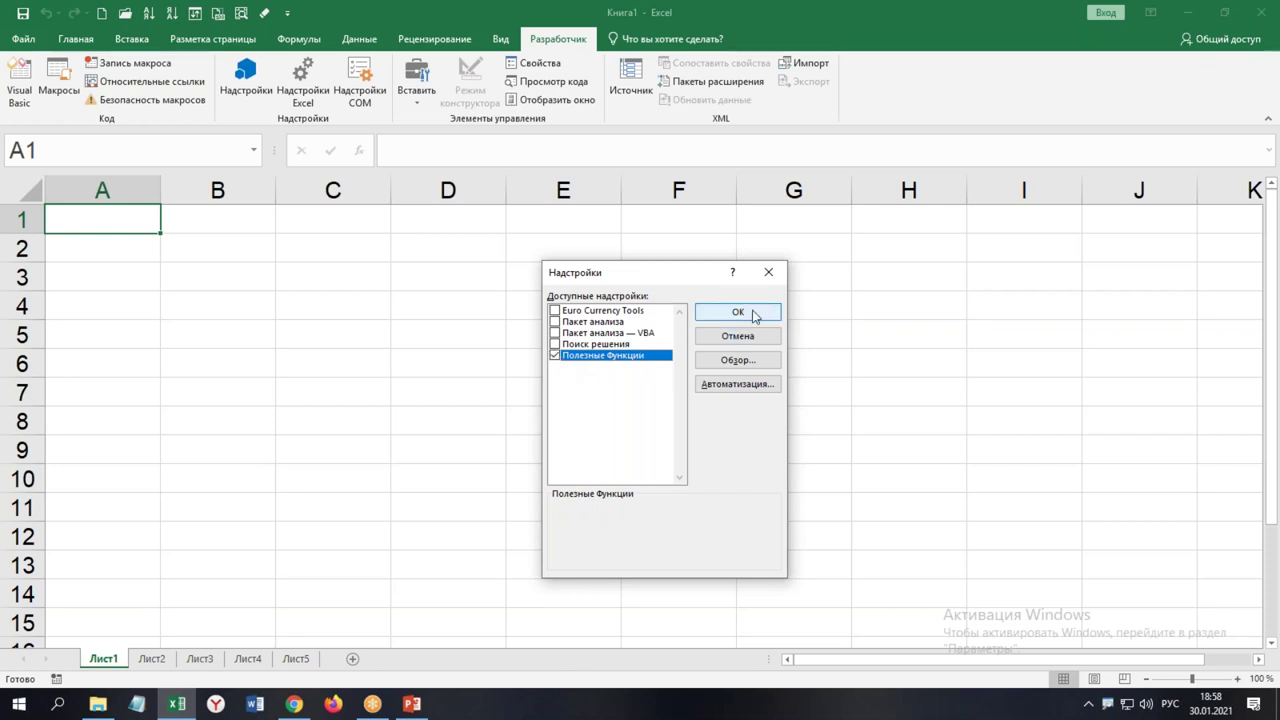
left_click(738, 313)
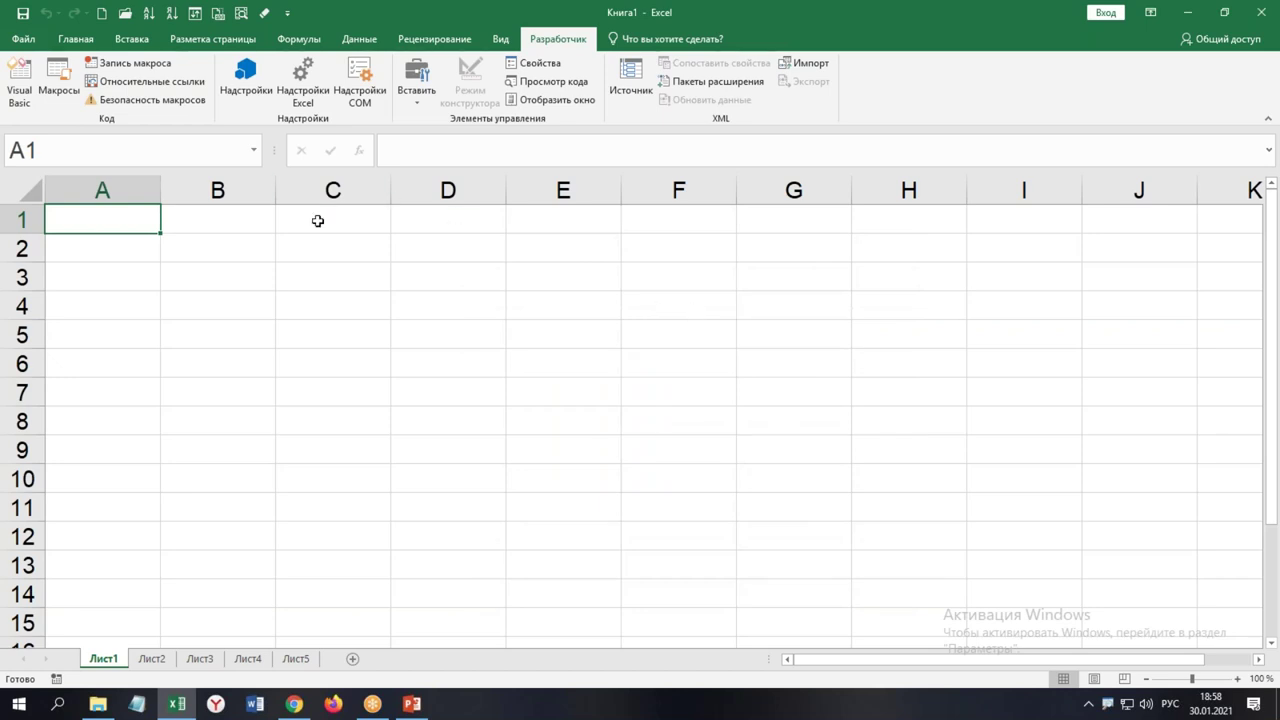
Enter today's date 30.01.2021 in A1 and =КВАРТАЛ(A1) in B1, returning quarter 1
key("ctrl+semicolon")
key("Tab")
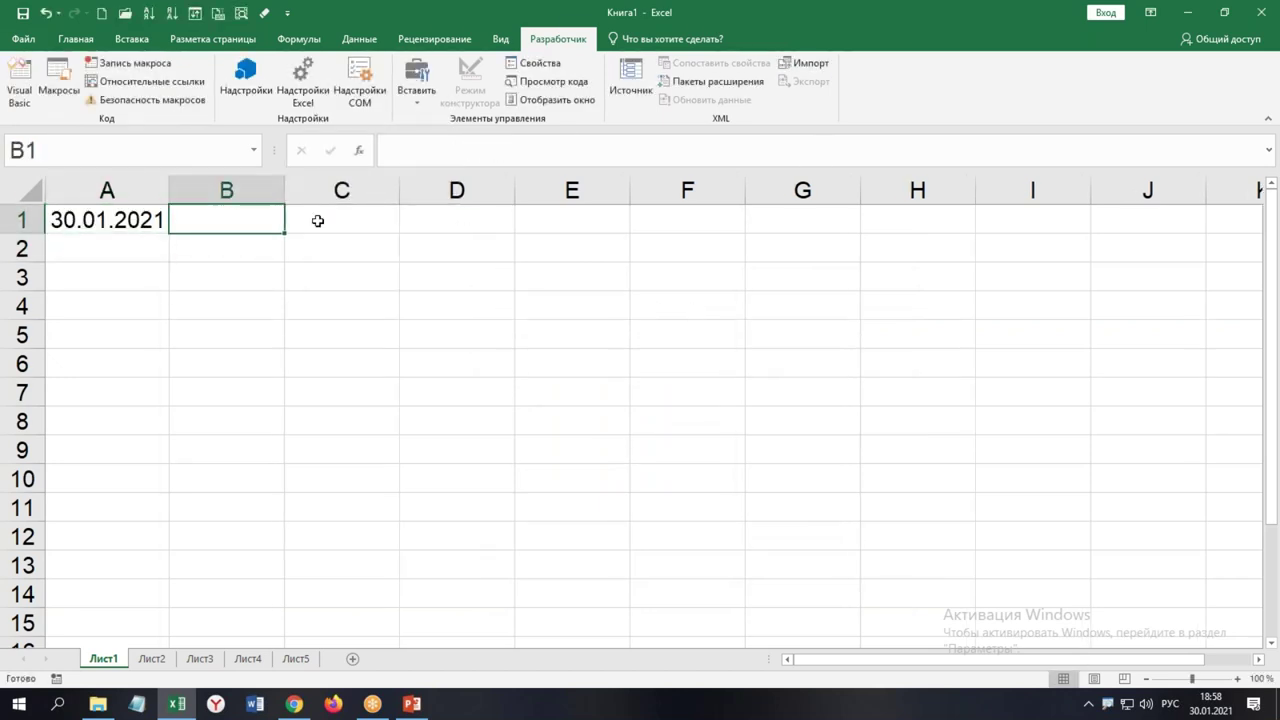
type("=ква")
key("Down")
key("Tab")
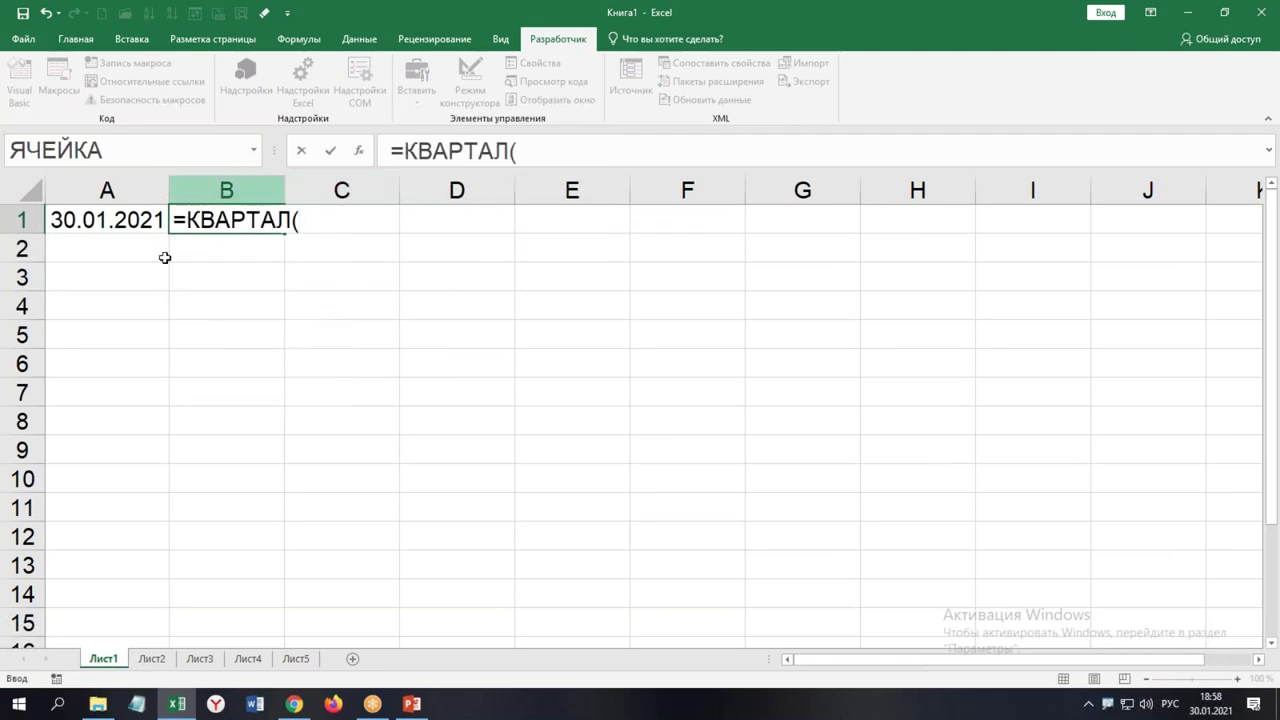
left_click(98, 221)
key("ctrl+Return")
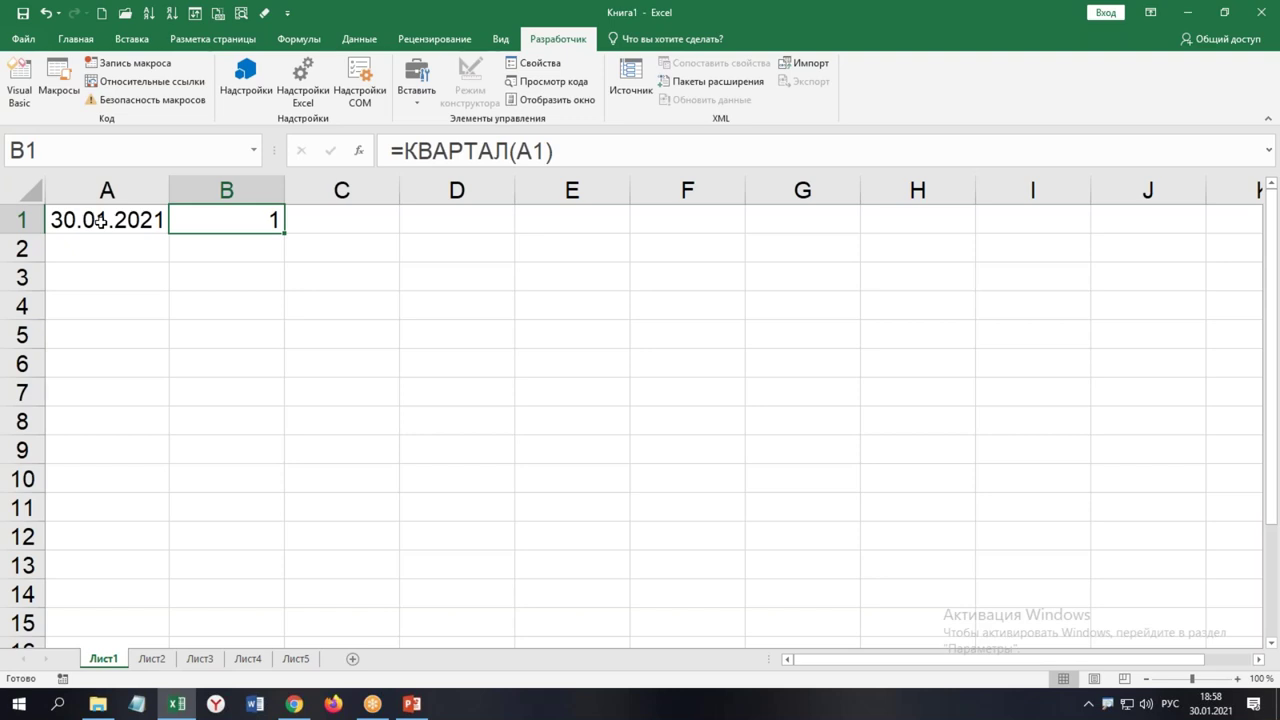
Browse the Date and Time function library, then cancel the extra КВАРТАЛ call, keeping B1's formula
left_click(283, 38)
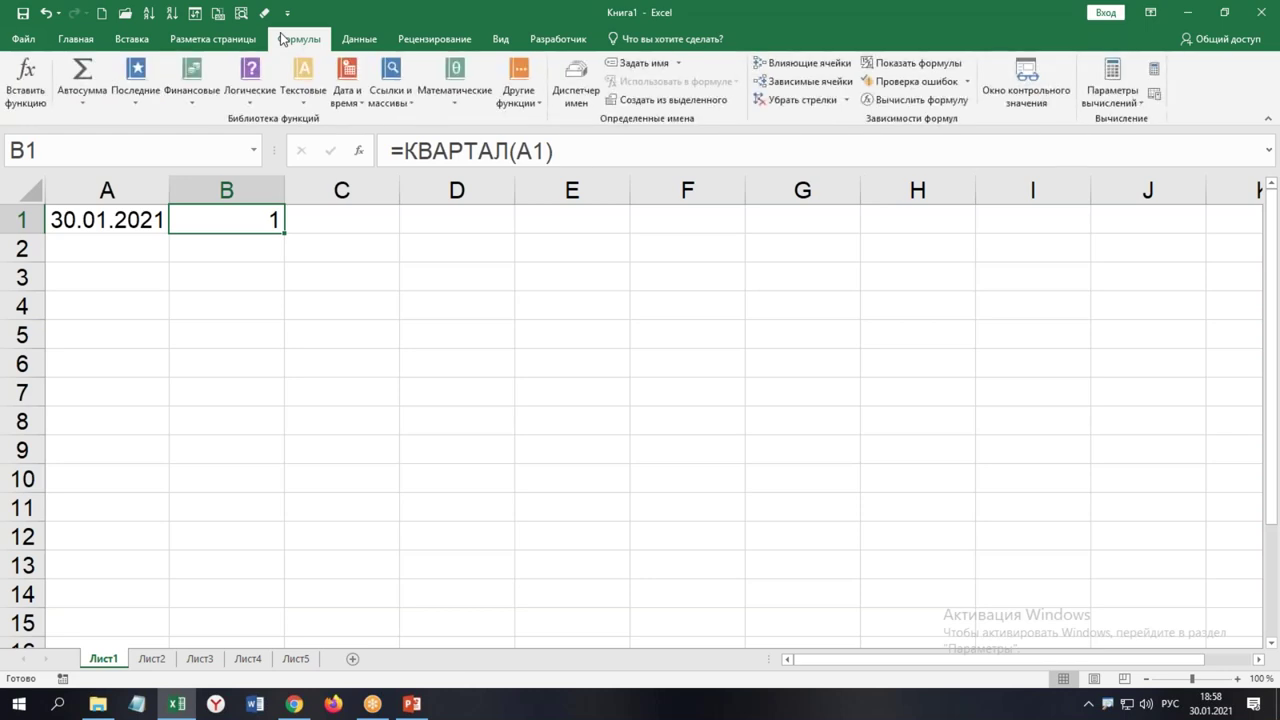
left_click(362, 103)
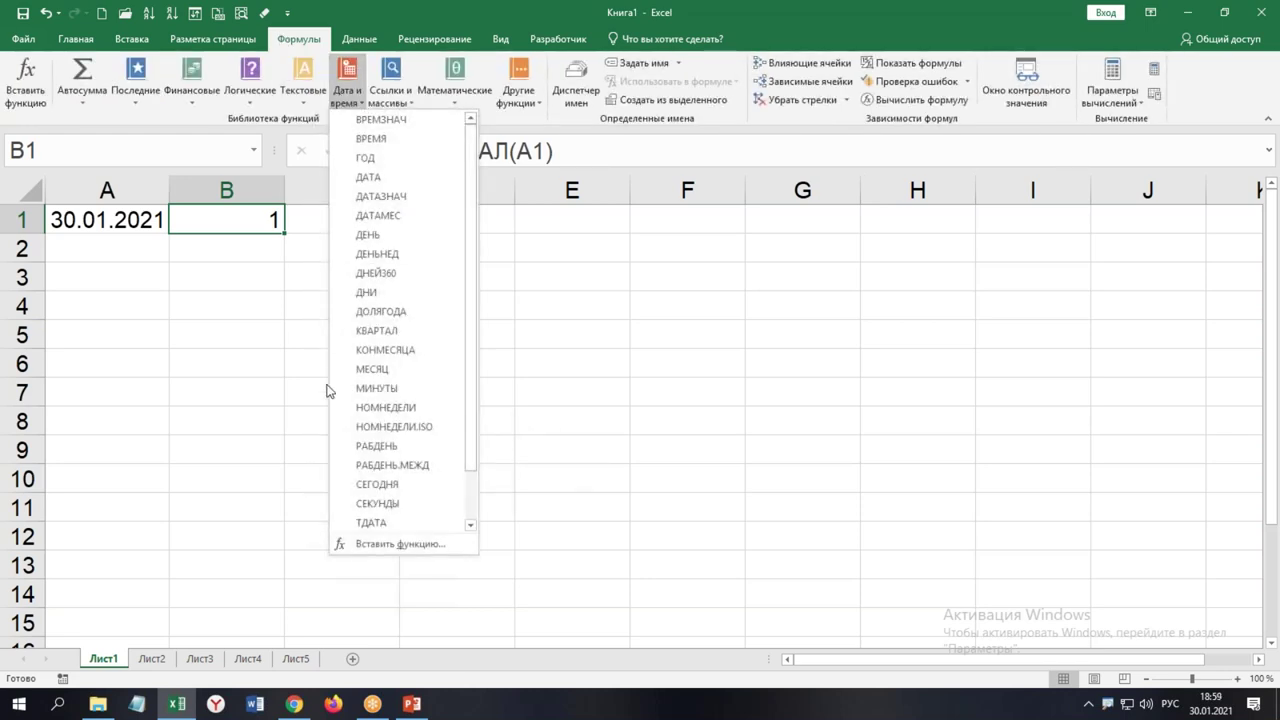
mouse_move(377, 330)
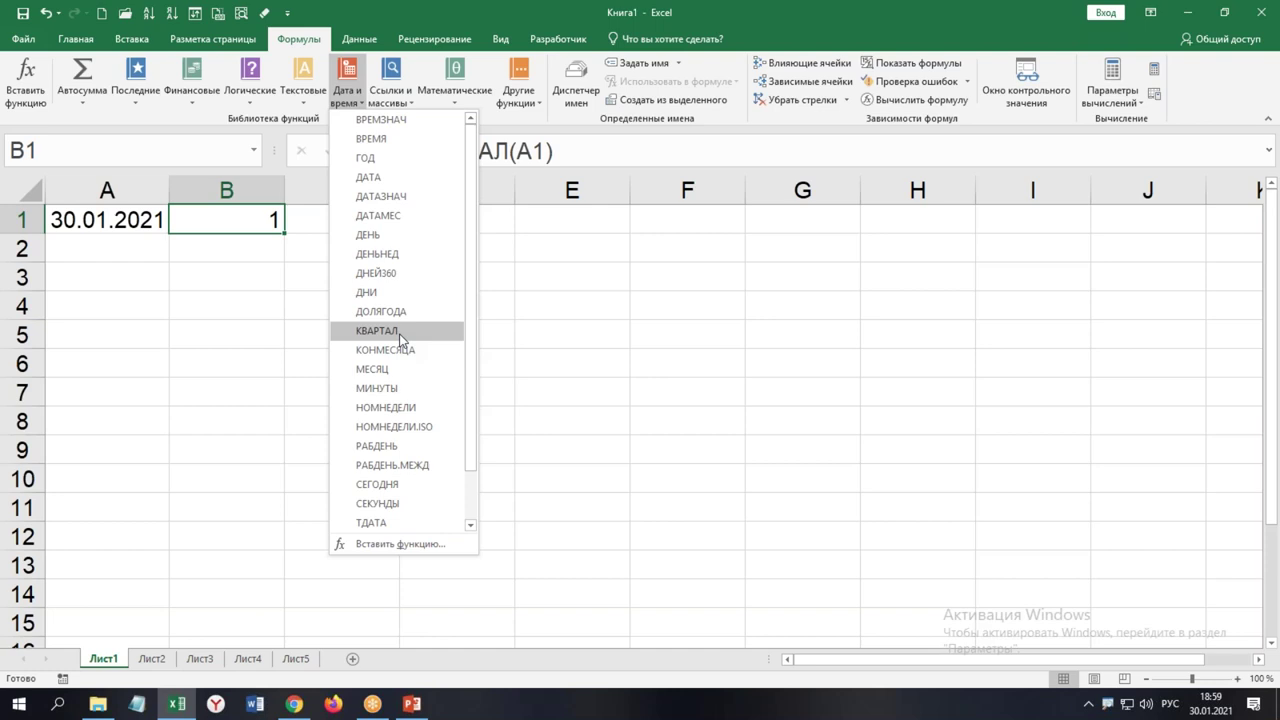
left_click(377, 330)
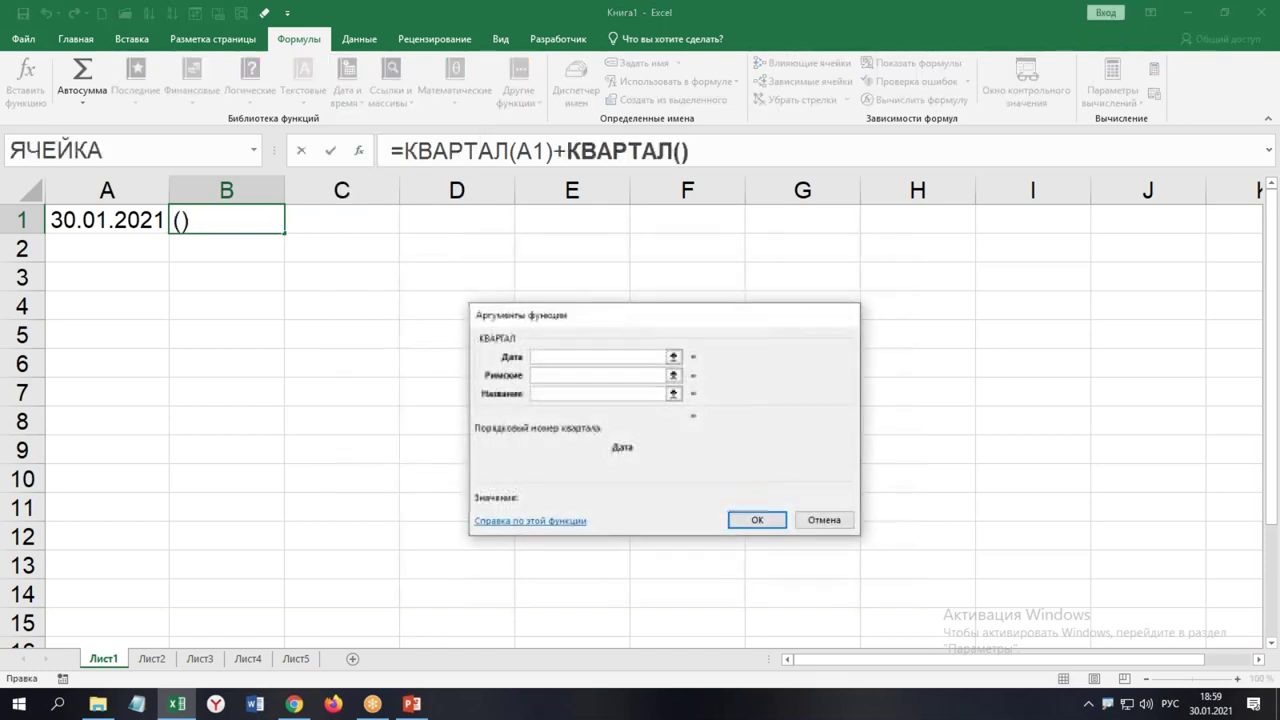
key("Escape")
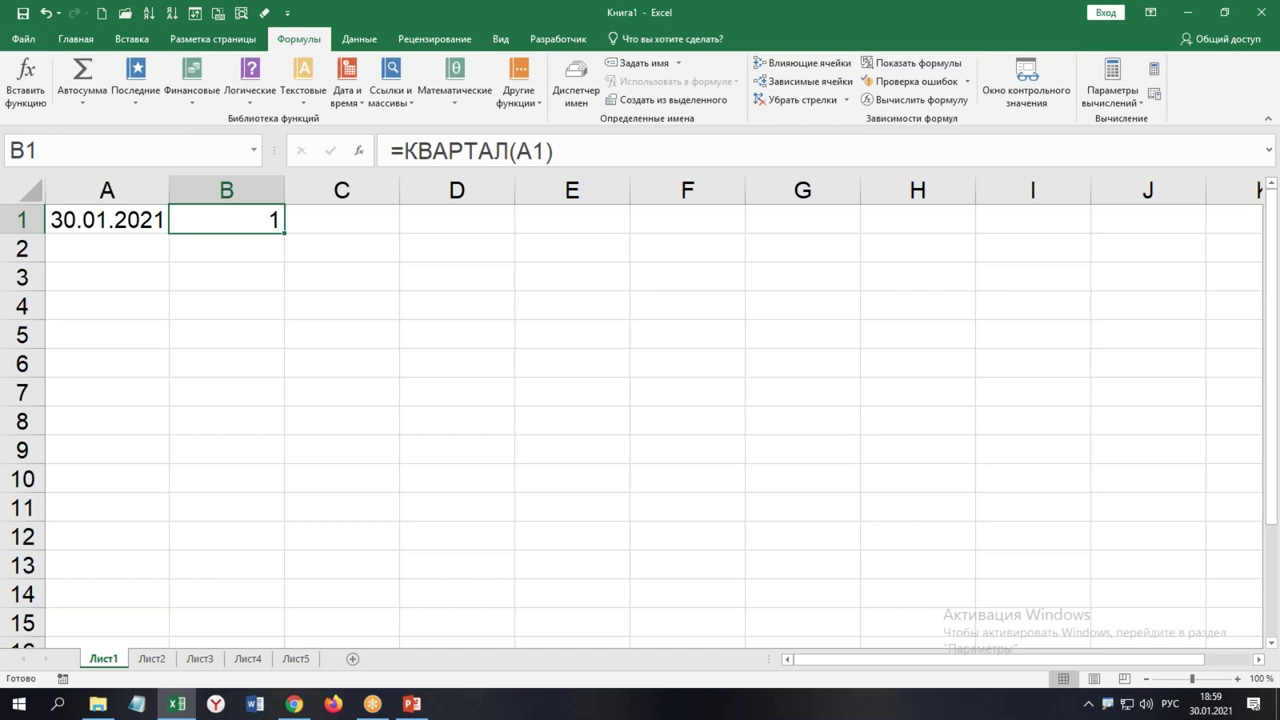
left_click(457, 334)
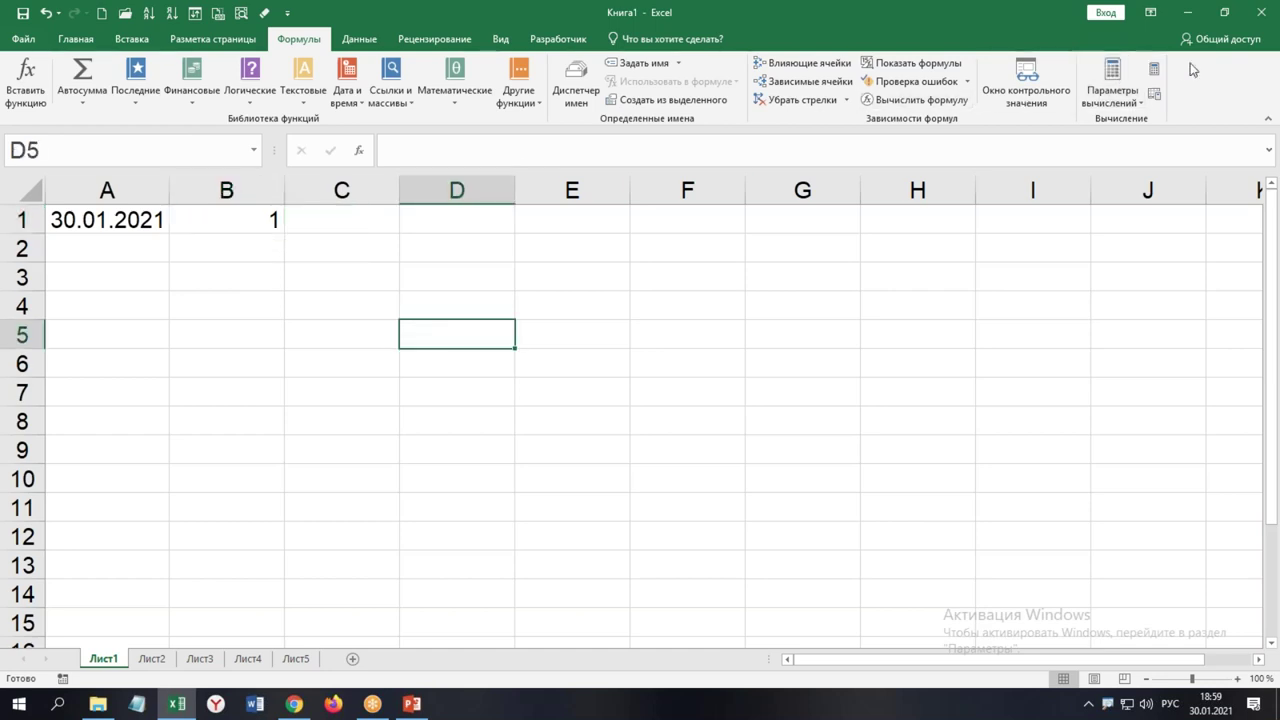
Close Книга1 without saving, reopen Раздача.xlsm, and select columns M–O on Продажи
left_click(1262, 13)
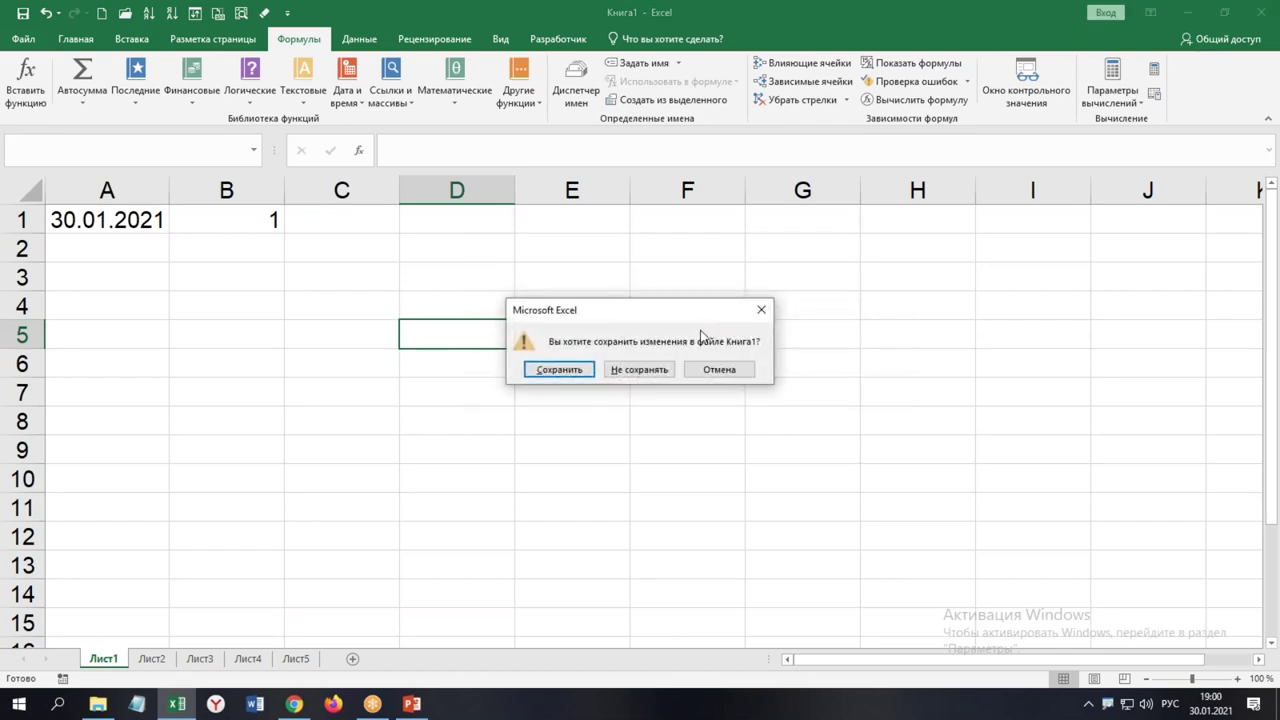
left_click(660, 370)
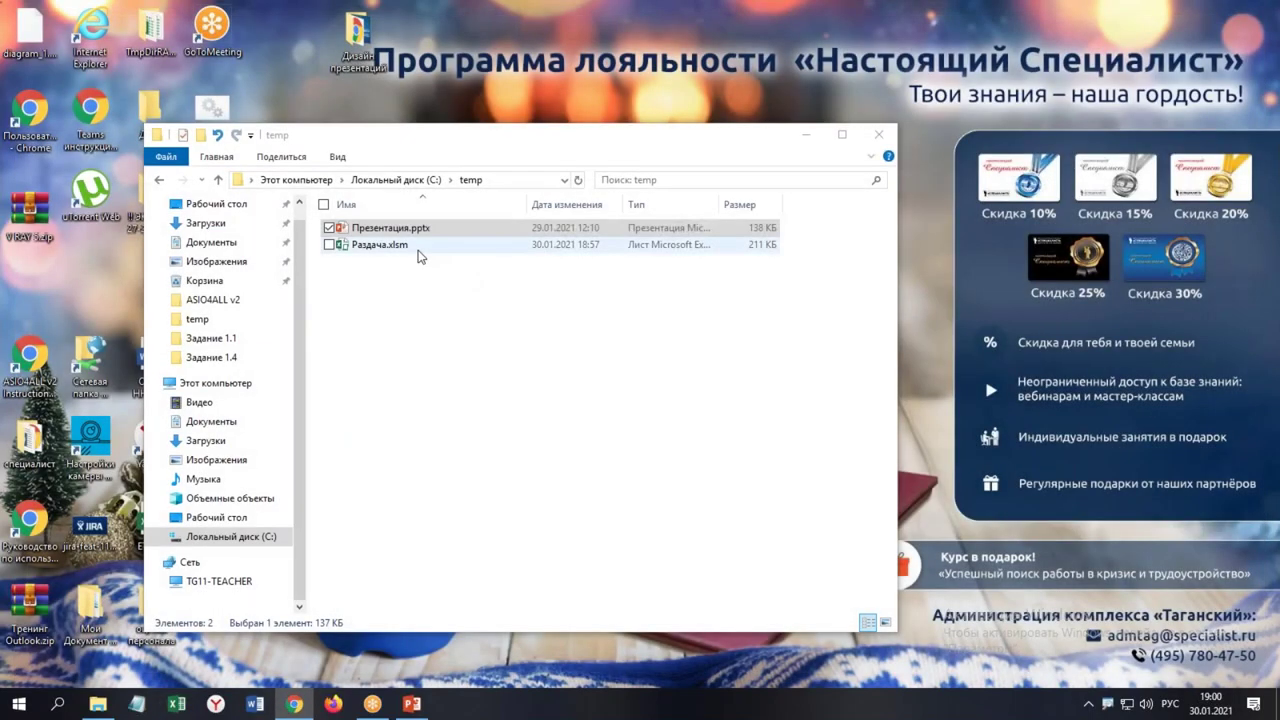
left_click(418, 255)
double_click(418, 250)
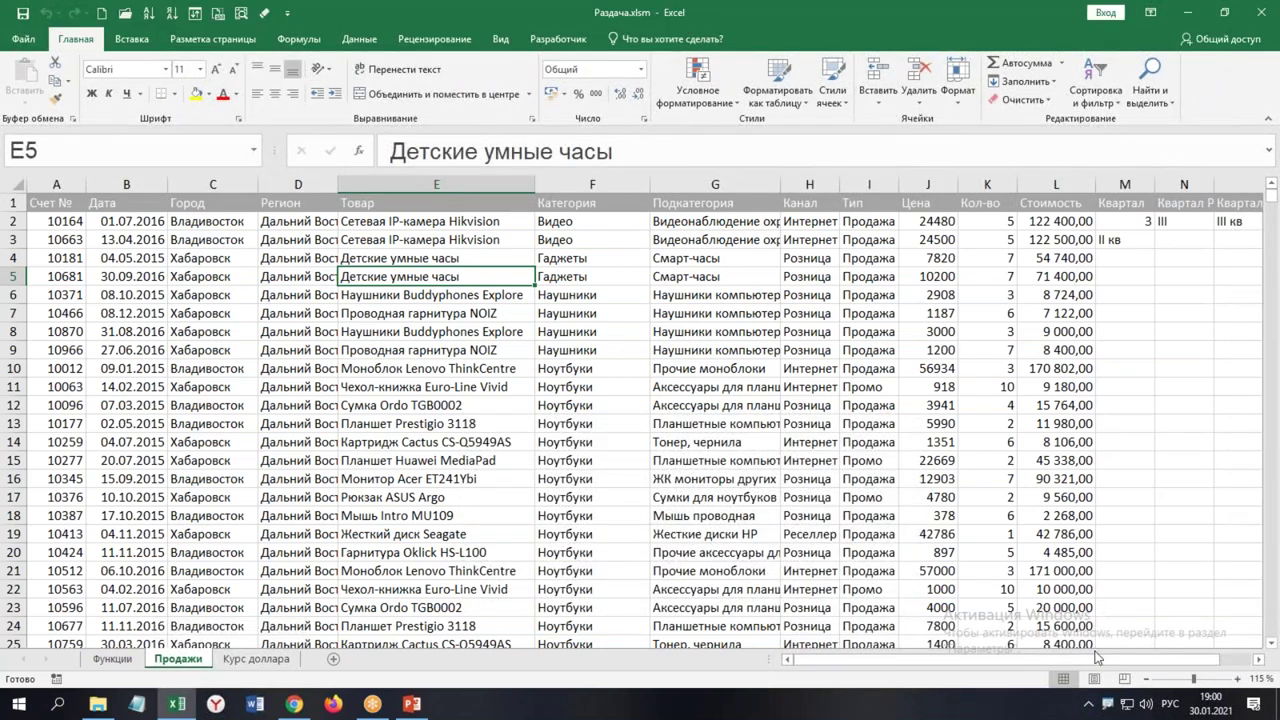
left_click_drag(1108, 656, 1120, 651)
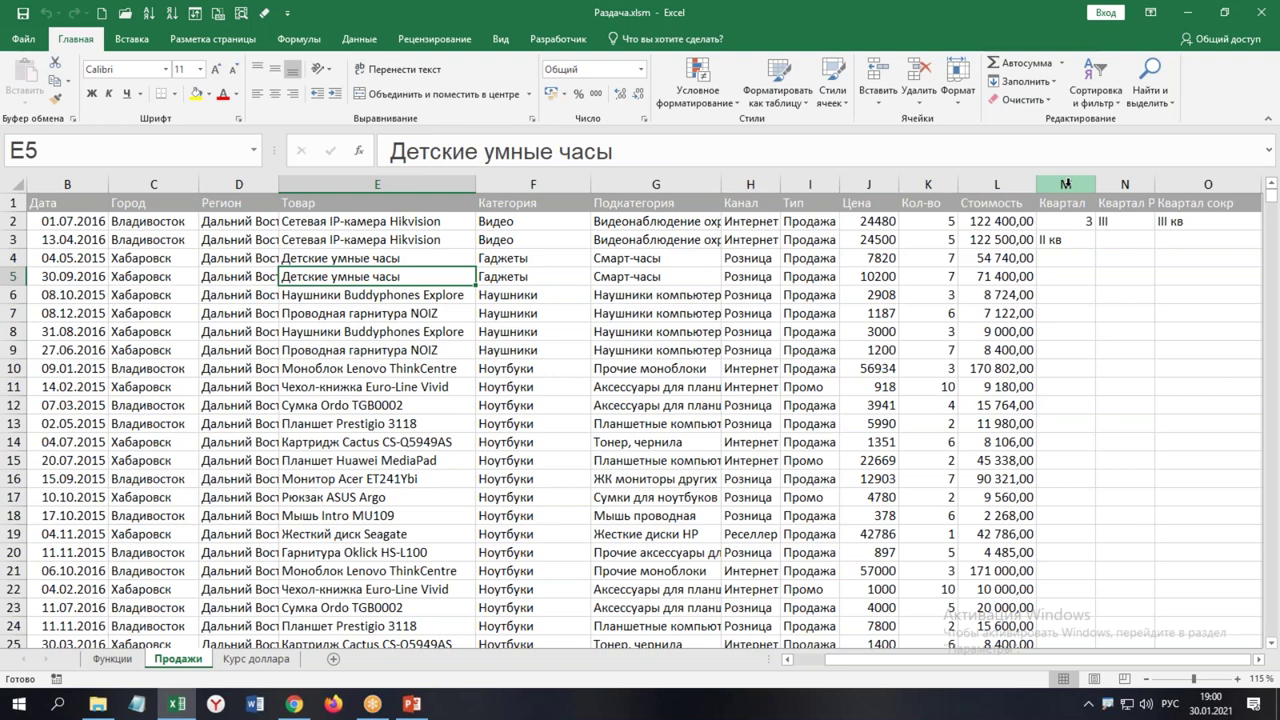
left_click_drag(1066, 183, 1208, 183)
Clear columns M–O and enter the new header Сезон in M1
key("Delete")
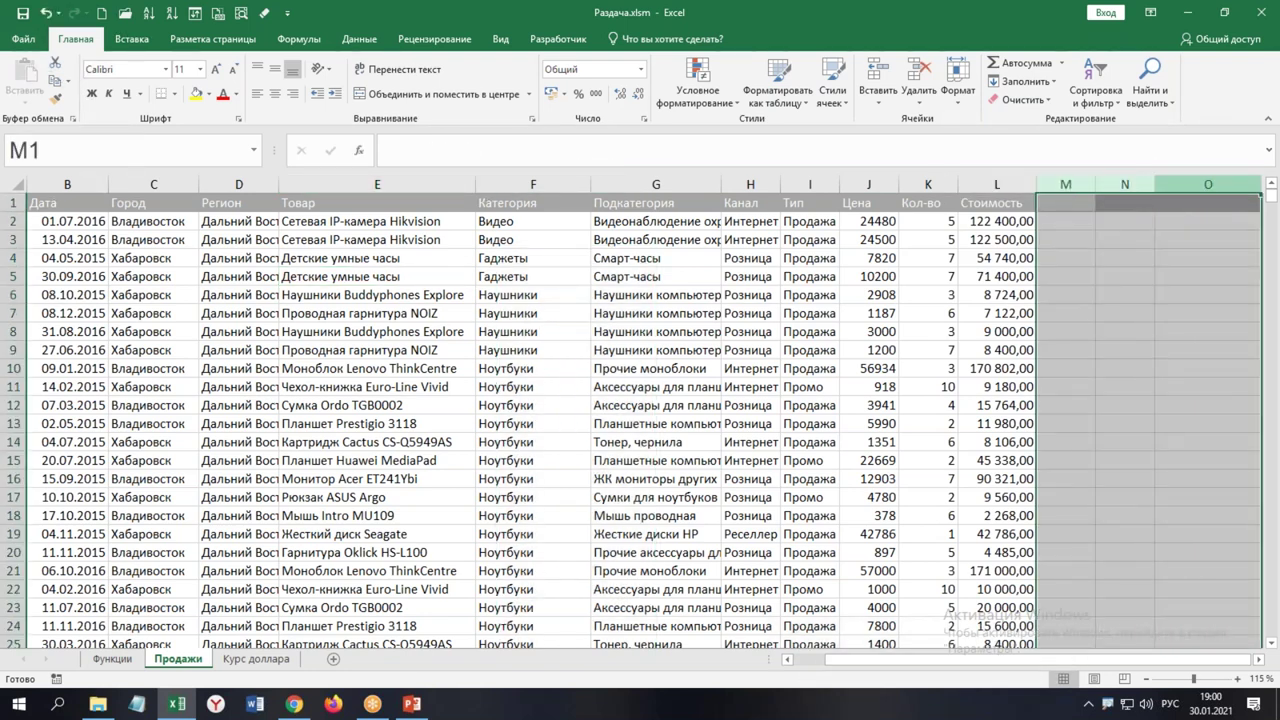
key("Left")
key("Right")
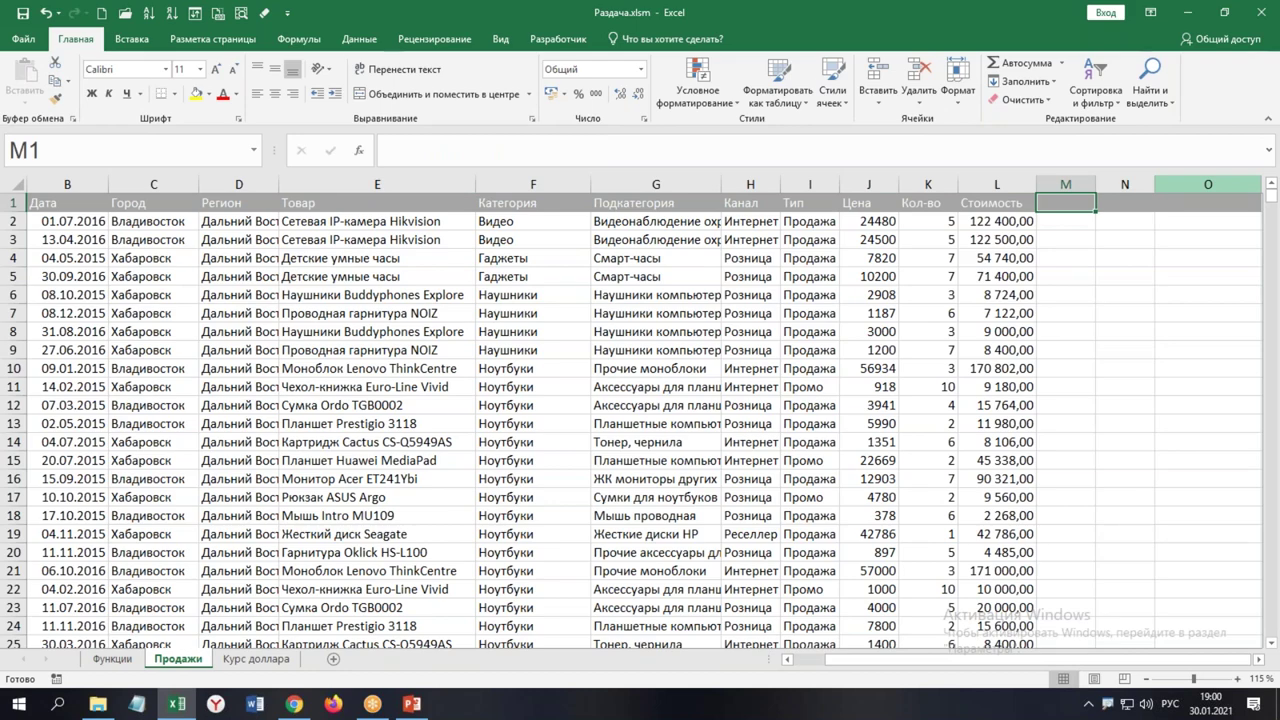
key("Right")
key("Right")
key("Right")
key("Right")
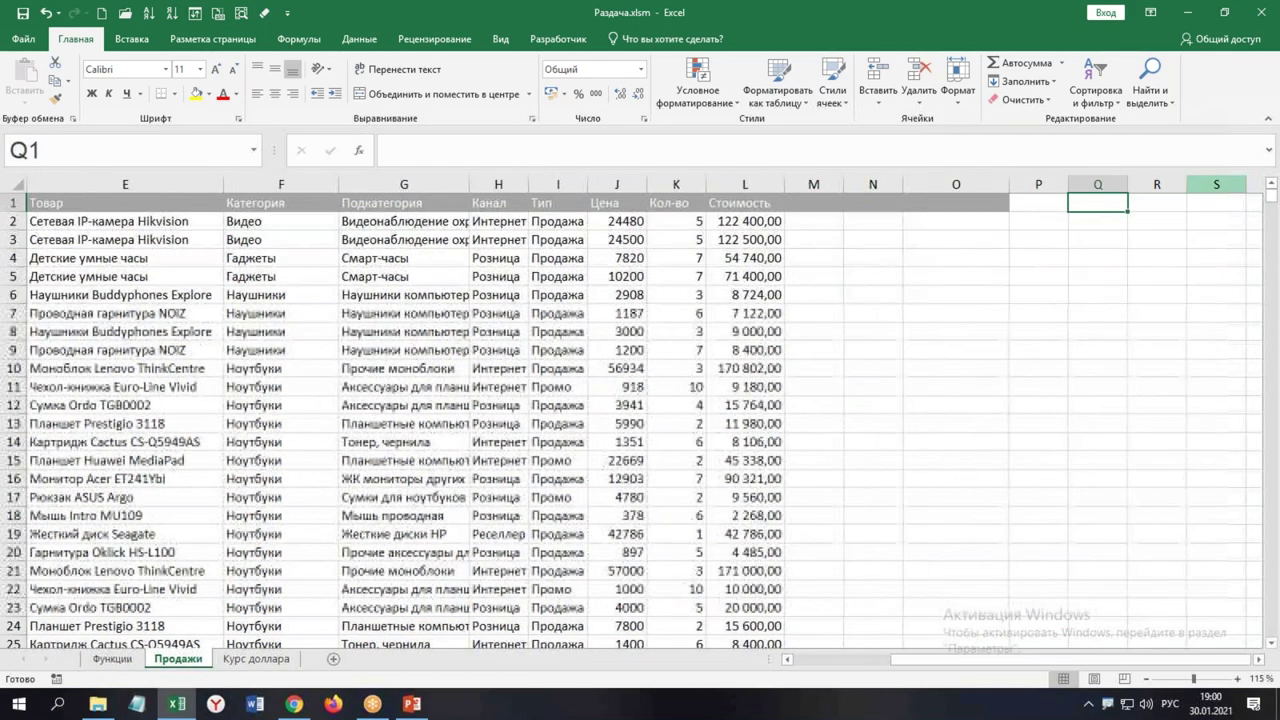
key("Left")
key("Left")
key("Left")
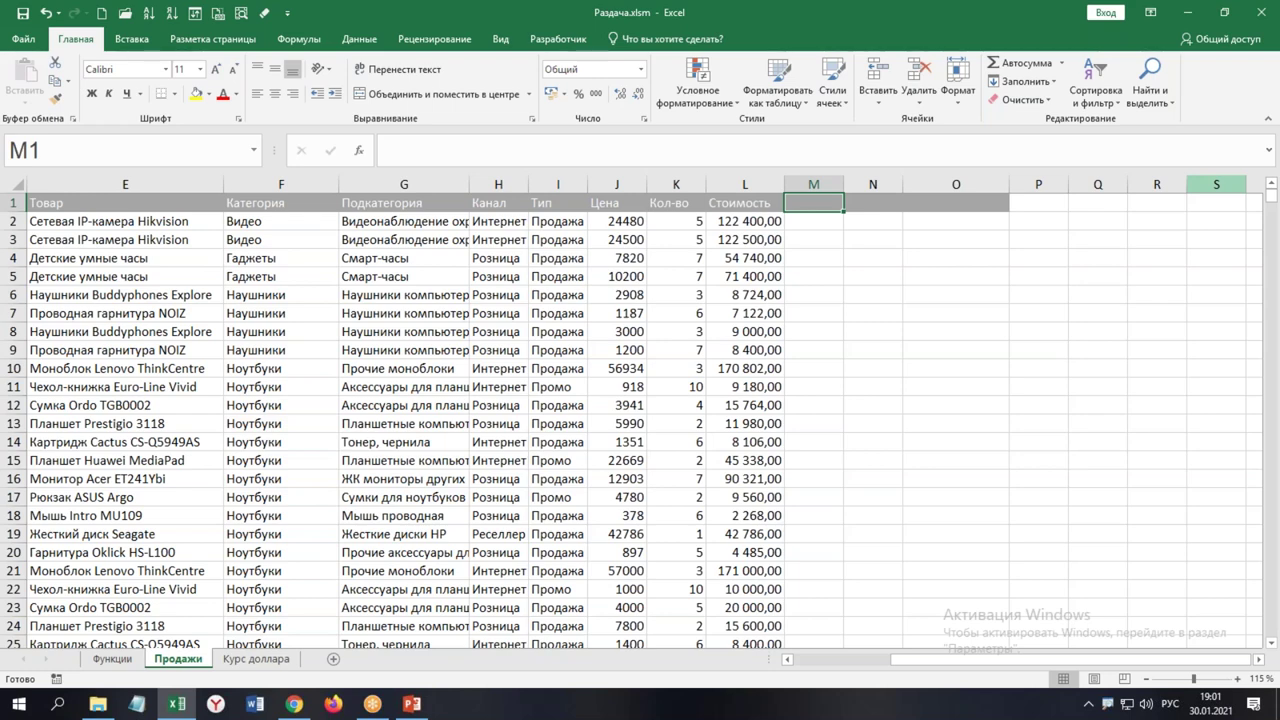
type("Сезон")
key("Return")
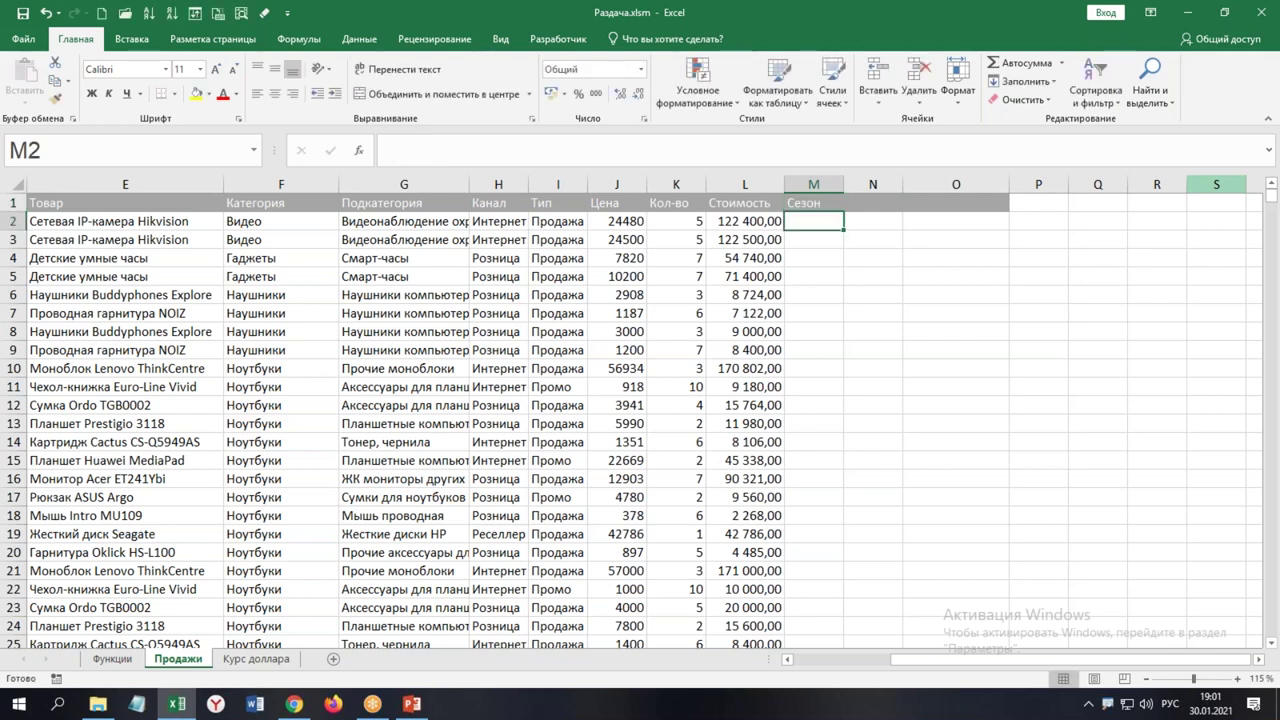
Start a =ПЕРЕКЛЮЧ formula in M2, view its arguments, then cancel the entry
type("=пе")
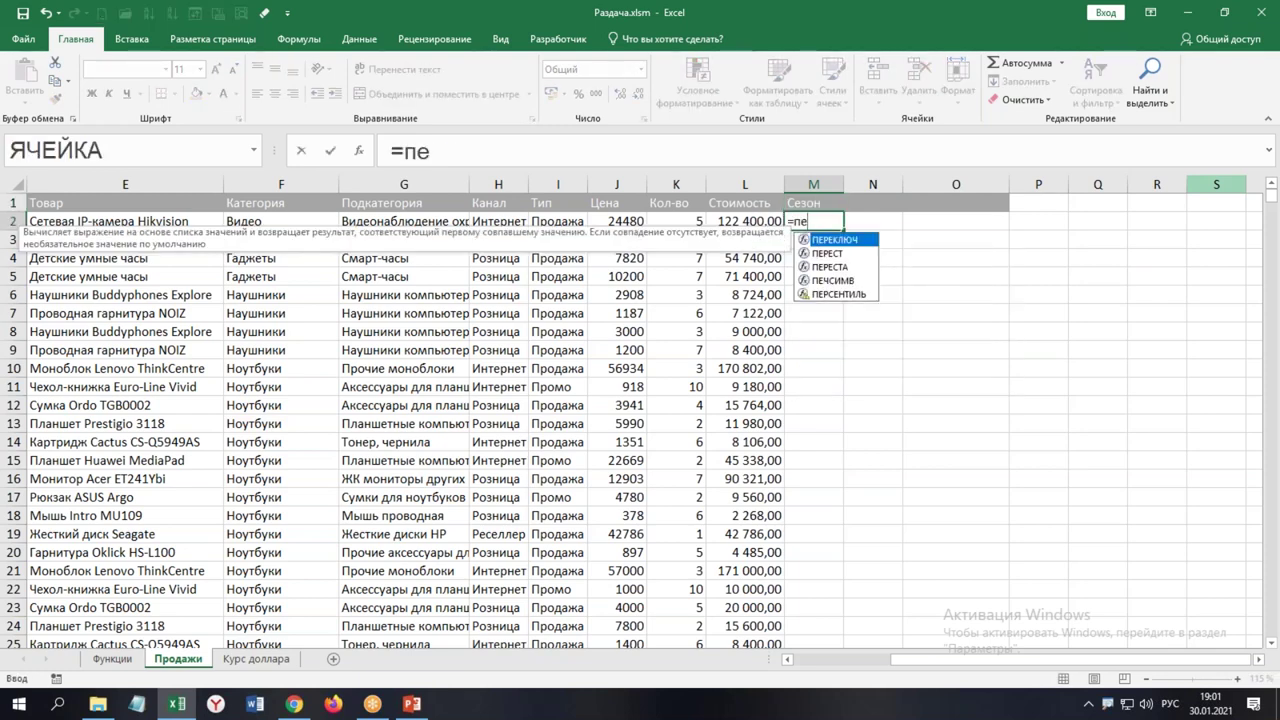
key("Tab")
key("ctrl+a")
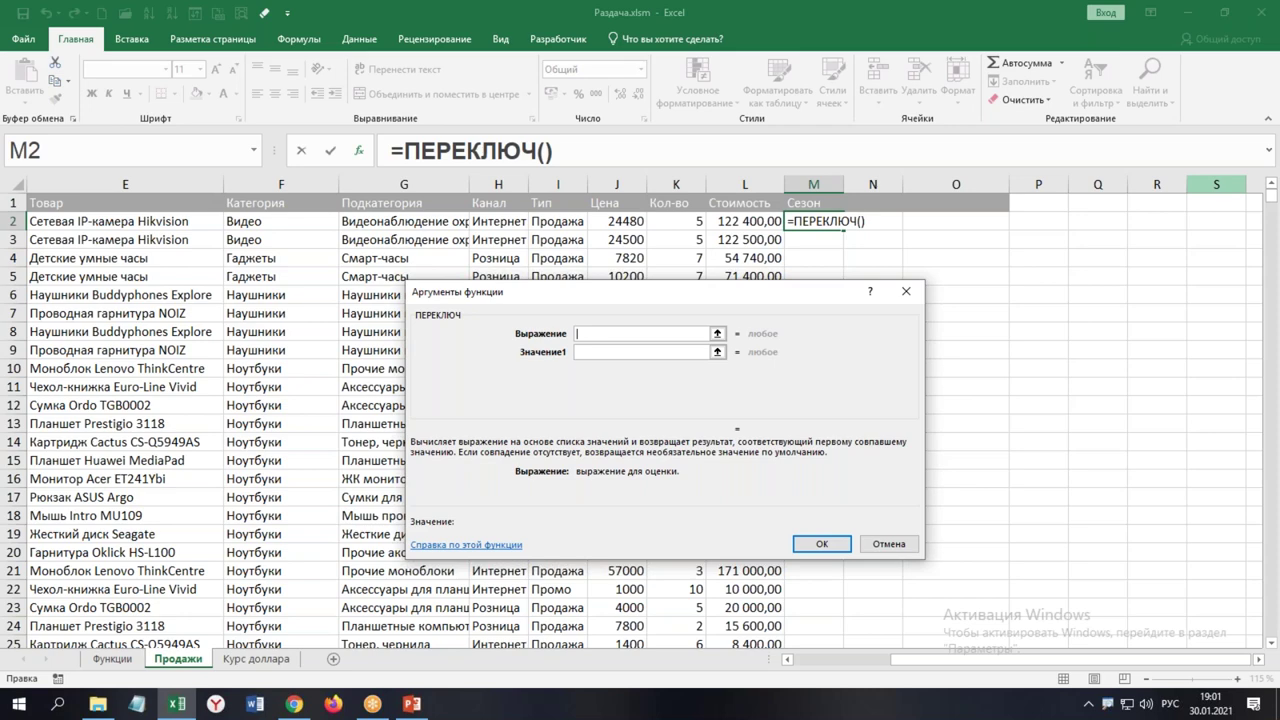
key("Escape")
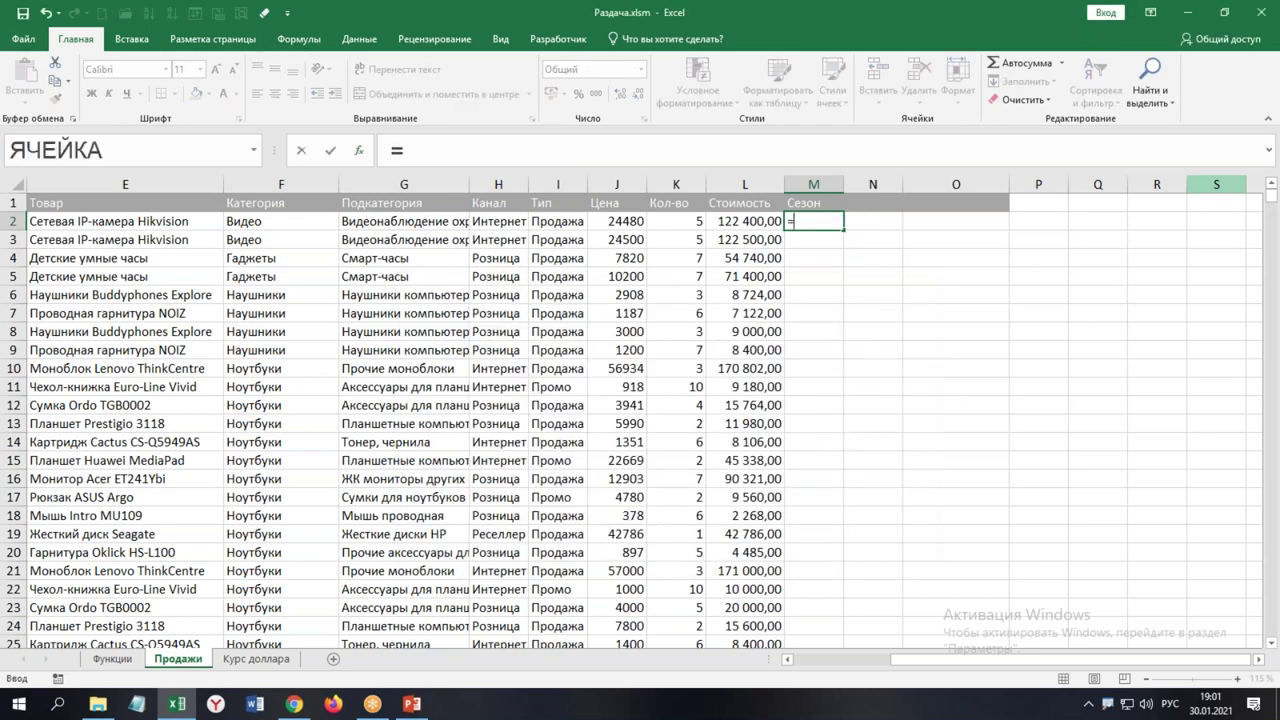
Re-enter =ПЕРЕКЛЮЧ in M2 after removing stray characters and show its empty arguments dialog
type("х")
key("BackSpace")
key("alt+shift")
type("{")
key("BackSpace")
key("alt+shift")
type("пе")
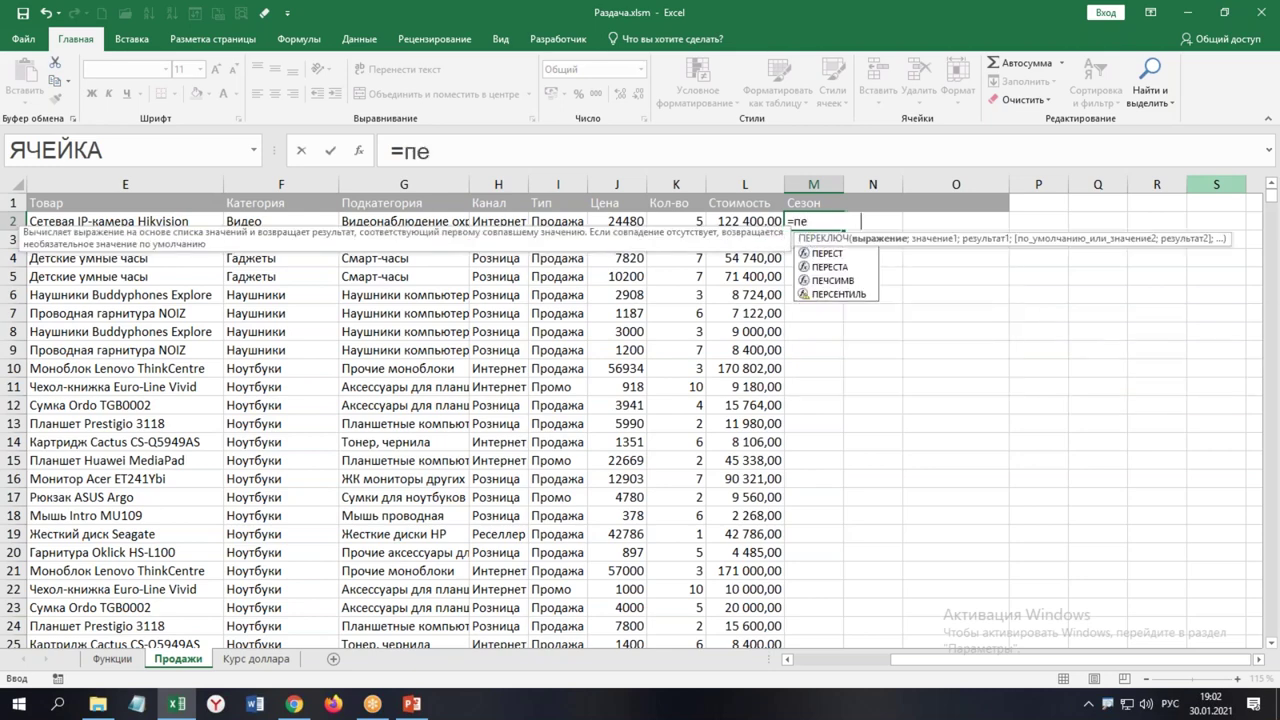
key("Tab")
key("ctrl+a")
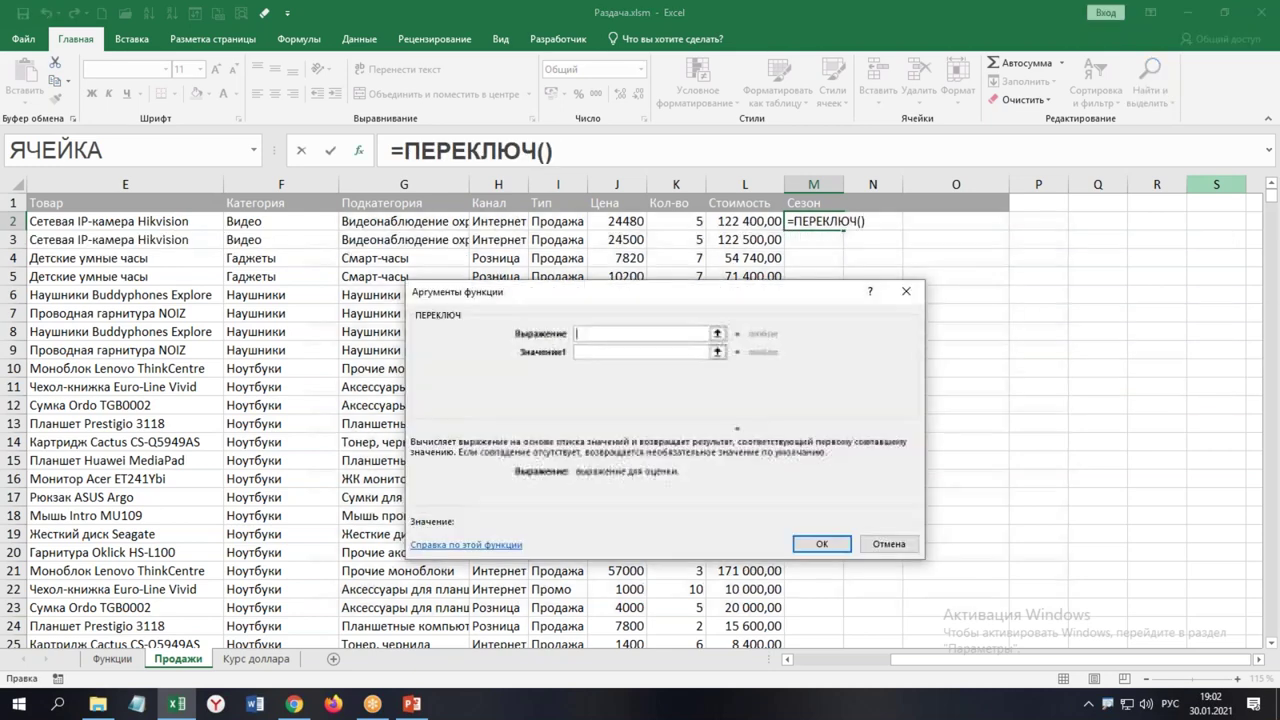
Set the ПЕРЕКЛЮЧ expression to МЕСЯЦ(B2)
type("месяц")
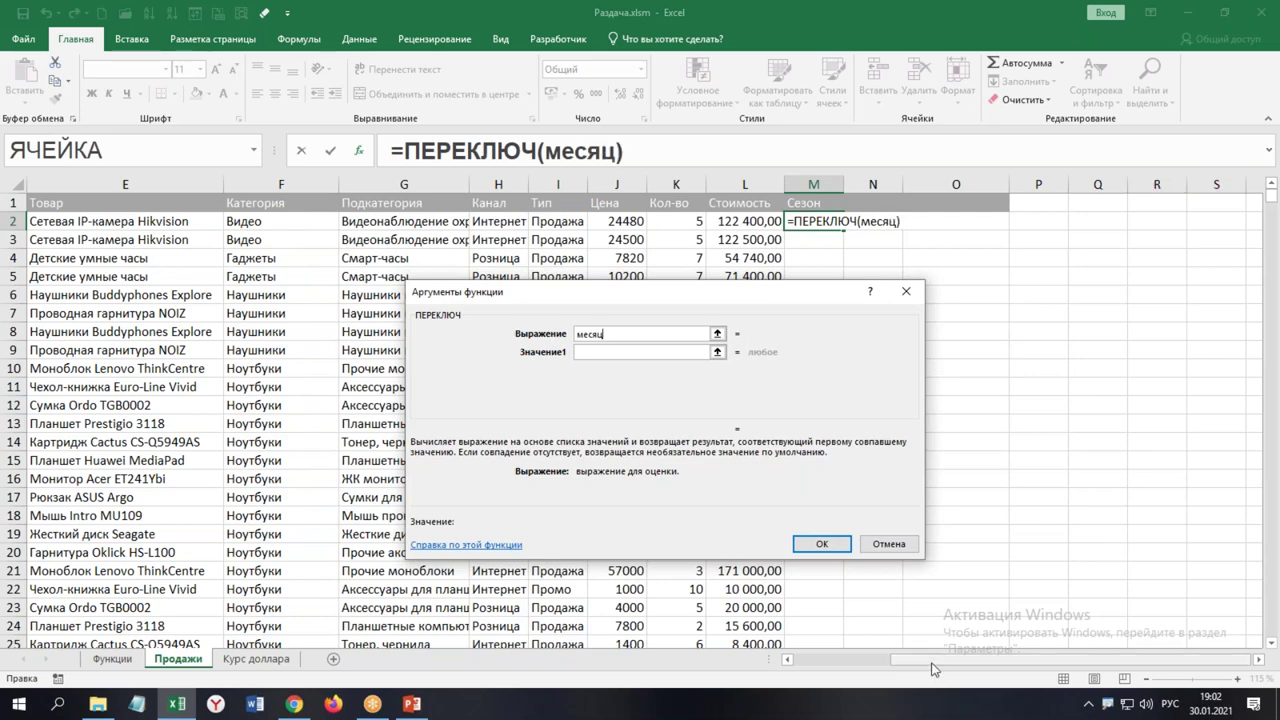
left_click_drag(1000, 659, 905, 659)
left_click(150, 221)
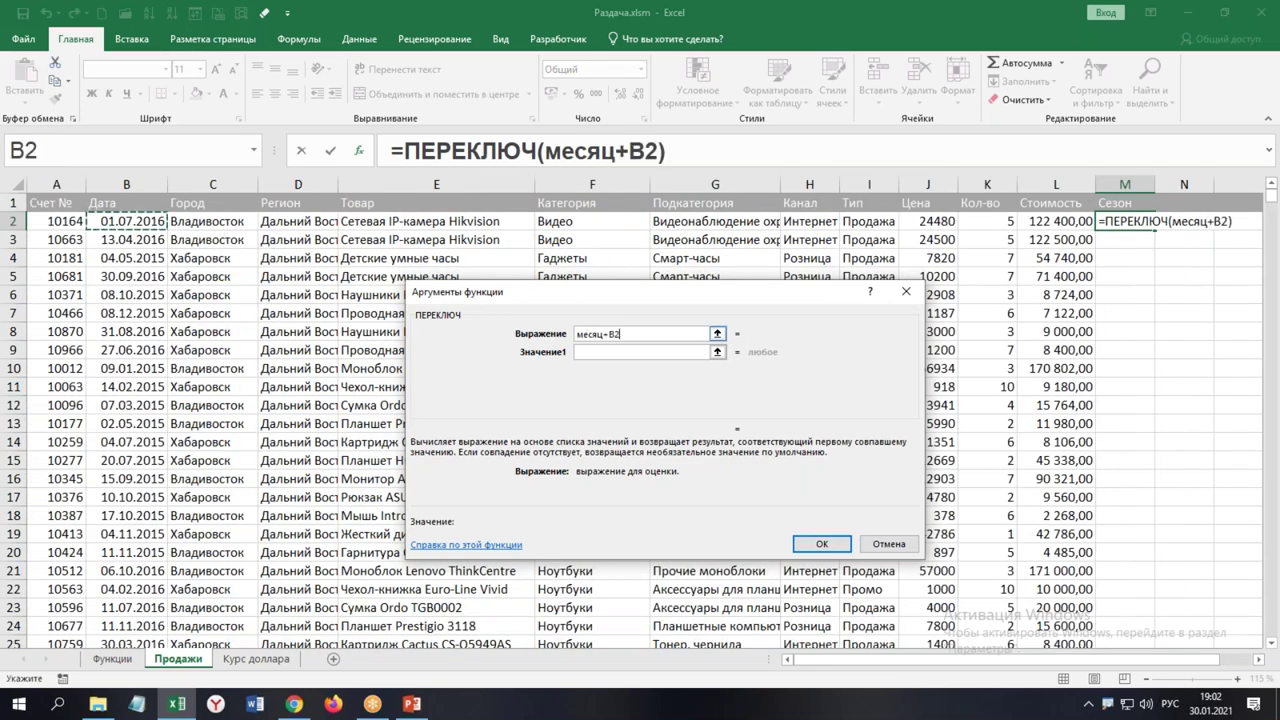
left_click(620, 334)
key("BackSpace")
key("BackSpace")
key("BackSpace")
type("(")
left_click(141, 221)
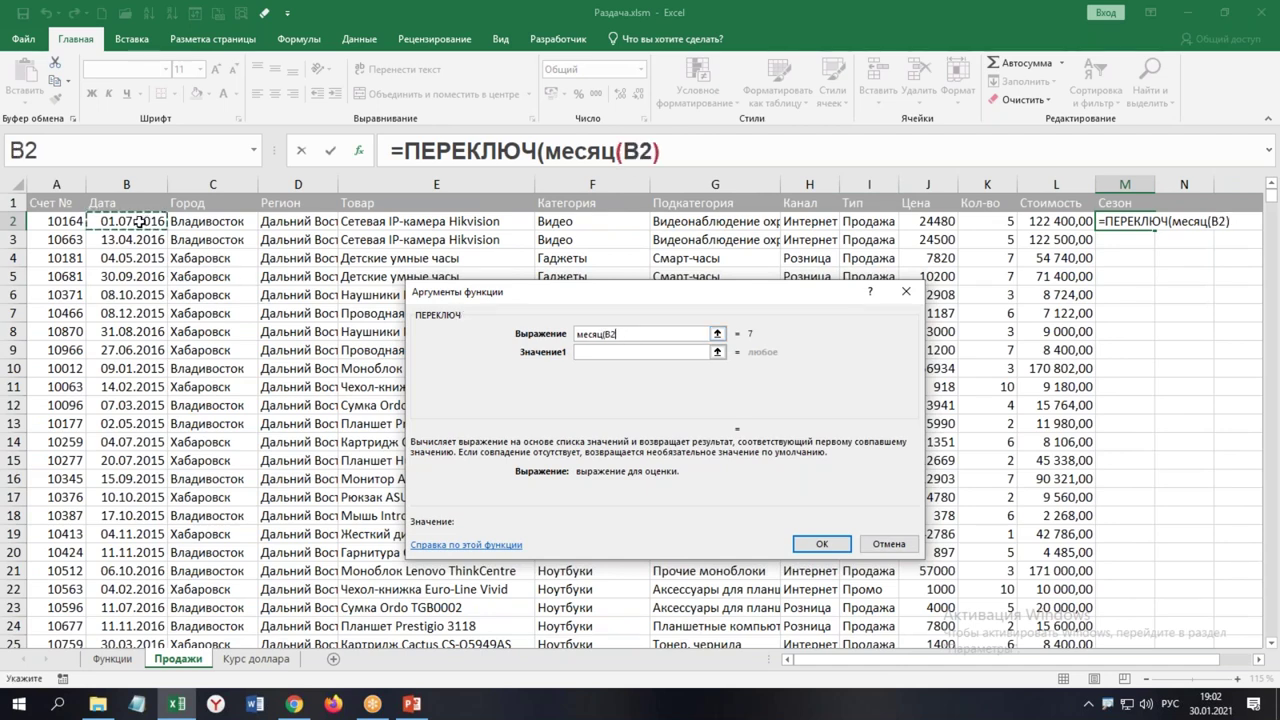
type(")")
Map months 1–2 to зима, 3–5 to весна and 6 to лето
key("Tab")
type("1")
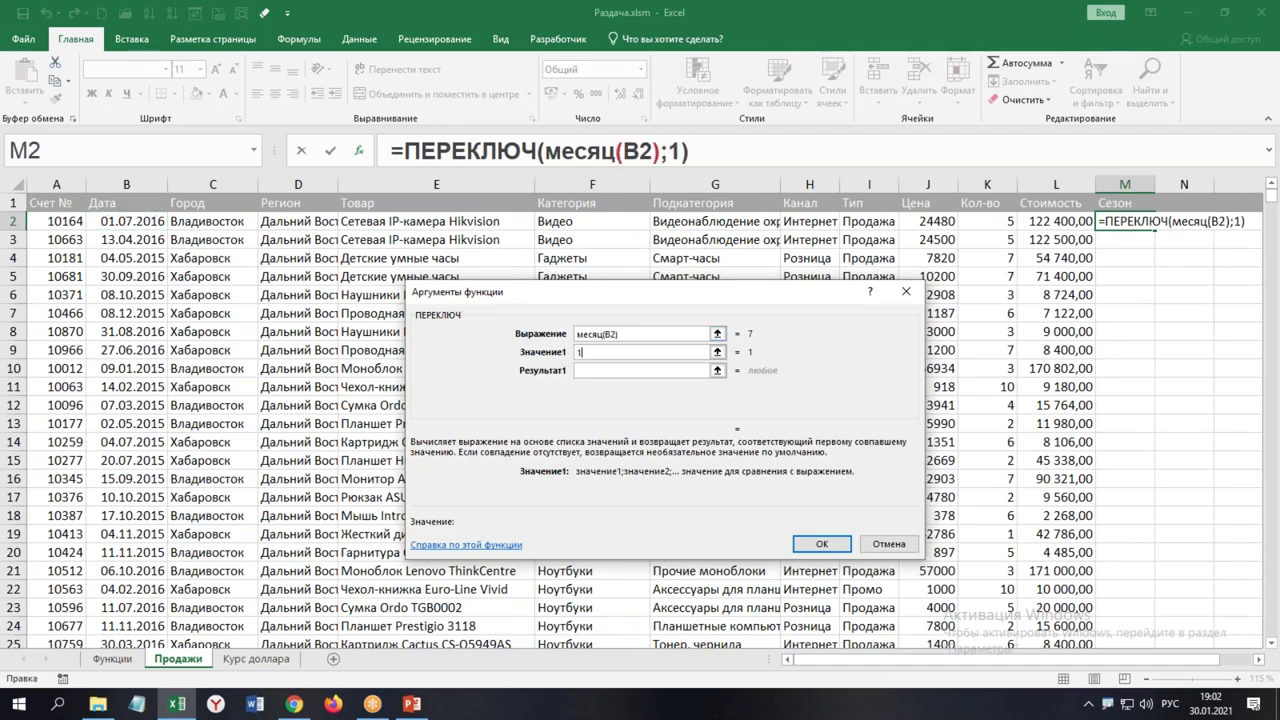
key("Tab")
type("зима")
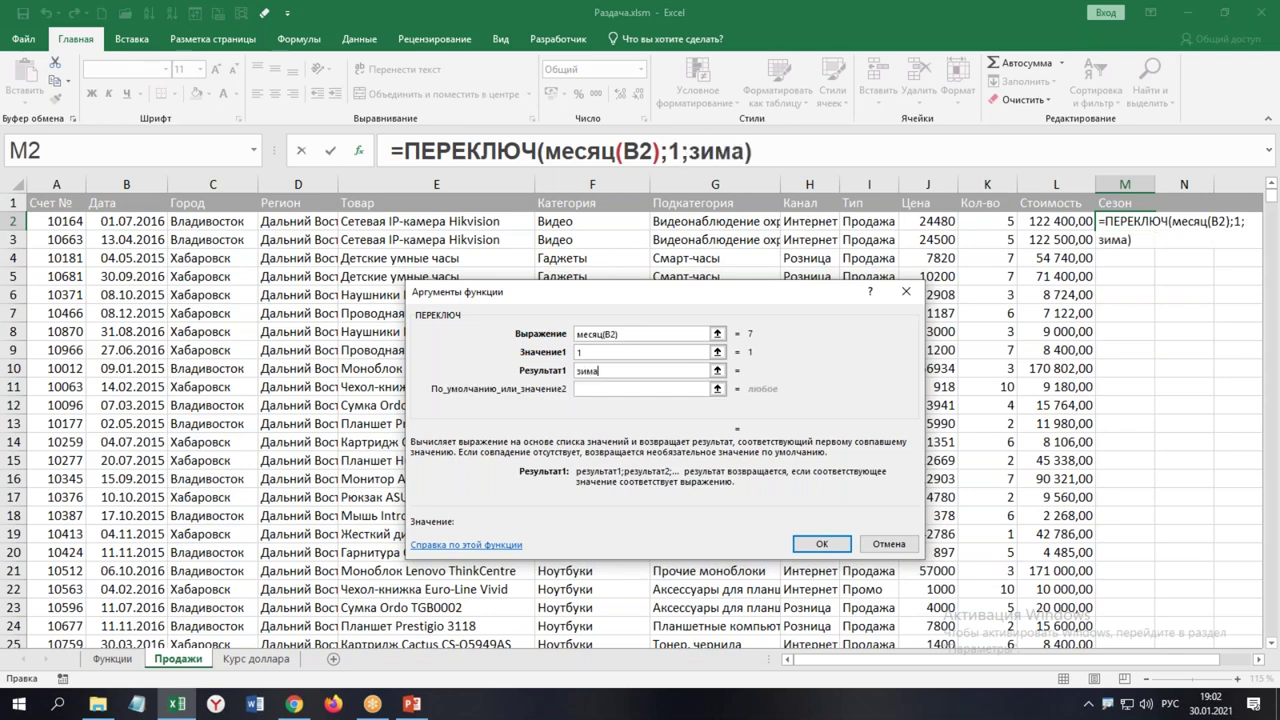
key("Tab")
type("2")
key("Tab")
type("зима")
key("Tab")
type("3")
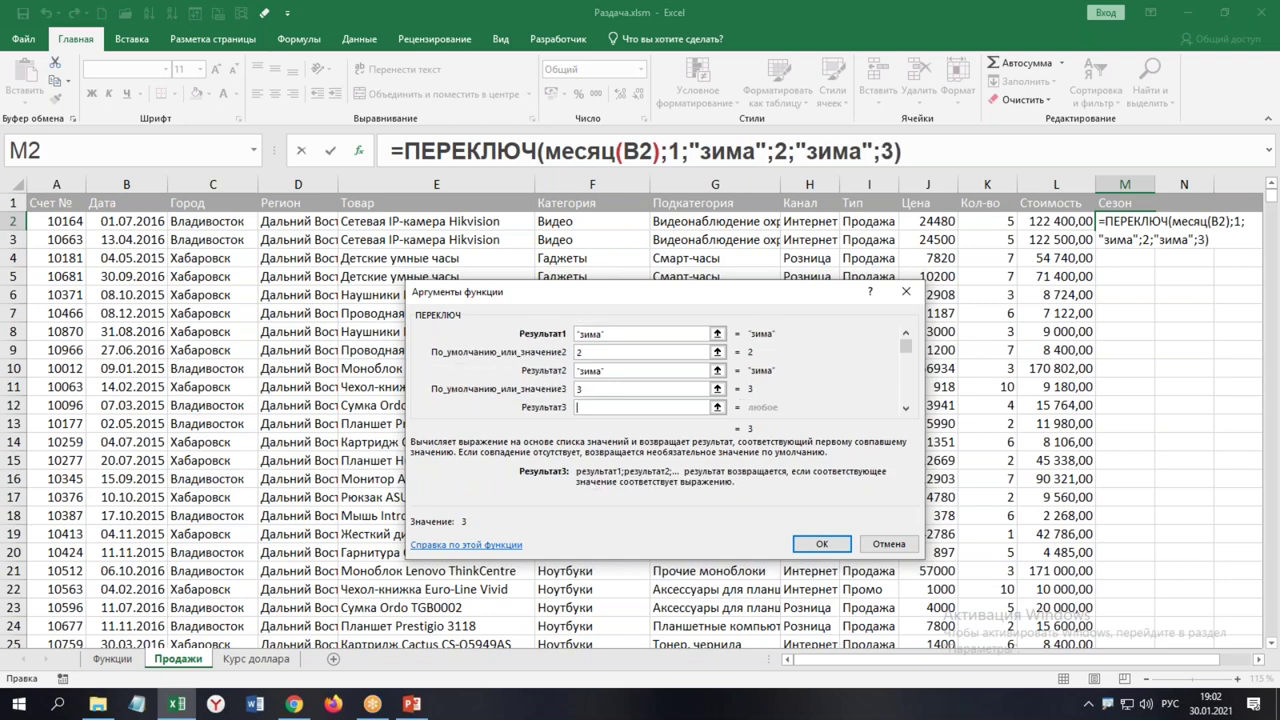
key("Tab")
type("весна")
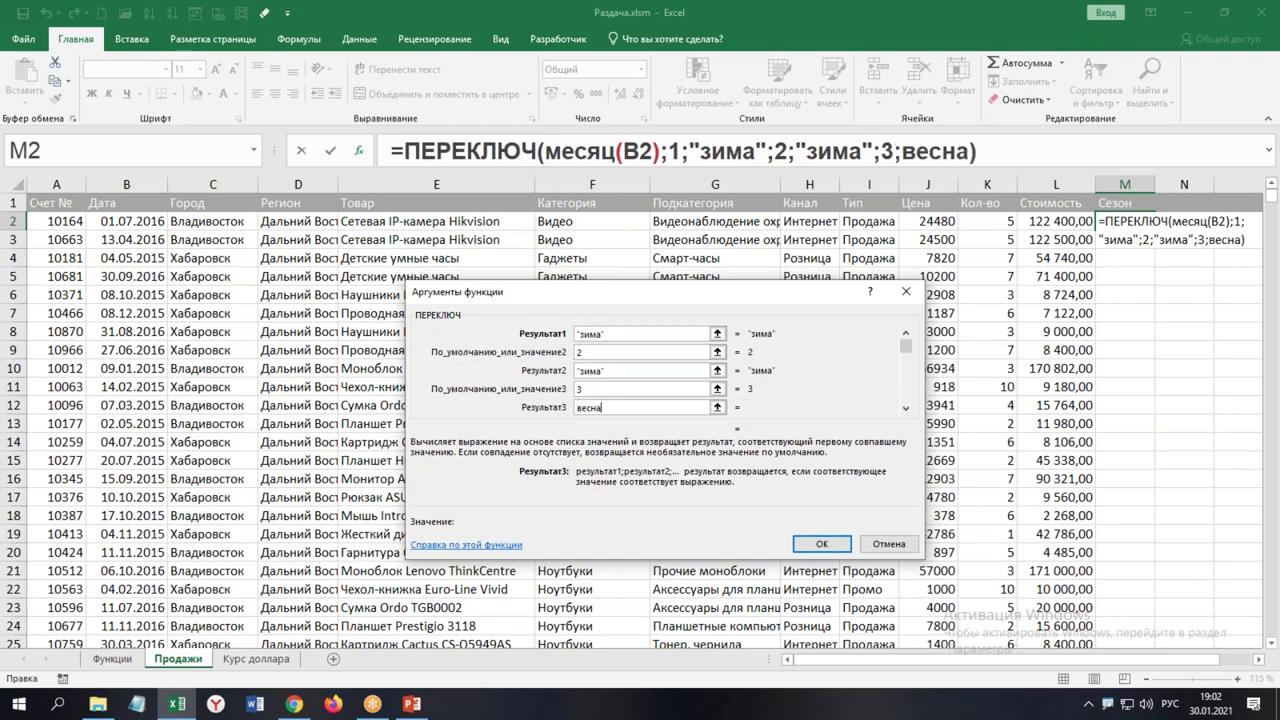
key("Tab")
type("весна")
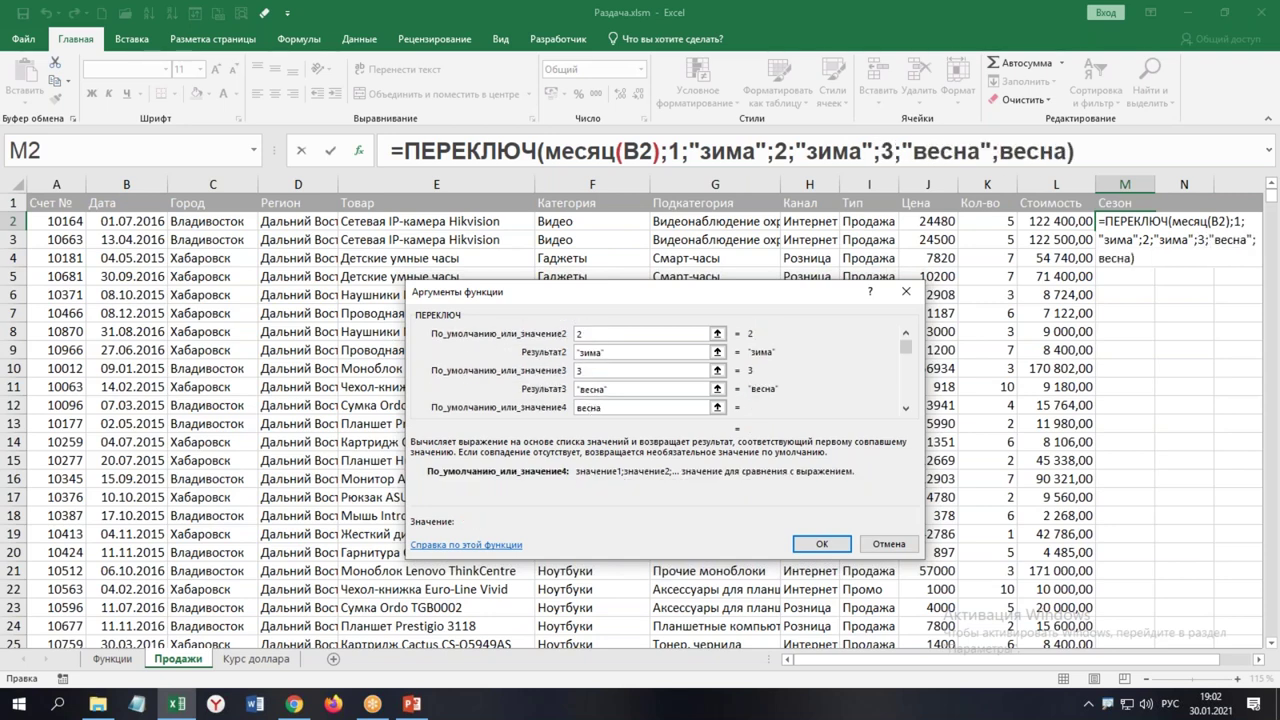
key("BackSpace")
key("BackSpace")
key("BackSpace")
key("BackSpace")
key("BackSpace")
type("4")
key("Tab")
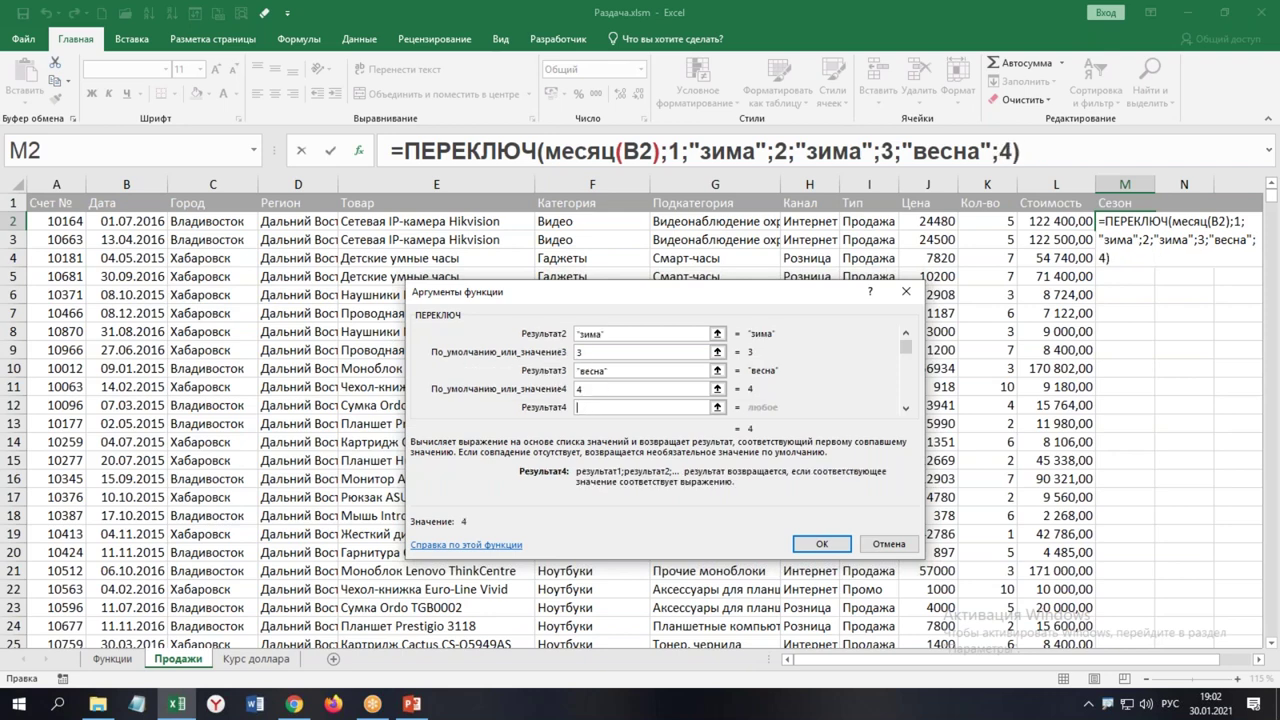
type("весна")
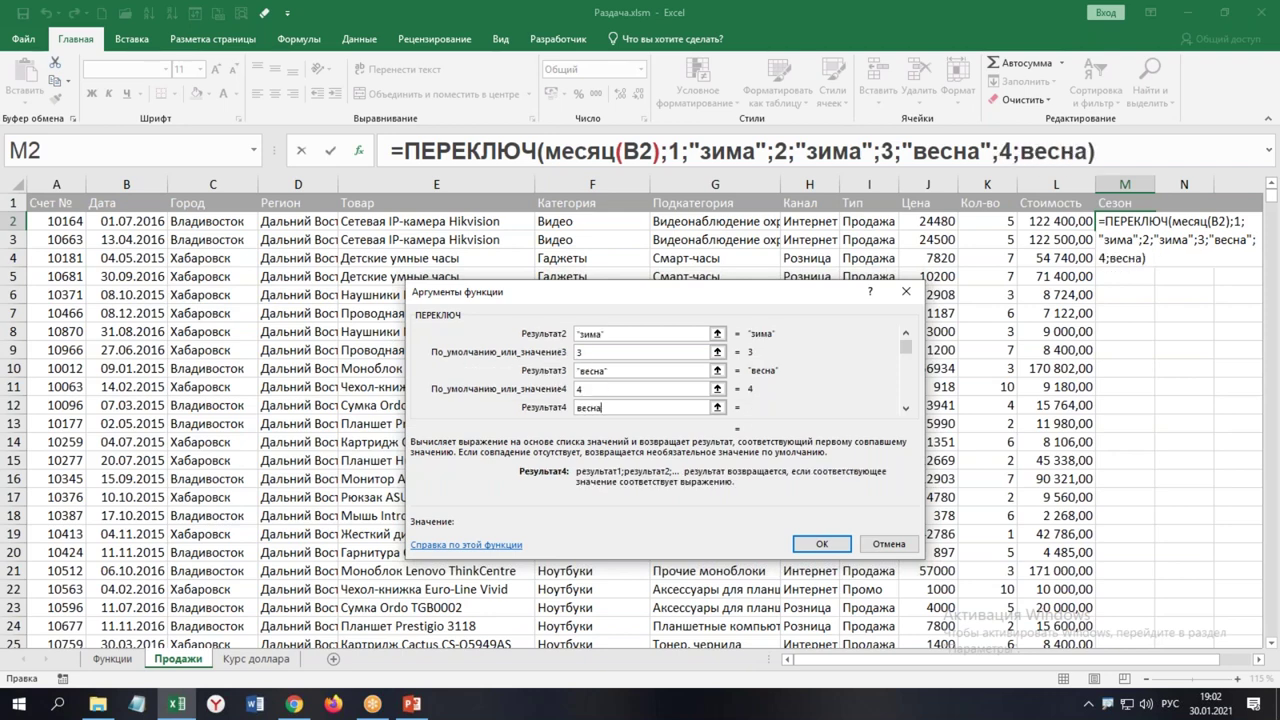
key("Tab")
type("5")
key("Tab")
type("вечсн")
key("BackSpace")
key("BackSpace")
key("BackSpace")
type("сна")
key("Tab")
type("6")
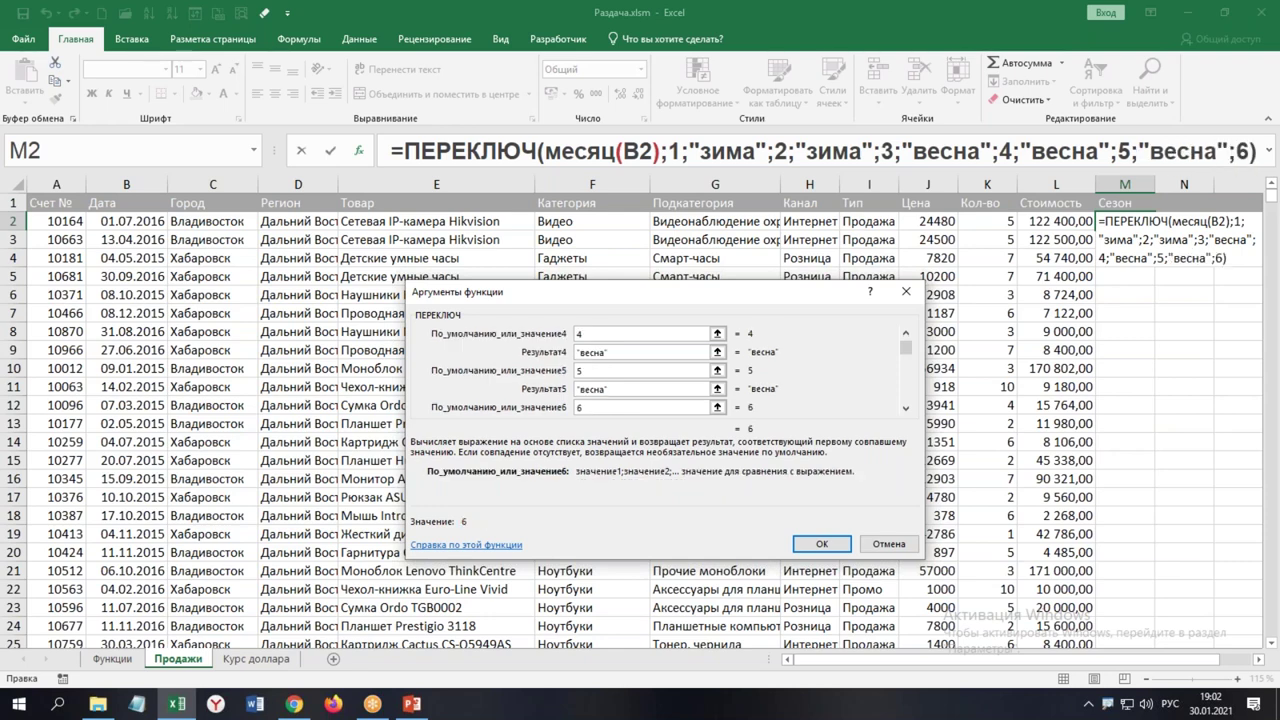
key("Tab")
type("лето")
key("Tab")
Map months 7–8 to лето, 9–11 to осень and 12 to зима, and confirm the formula
type("7;\"")
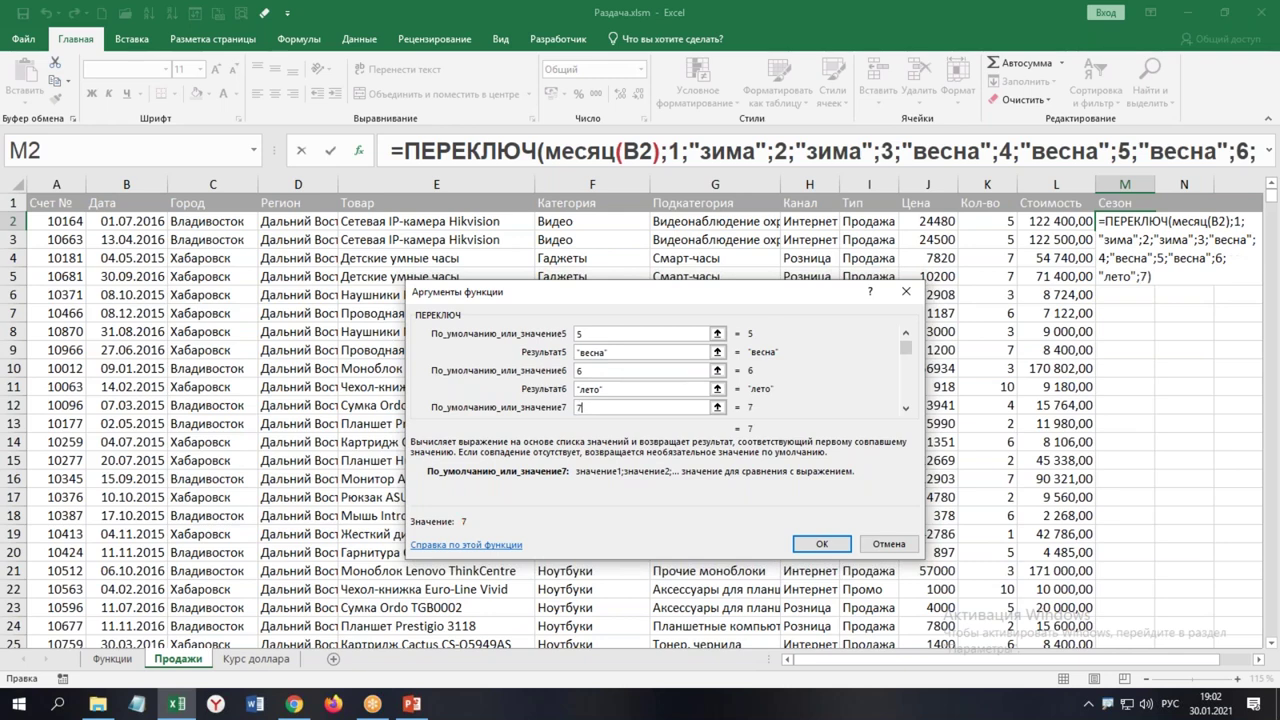
type("лето")
key("Tab")
type("8")
key("Tab")
type("лето")
key("Tab")
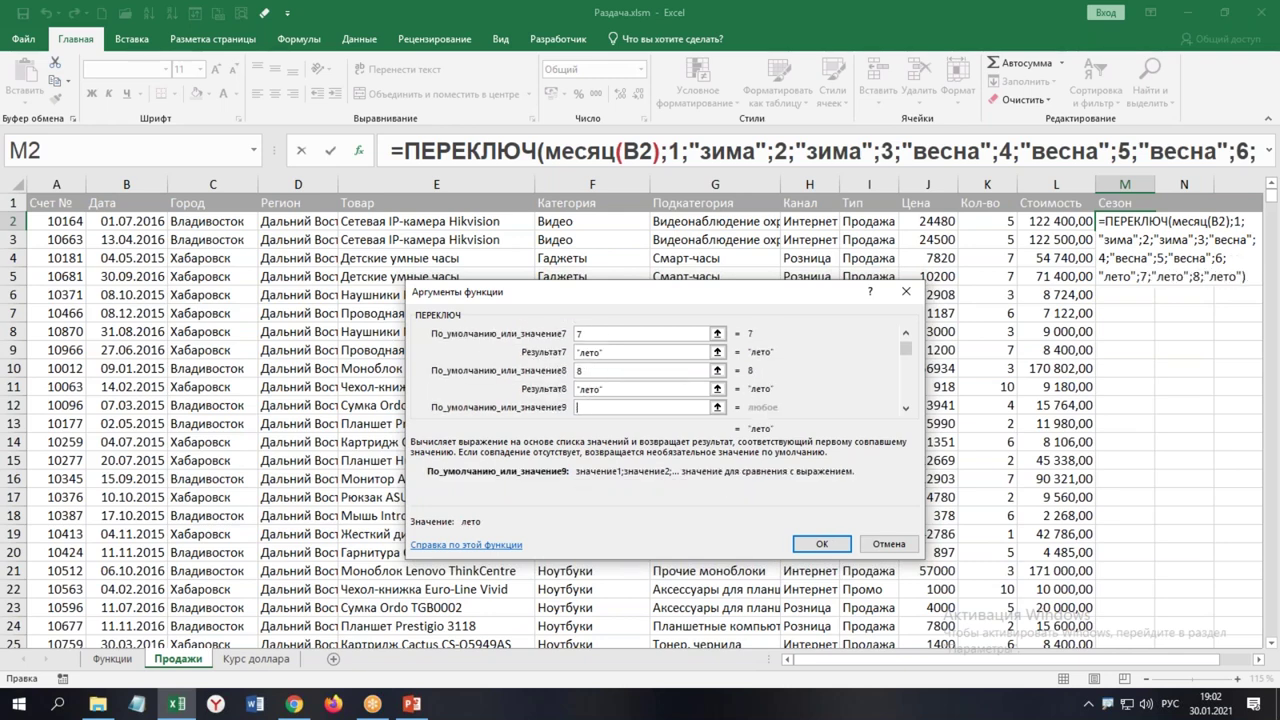
type("9")
key("Tab")
type("осень")
key("Tab")
type("10")
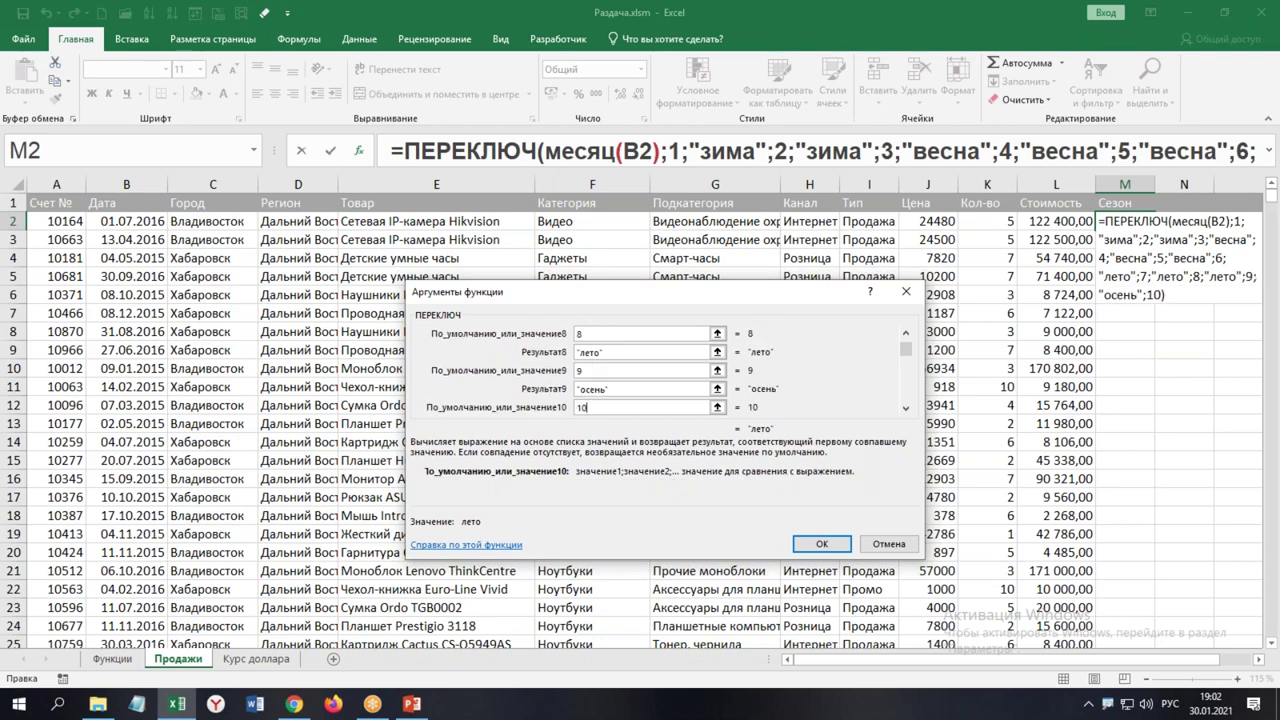
key("Tab")
type("осень")
key("Tab")
type("11")
key("Tab")
type("осень")
key("Tab")
type("12")
key("Tab")
type("зима")
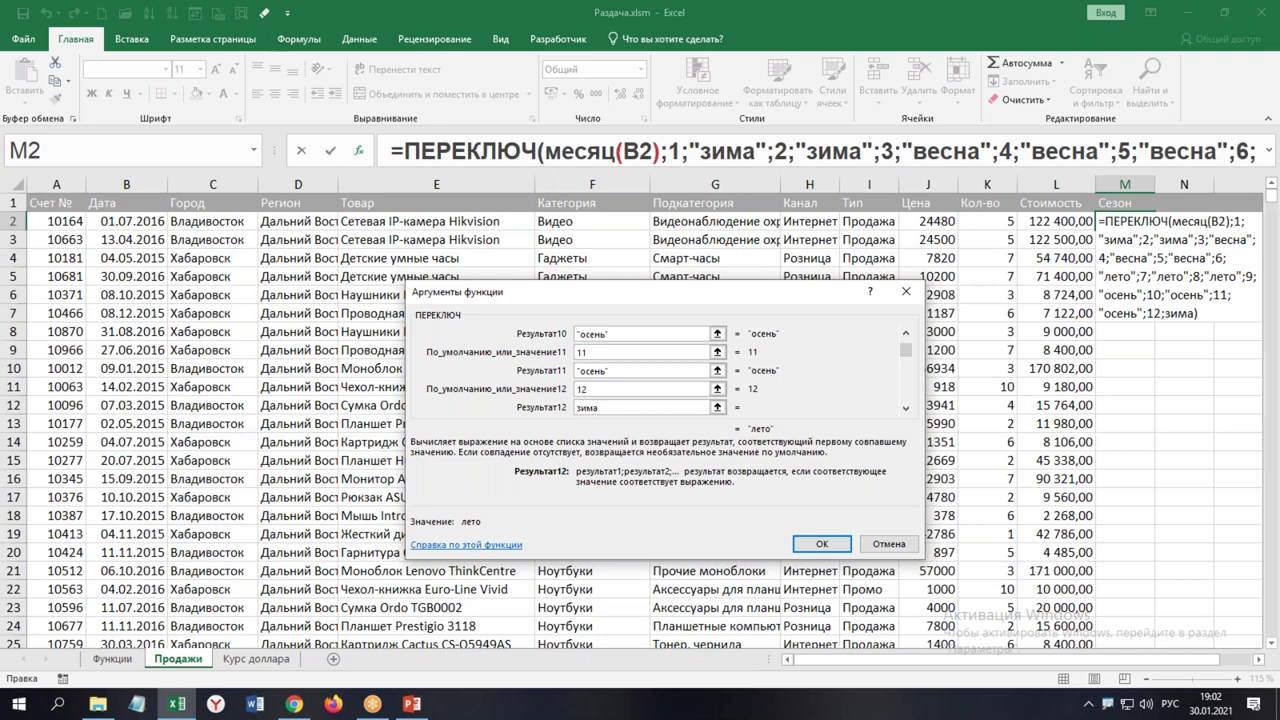
left_click(824, 545)
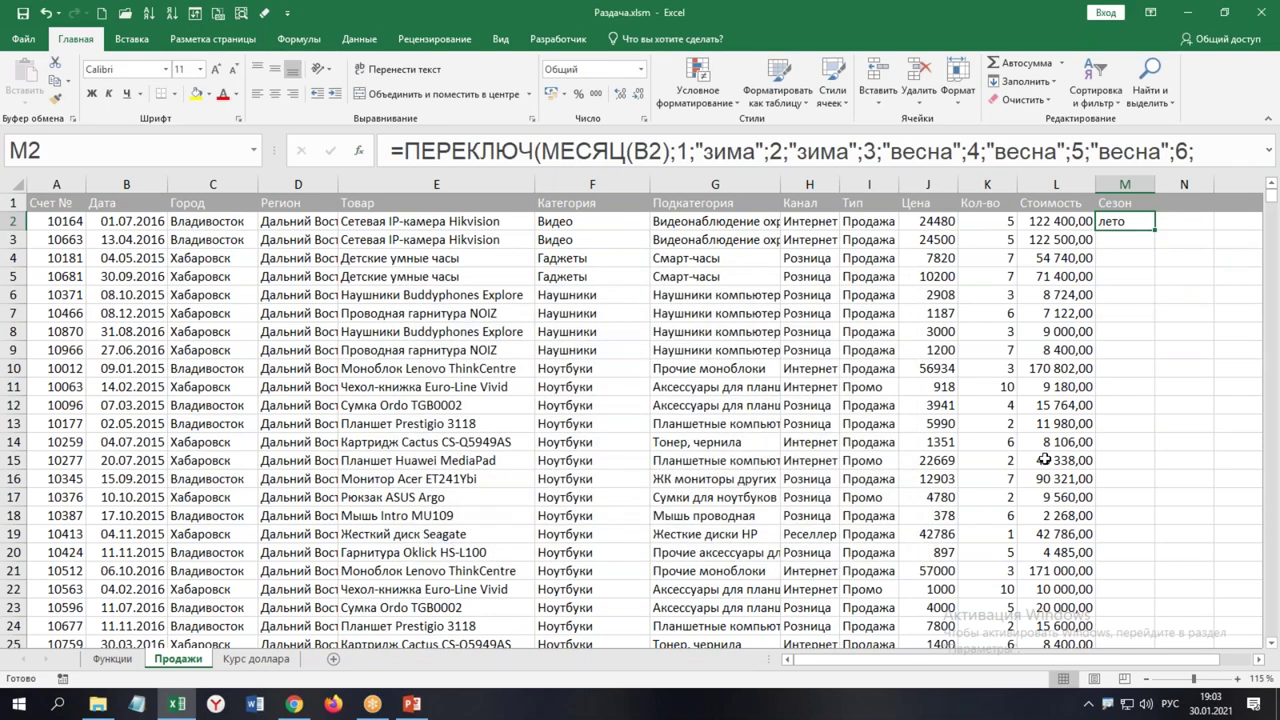
Fill the season formula down column M and spot-check results in several rows
double_click(1154, 233)
left_click(1127, 258)
left_click(1127, 313)
left_click(1130, 333)
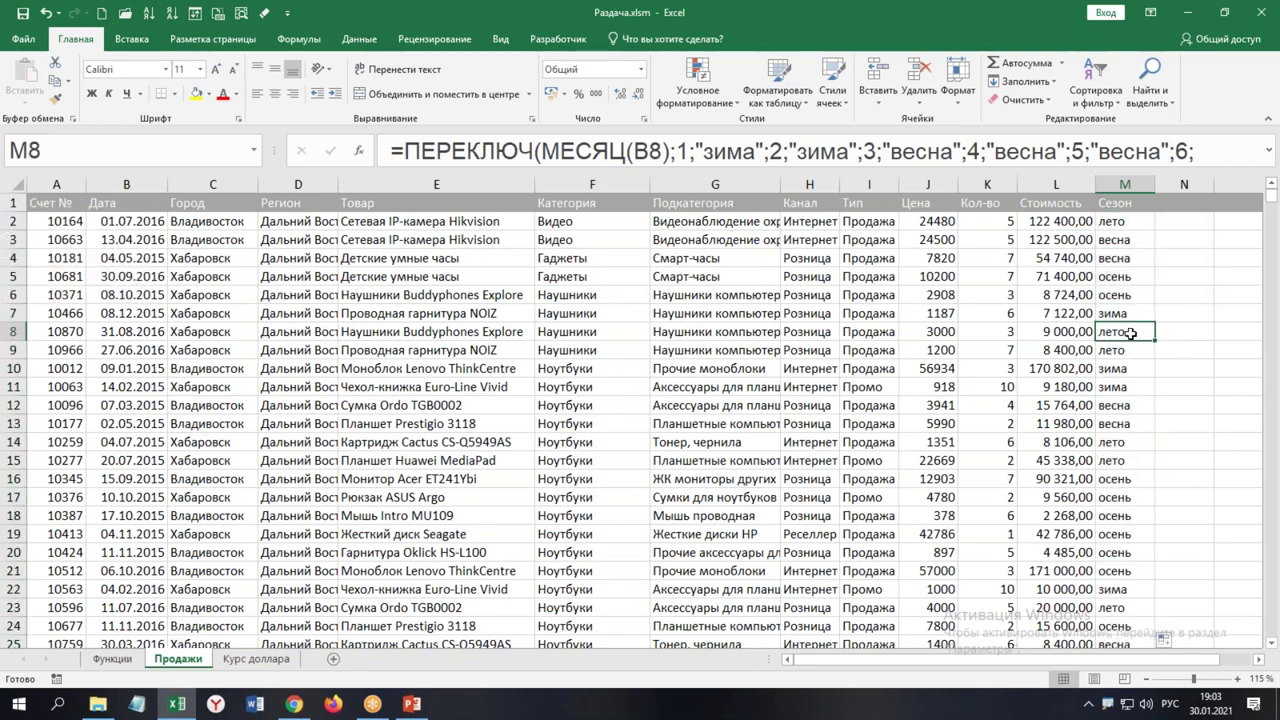
Clear the Сезон values from M3 downward, keeping only лето in M2
left_click(1123, 207)
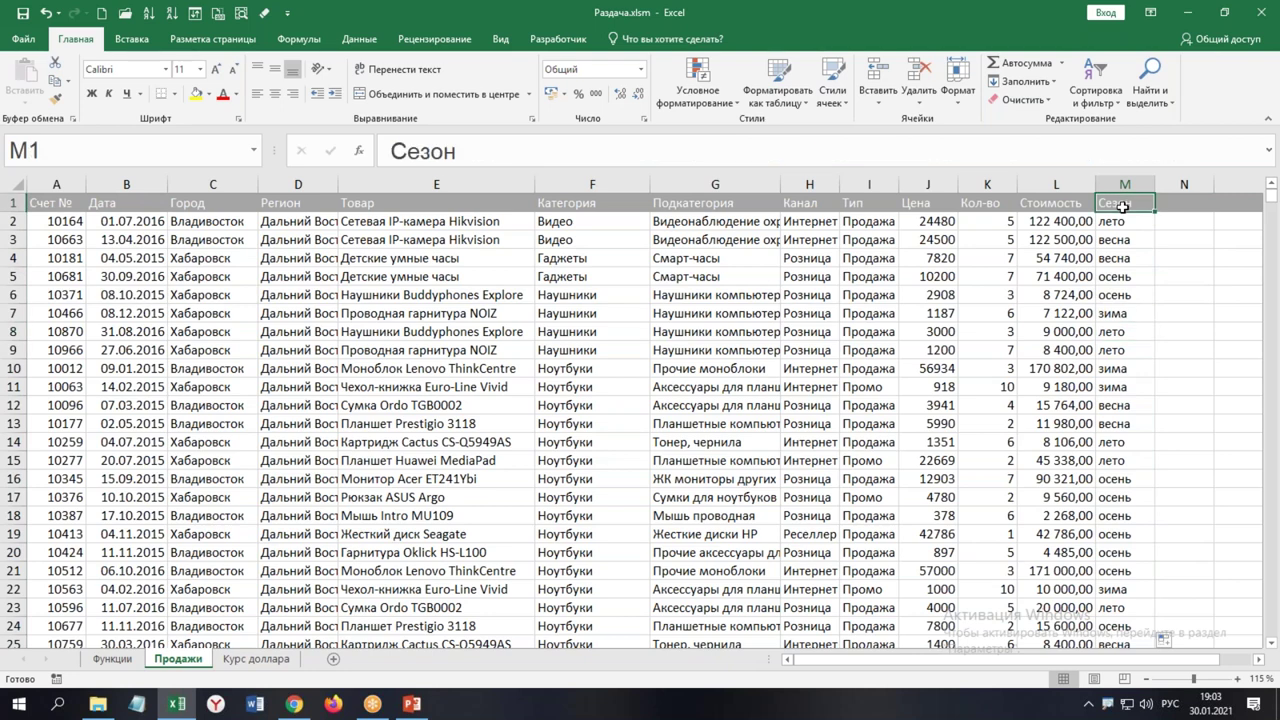
key("ctrl+shift+Down")
key("Delete")
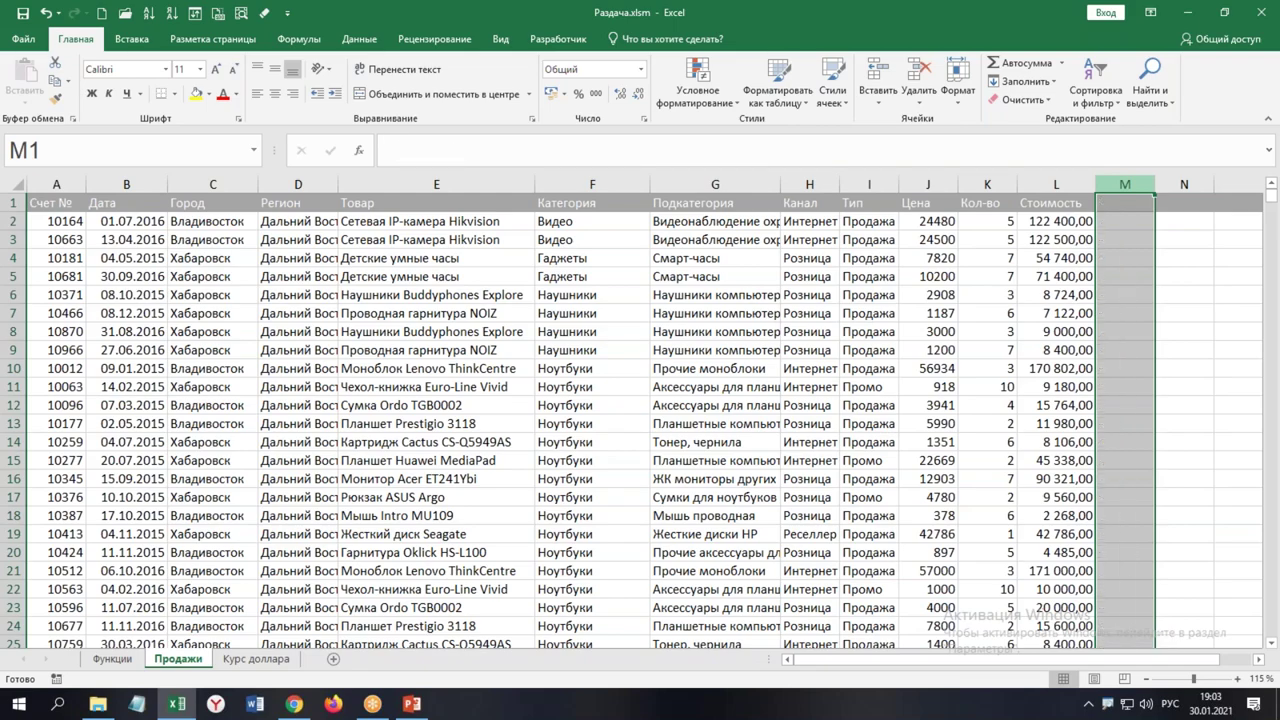
key("ctrl+z")
key("Down")
key("Down")
key("Up")
key("ctrl+shift+Down")
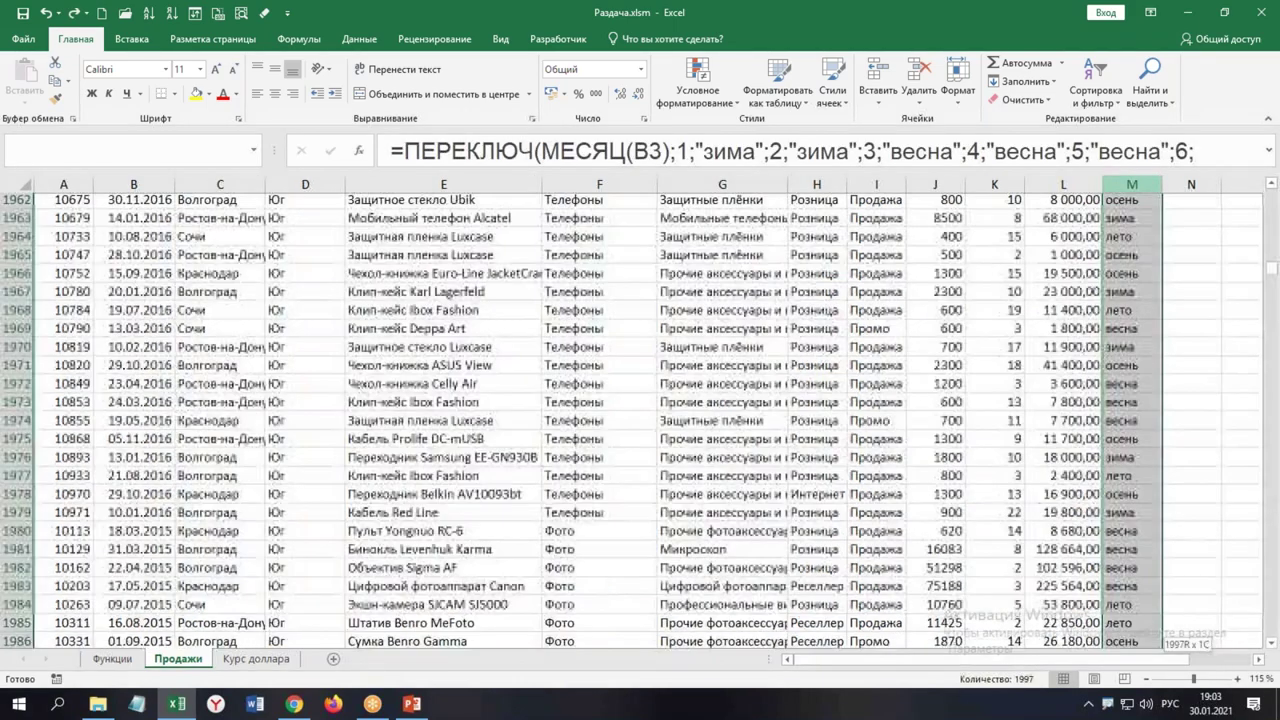
key("Delete")
key("ctrl+shift+Up")
key("ctrl+Up")
key("Down")
key("Down")
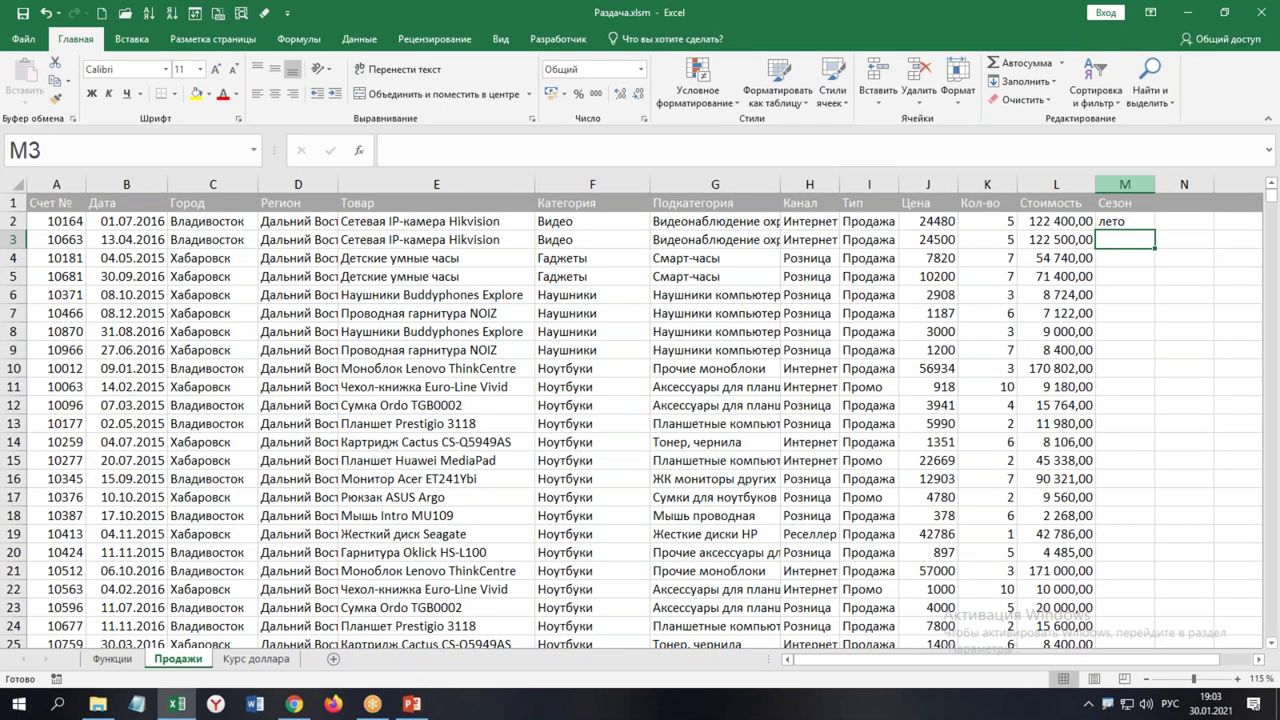
key("alt+F11")
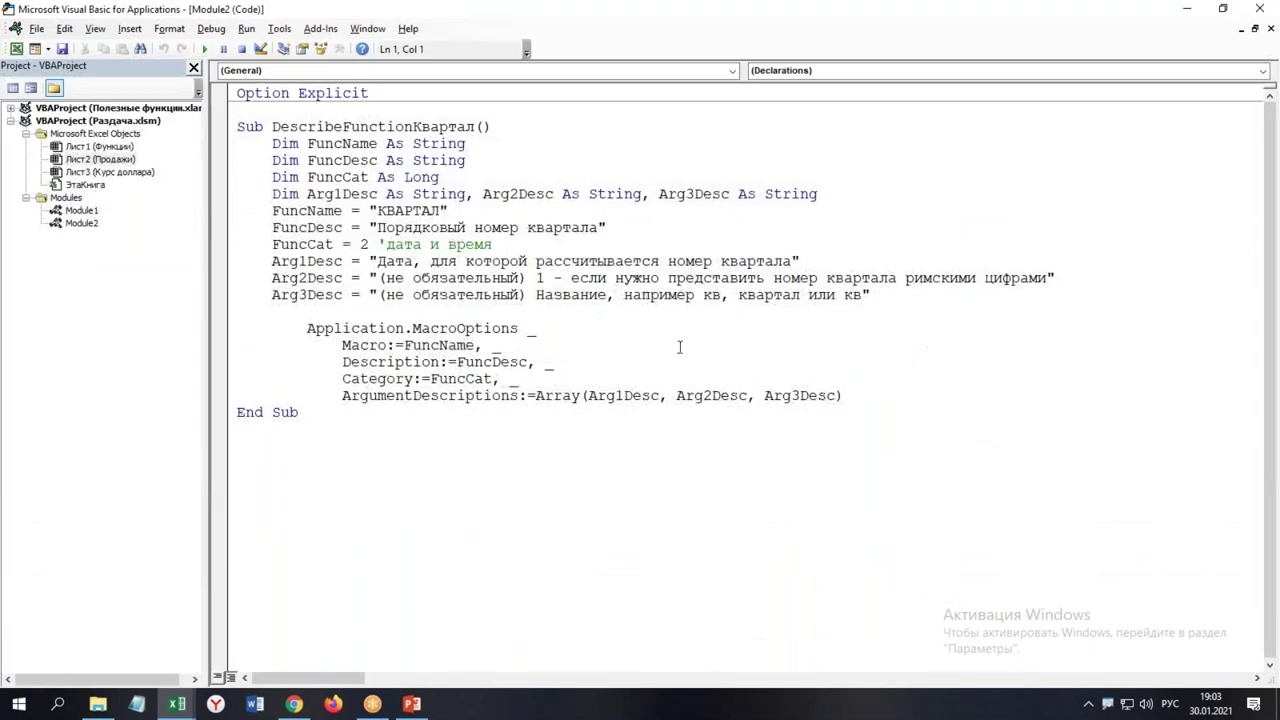
In Module1 below КВАРТАЛ, begin a new line 'Function СЕЗОН('
double_click(84, 211)
left_click(280, 378)
key("super+space")
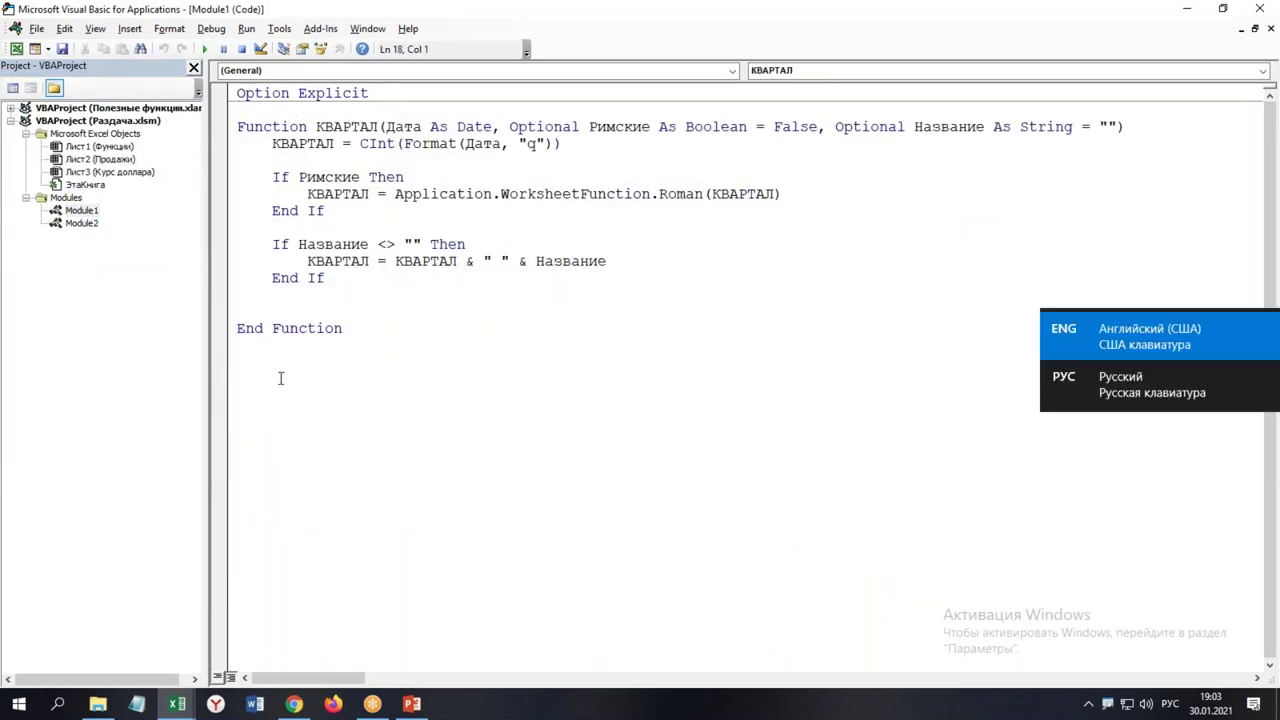
type("functyion")
key("BackSpace")
key("BackSpace")
key("BackSpace")
key("BackSpace")
type("ion")
key("super+space")
type("СЕЗОН(")
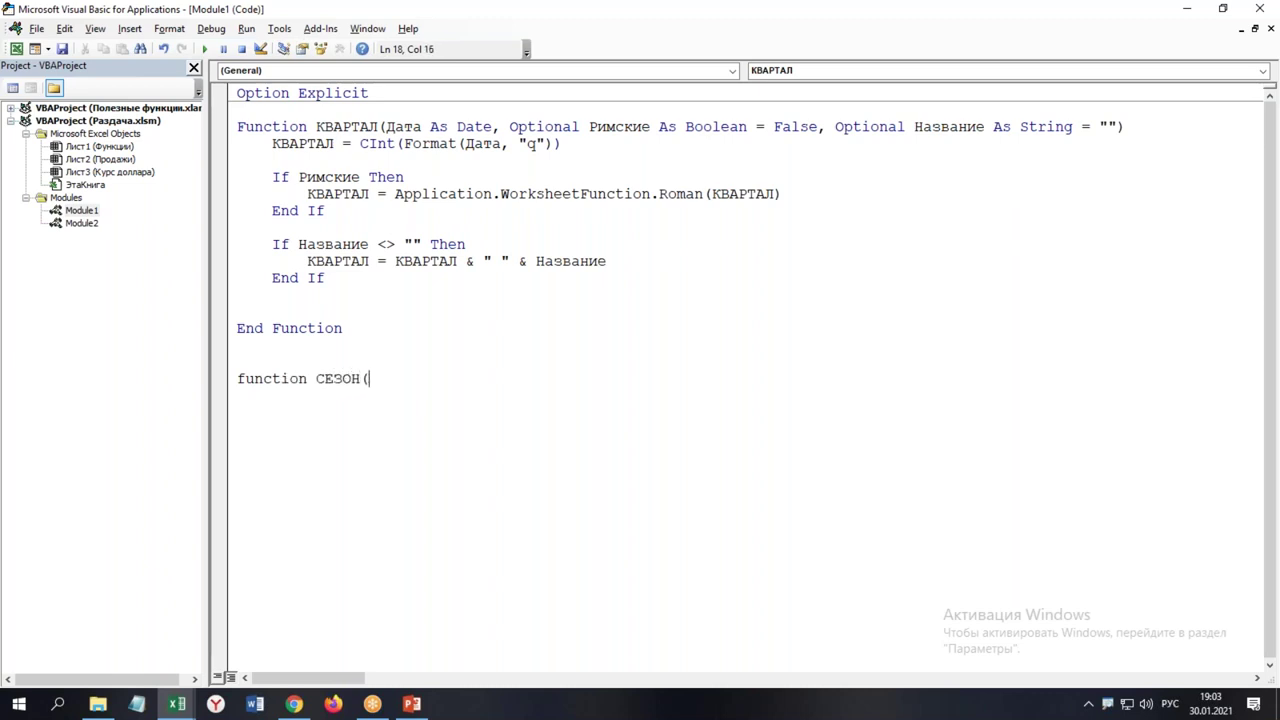
Complete the declaration with 'Дата As Date' so an End Function skeleton appears
key("super+space")
type("Lfnf")
key("BackSpace")
key("BackSpace")
key("BackSpace")
key("super+space")
type("Дата")
key("super+space")
type("as ")
type("sa")
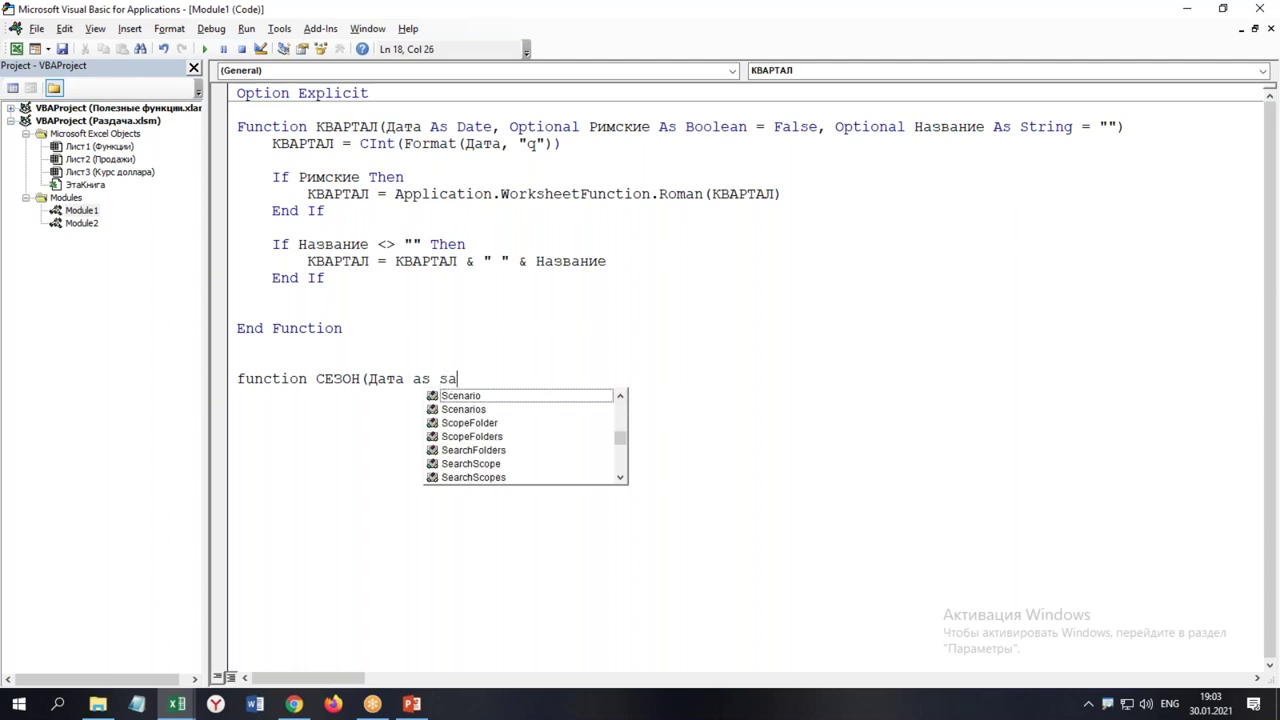
key("BackSpace")
key("BackSpace")
type("date)\\")
key("Return")
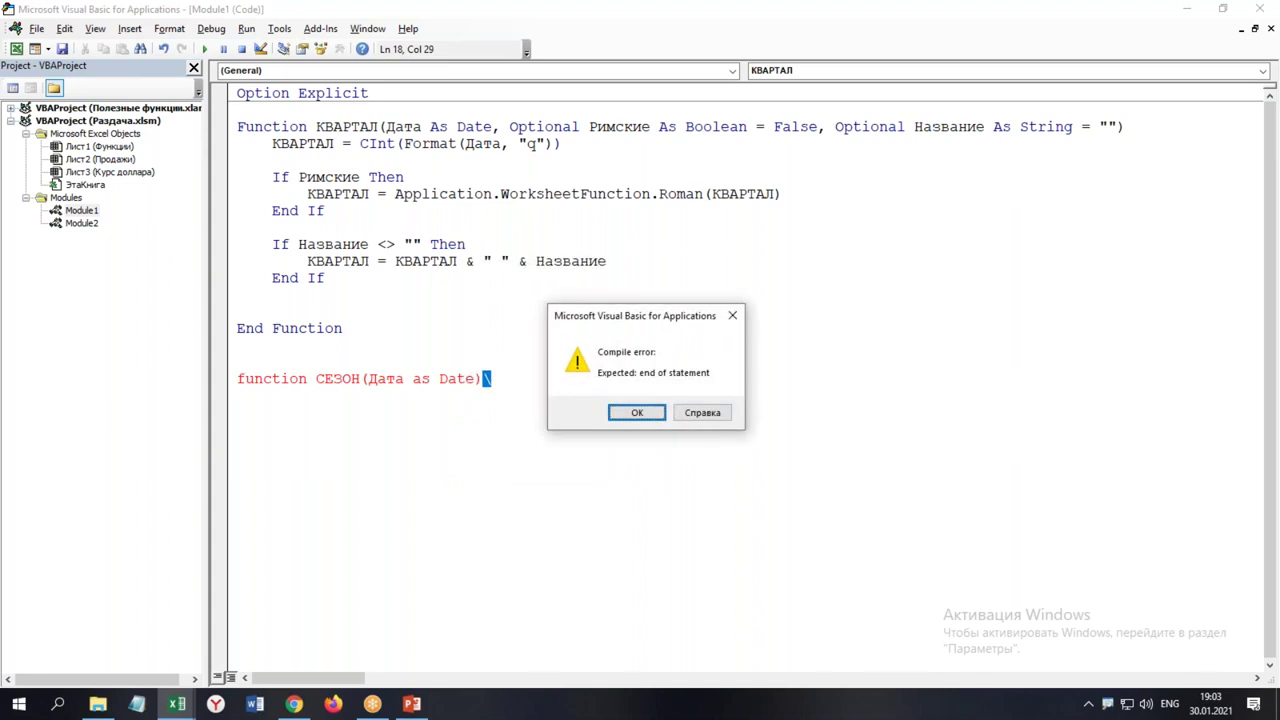
key("Return")
key("BackSpace")
key("Return")
key("Tab")
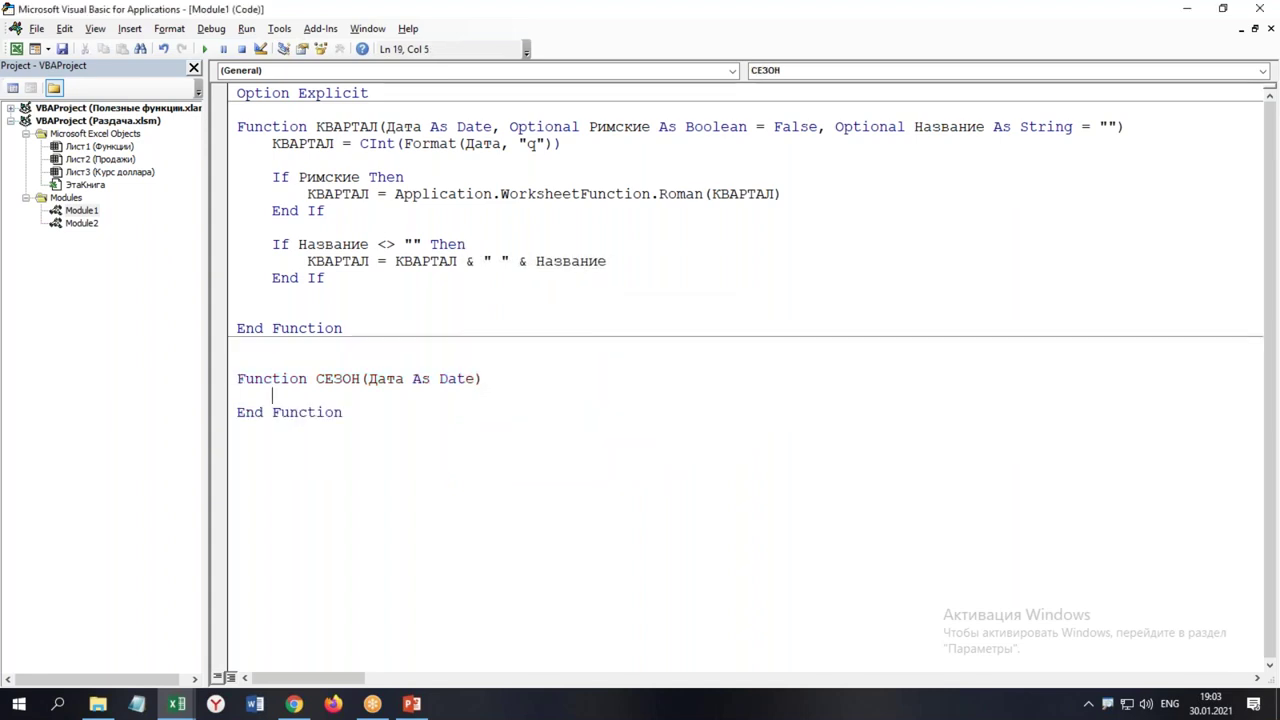
Write a Select Case Month(Дата) … End Select block in СЕЗОН
type("select case month*")
key("BackSpace")
type("(")
key("alt+shift")
type("Дата)")
key("Return")
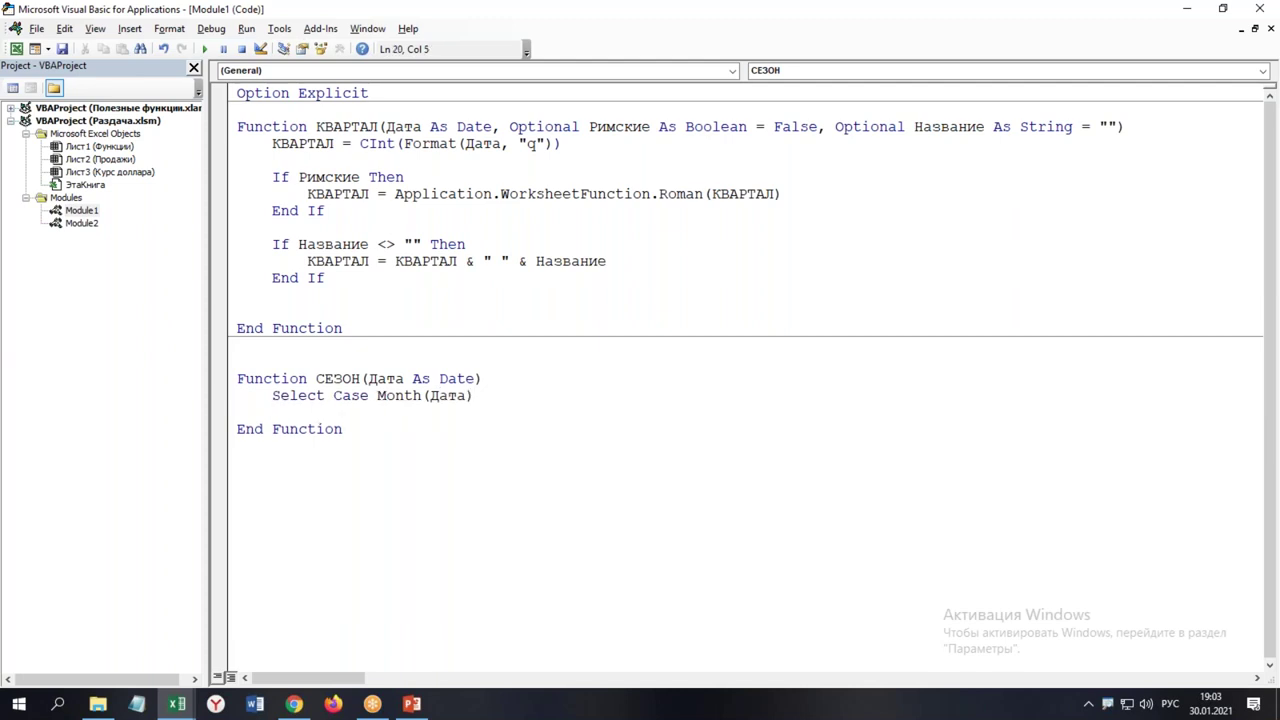
key("ctrl+space")
type("сфы")
key("BackSpace")
key("BackSpace")
key("BackSpace")
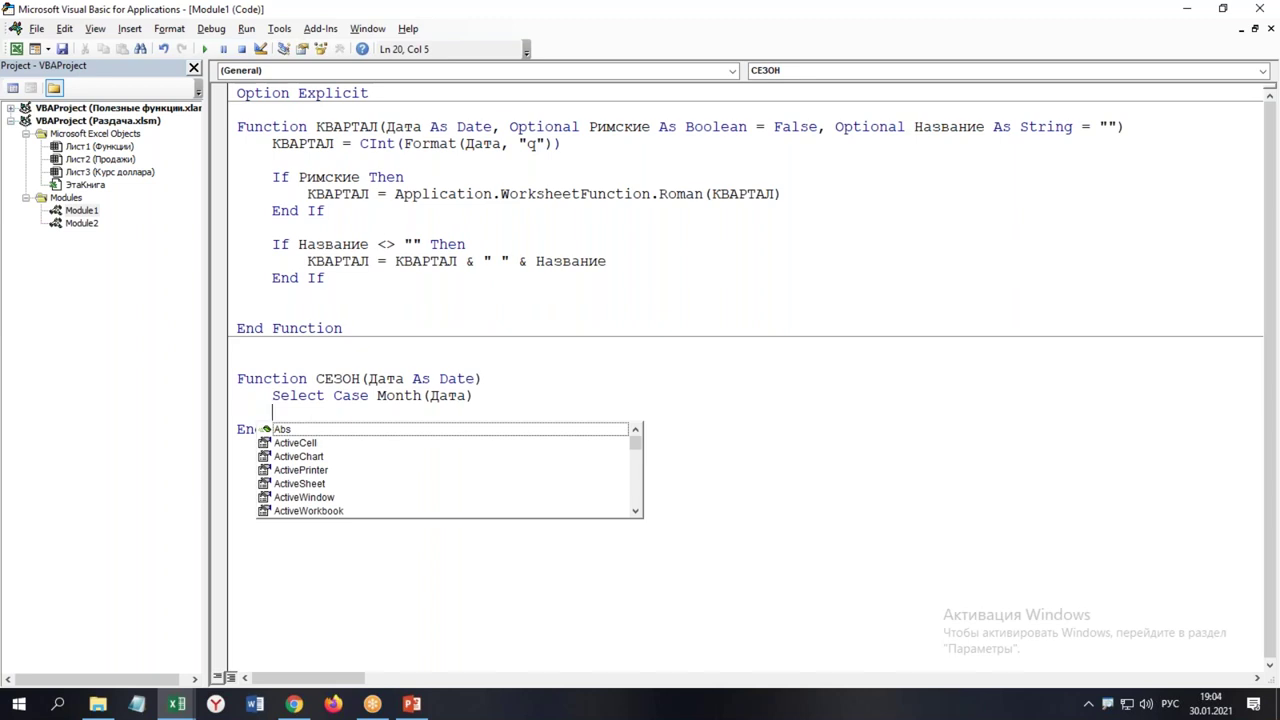
key("Escape")
key("alt+shift")
type("end select")
Add Case 12, 1, 2 returning сезон = "Зима"
key("Up")
key("End")
key("Return")
key("Tab")
type("caser")
key("BackSpace")
type("12, 1, 2")
key("Return")
key("super+space")
type("сезон = \"Зима\"")
key("Return")
key("BackSpace")
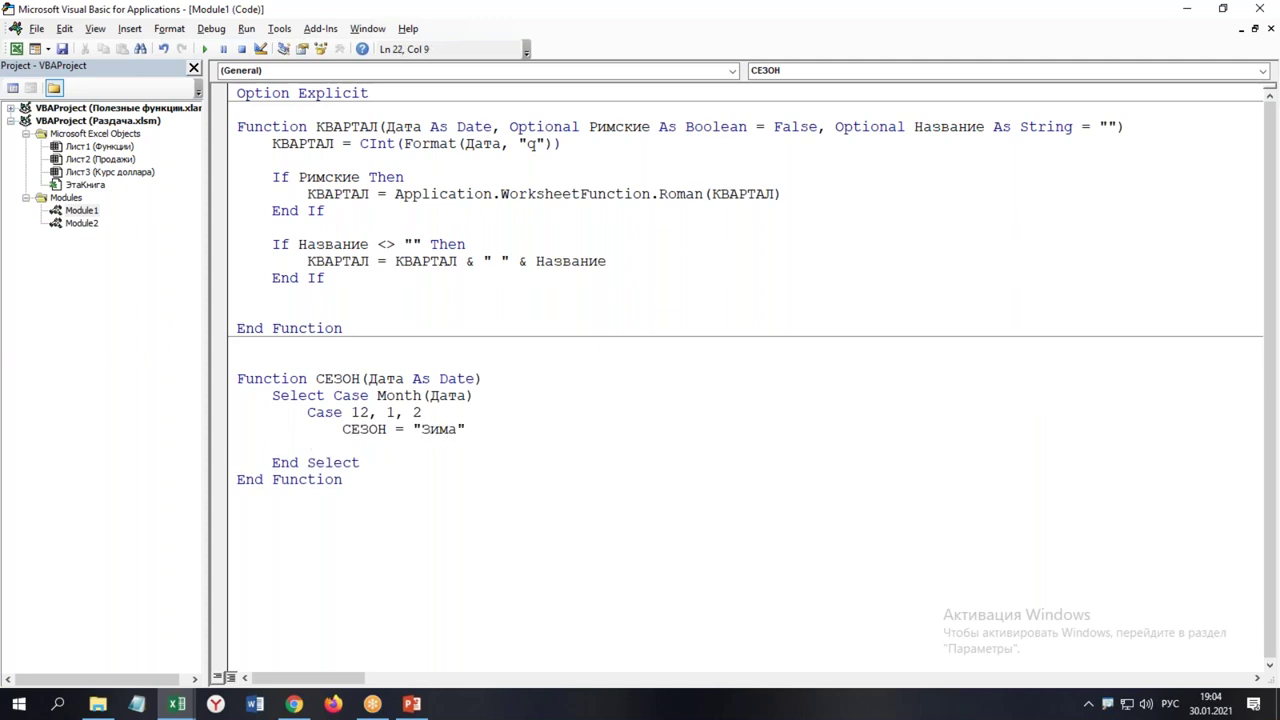
Add Case 3 To 5 returning "Весна" by reusing the winter assignment line
key("alt+shift")
type("case 3 to ")
type("5")
key("Return")
key("Up")
key("Up")
key("shift+End")
key("ctrl+c")
key("Down")
key("Down")
key("Tab")
key("ctrl+v")
key("Left")
key("shift+Left")
key("shift+Left")
key("shift+Left")
key("shift+Left")
key("alt+shift")
type("Весна")
key("End")
key("Return")
key("BackSpace")
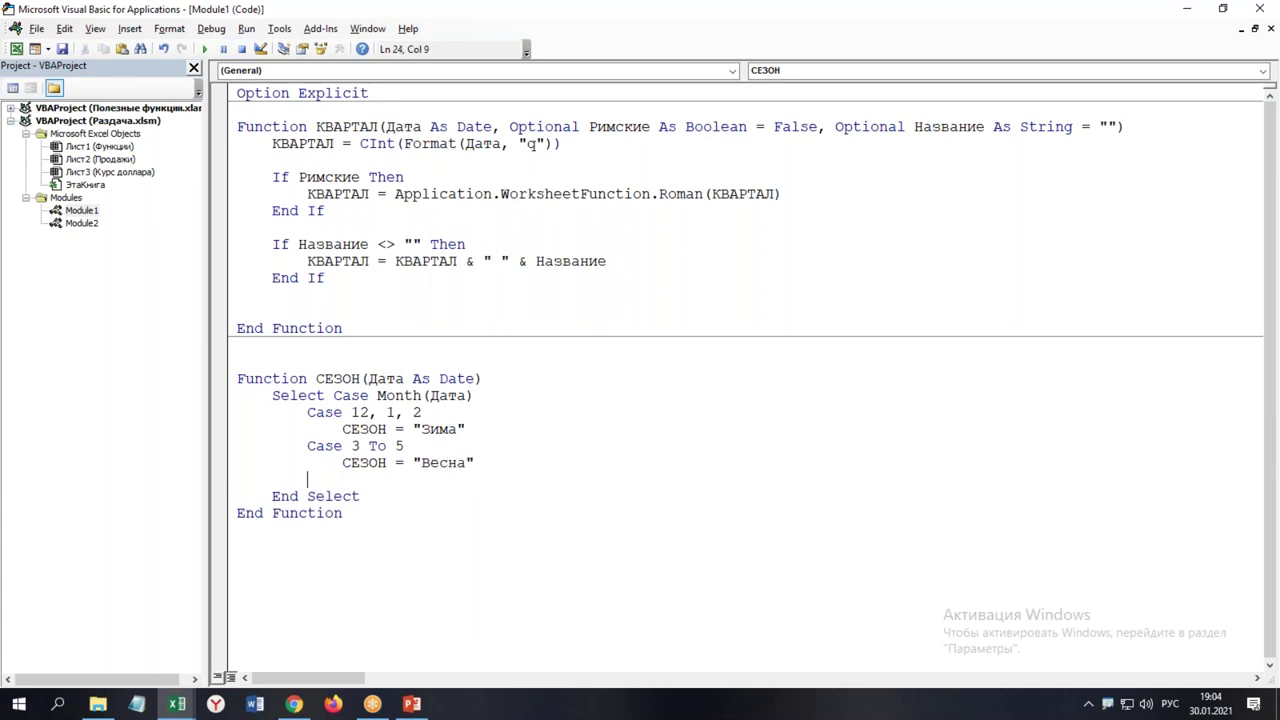
Add Case 6,7,8 returning "Лето"
key("alt+shift")
type("case")
type(" 6,7,8")
key("Return")
key("Tab")
key("ctrl+v")
key("Left")
key("shift+Left")
key("shift+Left")
key("shift+Left")
key("shift+Left")
key("alt+shift")
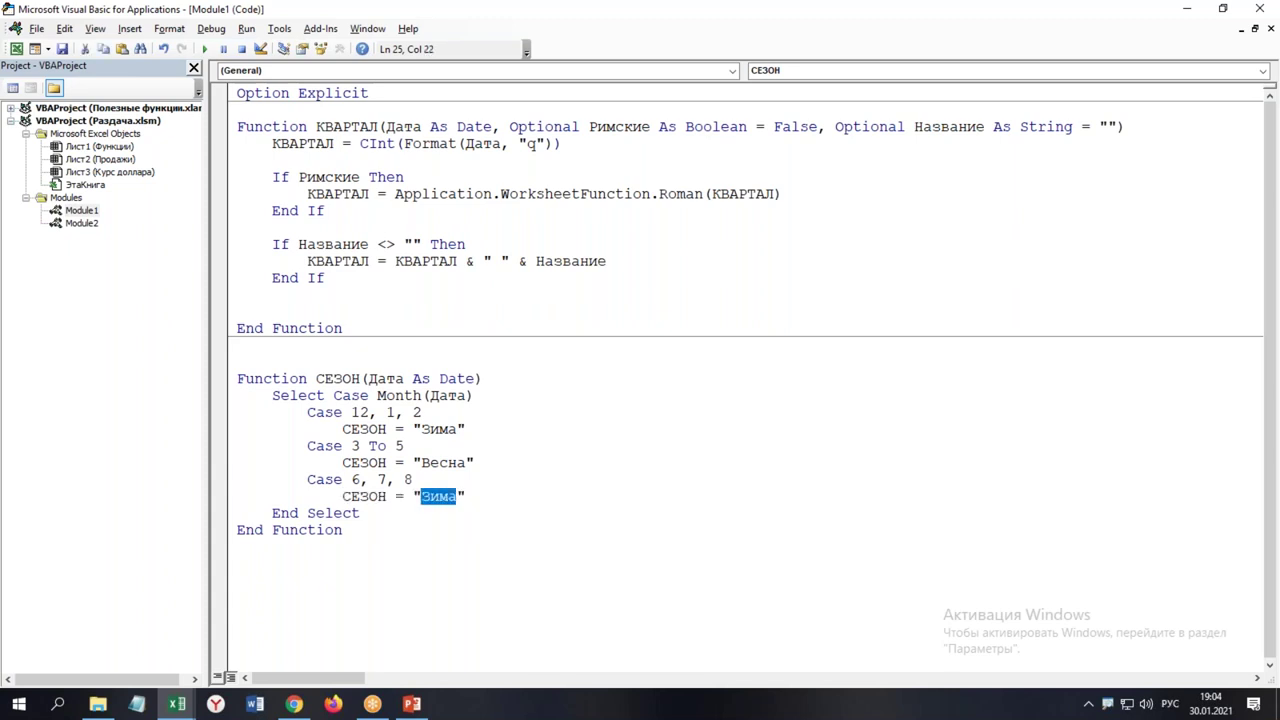
type("Лето")
key("Return")
key("shift+Tab")
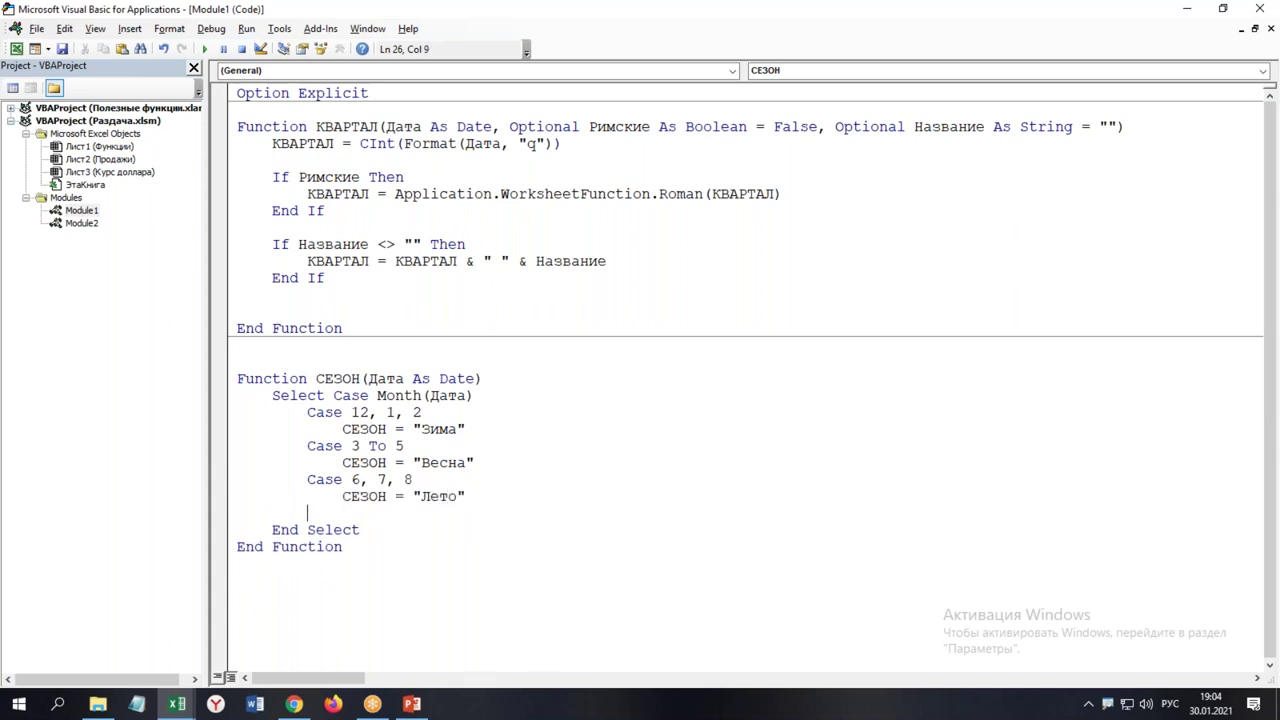
Add Case 9 To 11 returning "Осень"
key("ctrl+space")
type("с")
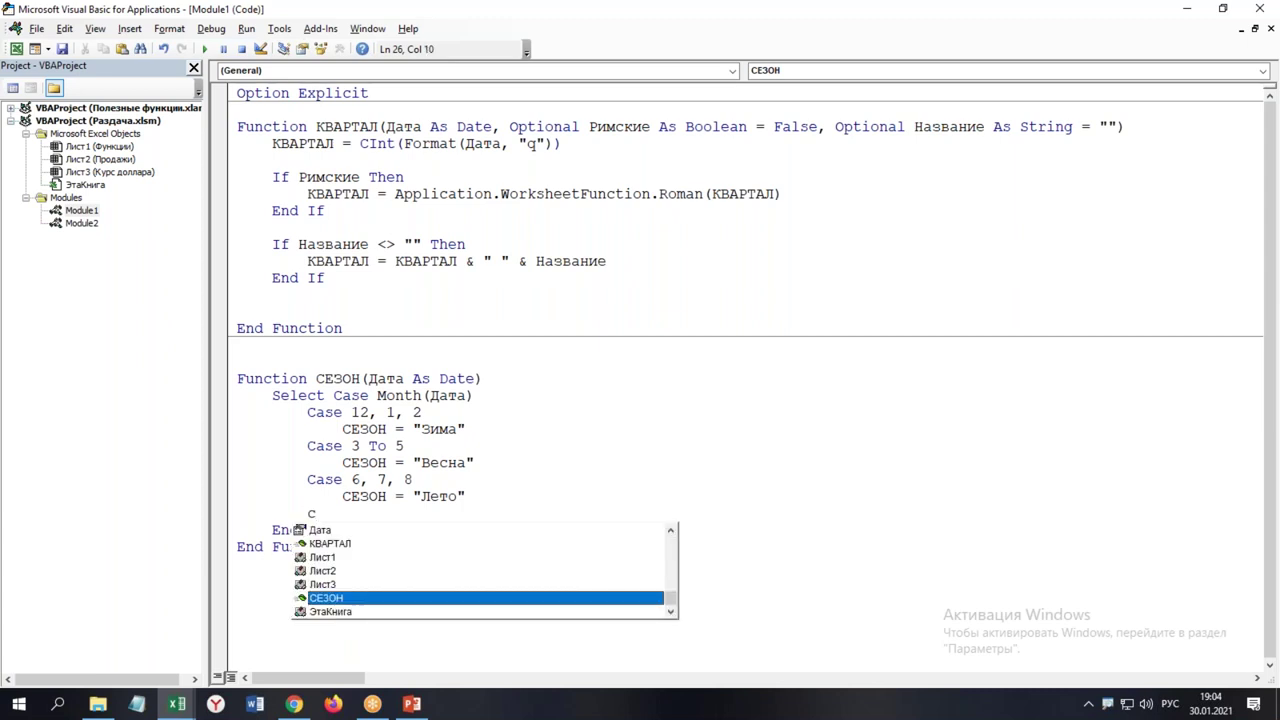
key("BackSpace")
key("alt+shift")
type("case")
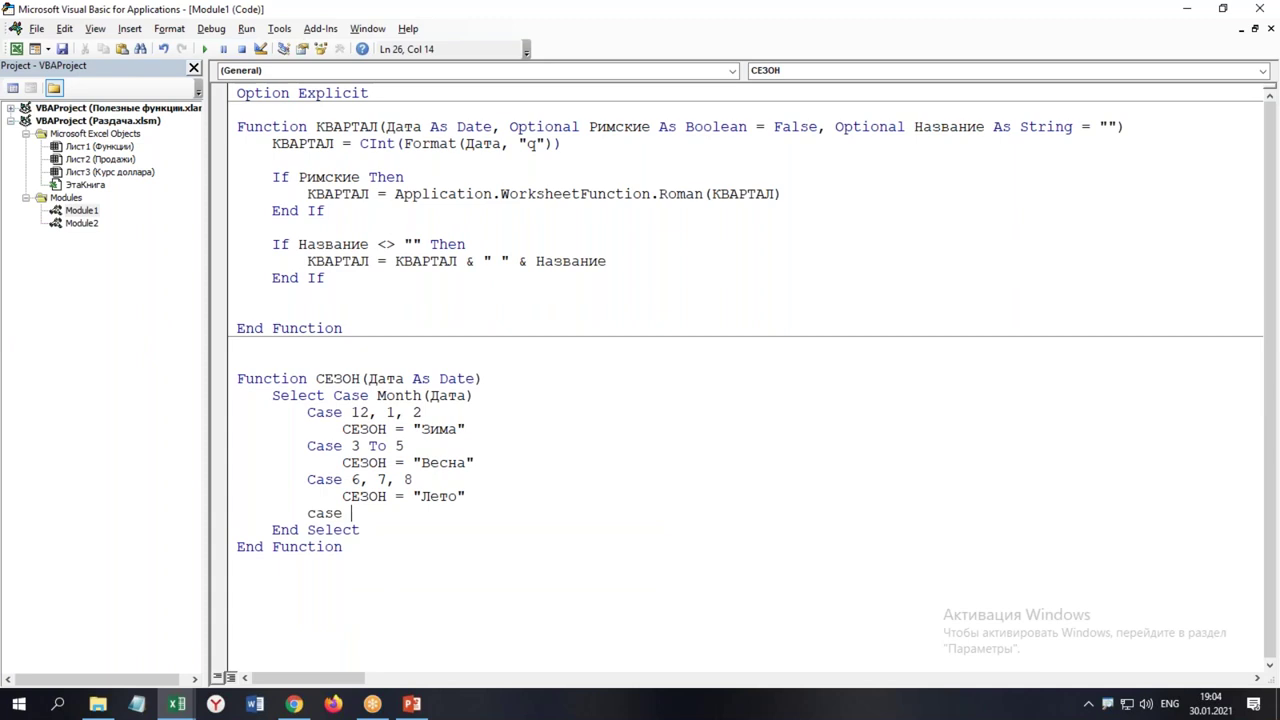
type(" 9 to 1")
type("1")
key("Return")
key("Tab")
key("ctrl+v")
key("Left")
key("shift+Left")
key("shift+Left")
key("shift+Left")
key("shift+Left")
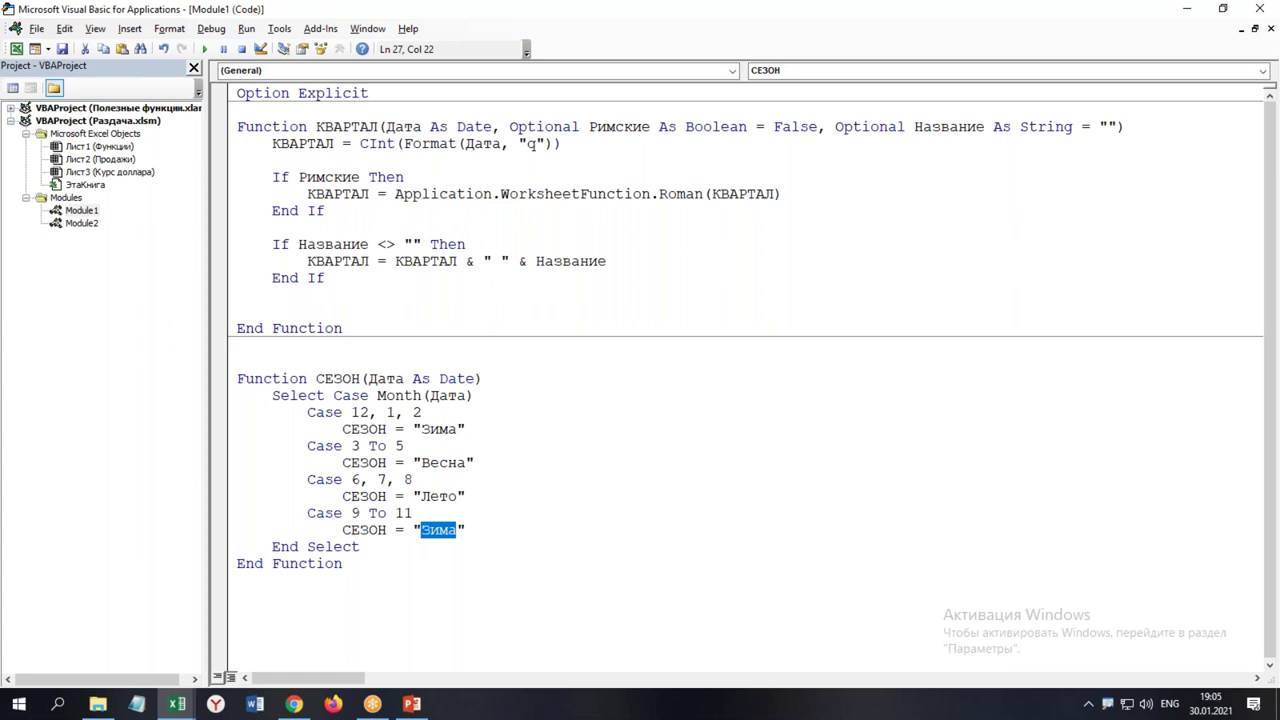
key("alt+shift")
type("Осент")
key("BackSpace")
type("ь")
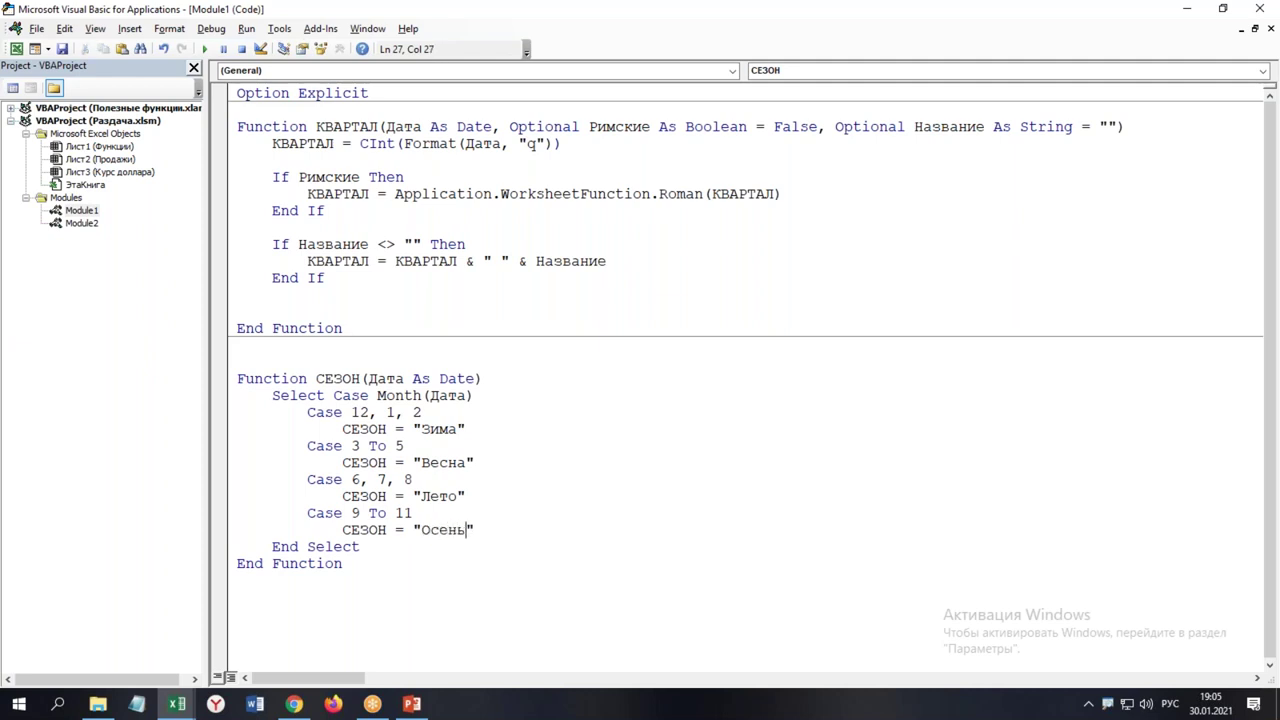
key("Up")
Back in Excel, start typing =сез in cell M3
key("alt+F11")
key("Up")
key("Down")
type("=")
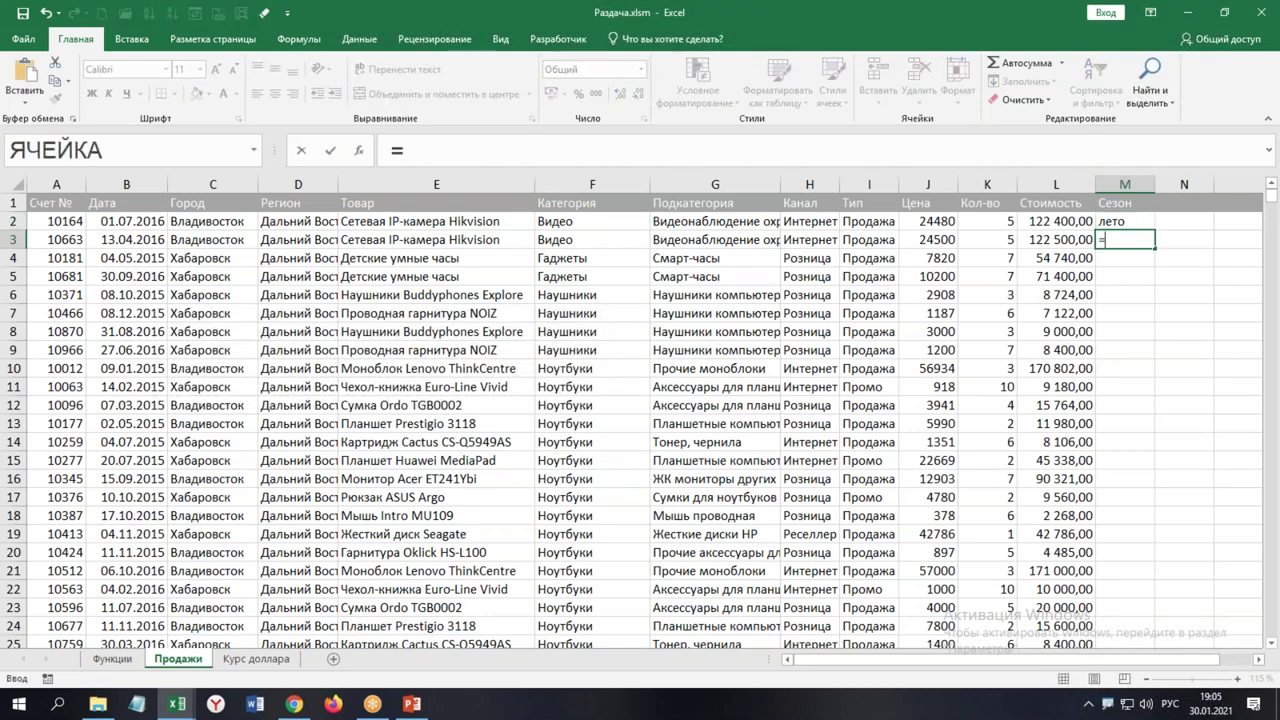
type("сез")
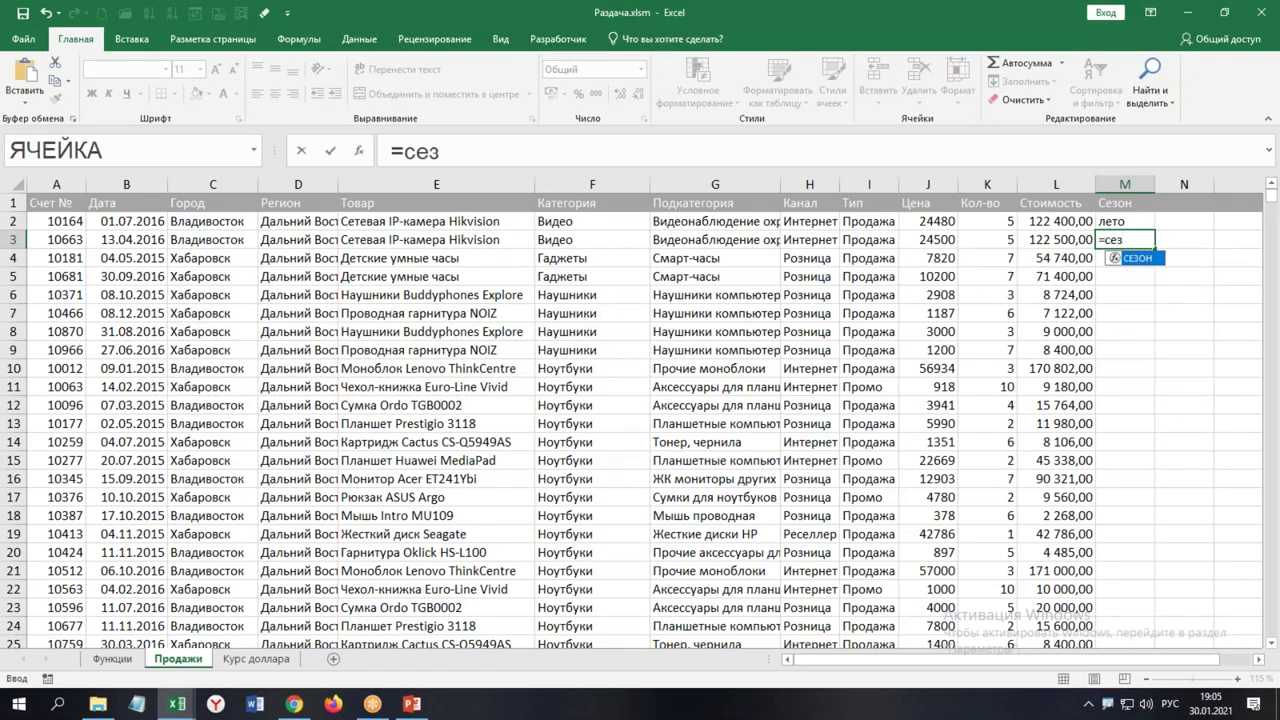
Complete =СЕЗОН(B3) in M3 so it shows Весна, compare with M2, return to VBA
key("Tab")
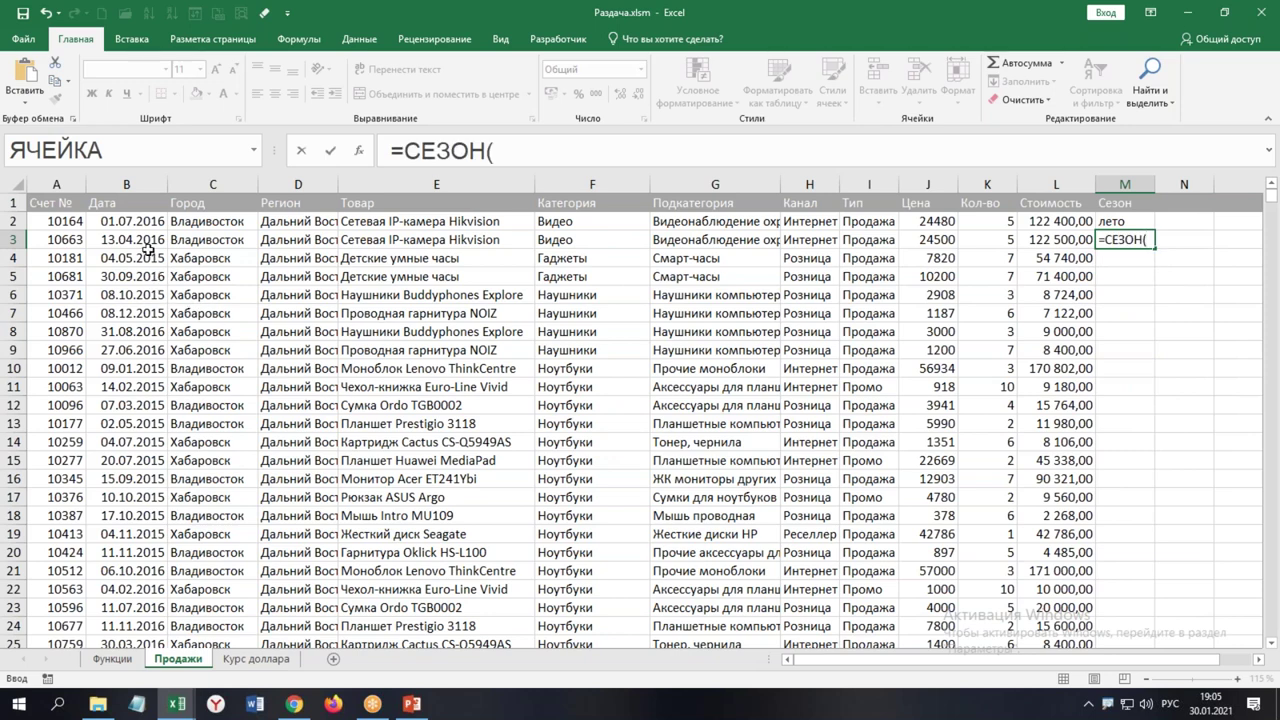
left_click(148, 248)
key("ctrl+Return")
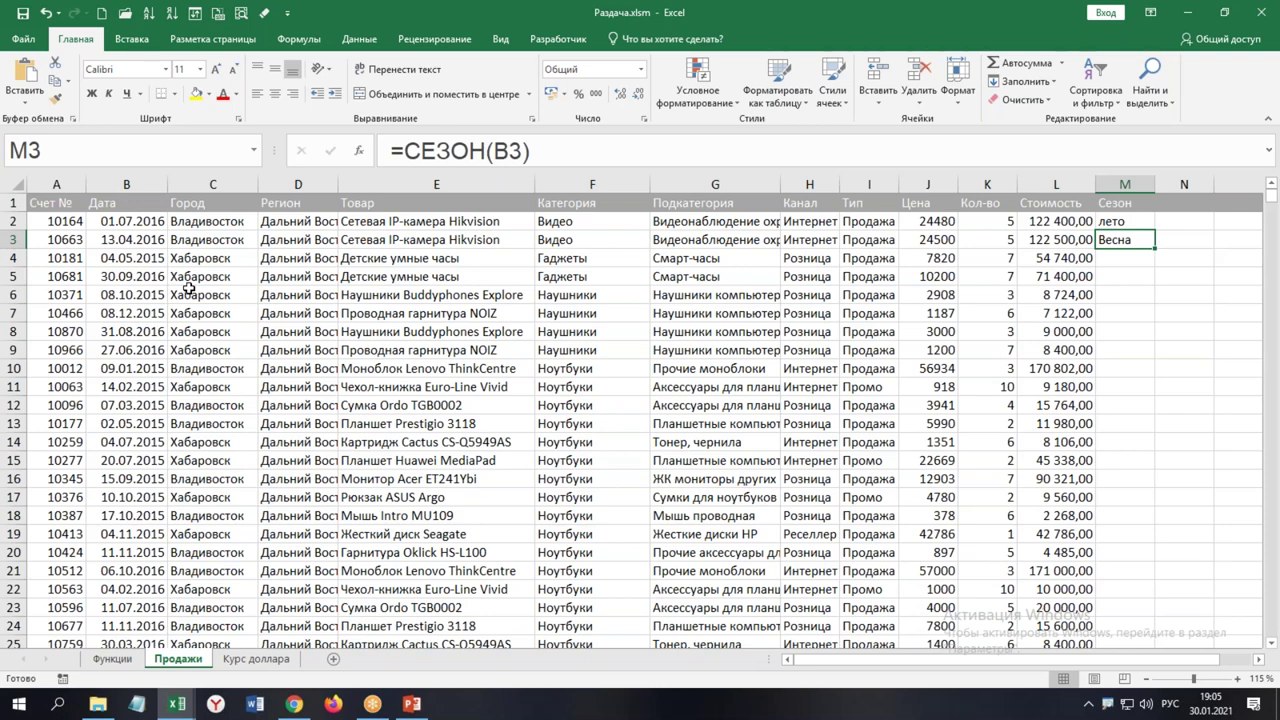
key("Up")
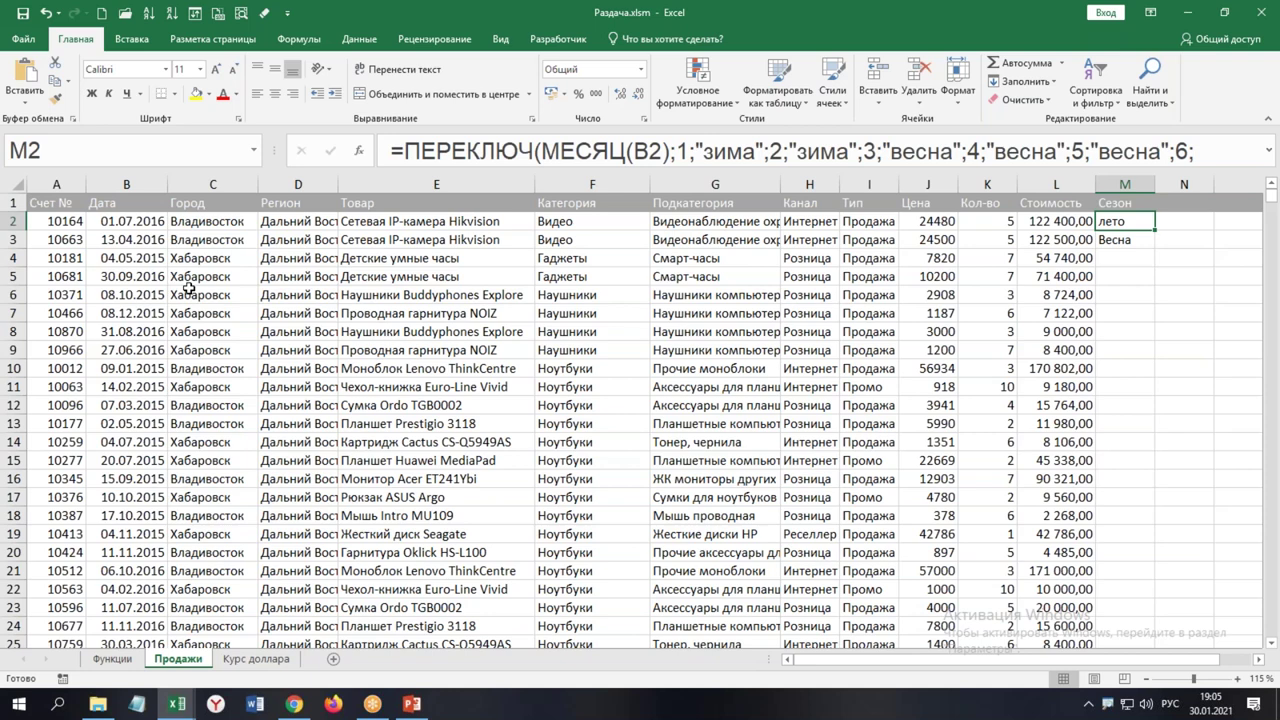
key("Down")
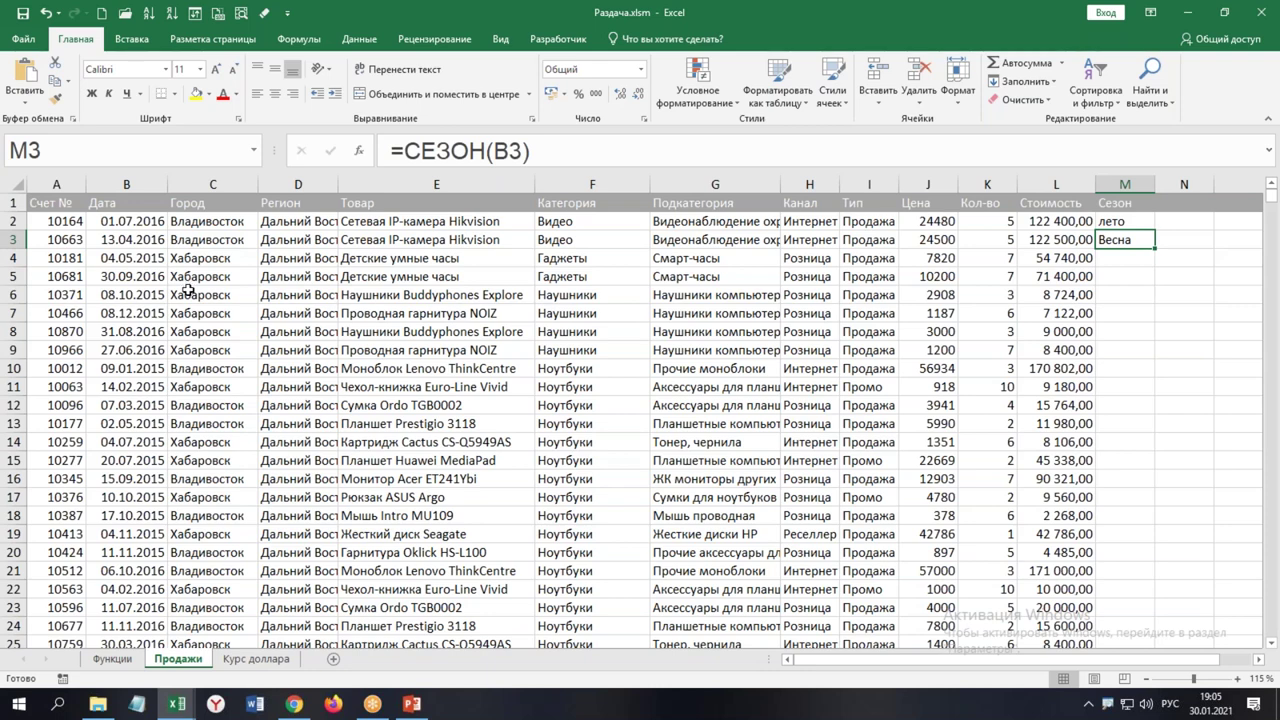
key("alt+F11")
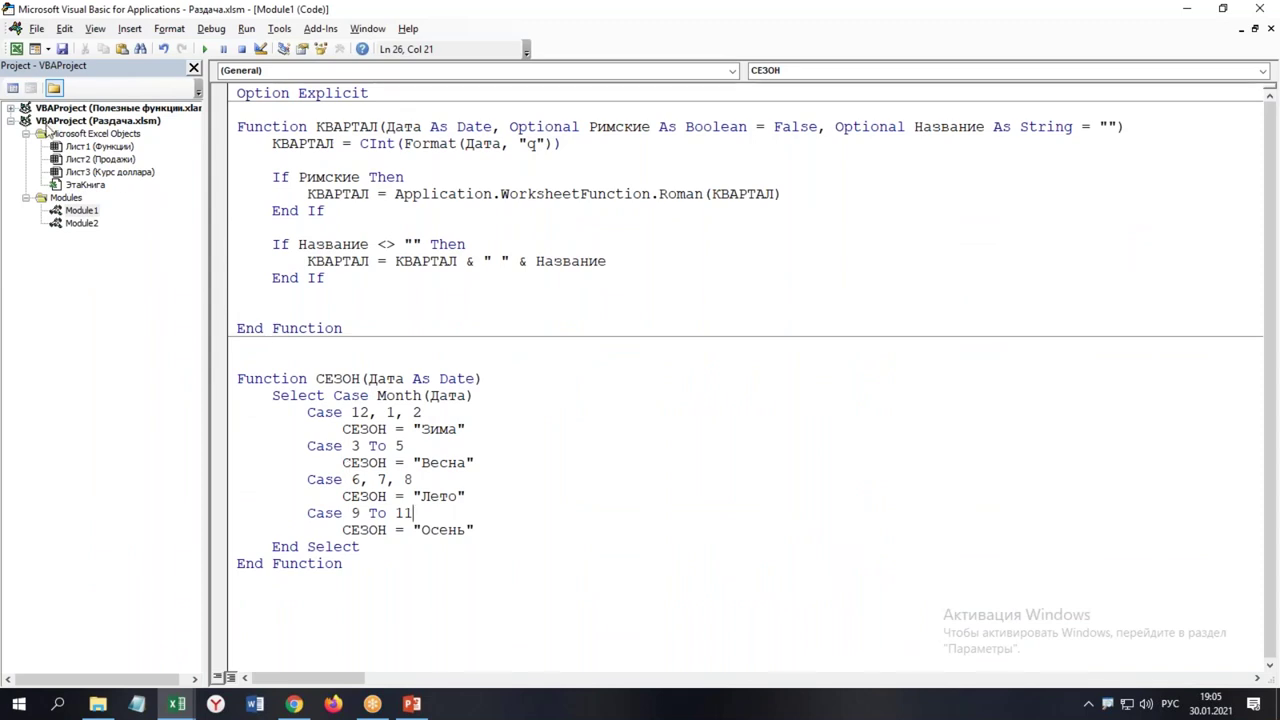
Copy the whole СЕЗОН function from Раздача.xlsm's Module1
left_click(11, 108)
left_click(25, 128)
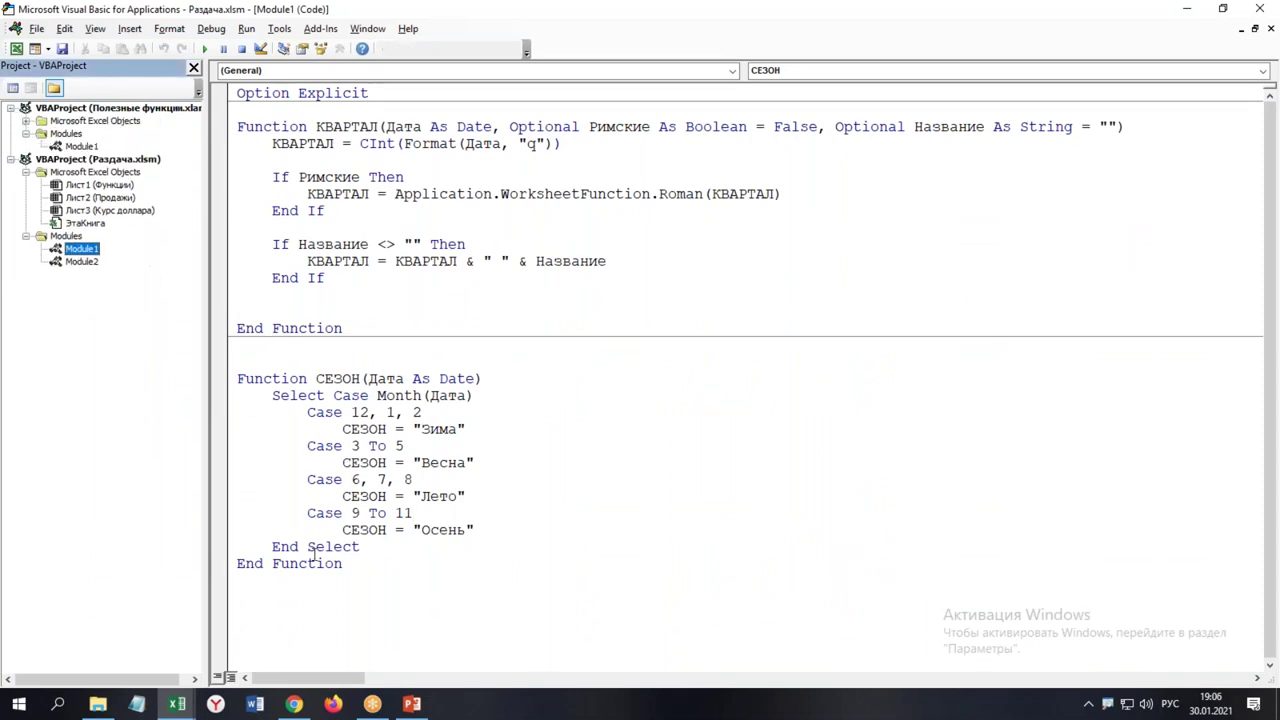
left_click_drag(360, 546, 224, 393)
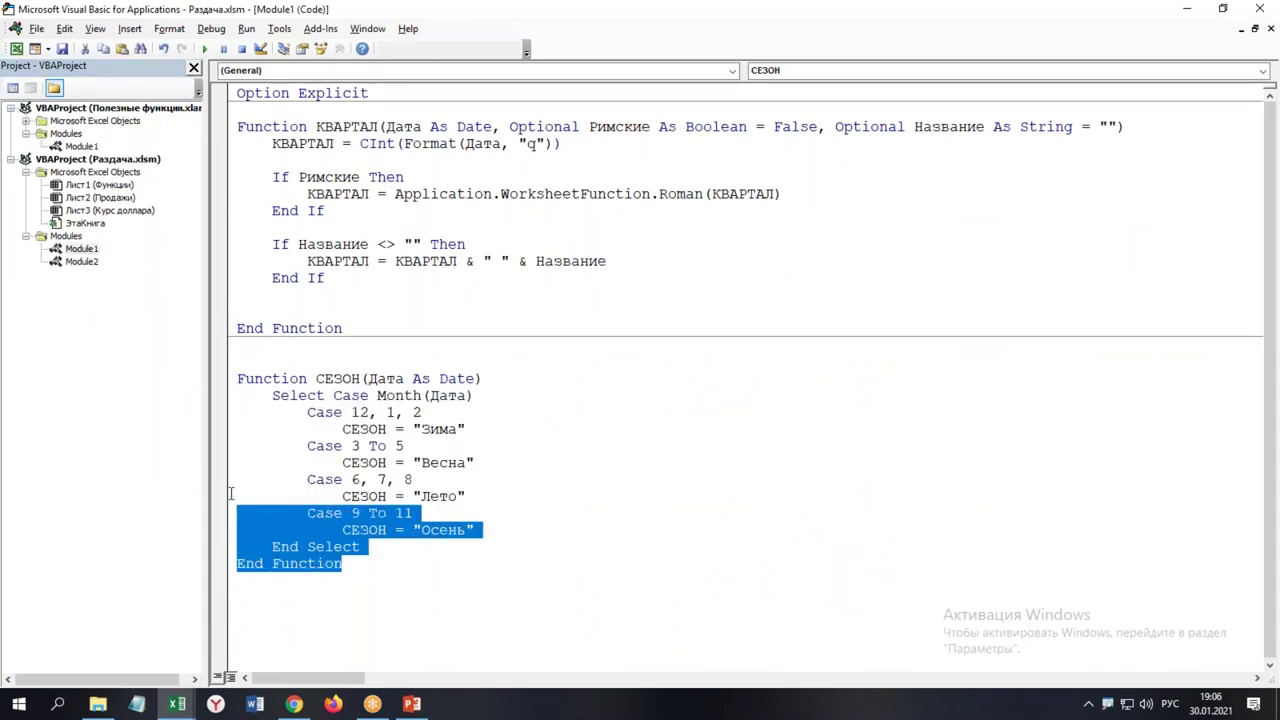
left_click_drag(380, 565, 237, 380)
right_click(253, 390)
left_click(290, 419)
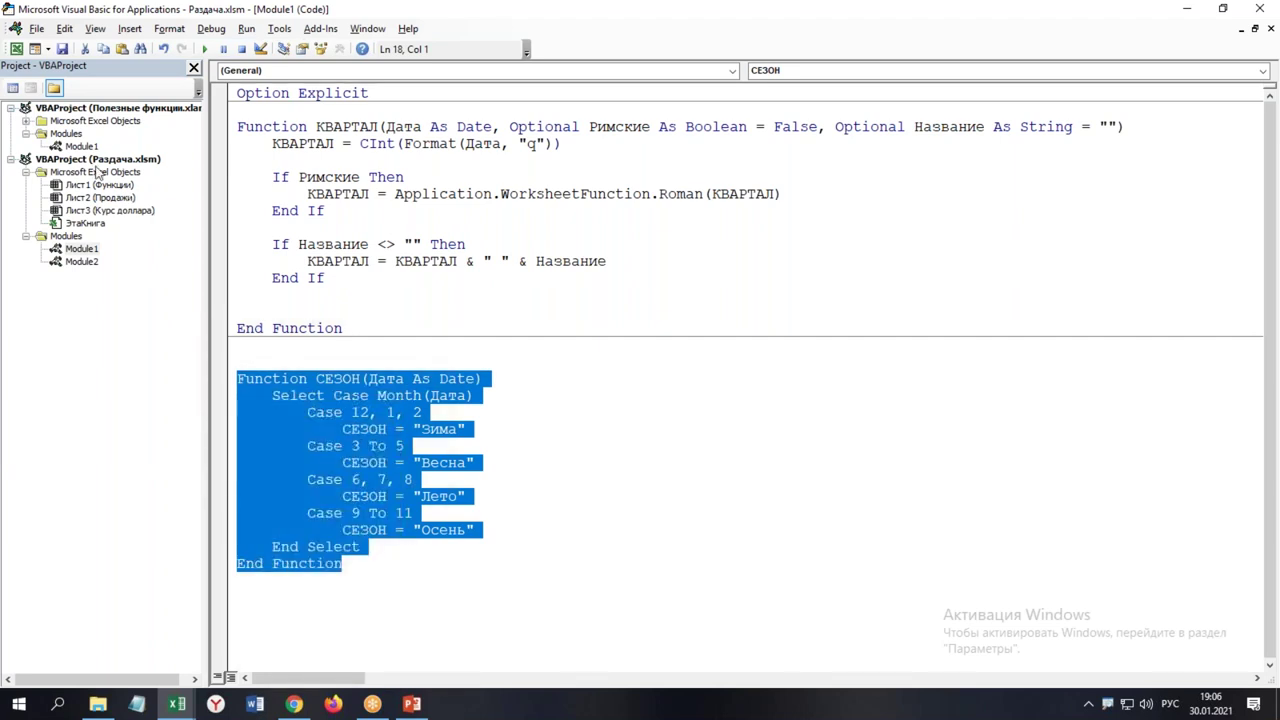
Paste СЕЗОН below КВАРТАЛ in Полезные функции.xlam's Module1 and return to Excel
double_click(82, 146)
left_click(258, 378)
right_click(258, 378)
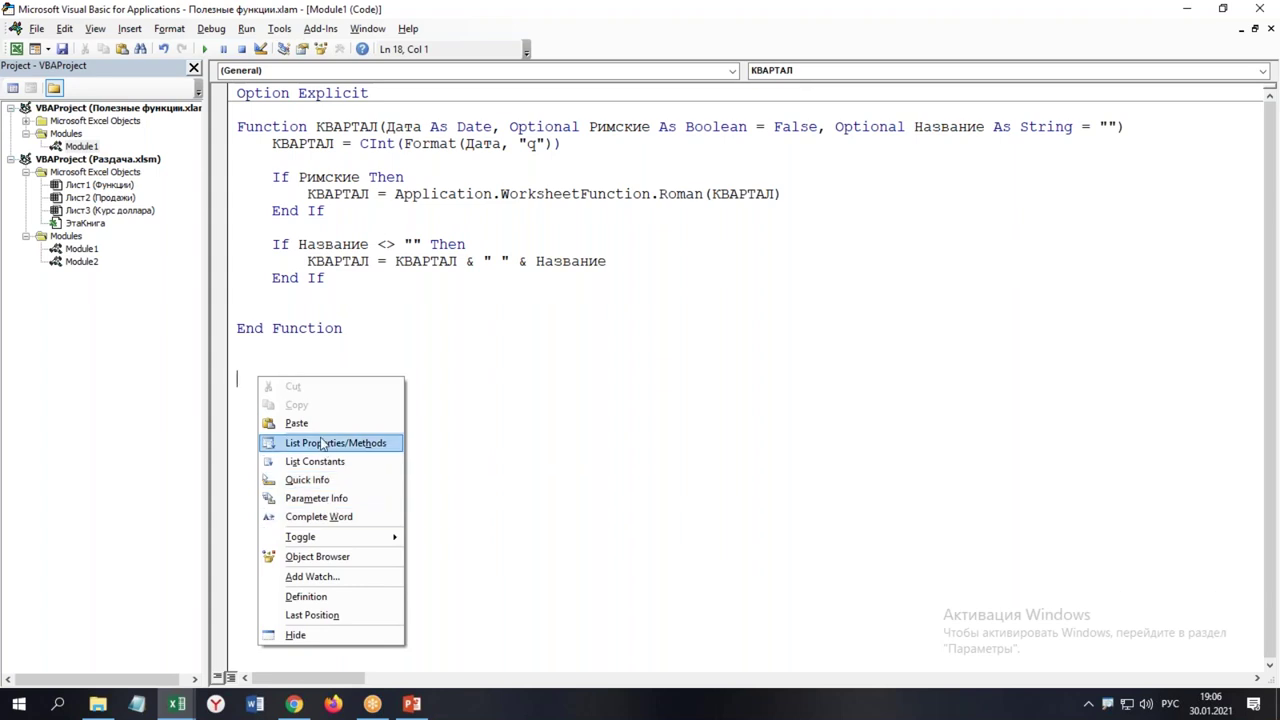
left_click(296, 423)
left_click(276, 415)
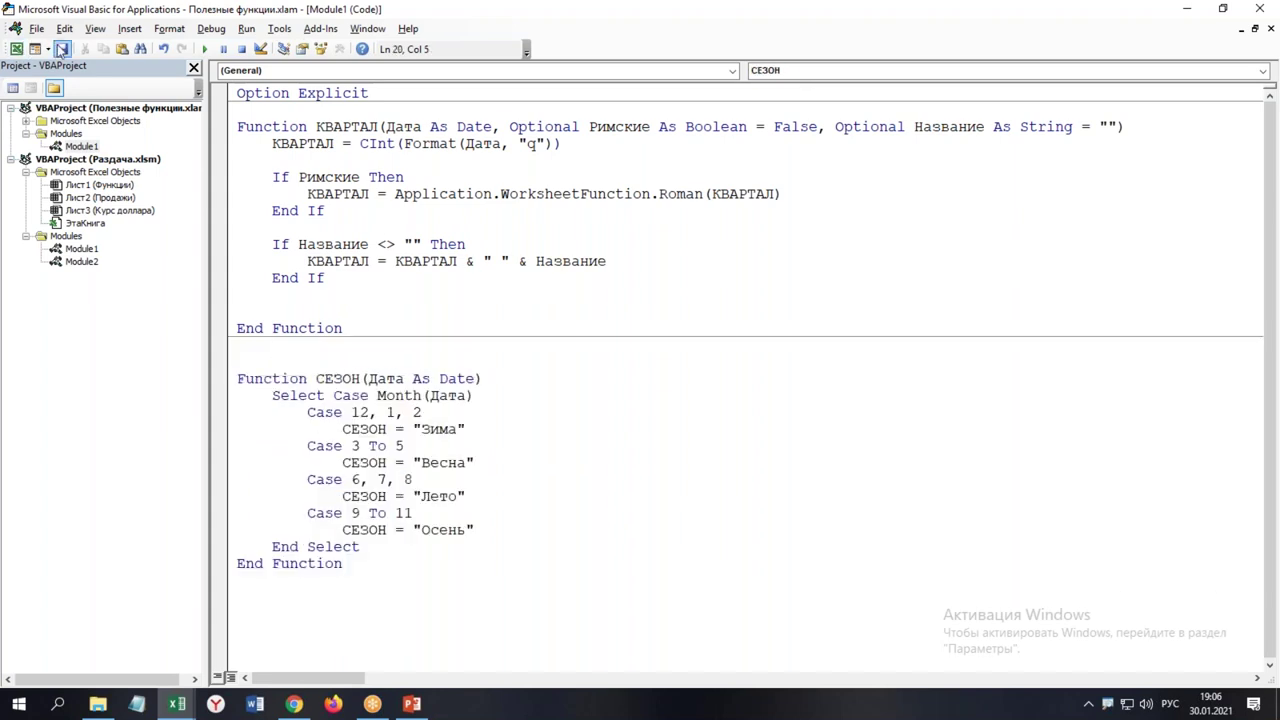
left_click(332, 429)
key("alt+F11")
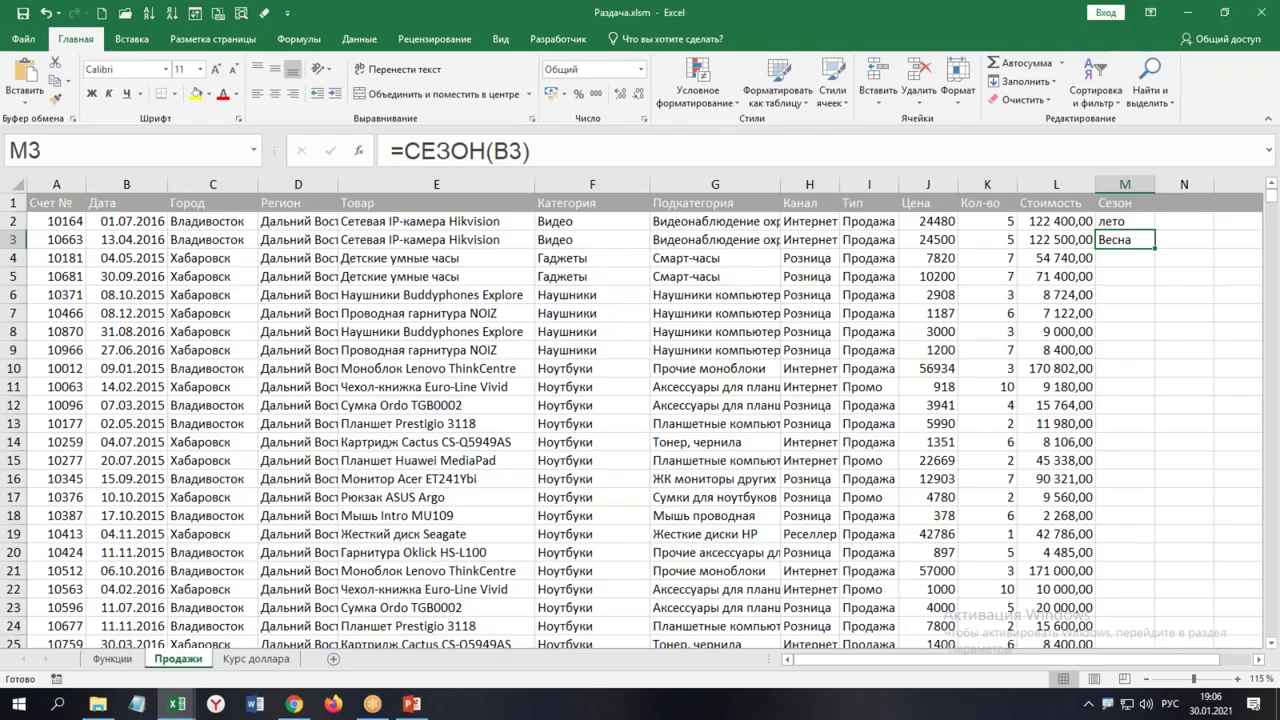
Save and close Раздача.xlsm, then put today's date in A1 of a new workbook
key("alt+F4")
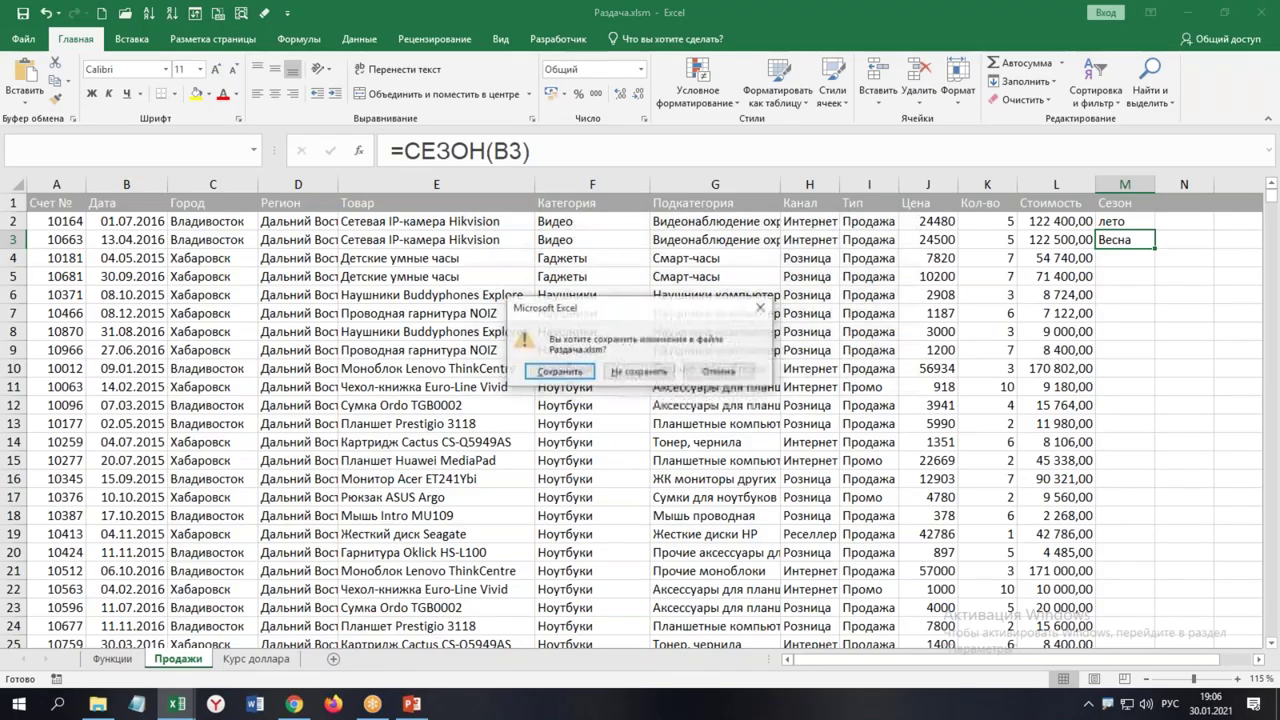
key("Return")
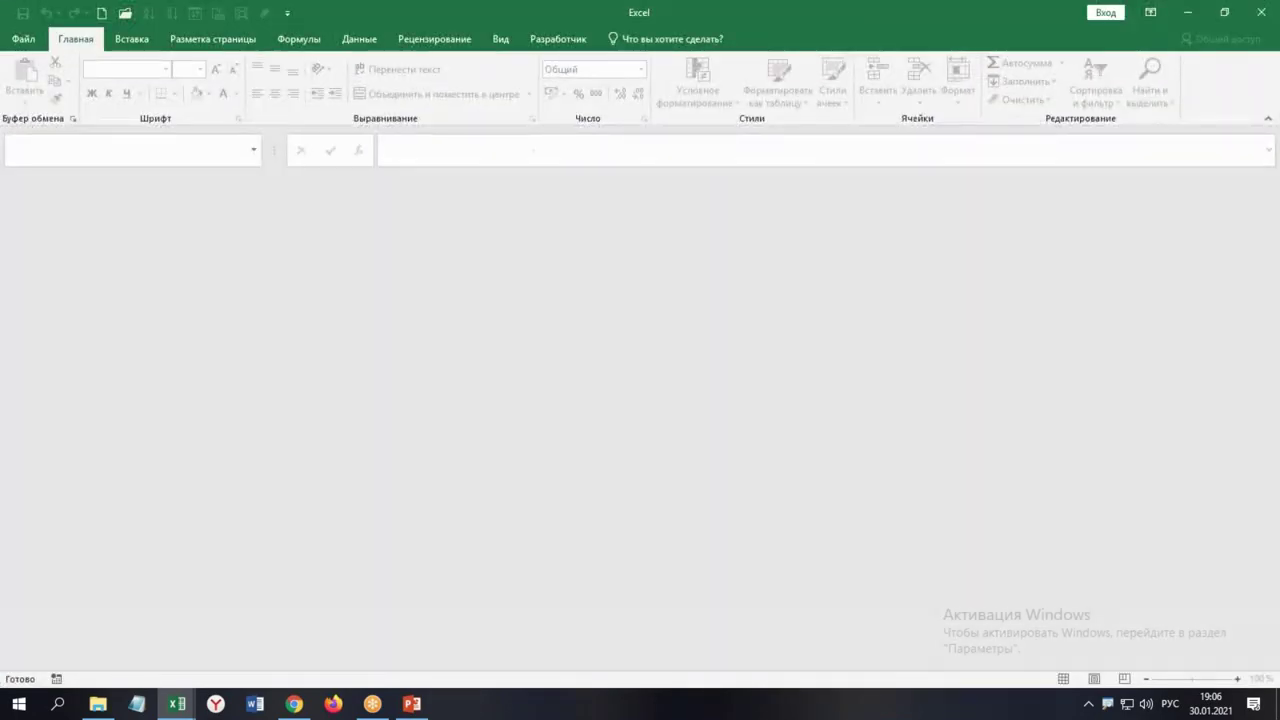
key("ctrl+n")
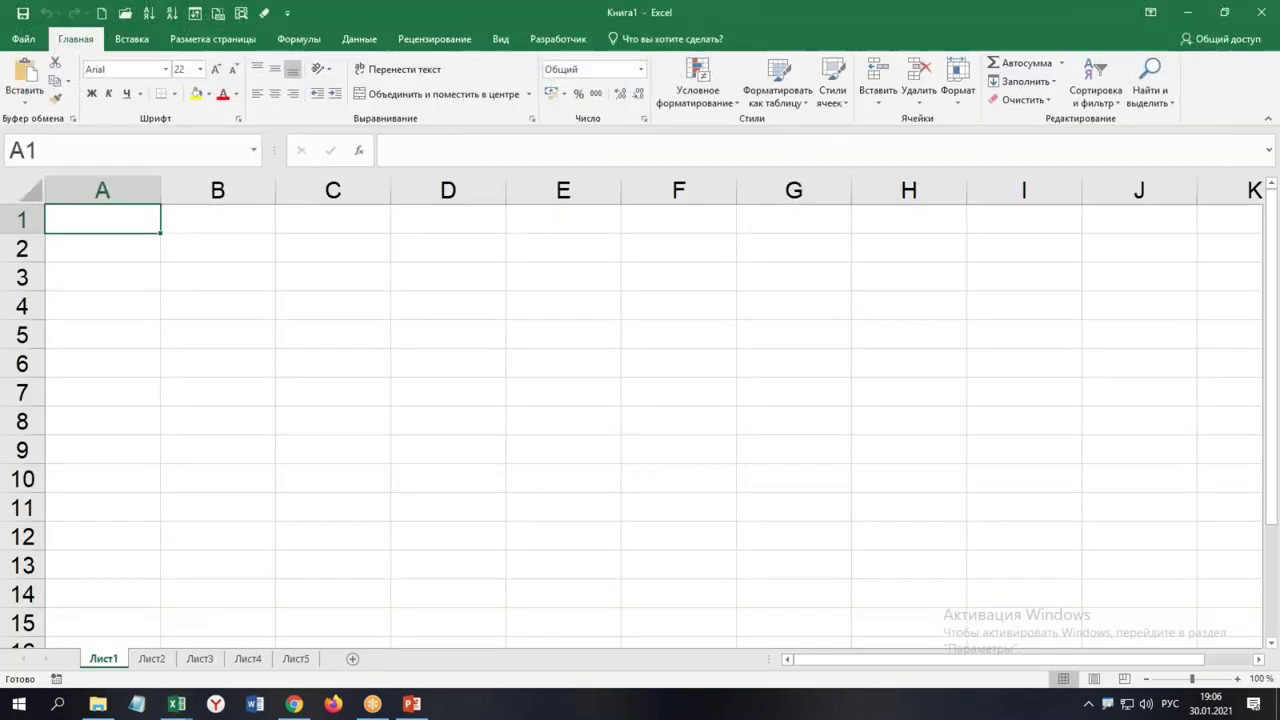
key("ctrl+semicolon")
key("Tab")
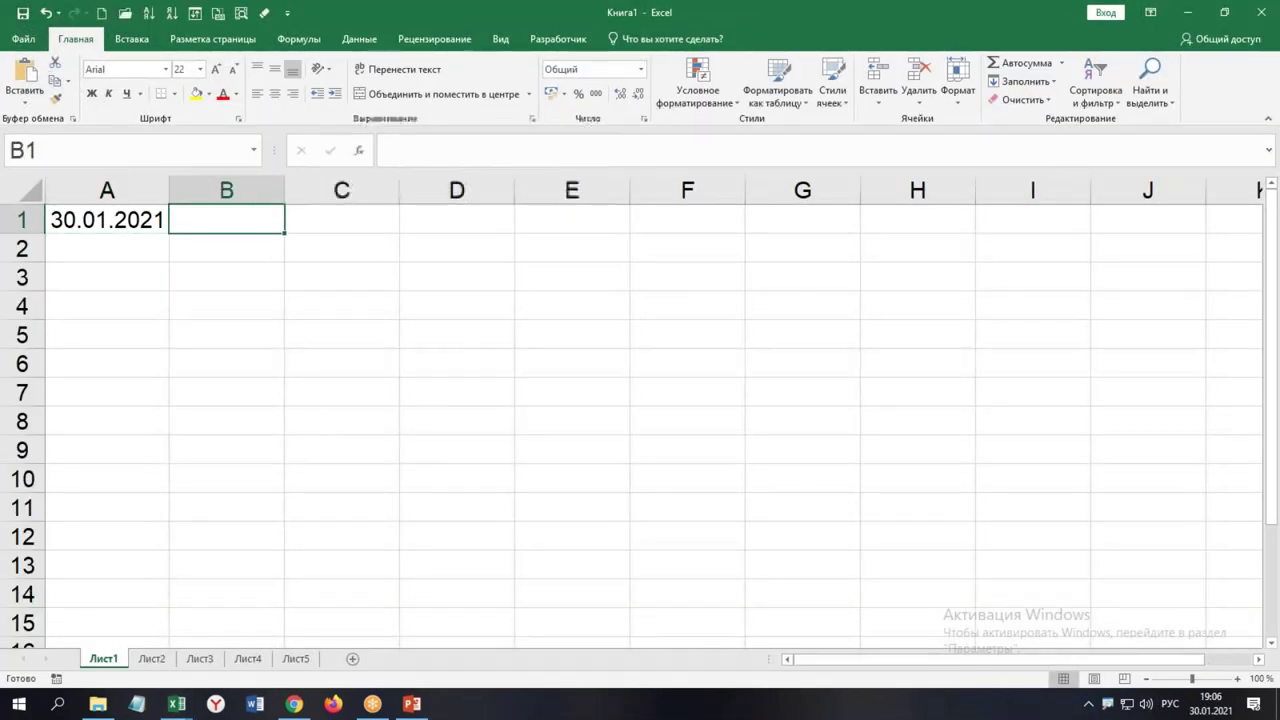
Enter =СЕЗОН(A1) in B1 to confirm Зима, then close the test book without saving
type("=се")
key("Down")
key("Tab")
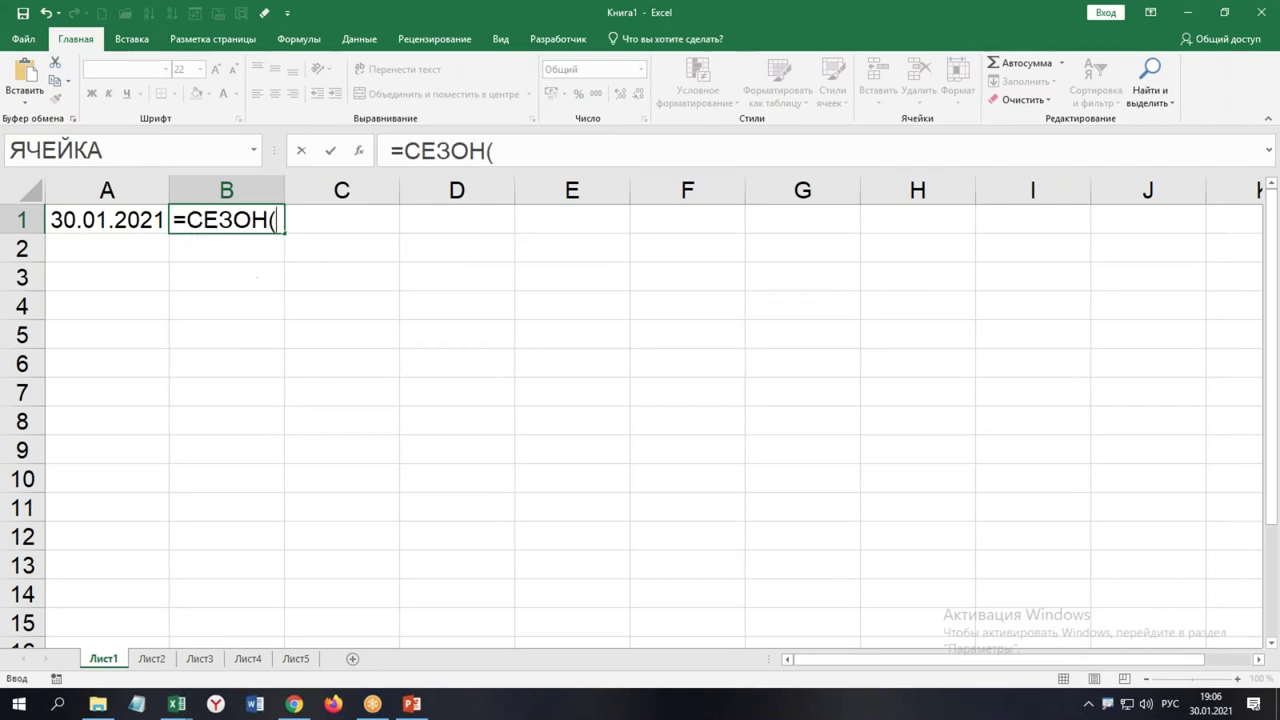
left_click(125, 222)
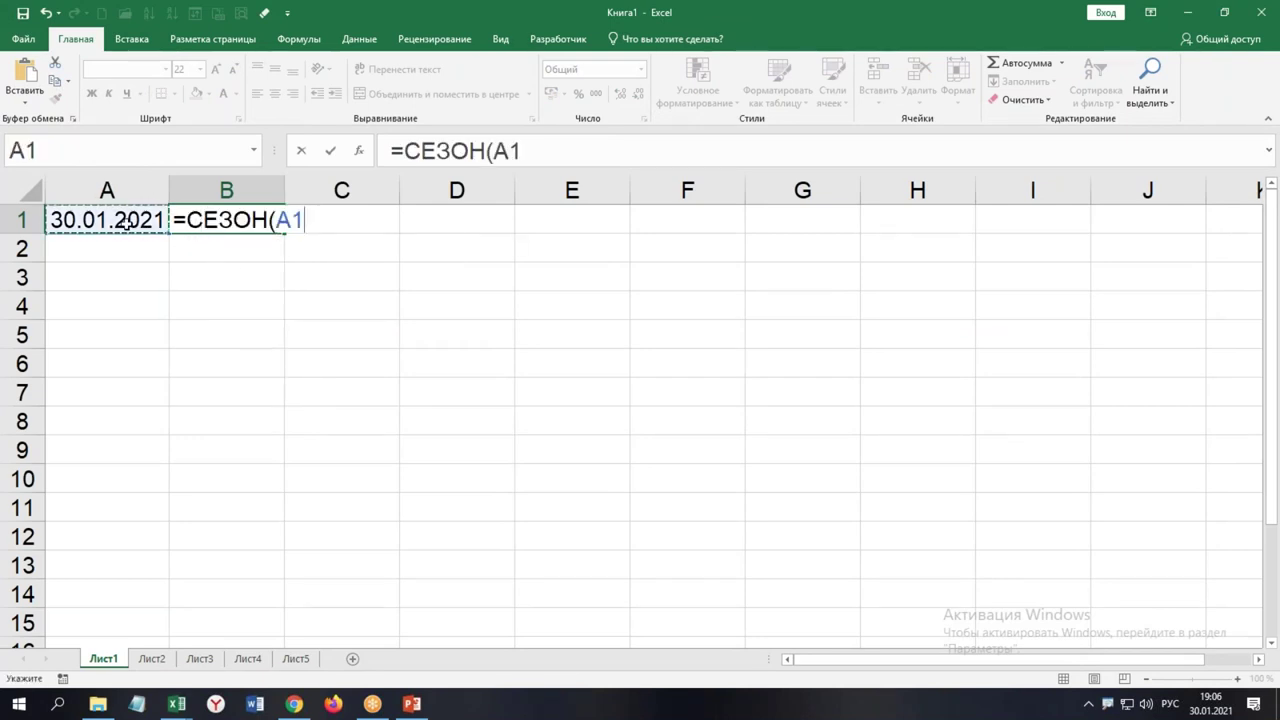
key("Return")
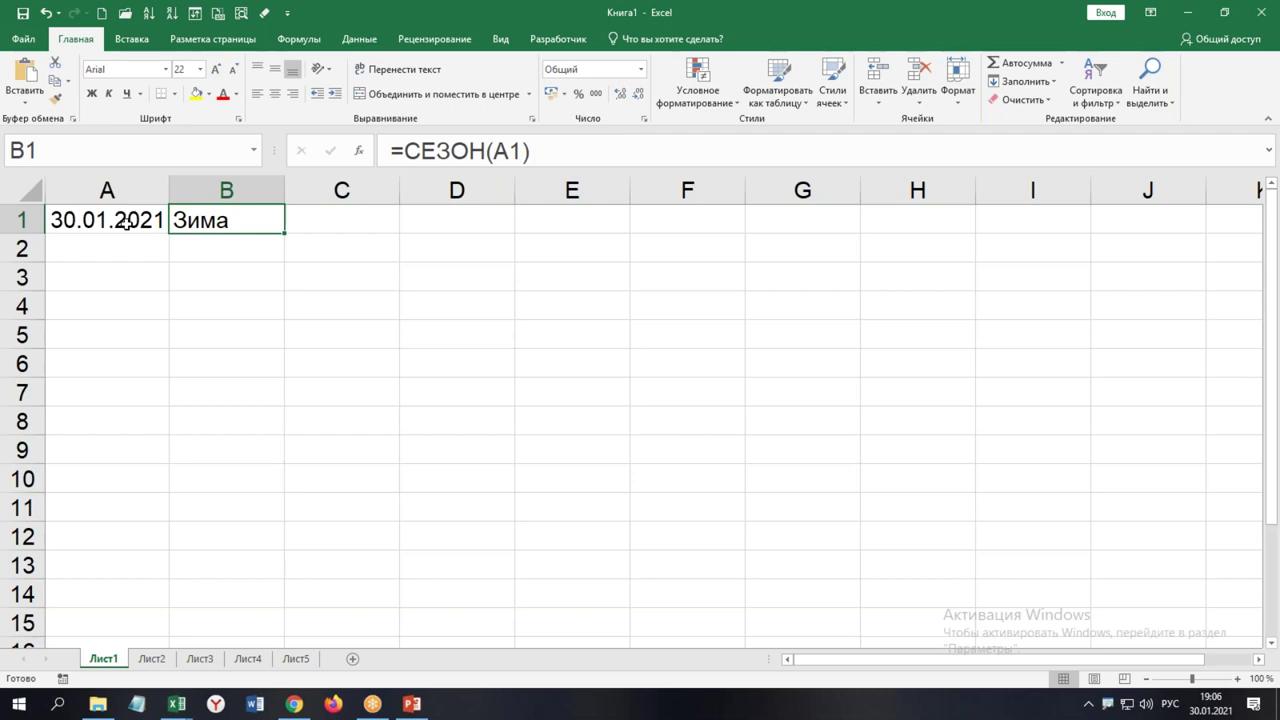
key("alt+F4")
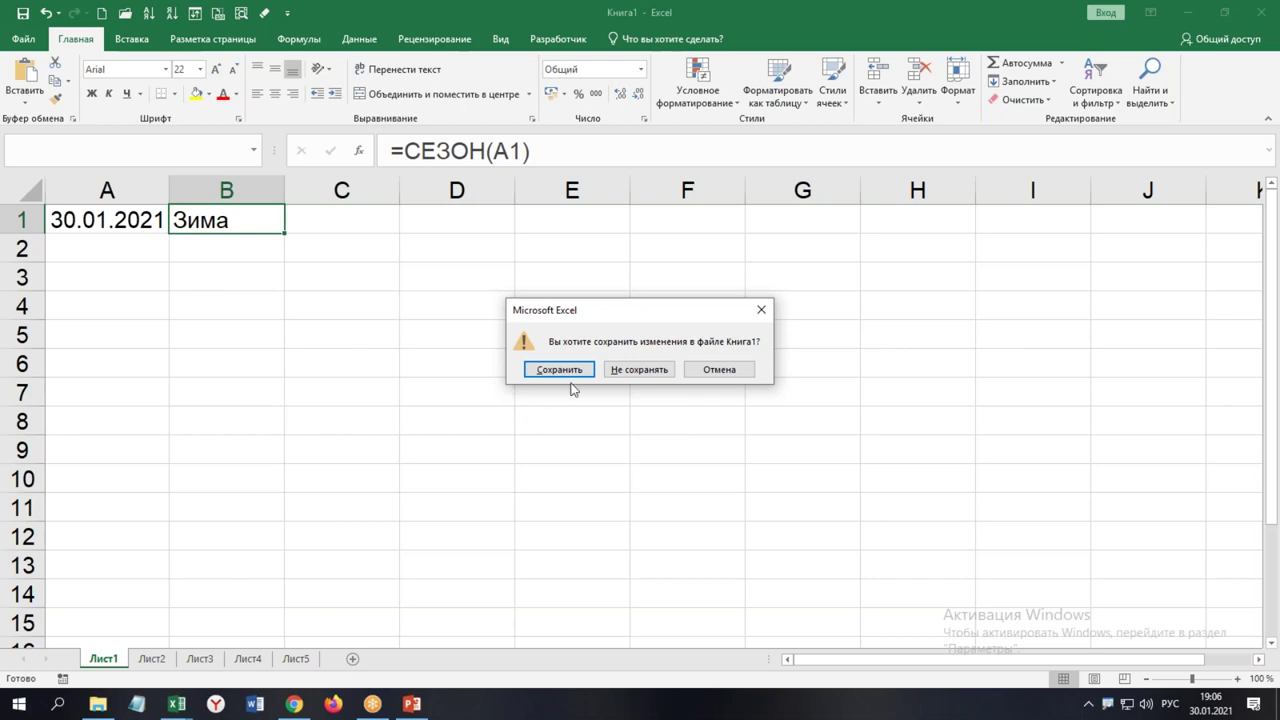
left_click(616, 370)
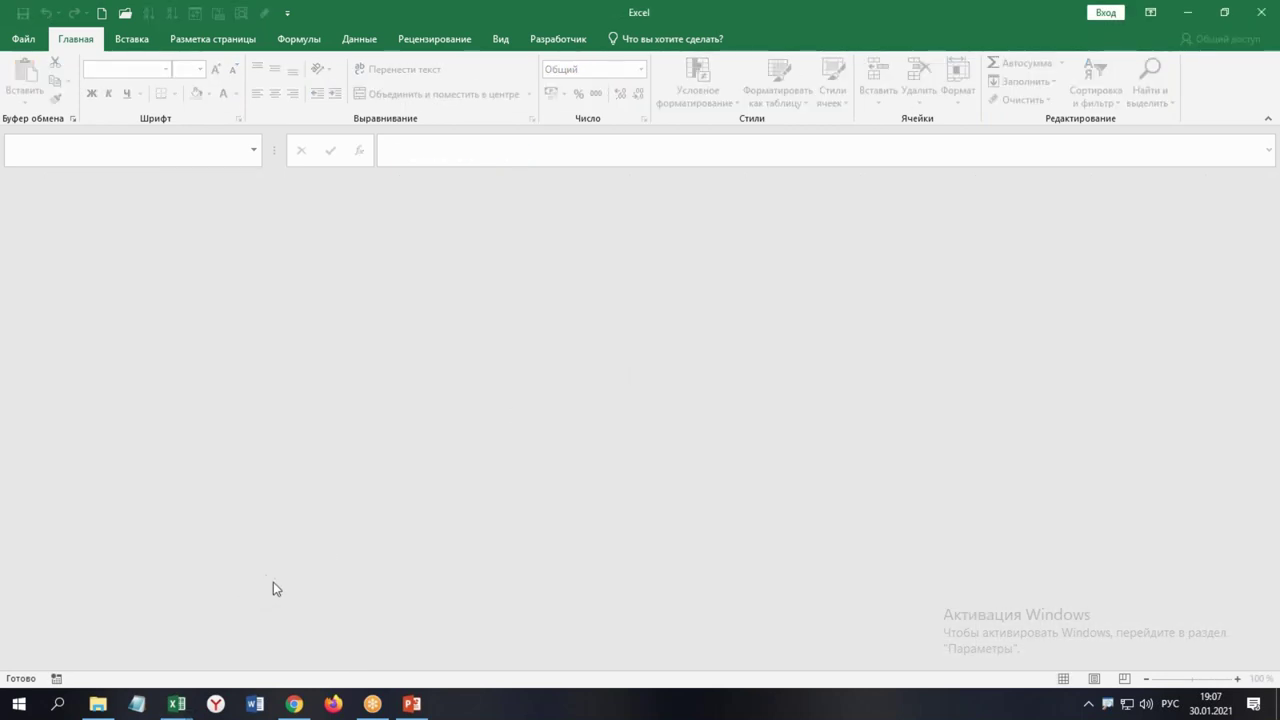
Reopen Раздача.xlsm from the temp folder to its Курс доллара sheet of January dates
left_click(98, 708)
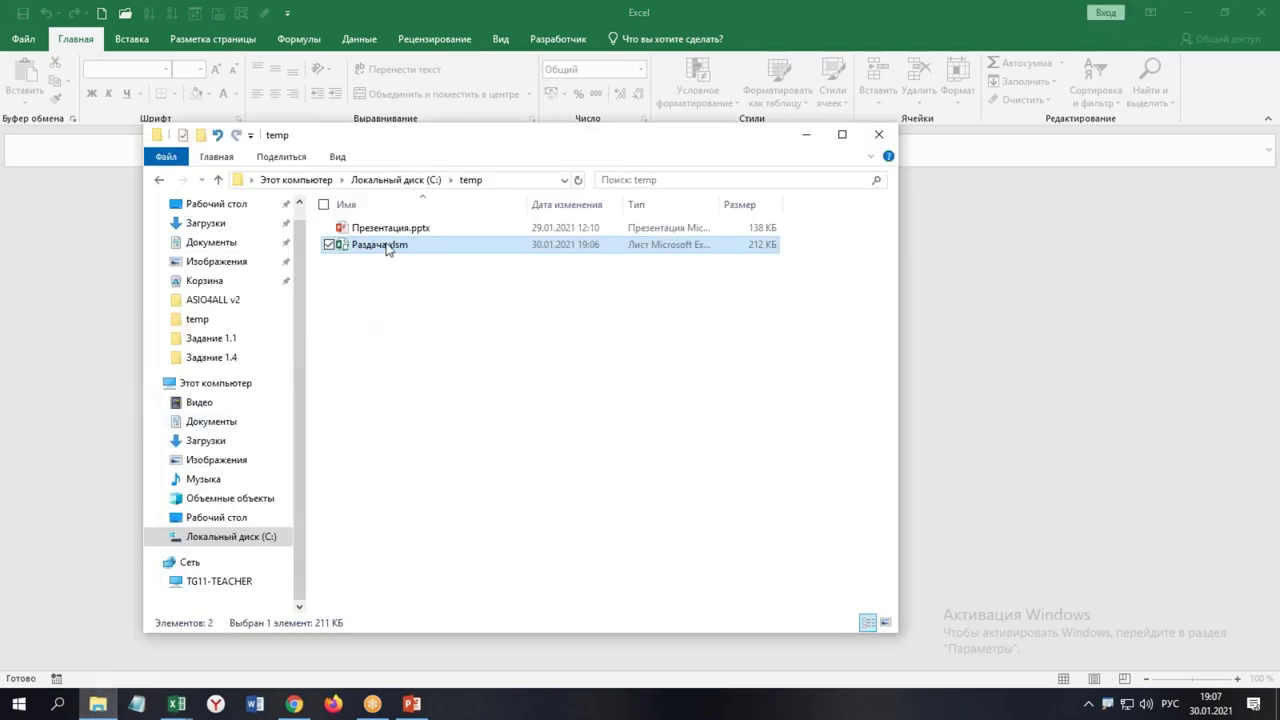
double_click(388, 248)
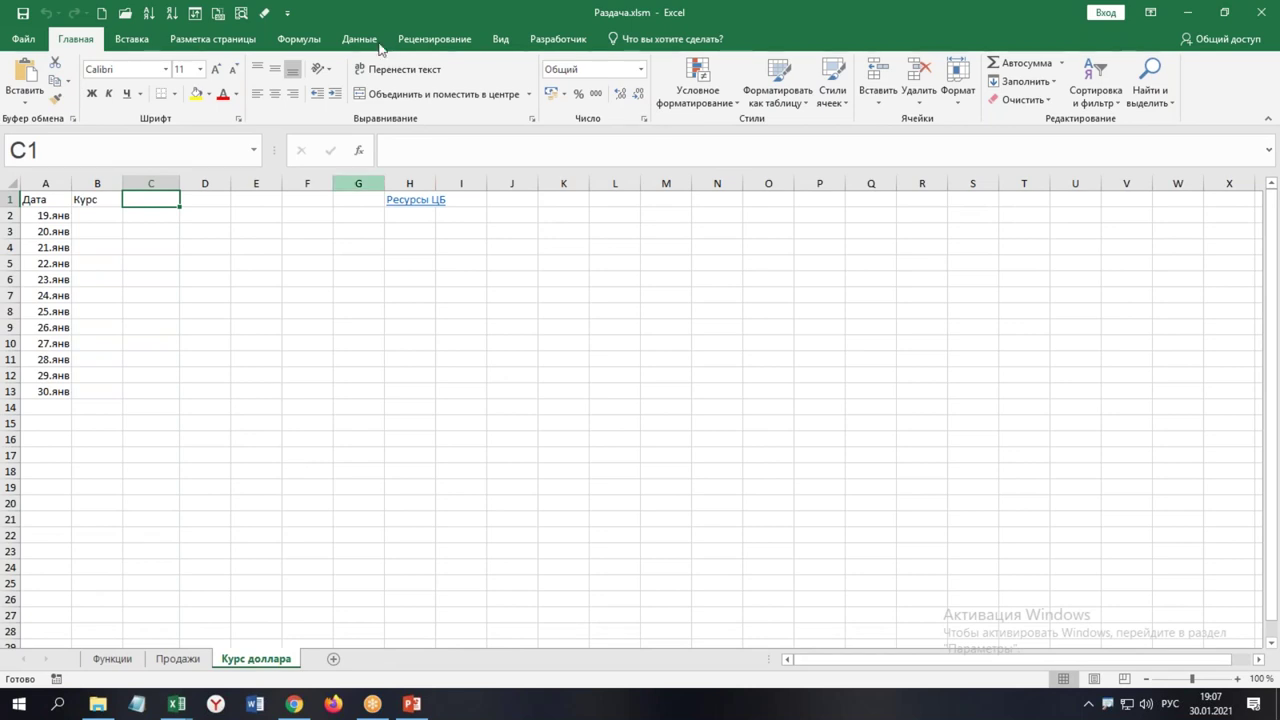
left_click(287, 44)
Browse the Web function category, then follow the Ресурсы ЦБ hyperlink in H1 to the Bank of Russia XML page
left_click(514, 105)
mouse_move(545, 216)
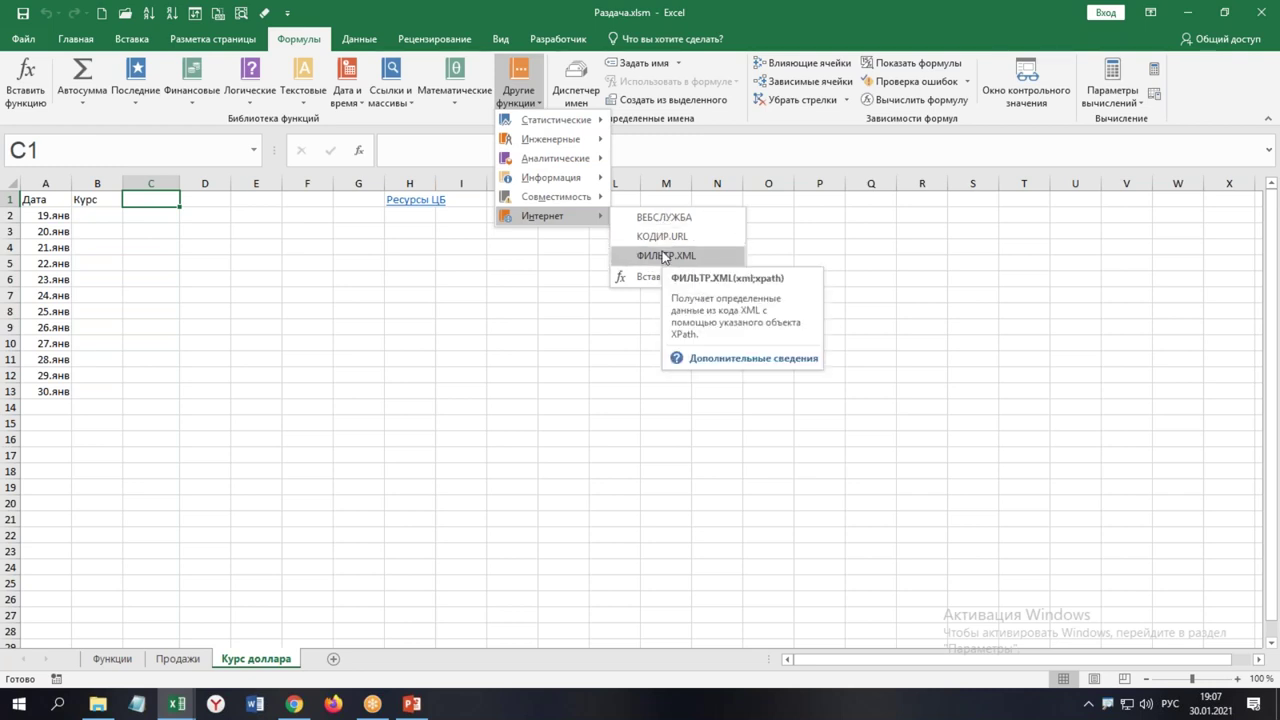
left_click(428, 288)
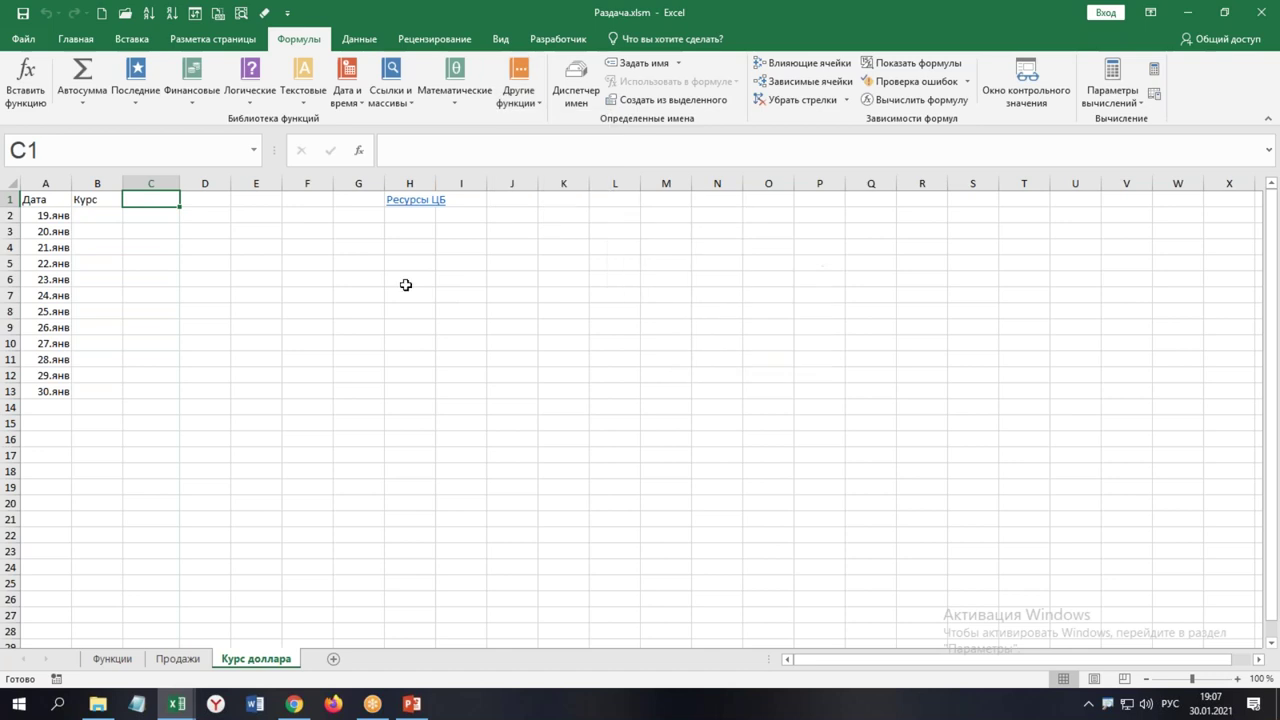
left_click(415, 205)
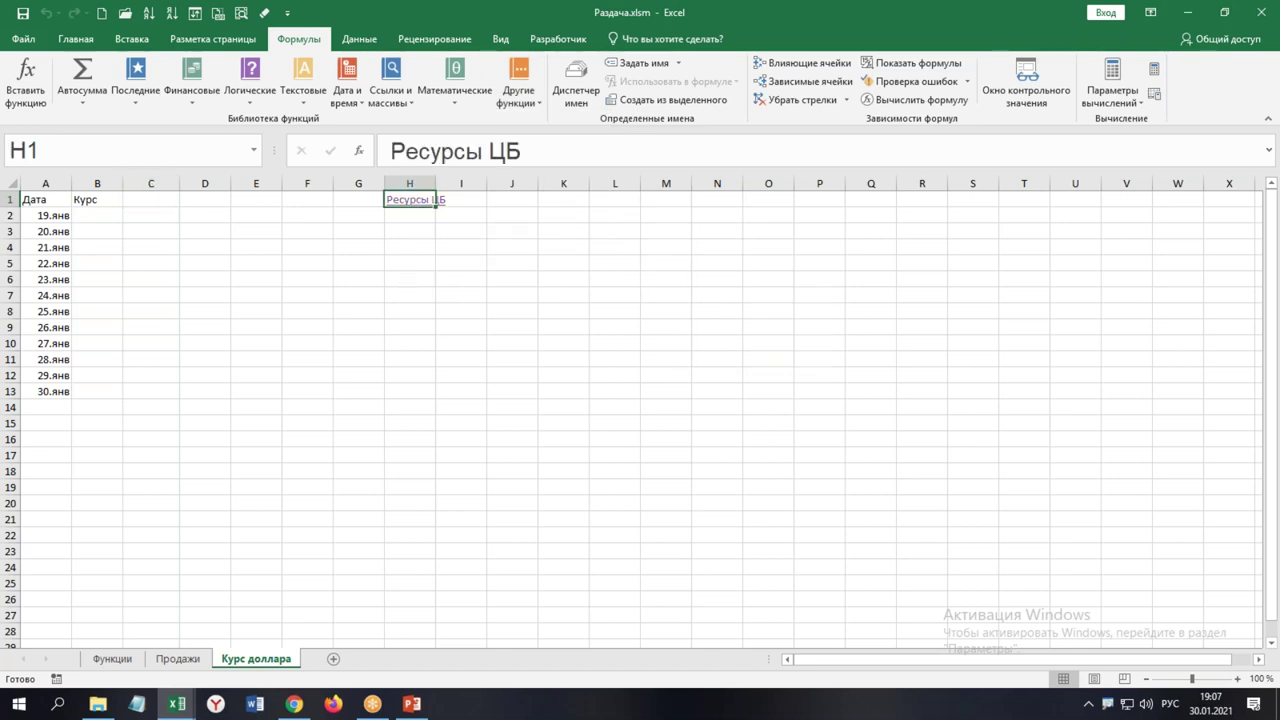
mouse_move(415, 200)
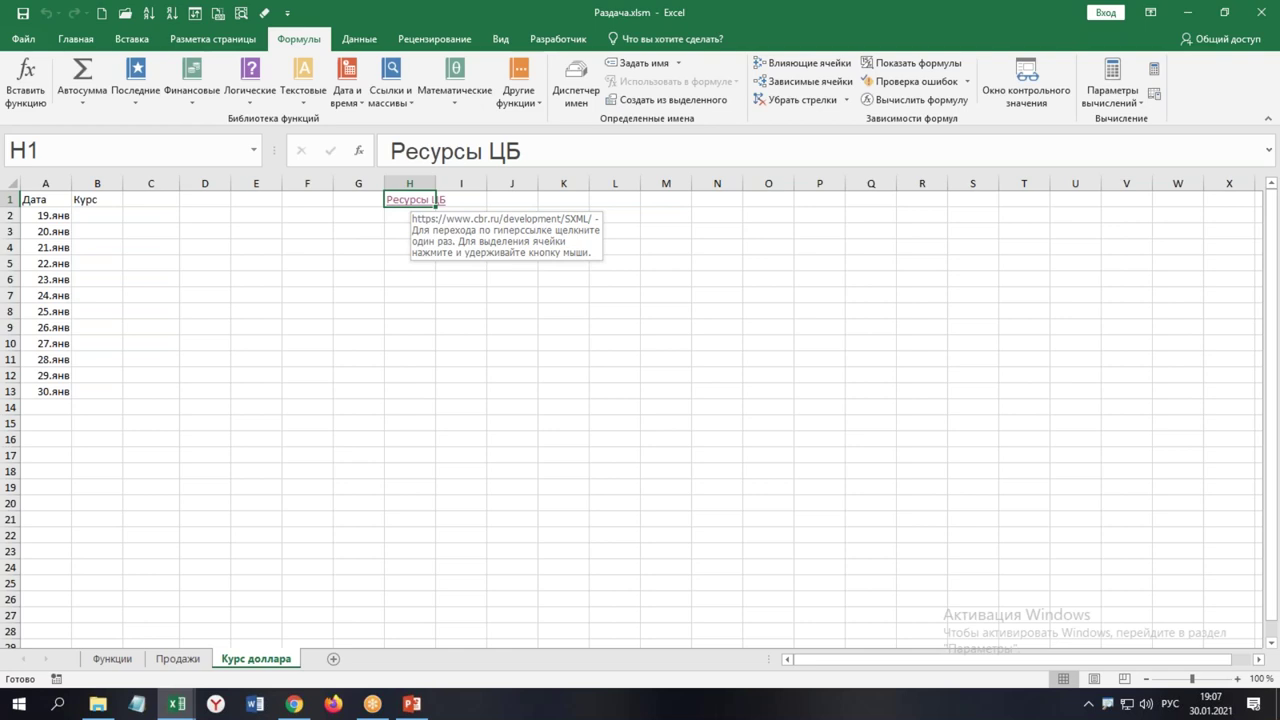
right_click(436, 200)
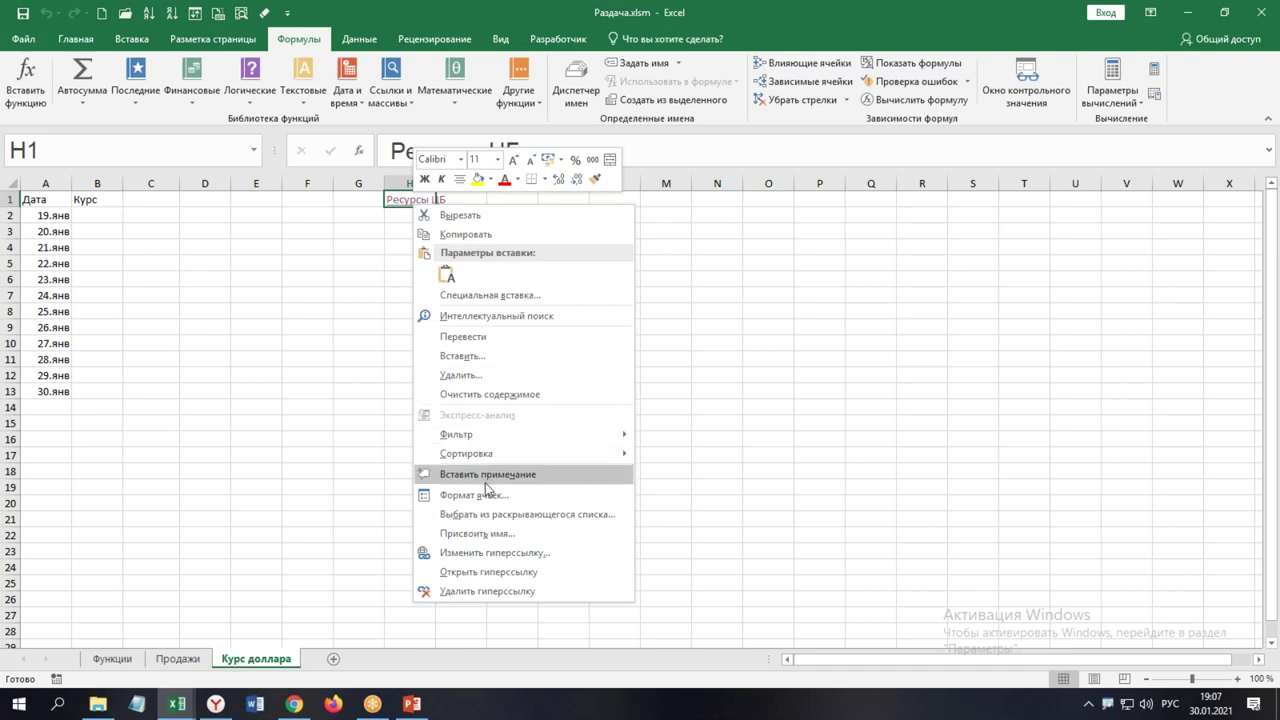
left_click(484, 572)
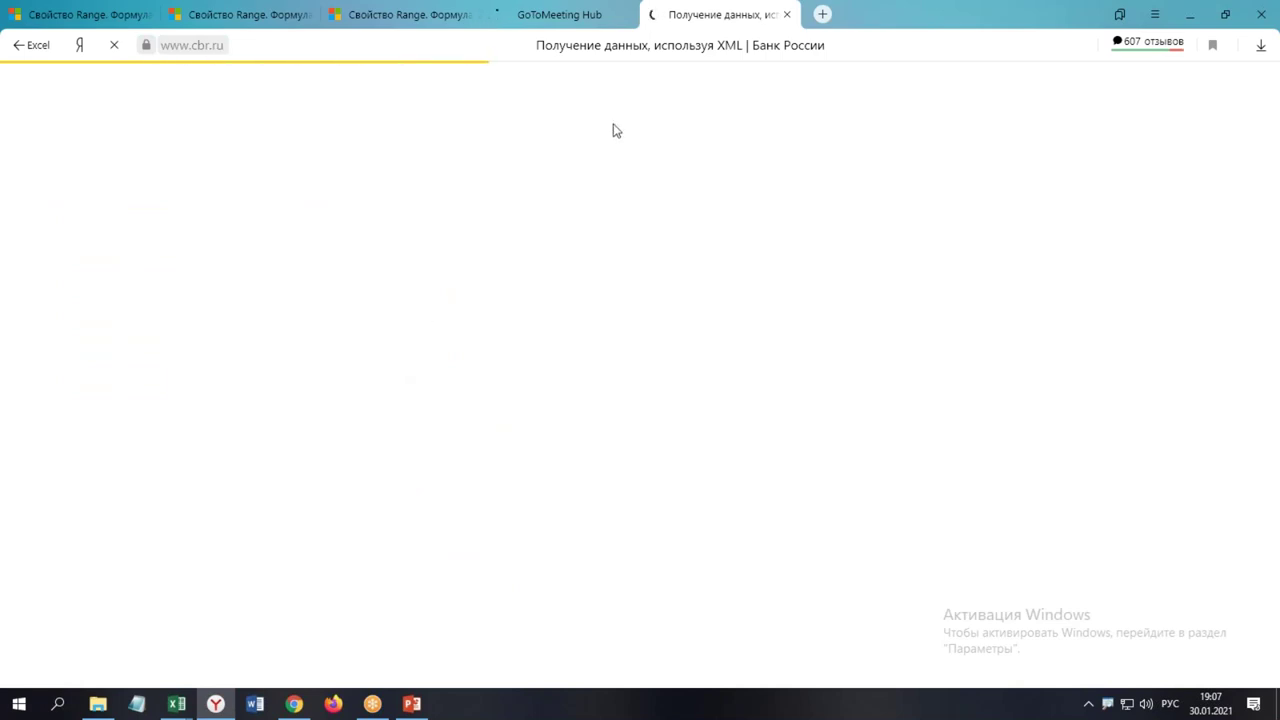
Close the other browser tabs and dismiss the cookie and weather notices on the cbr.ru page
right_click(683, 29)
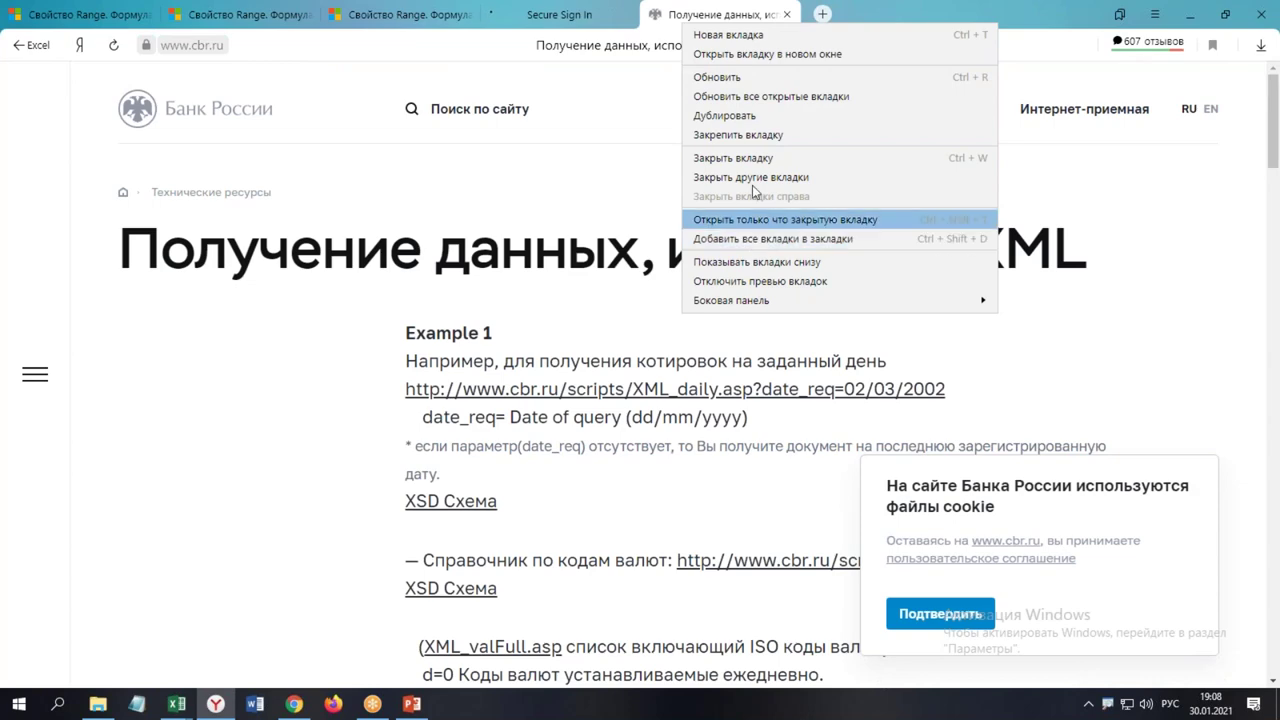
left_click(752, 177)
left_click(965, 614)
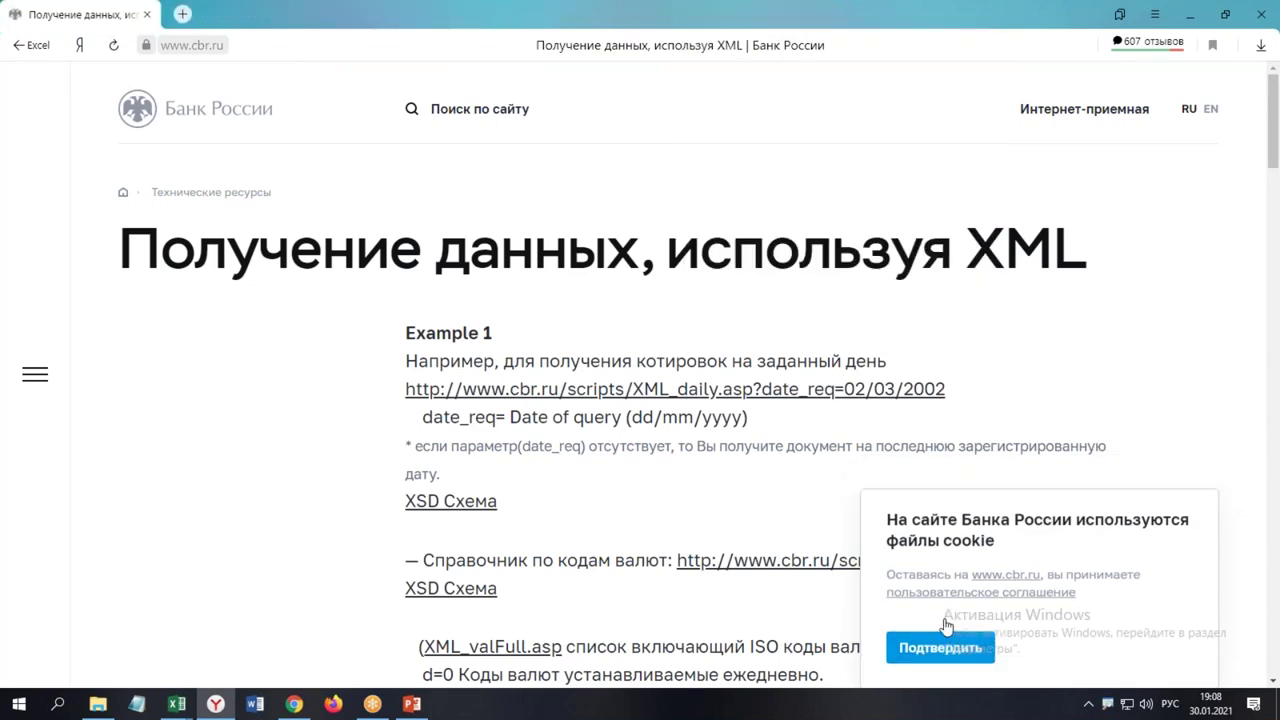
scroll(725, 486, "down", 2)
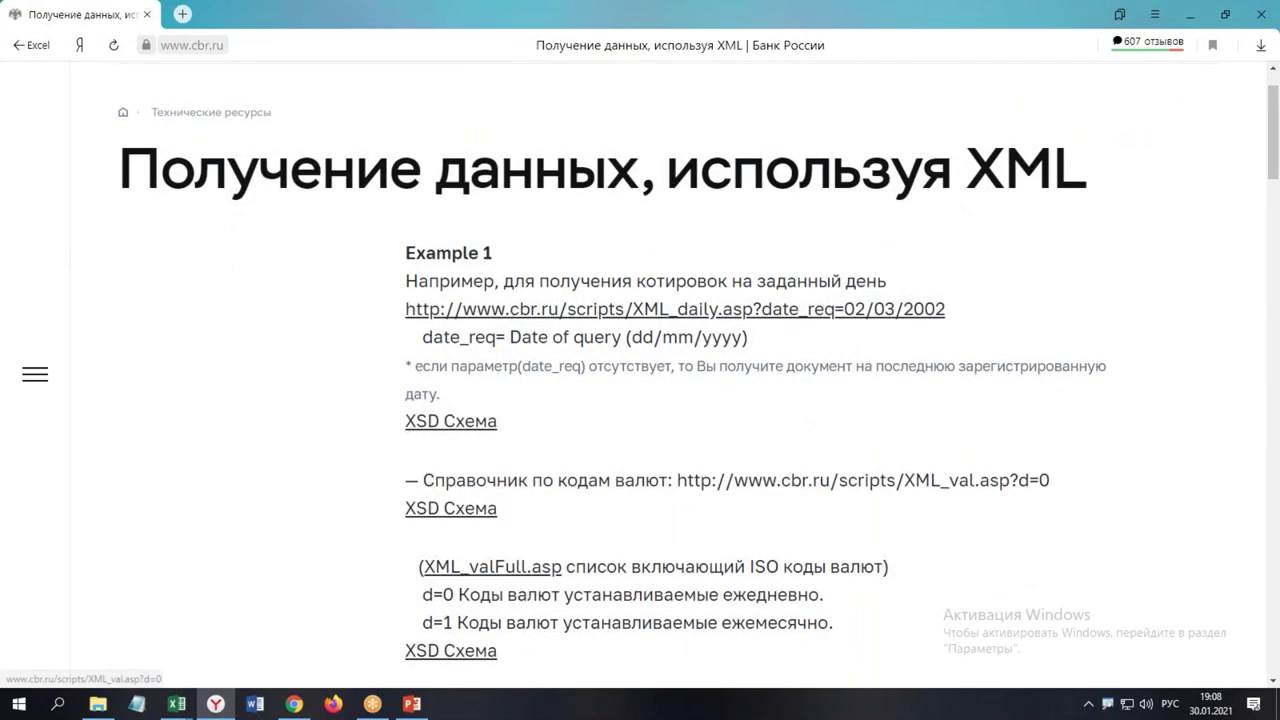
scroll(697, 481, "down", 1)
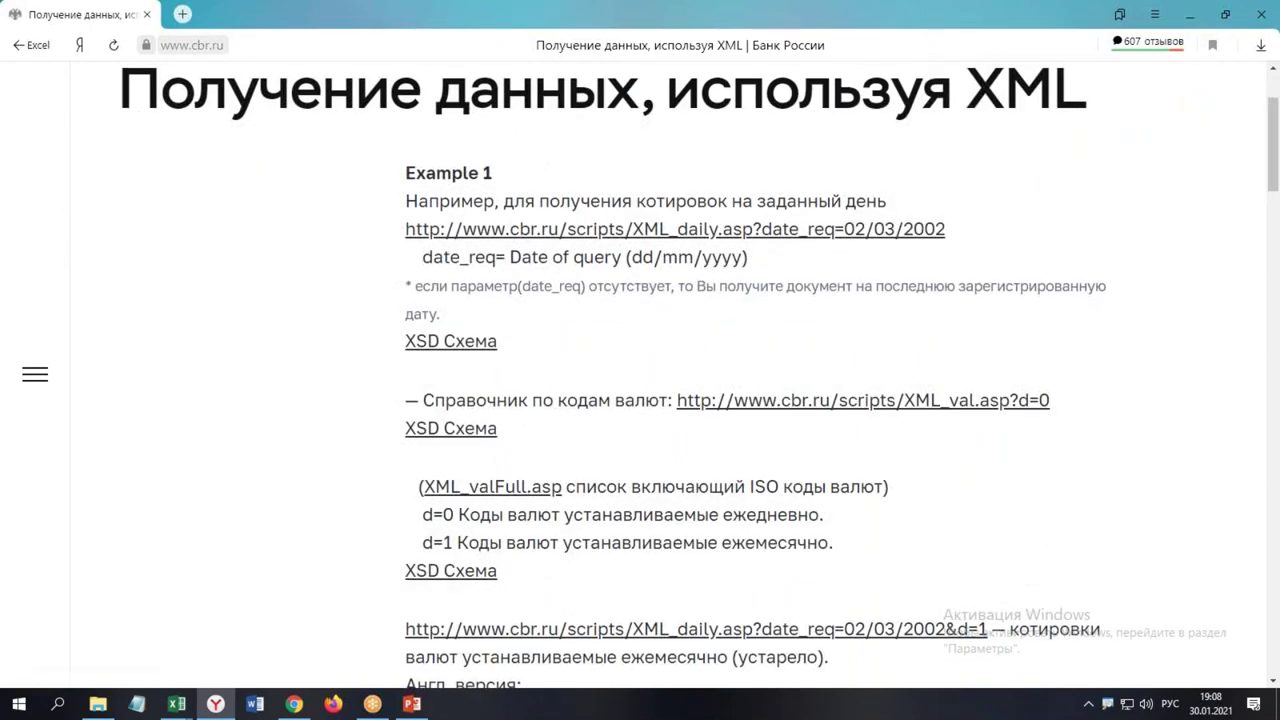
scroll(697, 481, "down", 2)
scroll(697, 481, "down", 1)
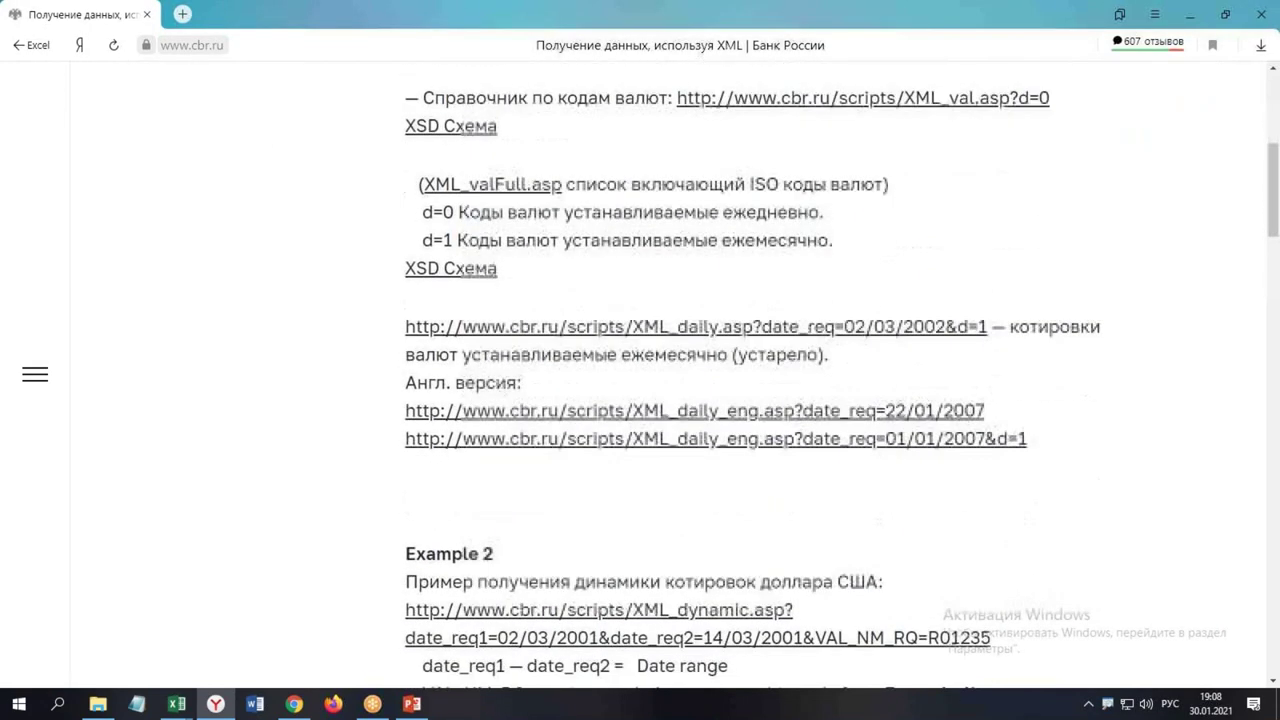
scroll(699, 481, "down", 1)
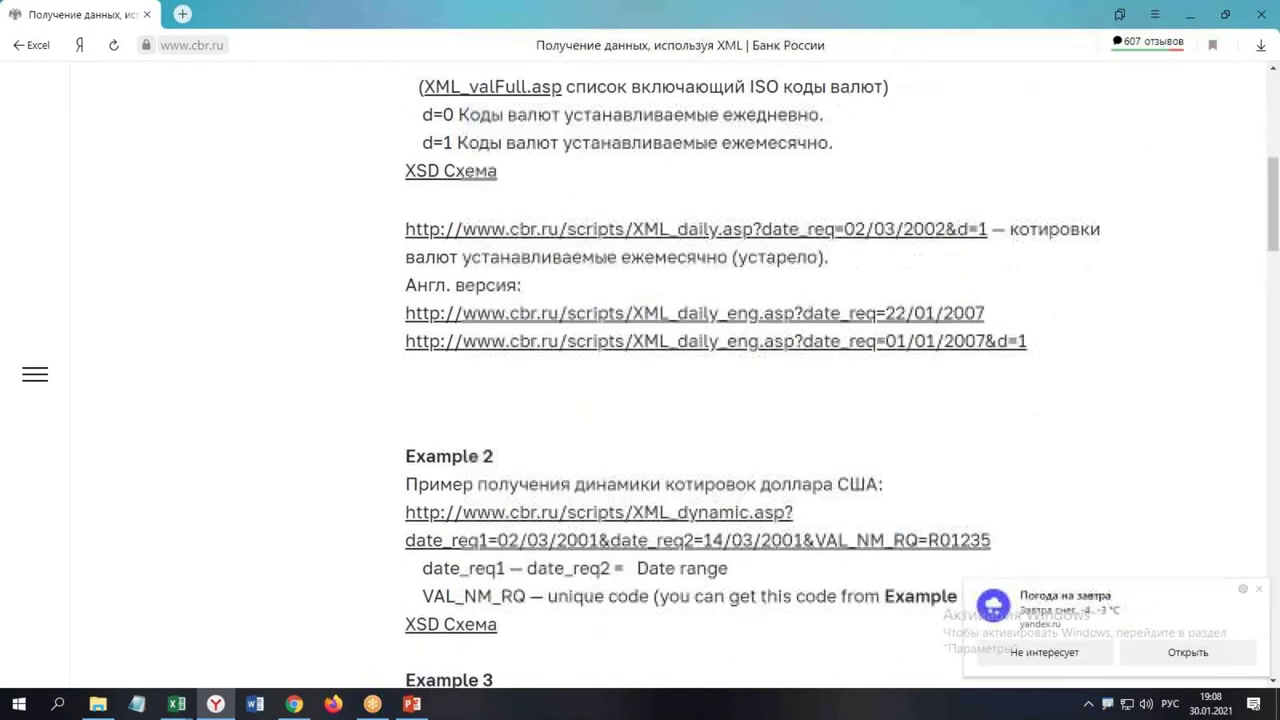
left_click(1261, 591)
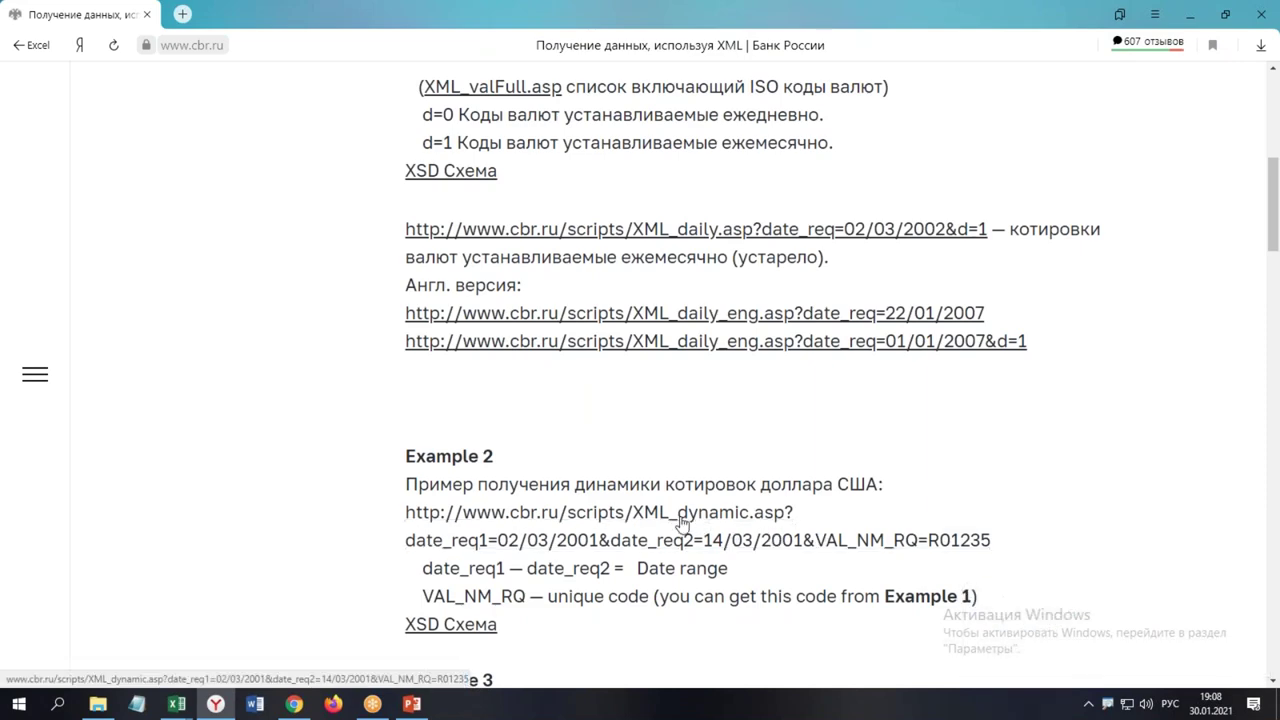
Open the XML_dynamic.asp dollar rate example and change the end date's day from 14 to 19
left_click(680, 522)
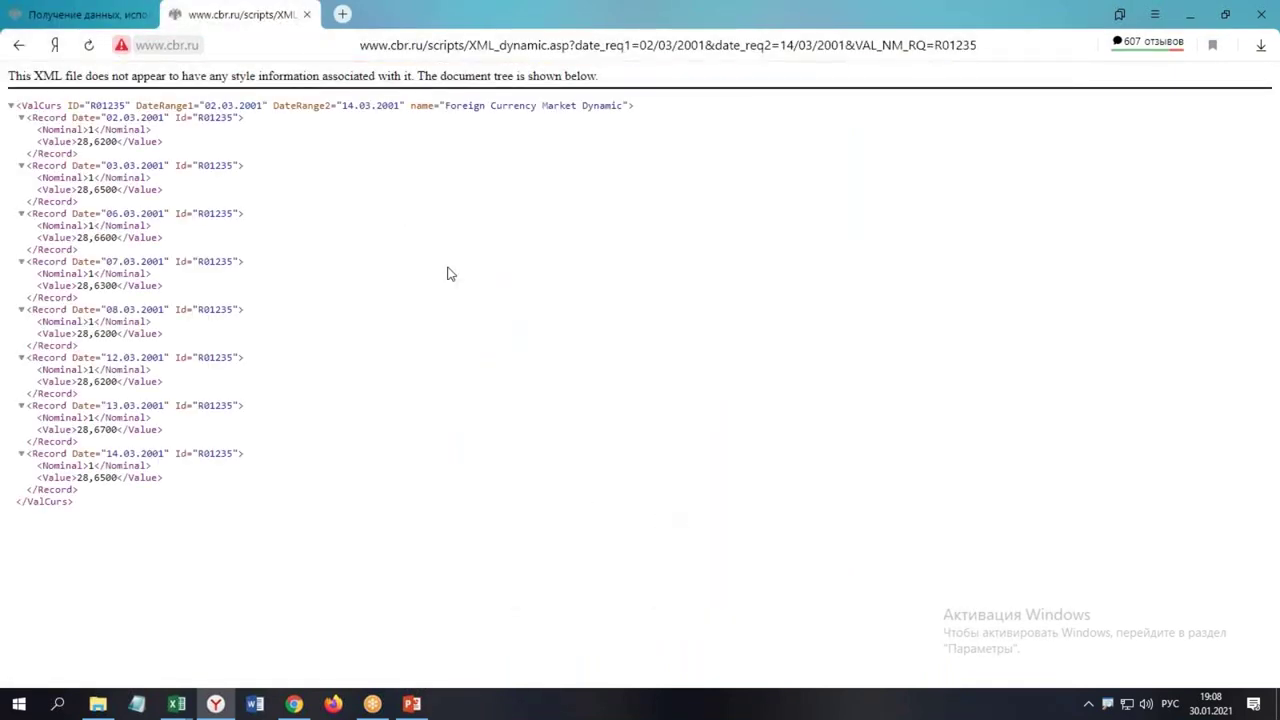
left_click(660, 45)
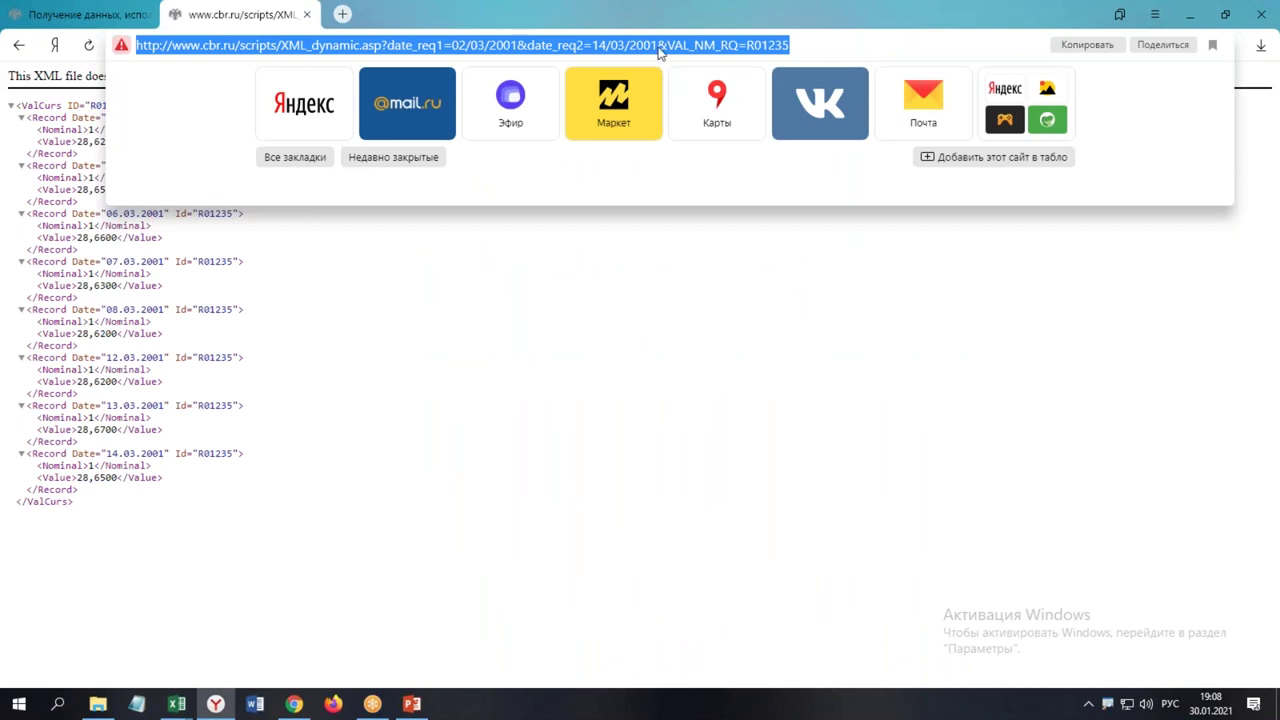
left_click(630, 47)
left_click(594, 47)
left_click_drag(595, 47, 608, 46)
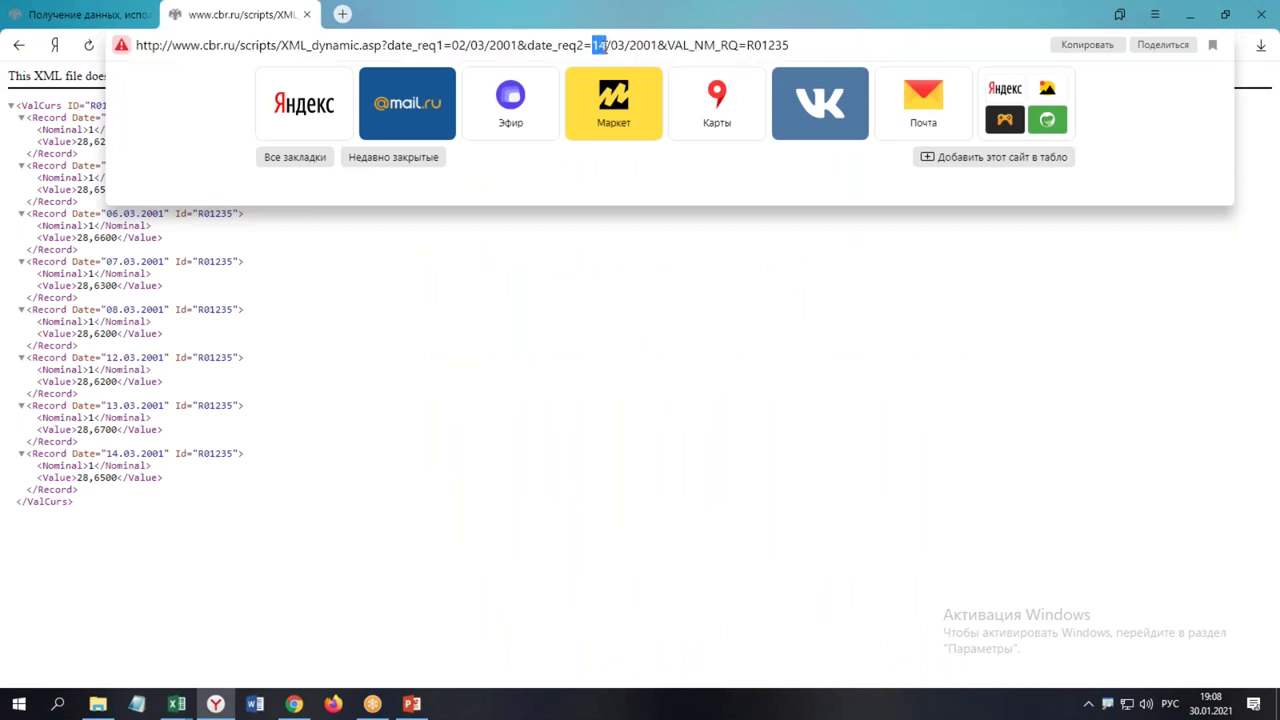
type("19")
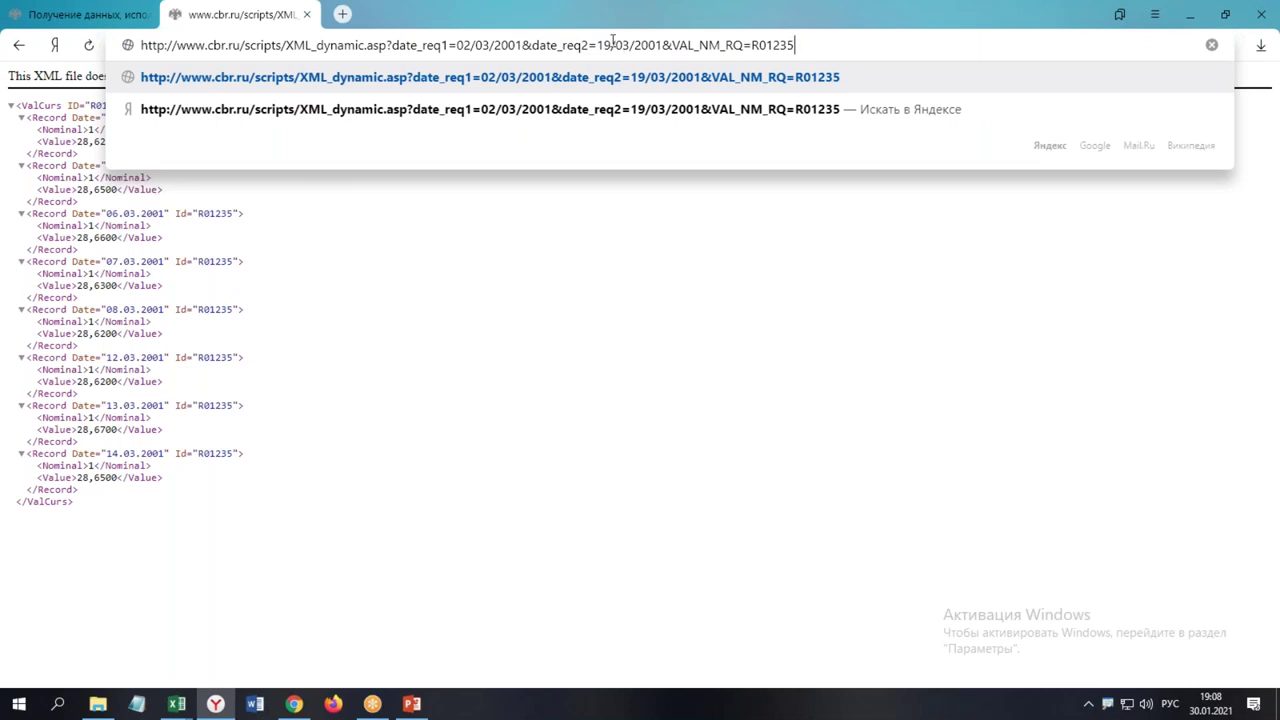
Set both date_req1 and date_req2 to 19/01/2021 and load the single 73,9735 dollar record
left_click(624, 45)
key("Delete")
type("1")
key("Right")
key("Right")
key("Right")
key("BackSpace")
key("BackSpace")
type("21")
key("shift+Left")
key("shift+Left")
key("shift+Left")
key("shift+Left")
key("shift+Left")
key("shift+Left")
key("shift+Left")
key("shift+Left")
key("ctrl+c")
key("Left")
key("Left")
key("Left")
key("Left")
key("Left")
key("Left")
key("Left")
key("shift+Left")
key("shift+Left")
key("shift+Left")
key("shift+Left")
key("shift+Left")
key("shift+Left")
key("shift+Left")
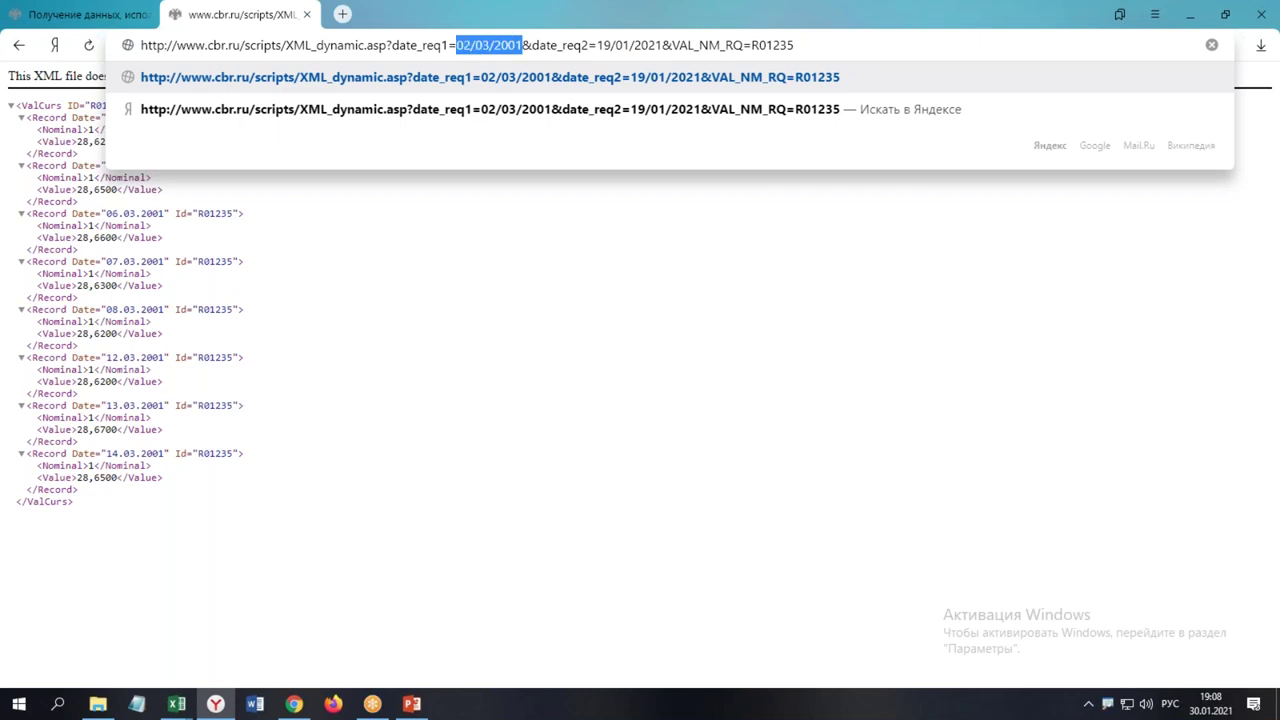
key("ctrl+v")
key("Return")
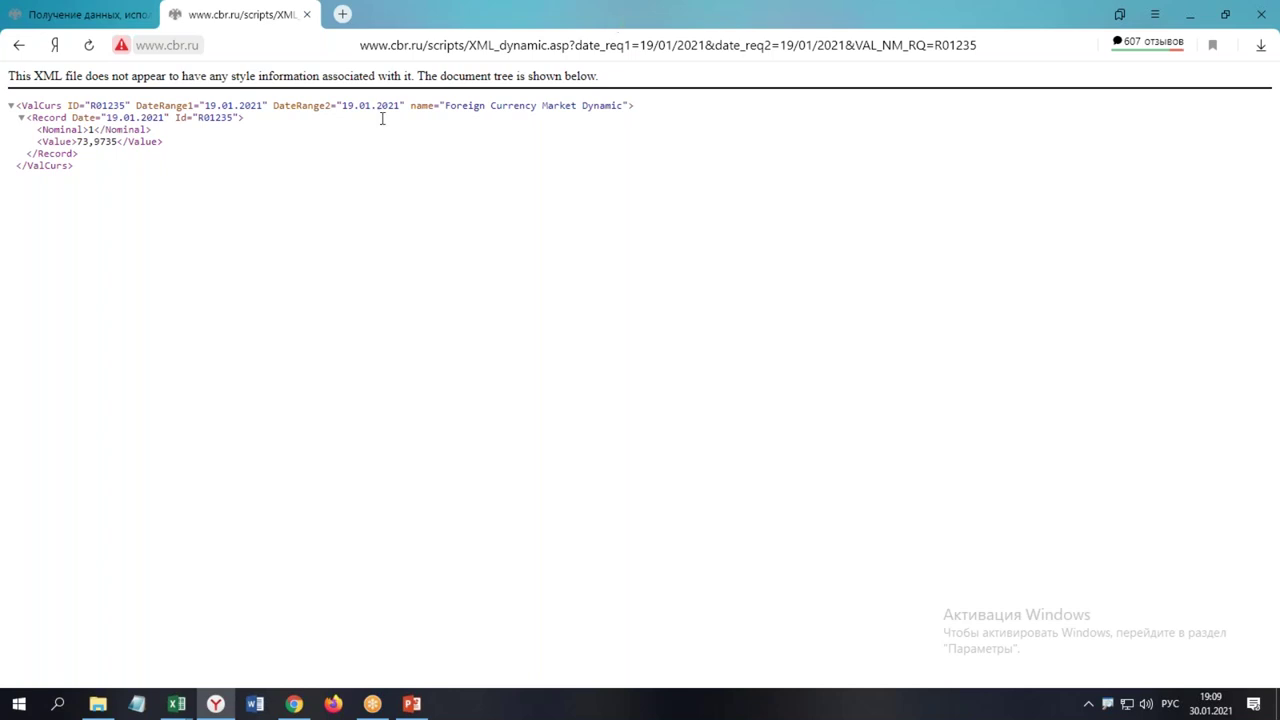
left_click_drag(91, 177, 8, 118)
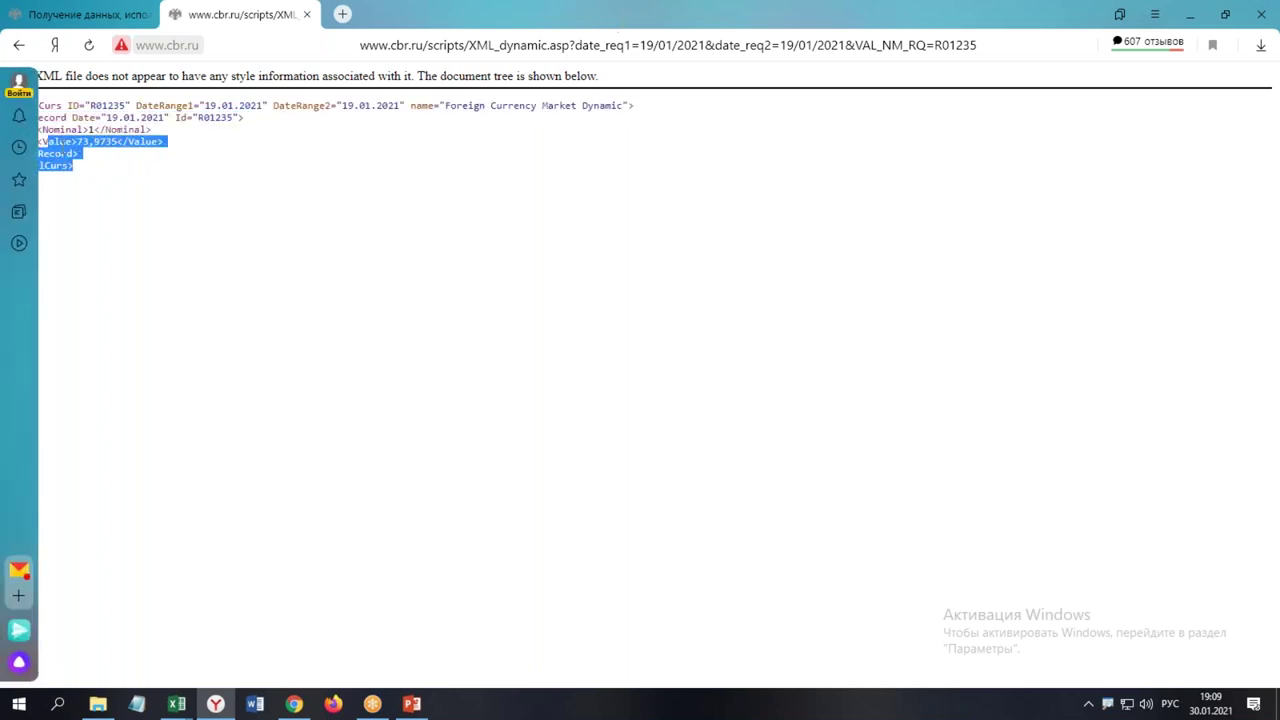
left_click(100, 172)
left_click(21, 117)
left_click(21, 117)
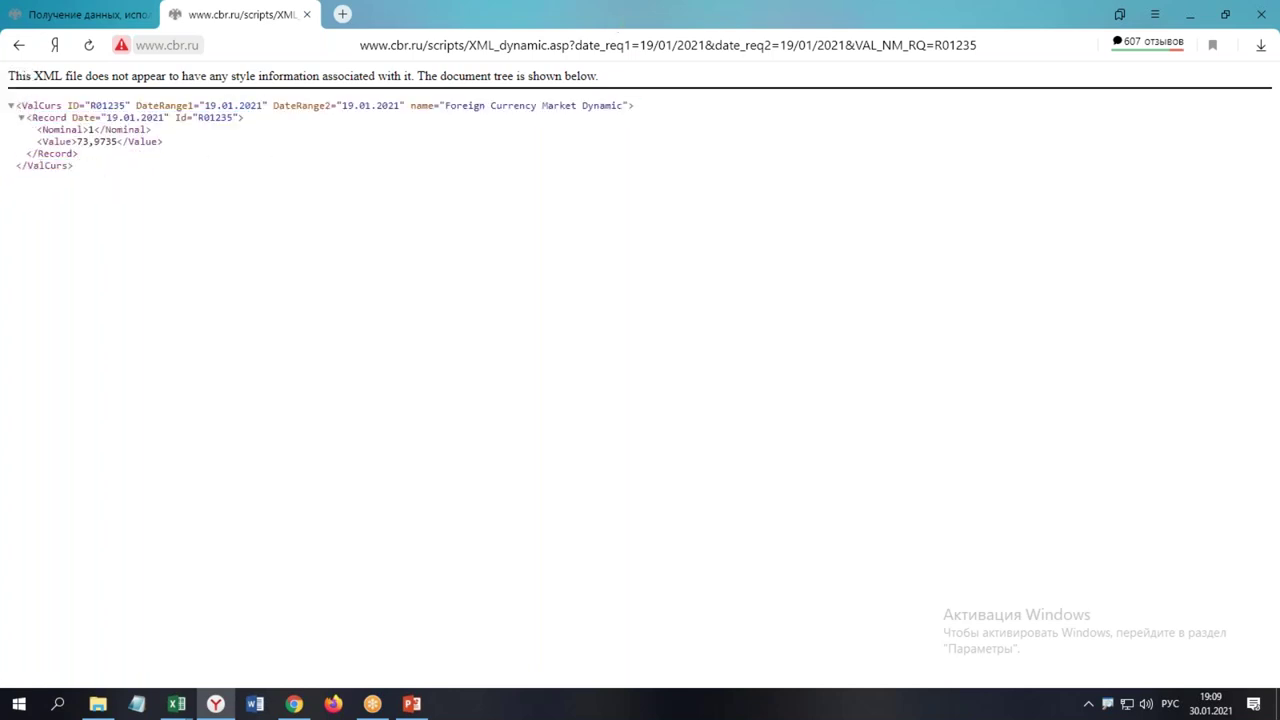
left_click(11, 106)
left_click(11, 106)
left_click(634, 44)
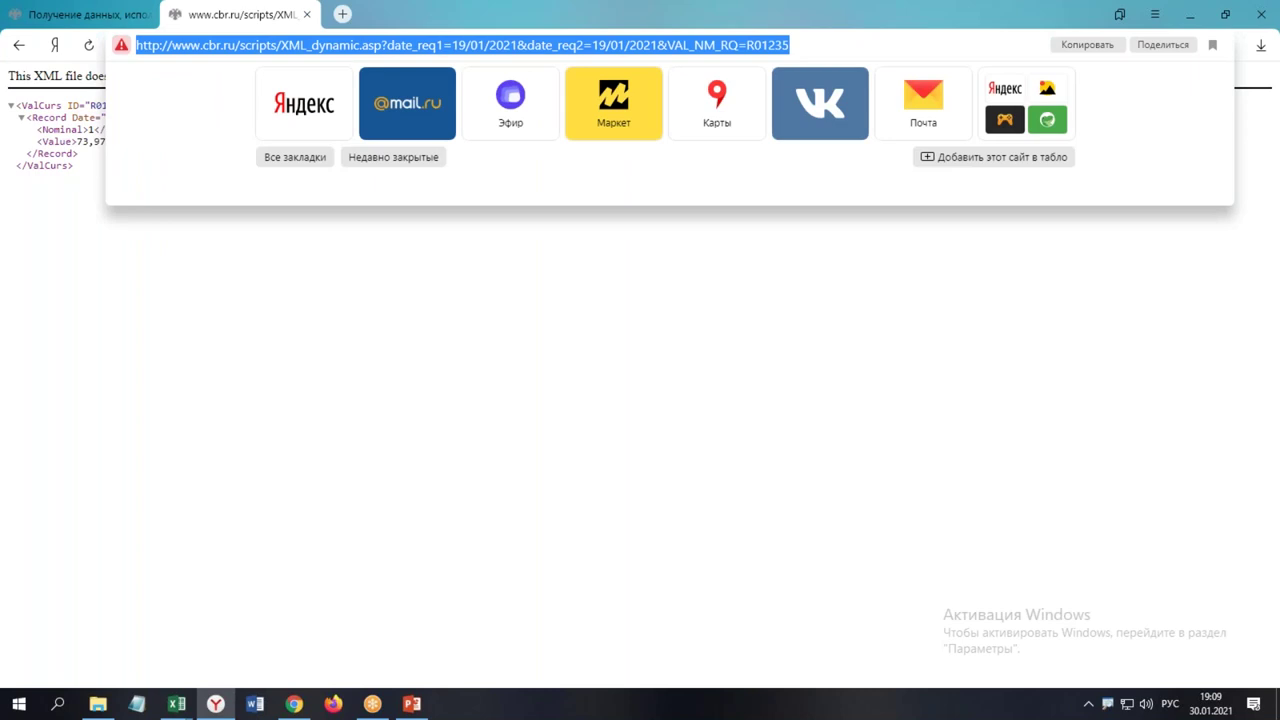
left_click(414, 288)
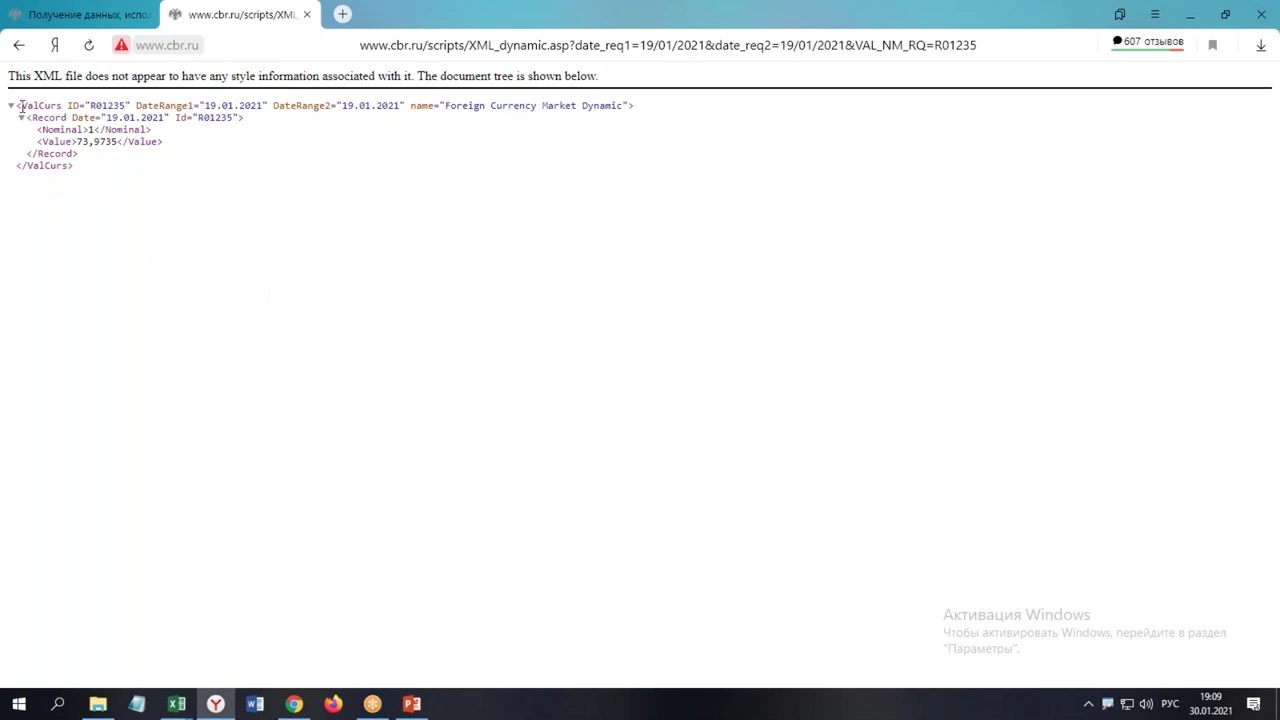
mouse_move(21, 105)
left_mouse_down()
mouse_move(62, 105)
mouse_move(66, 117)
left_mouse_up()
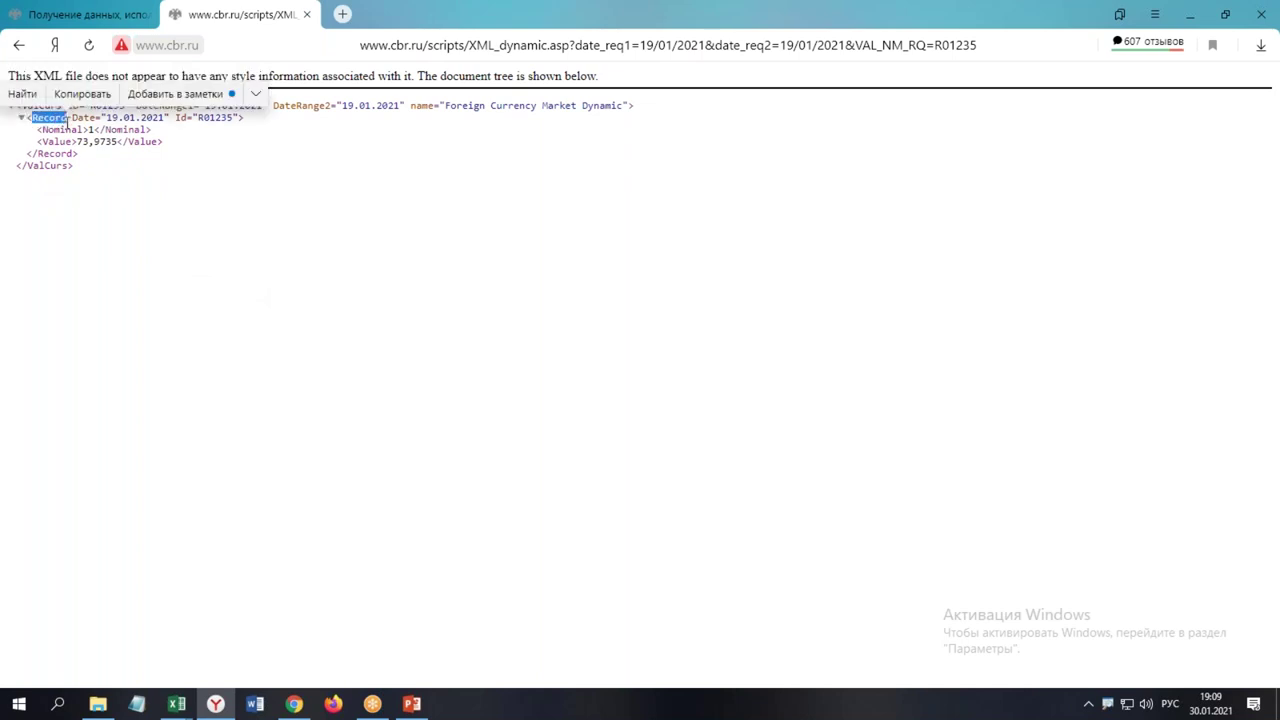
left_click_drag(42, 141, 86, 141)
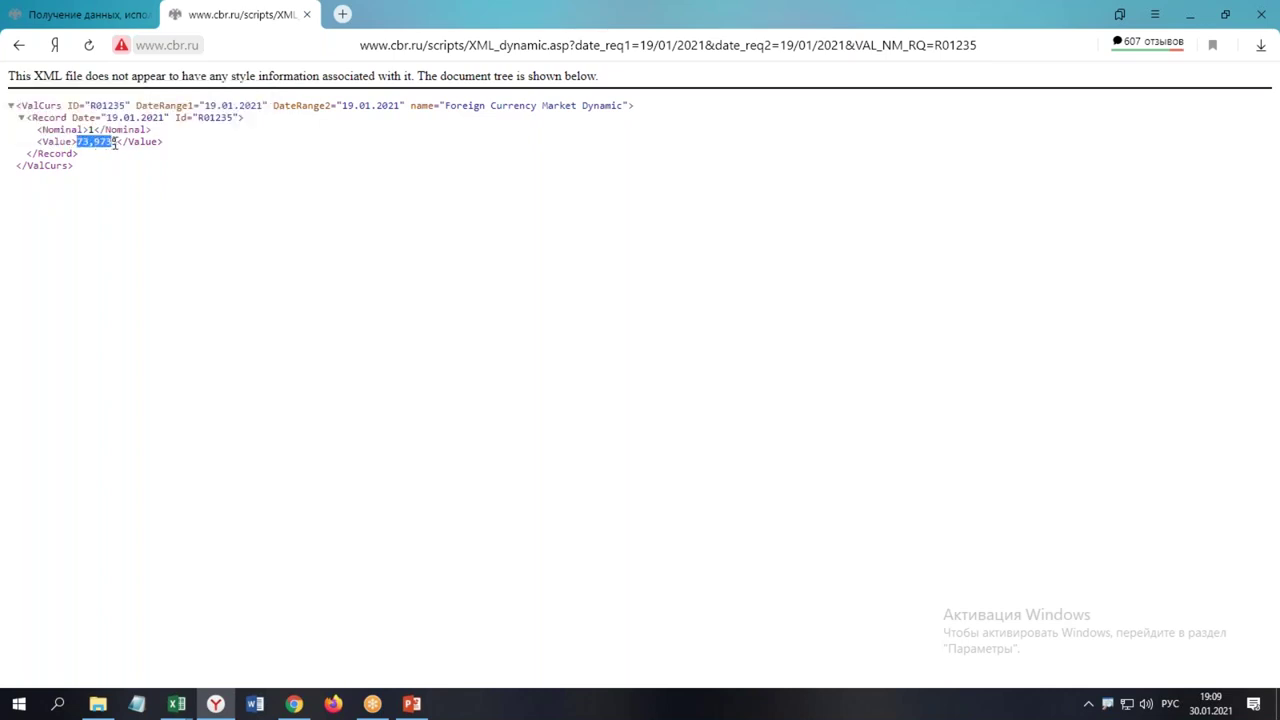
left_click_drag(113, 143, 118, 143)
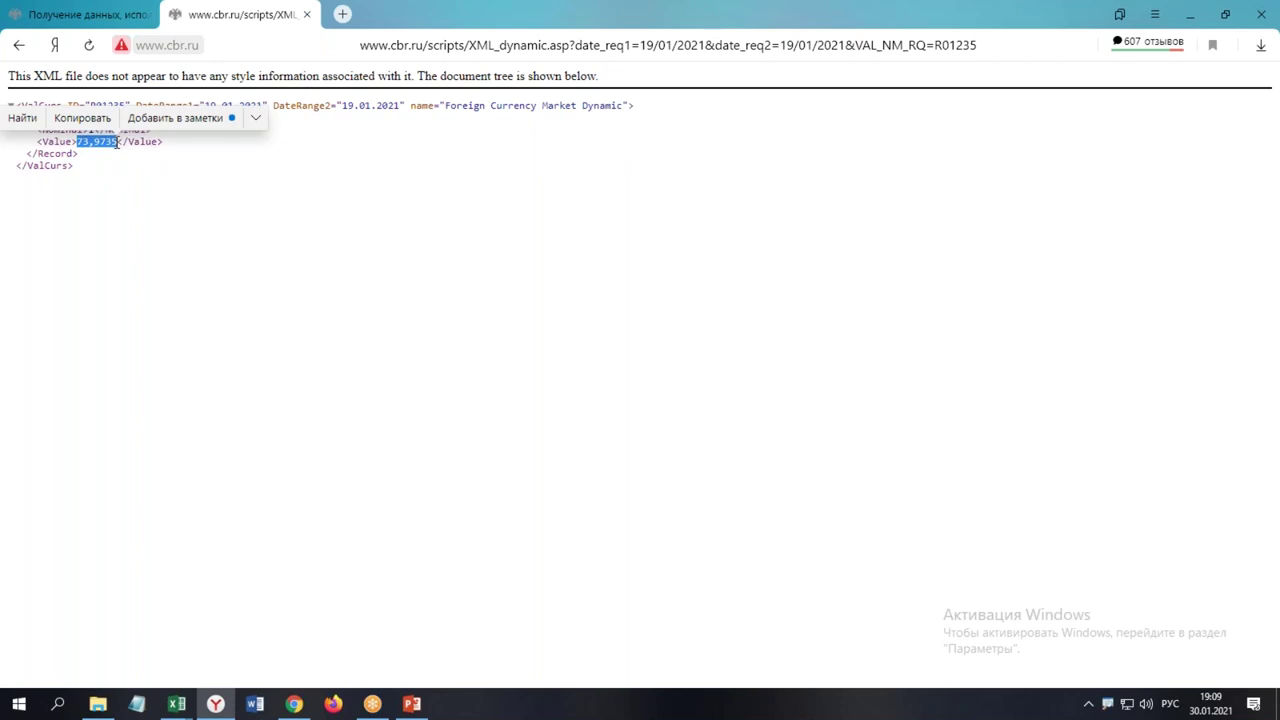
left_click(148, 186)
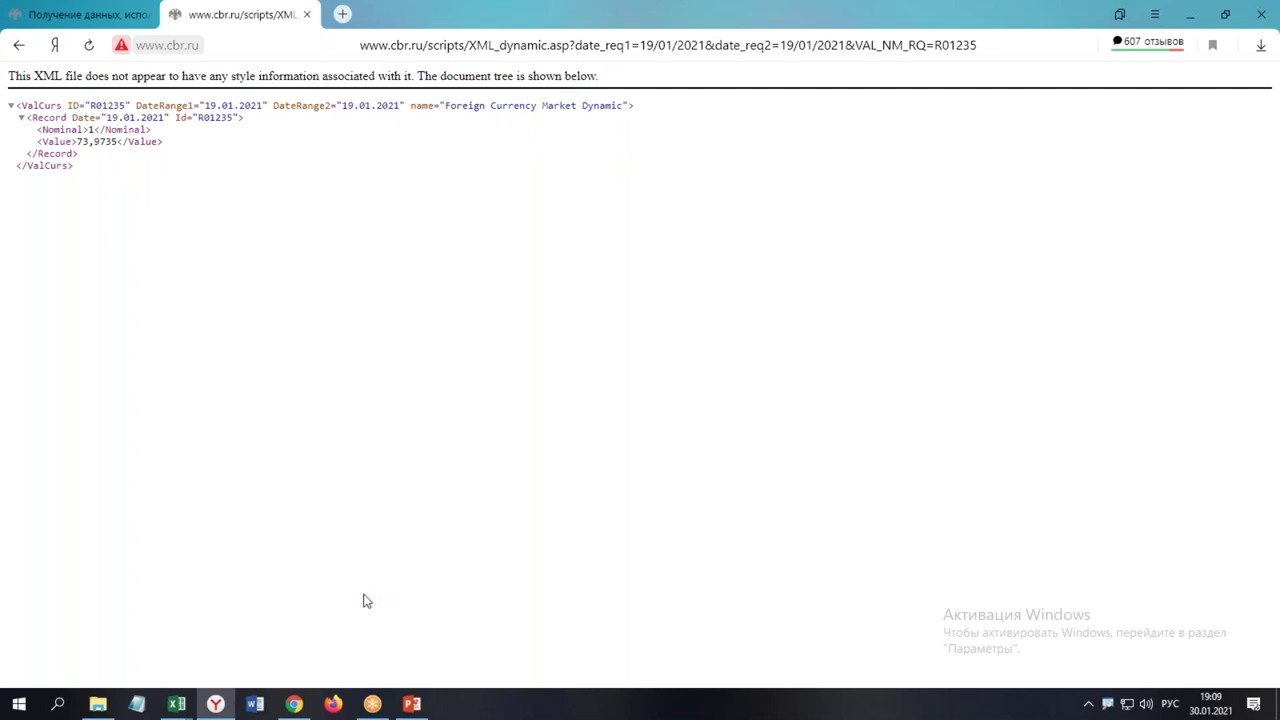
key("alt+Tab")
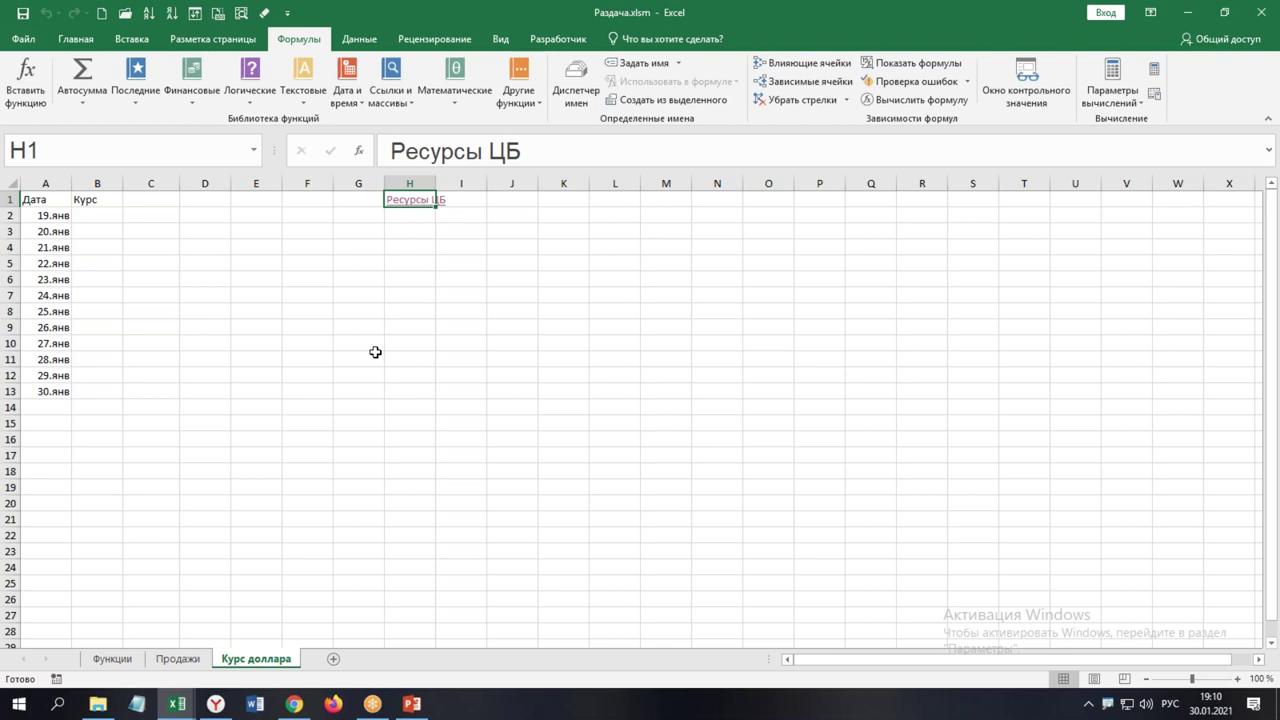
Move off the Ресурсы ЦБ cell and open the VBA editor with Alt+F11
left_click(375, 352)
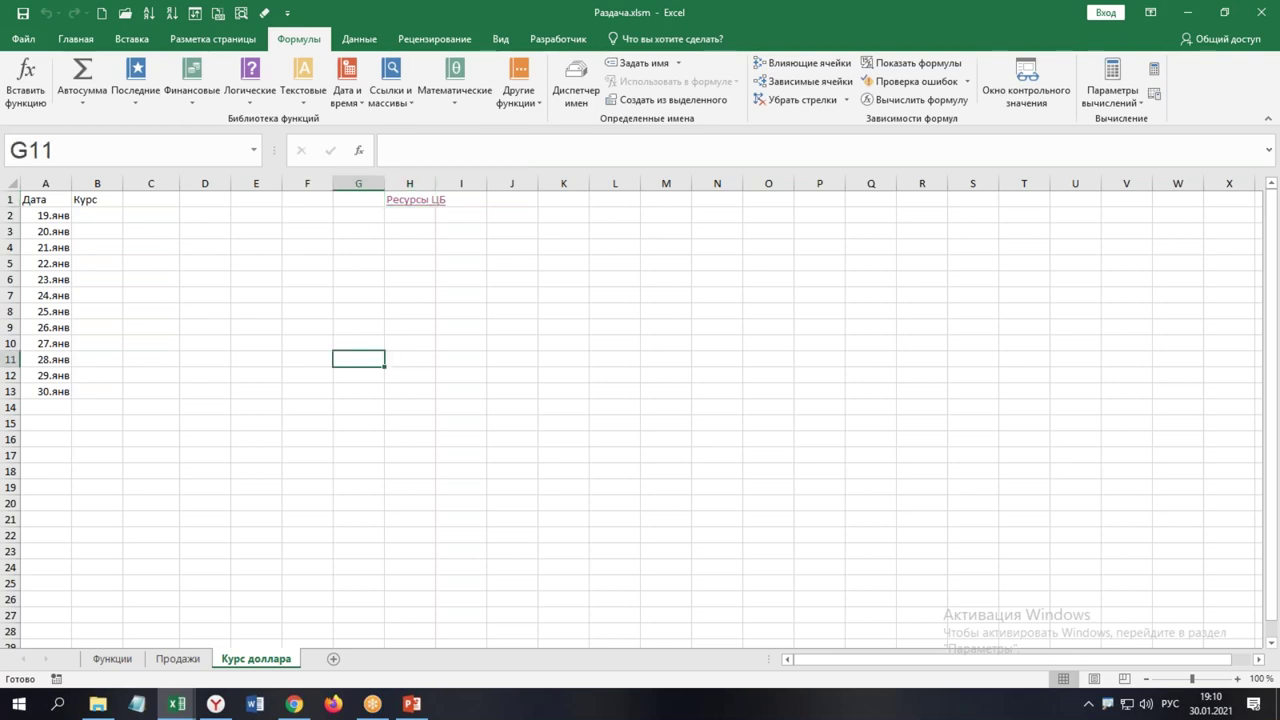
key("alt+F11")
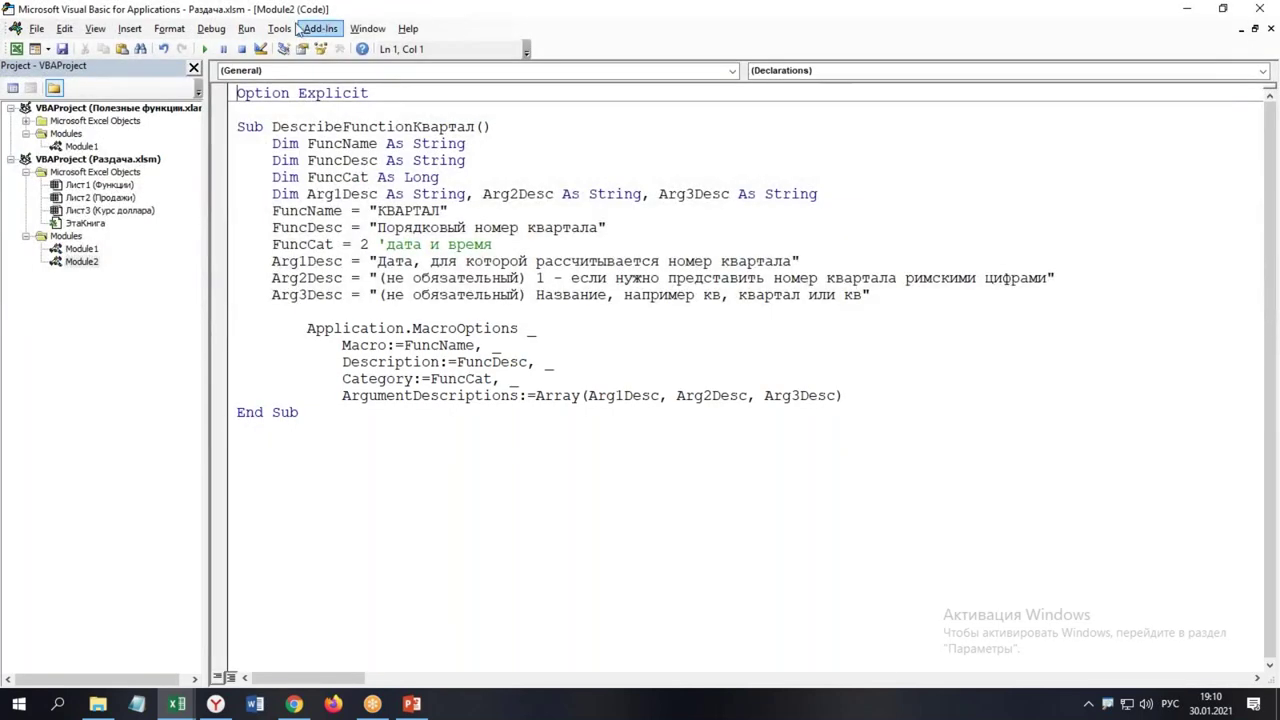
Add a checked Microsoft XML, v6.0 reference to Раздача.xlsm's VBA project
left_click(279, 28)
left_click(315, 46)
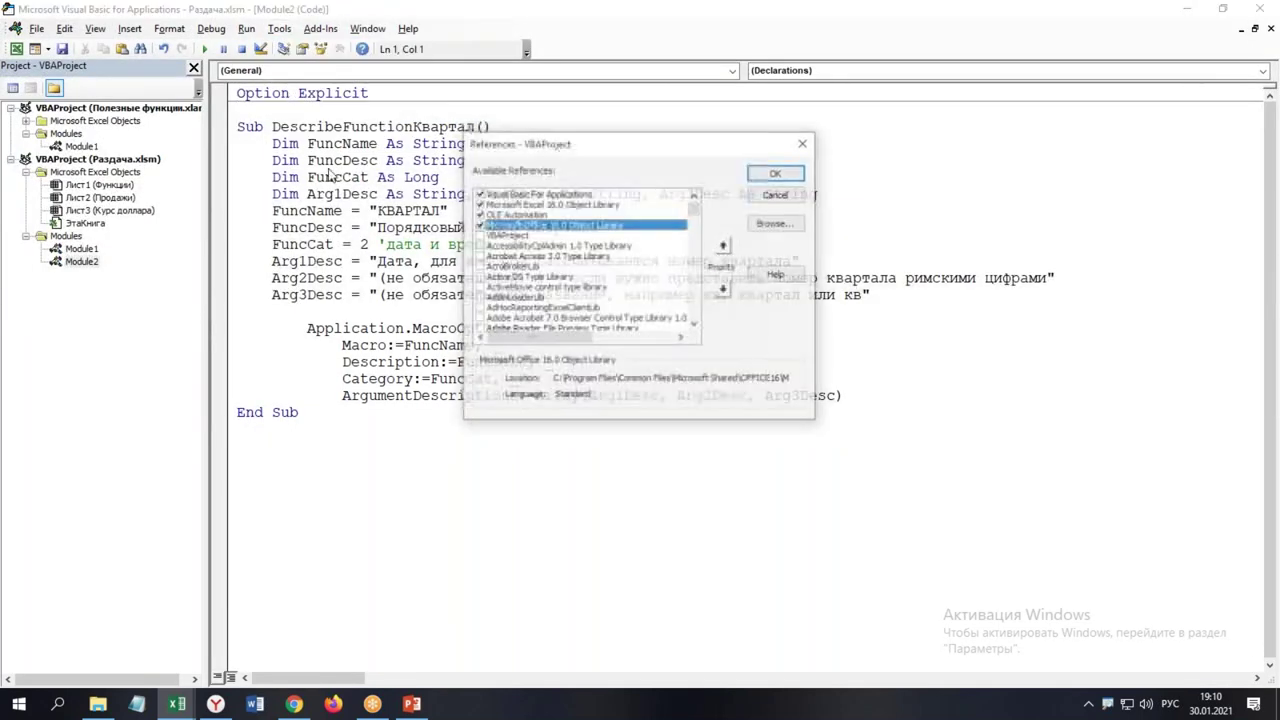
left_click_drag(694, 208, 697, 268)
left_click(694, 325)
left_click(545, 308)
left_click(479, 308)
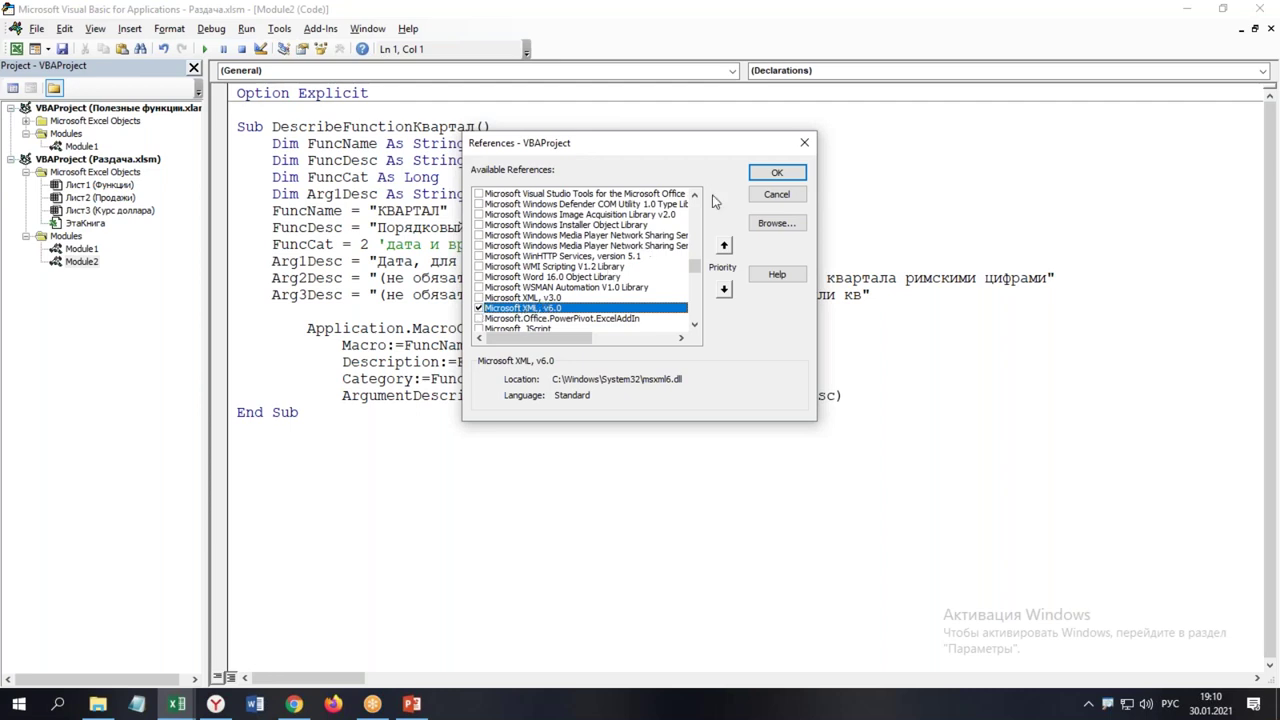
left_click(777, 173)
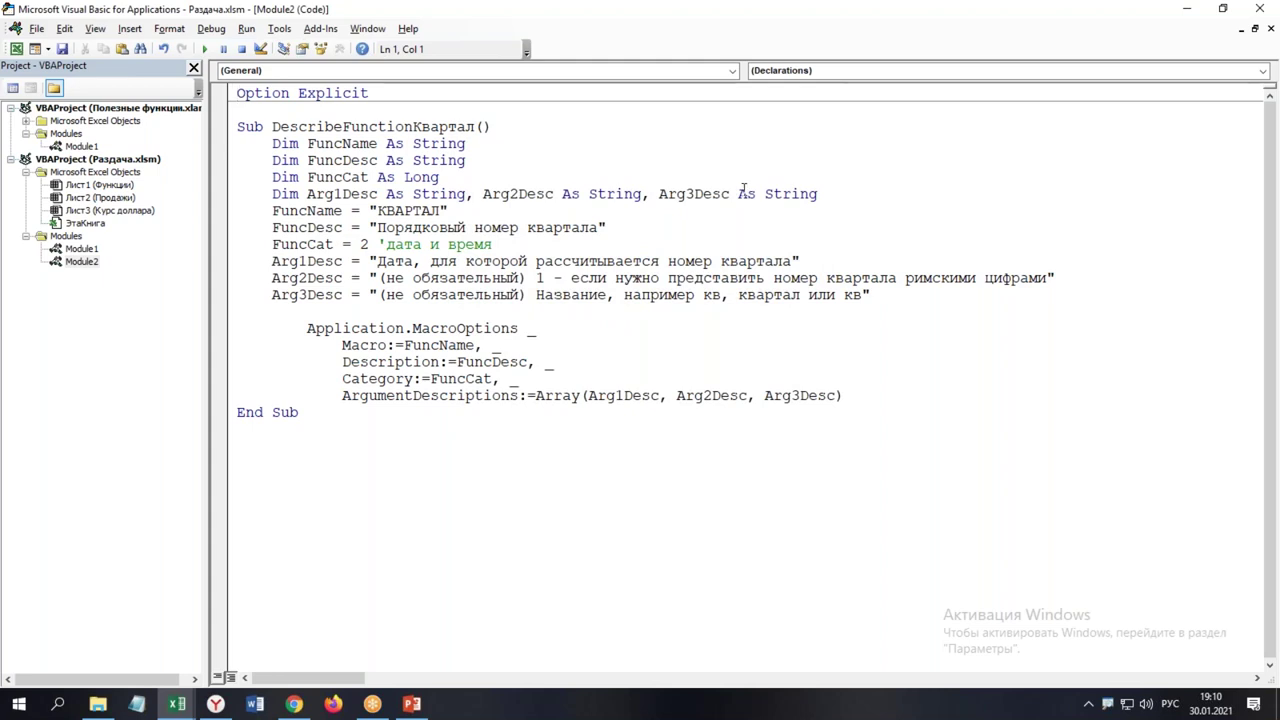
Start a new Sub Курс at the bottom of Module1
double_click(82, 249)
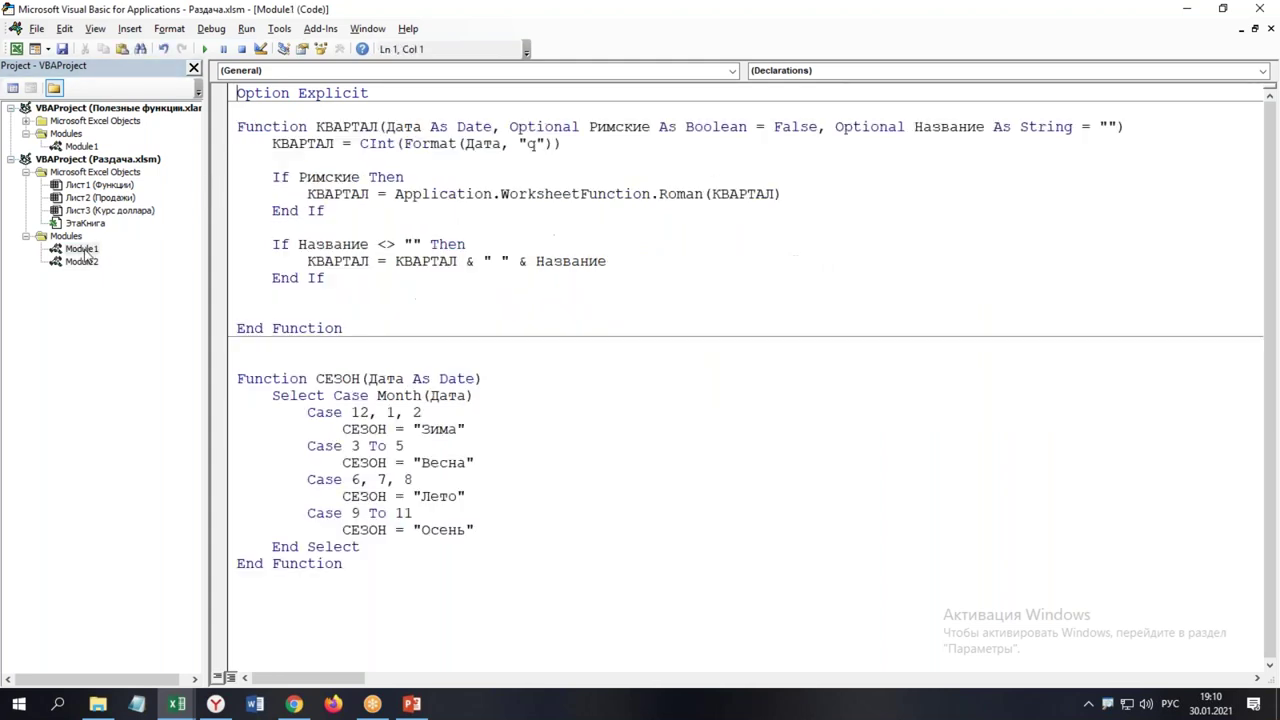
left_click(277, 616)
type("ыги")
key("BackSpace")
key("BackSpace")
key("BackSpace")
key("alt+shift")
type("sub")
key("alt+shift")
type("Курс")
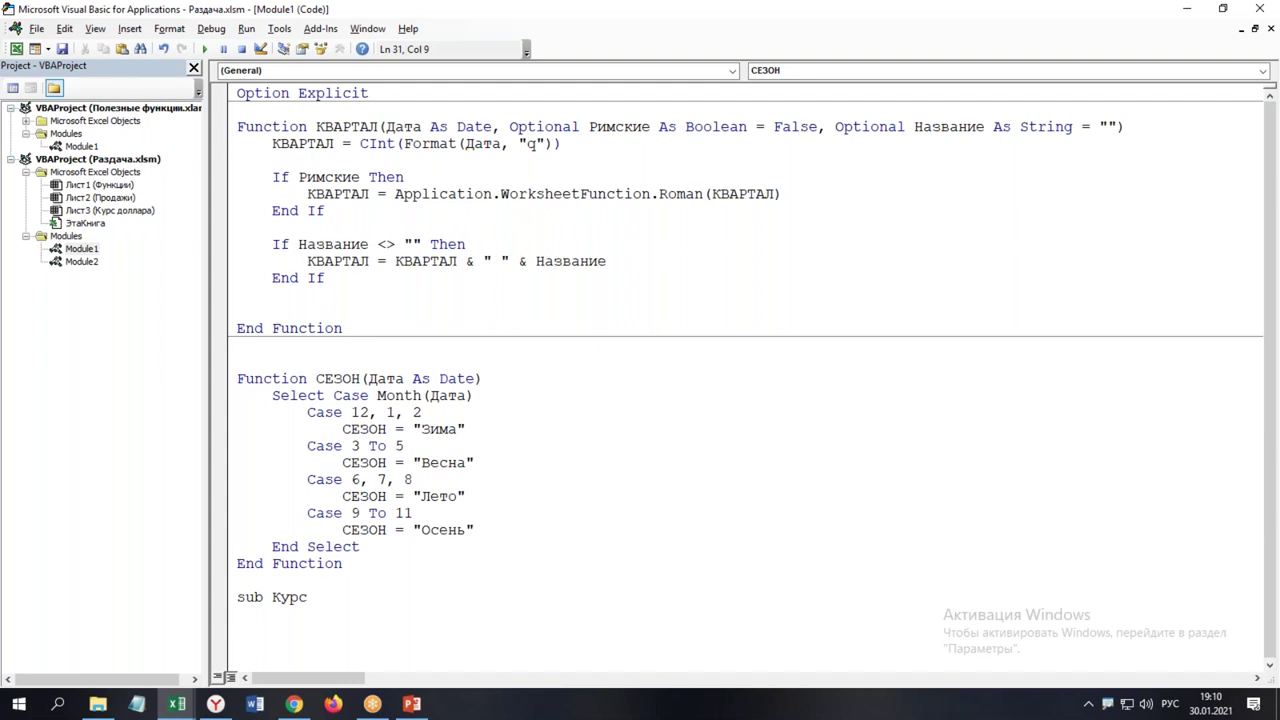
key("Return")
Declare objXML As DOMDocument60 and strUrl As String in Курс
type("вш")
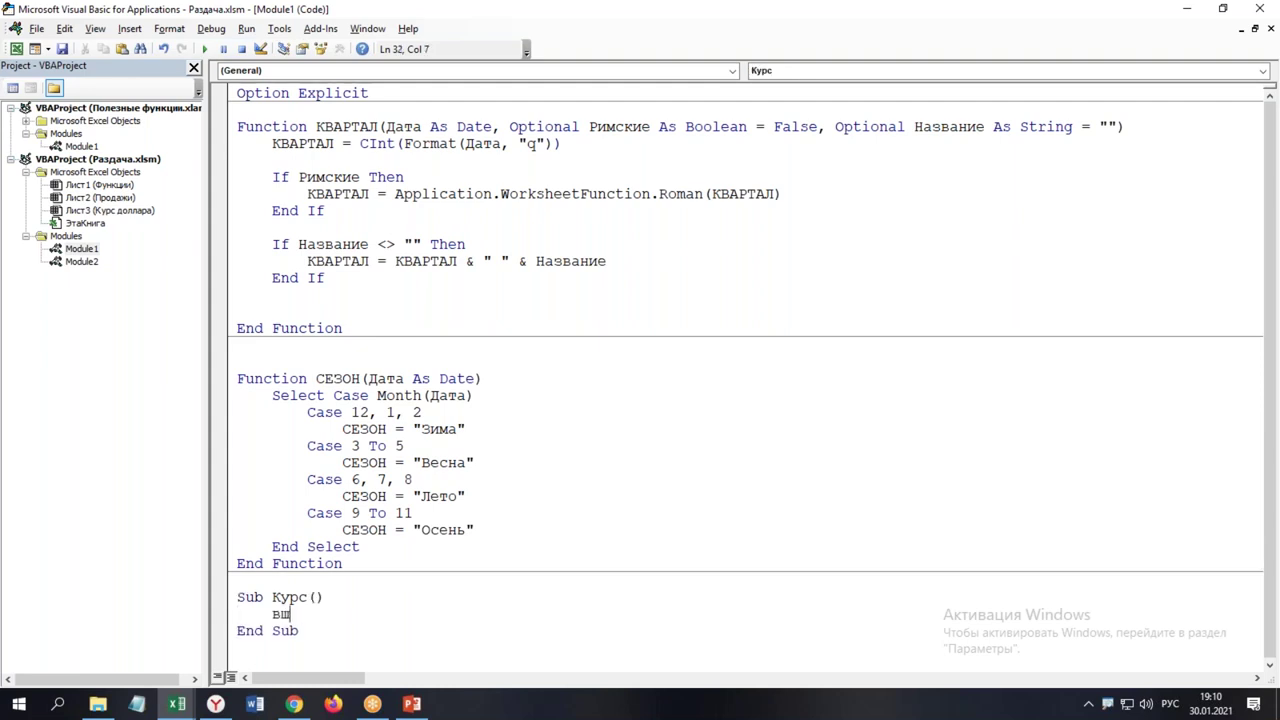
key("BackSpace")
key("BackSpace")
key("super+space")
type("dim obj")
type("XML as doc")
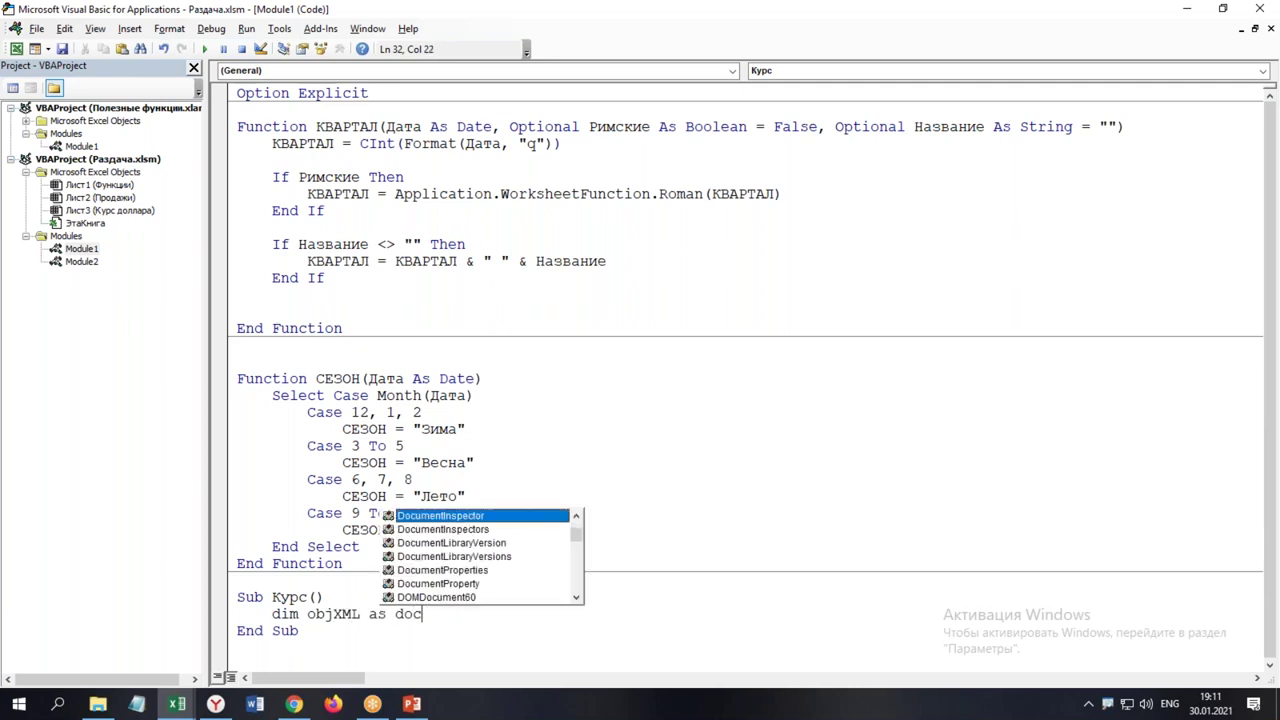
key("Down")
key("Down")
key("Down")
key("Down")
key("Down")
key("Down")
key("Tab")
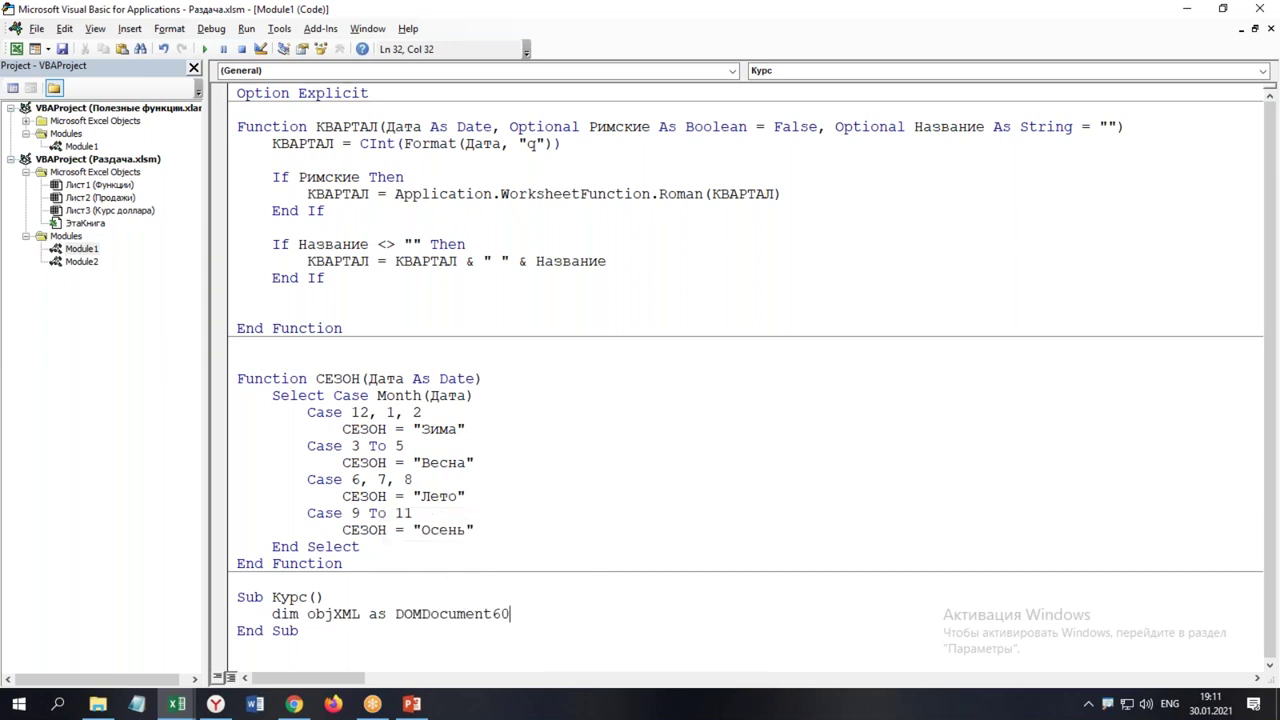
key("Return")
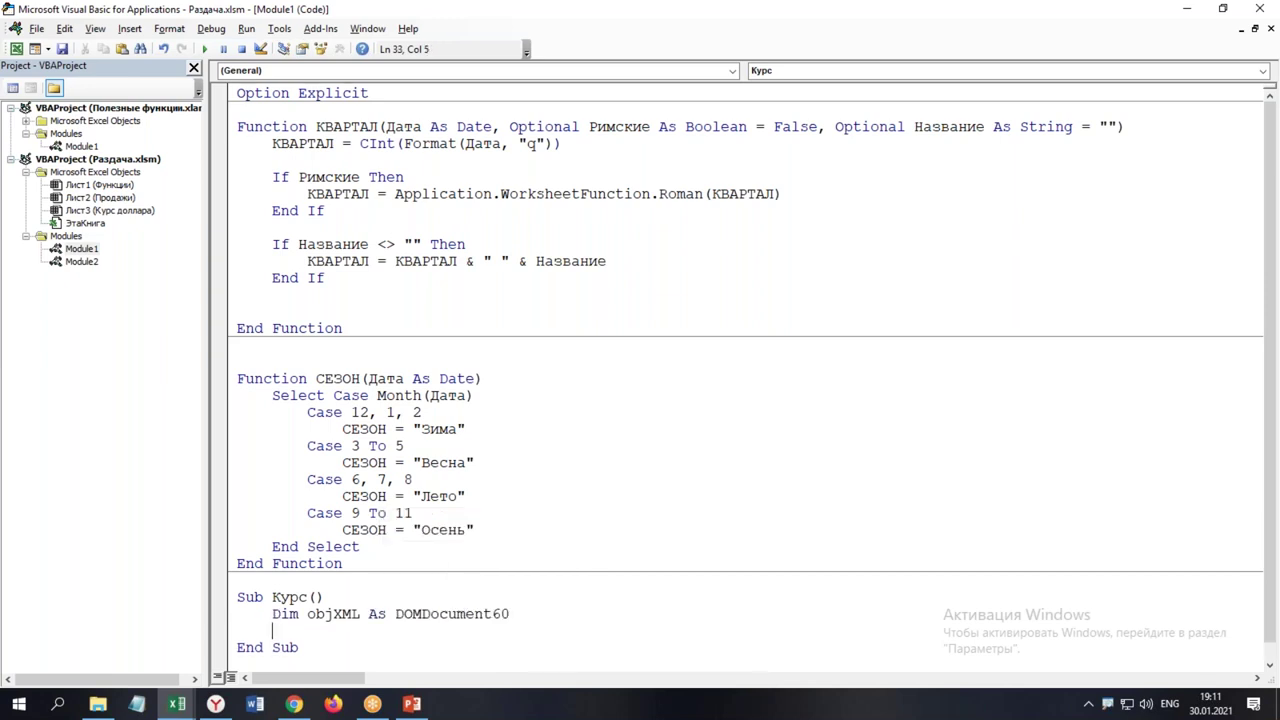
type("dim strY")
key("BackSpace")
type("Url as")
type(" str")
key("Tab")
key("Return")
key("Return")
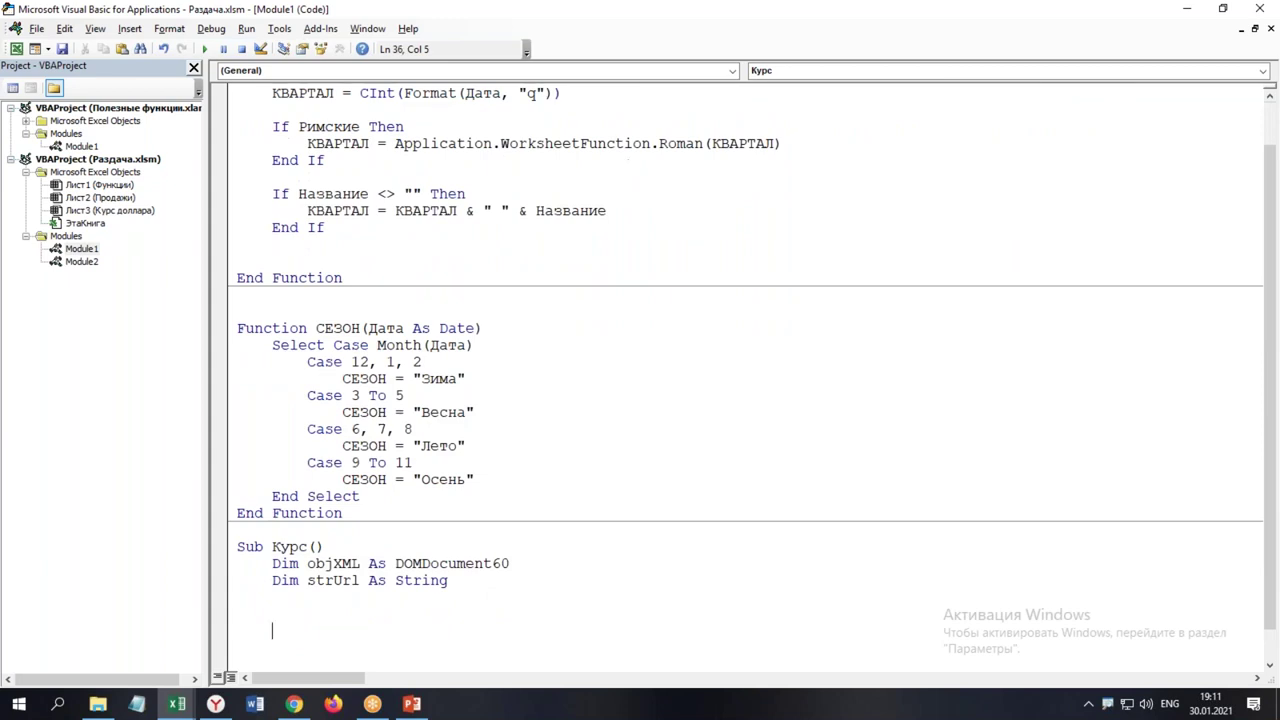
Add Set objXML = New DOMDocument60 and begin the strUrl assignment
type("set objxml ")
type("= new ")
type("dom")
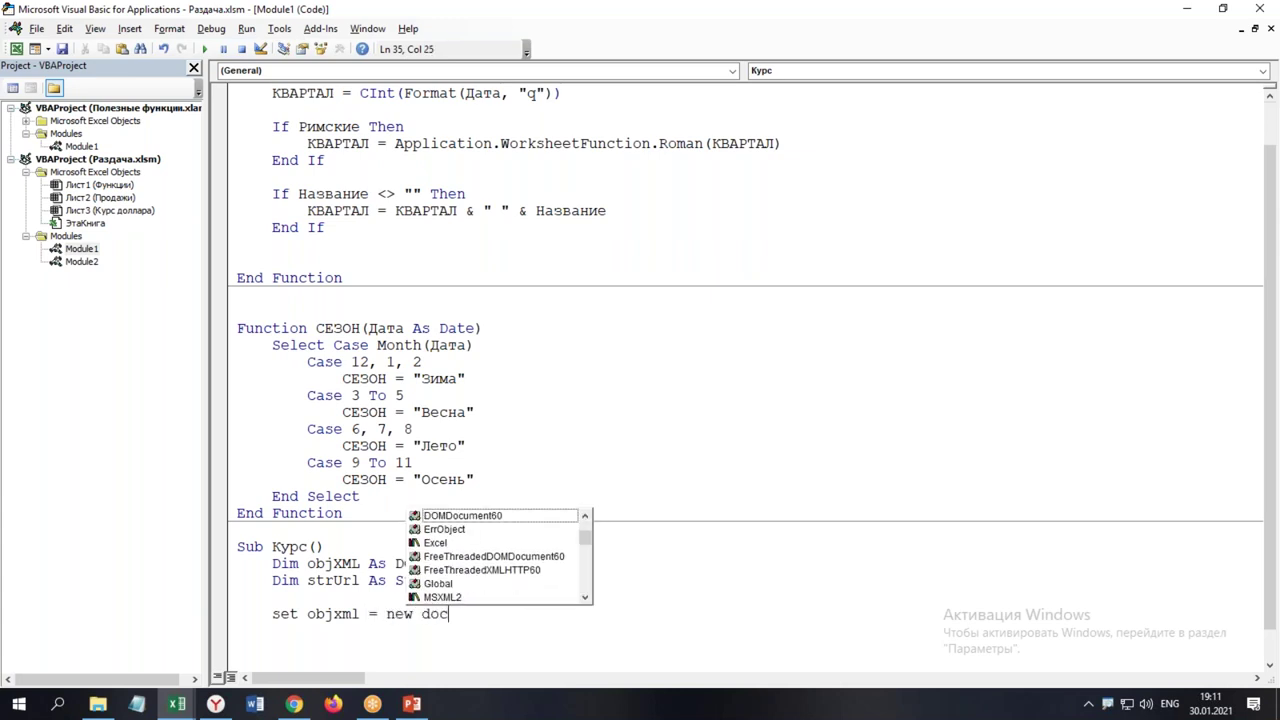
key("Tab")
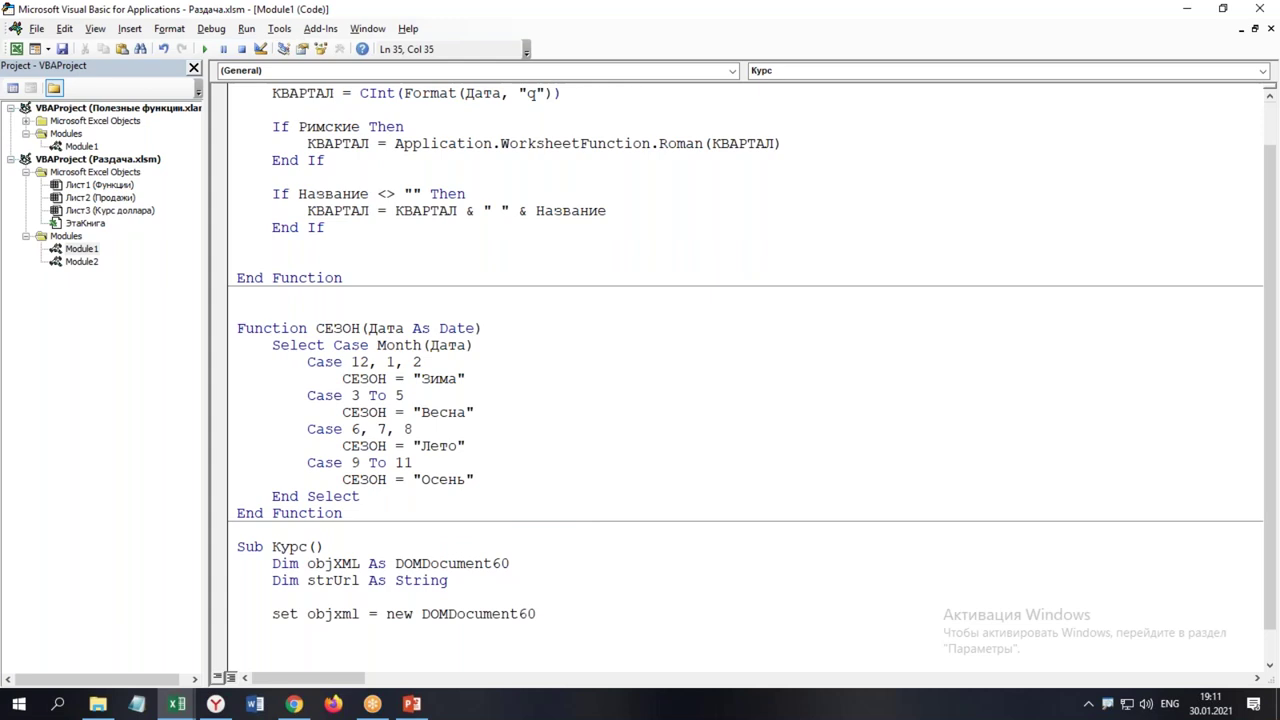
key("Return")
type("str")
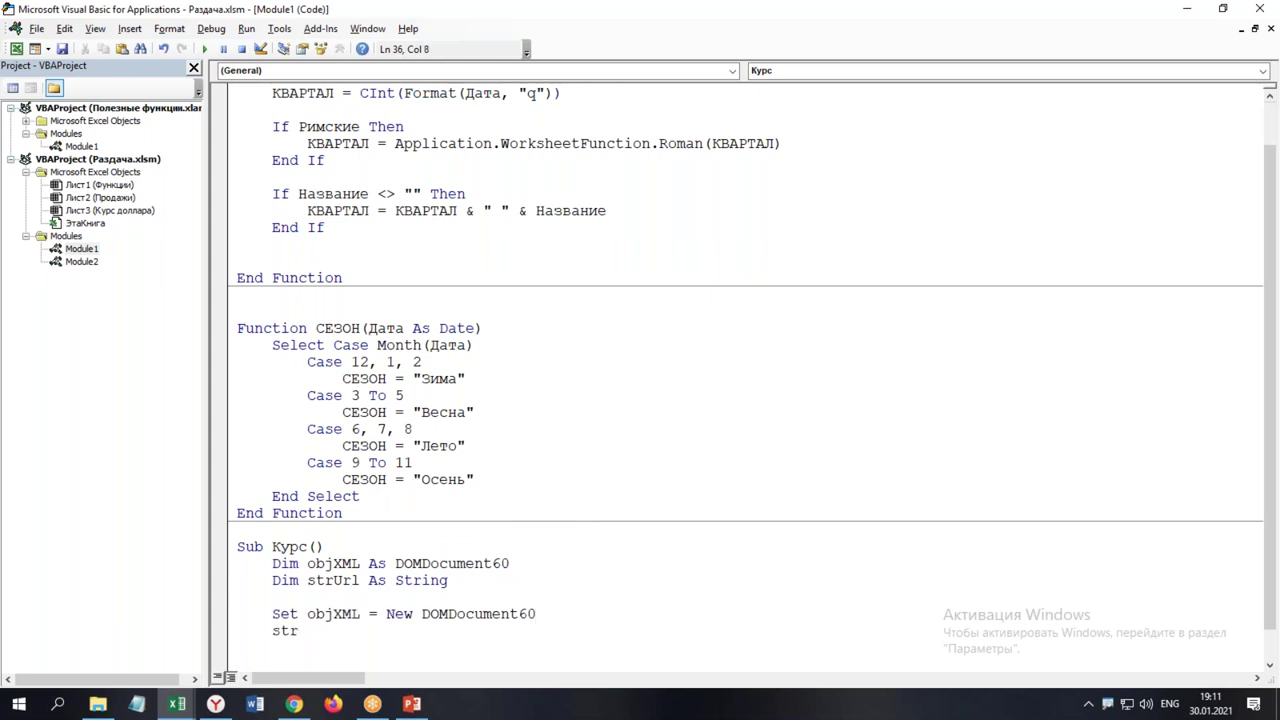
type("url =")
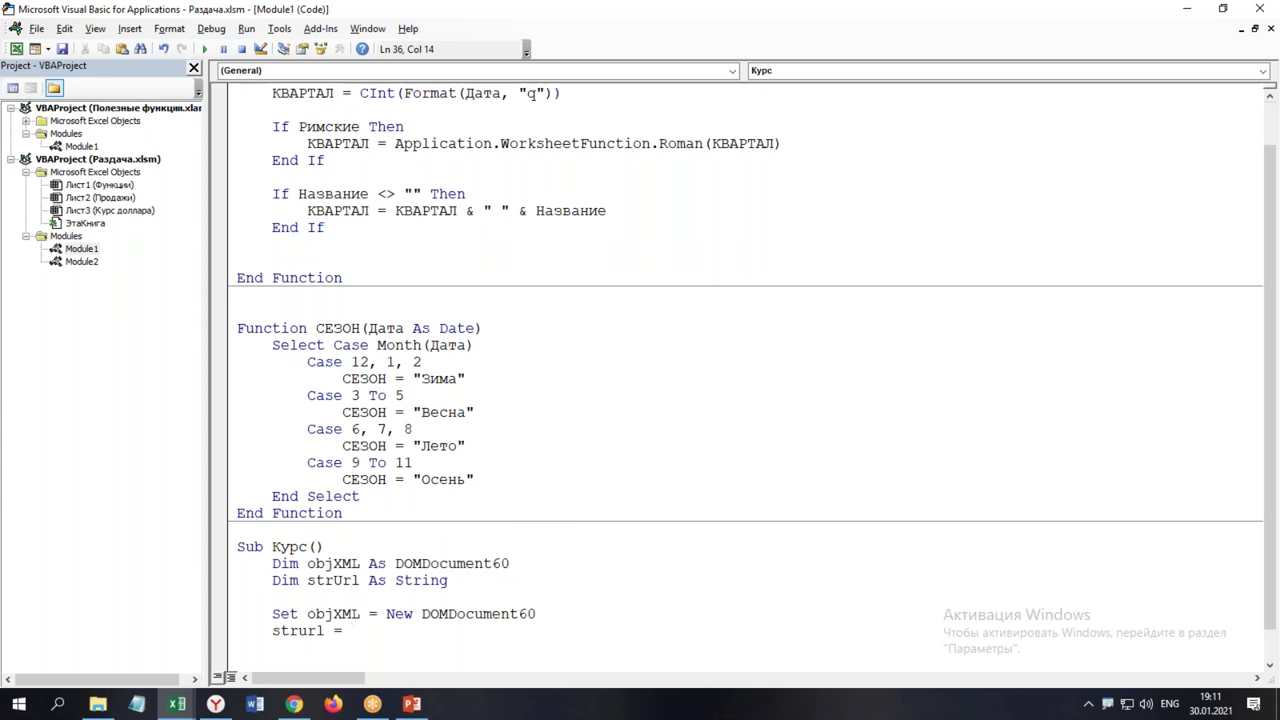
key("alt+Tab")
key("alt+Tab")
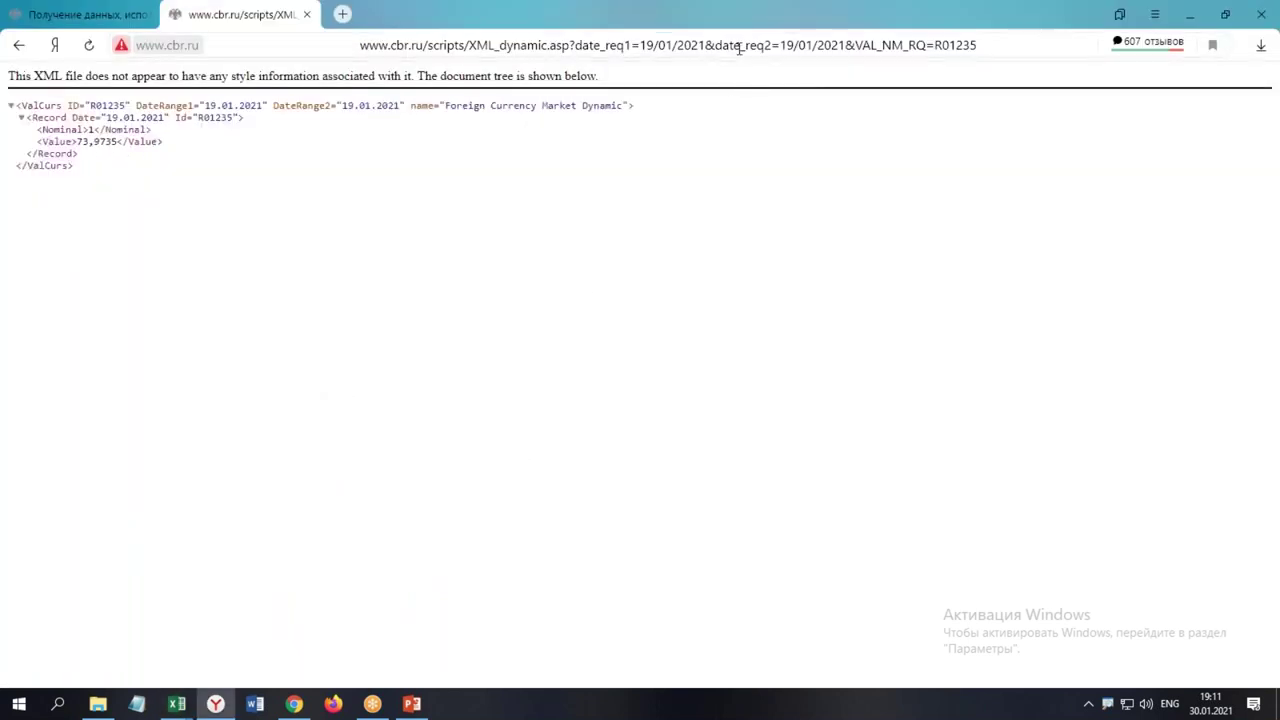
Assign the copied cbr.ru request URL to strUrl in quotes and set objXML.async = False
left_click(739, 47)
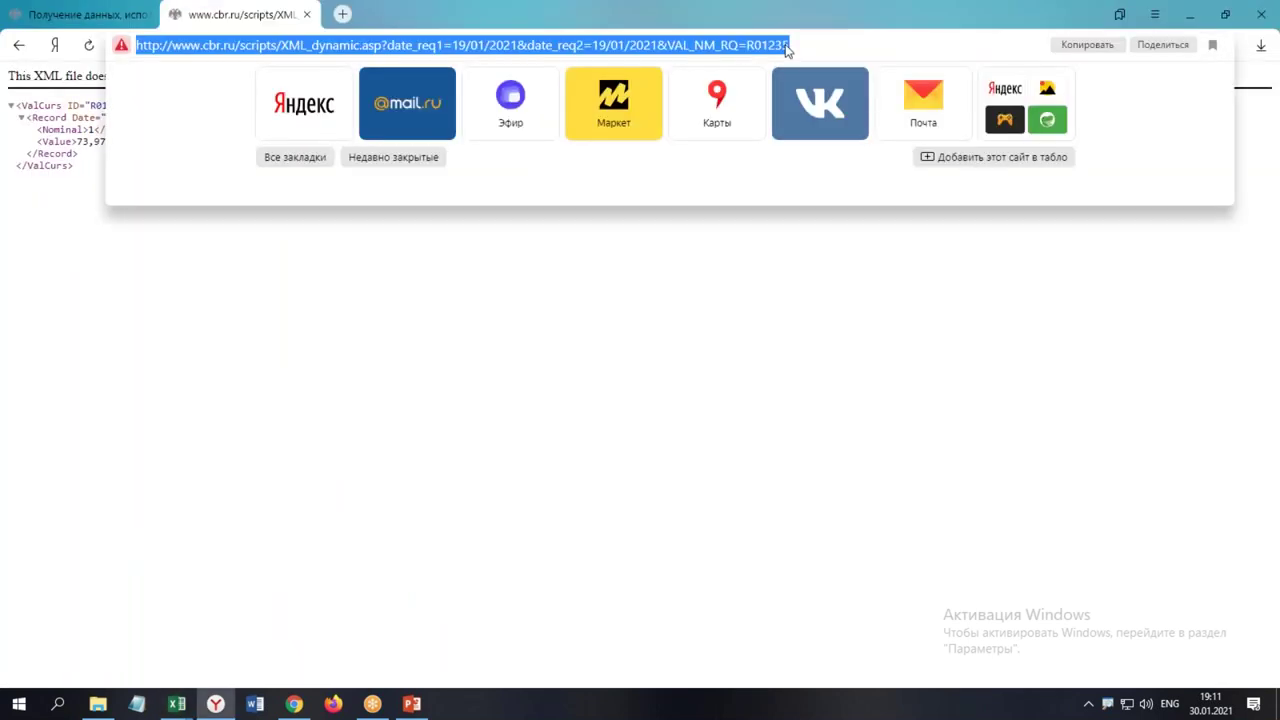
key("alt+Tab")
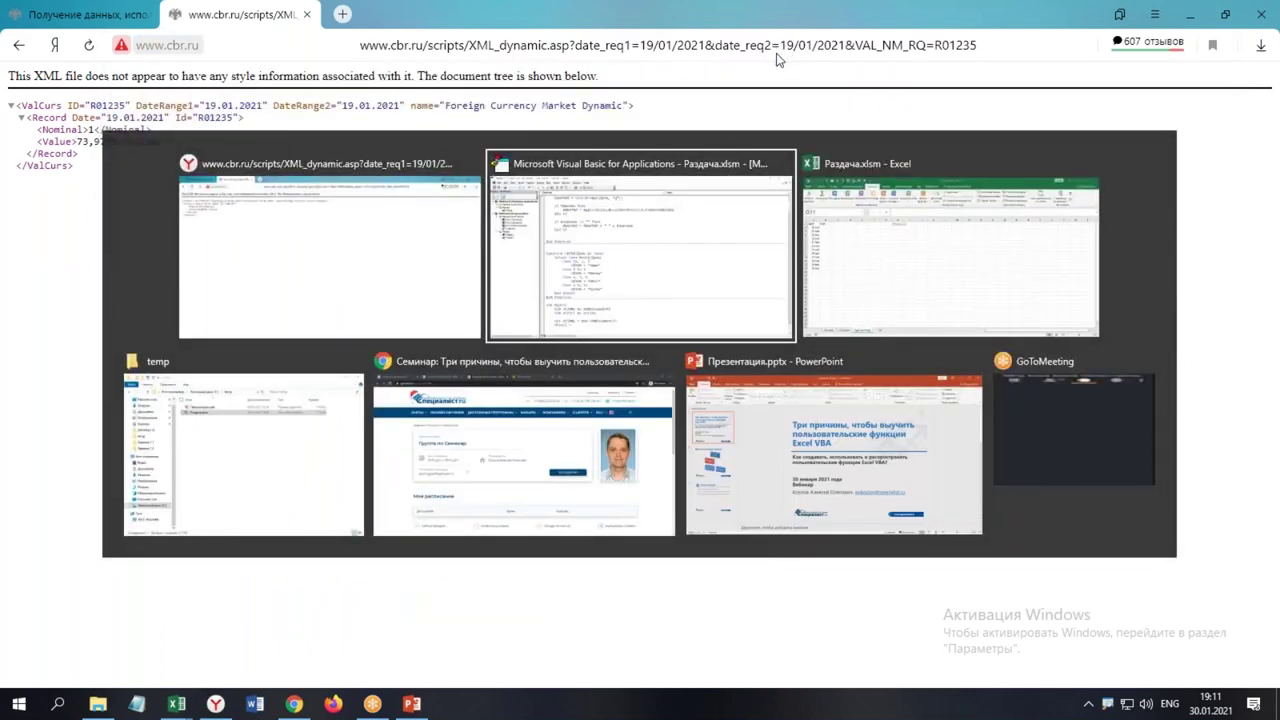
key("alt+Tab")
key("alt+Tab")
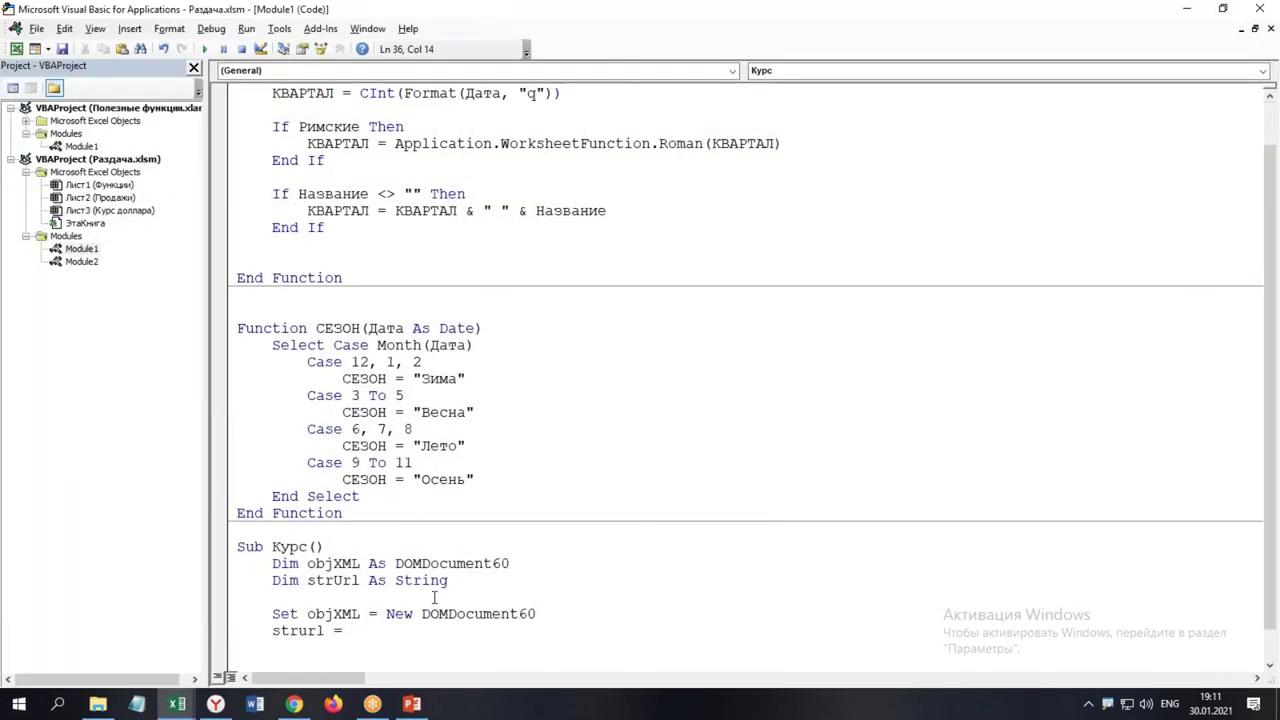
type("\"")
type("http://www.cbr.ru/scripts/XML_dynamic.asp?date_req1=19/01/2021&date_req2=19/01/2021&VAL_NM_RQ=R01235")
type("\"")
key("Return")
key("Return")
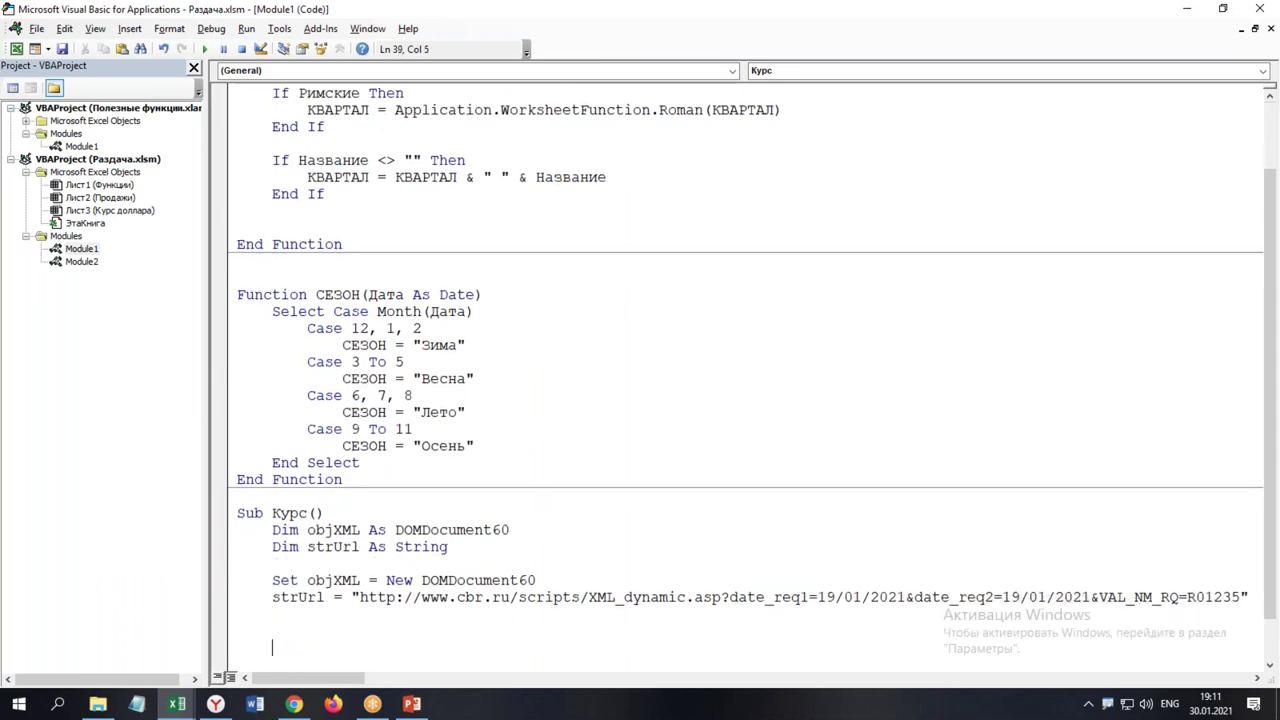
scroll(745, 360, "down", 1)
type("objxml.async=False")
key("Return")
Add the line If objXML.Load(strUrl) = False Then Exit Sub
type("if ")
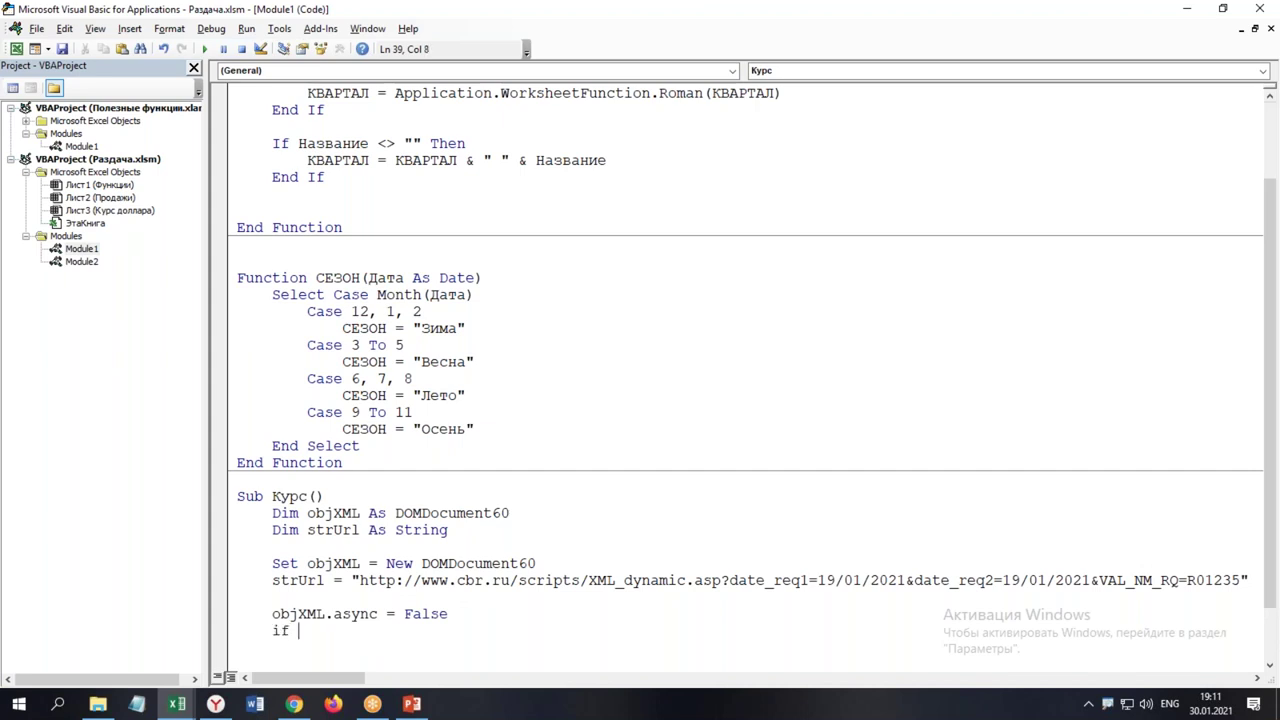
type("objXML")
type(".load")
key("Escape")
type("(")
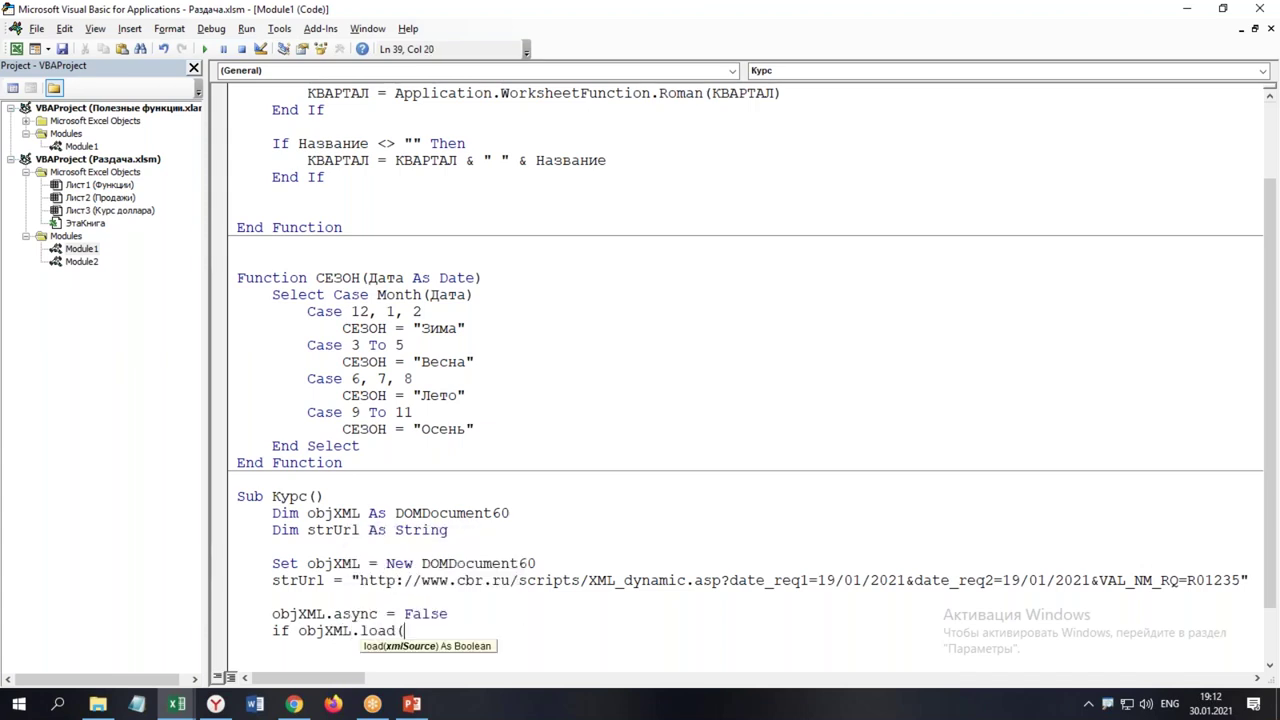
type("str")
key("ctrl+space")
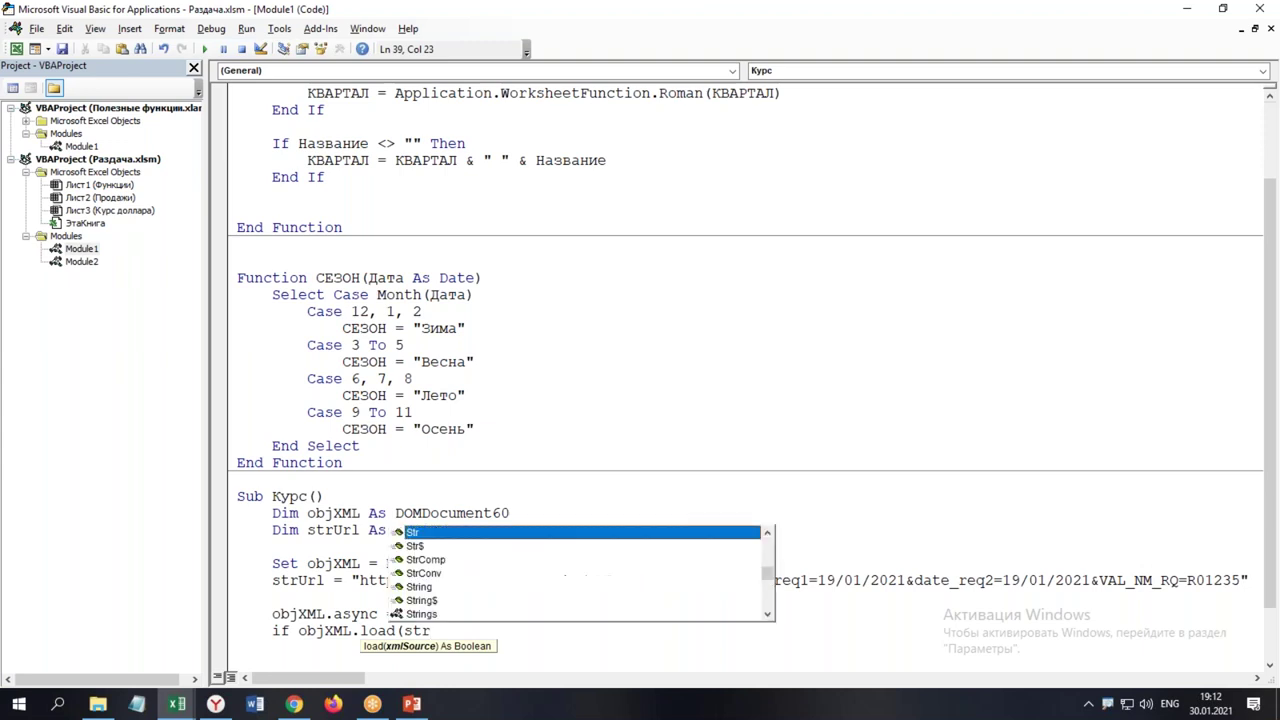
key("Escape")
key("Down")
key("Return")
key("ctrl+space")
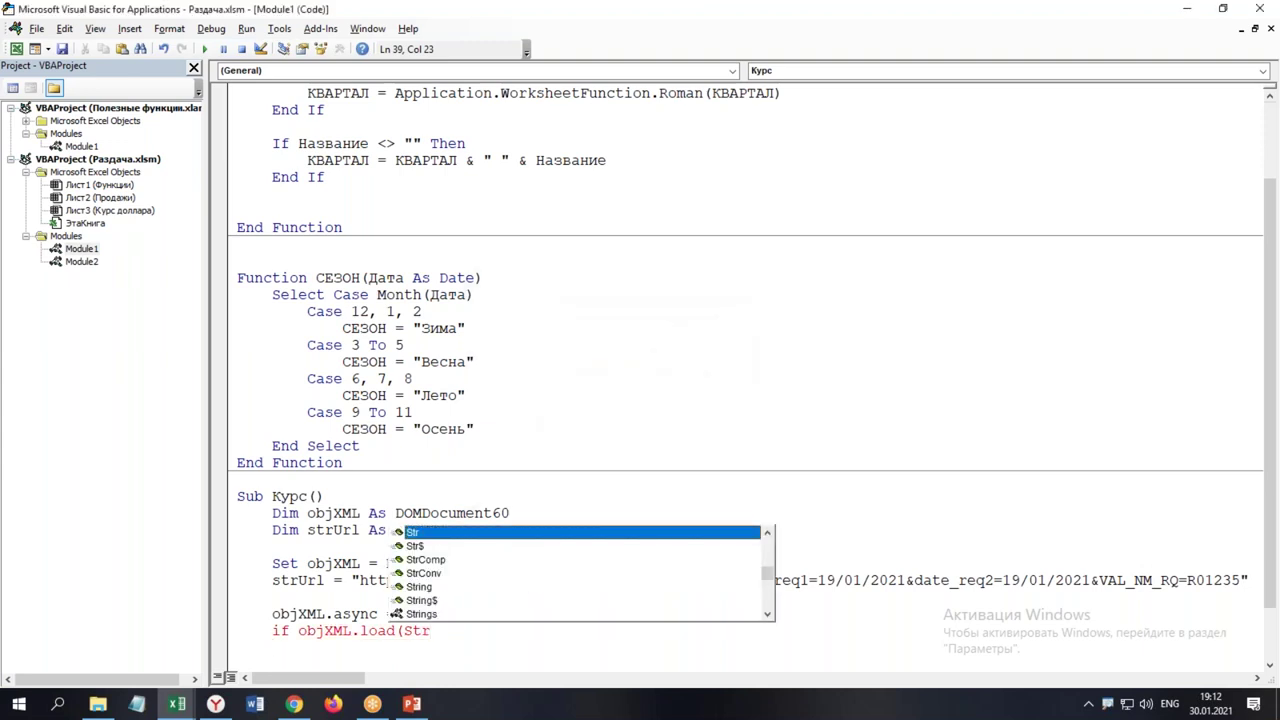
type("U")
key("Tab")
type(")")
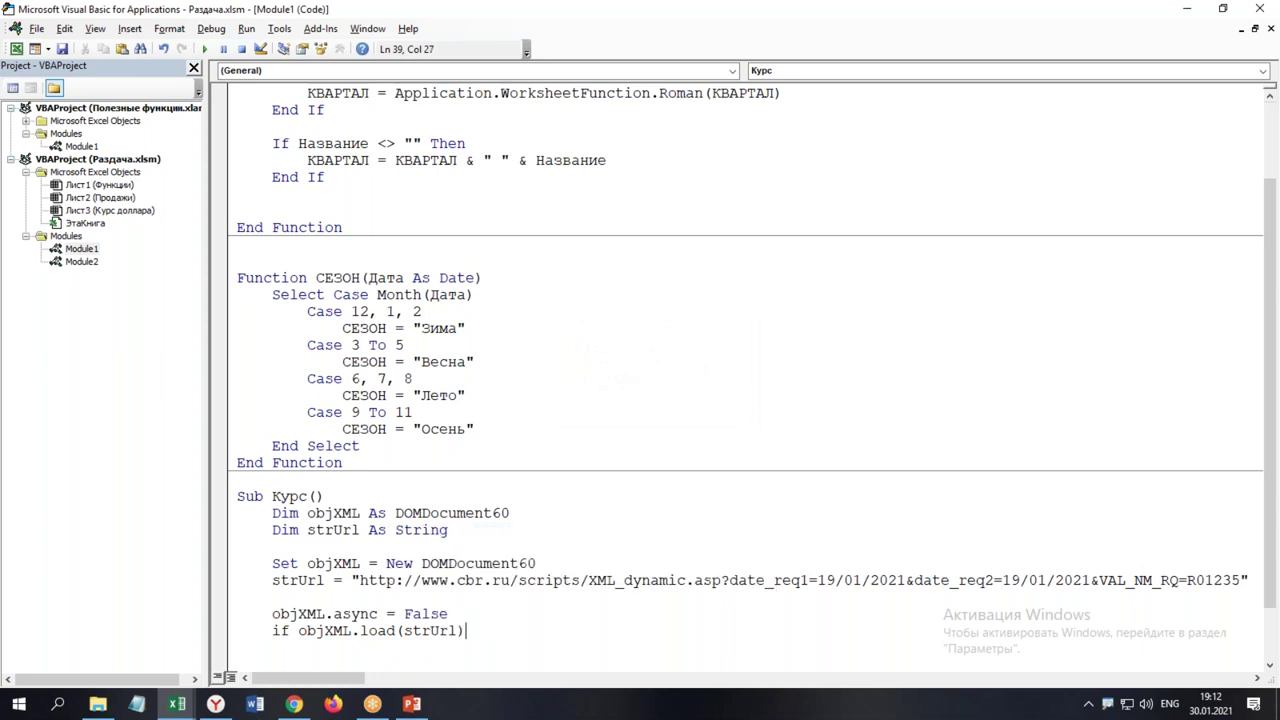
type("=false then exit sub")
key("Return")
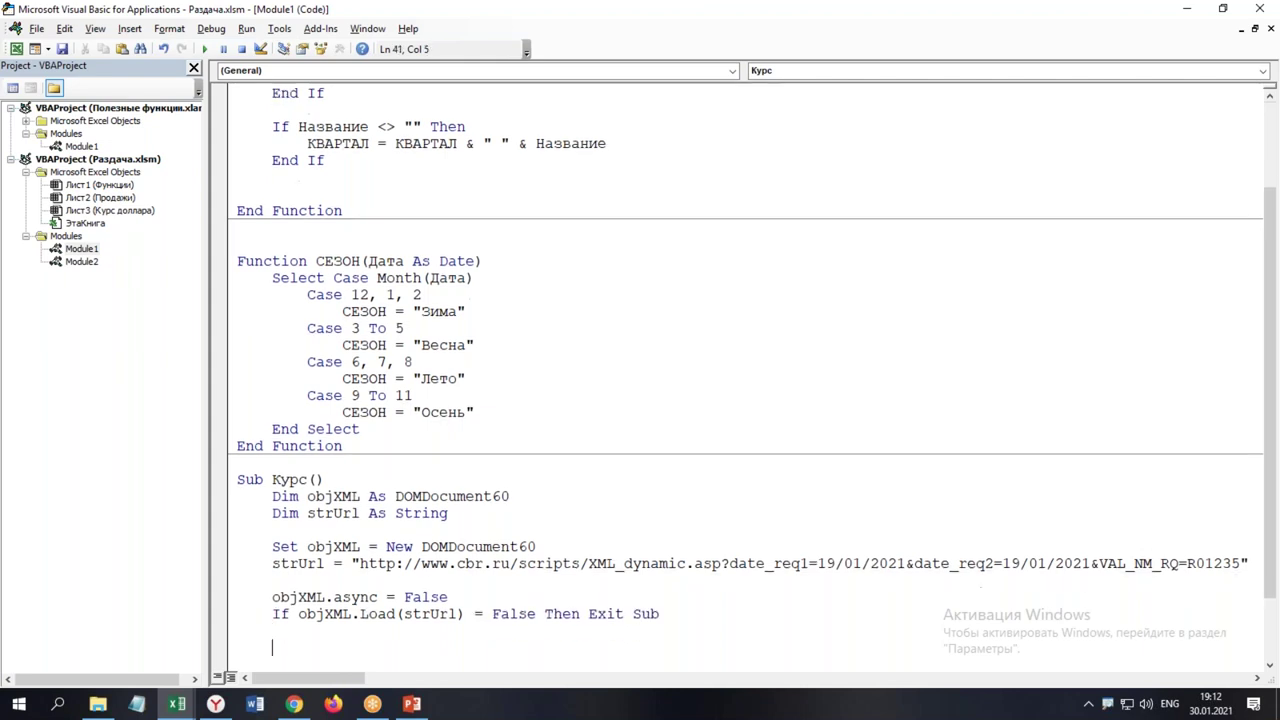
Declare Dim DollarRate As Double and begin a DollarRate statement
key("Return")
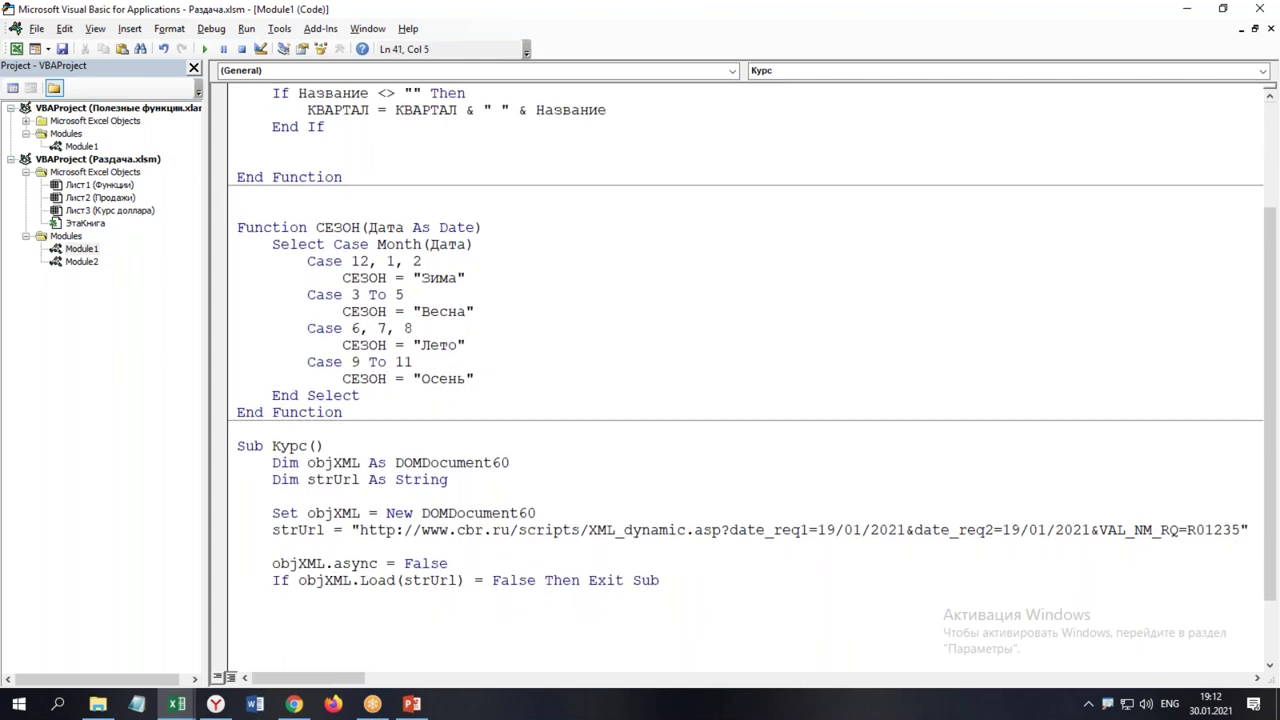
type("dim ")
type("DollarRate as double")
key("Return")
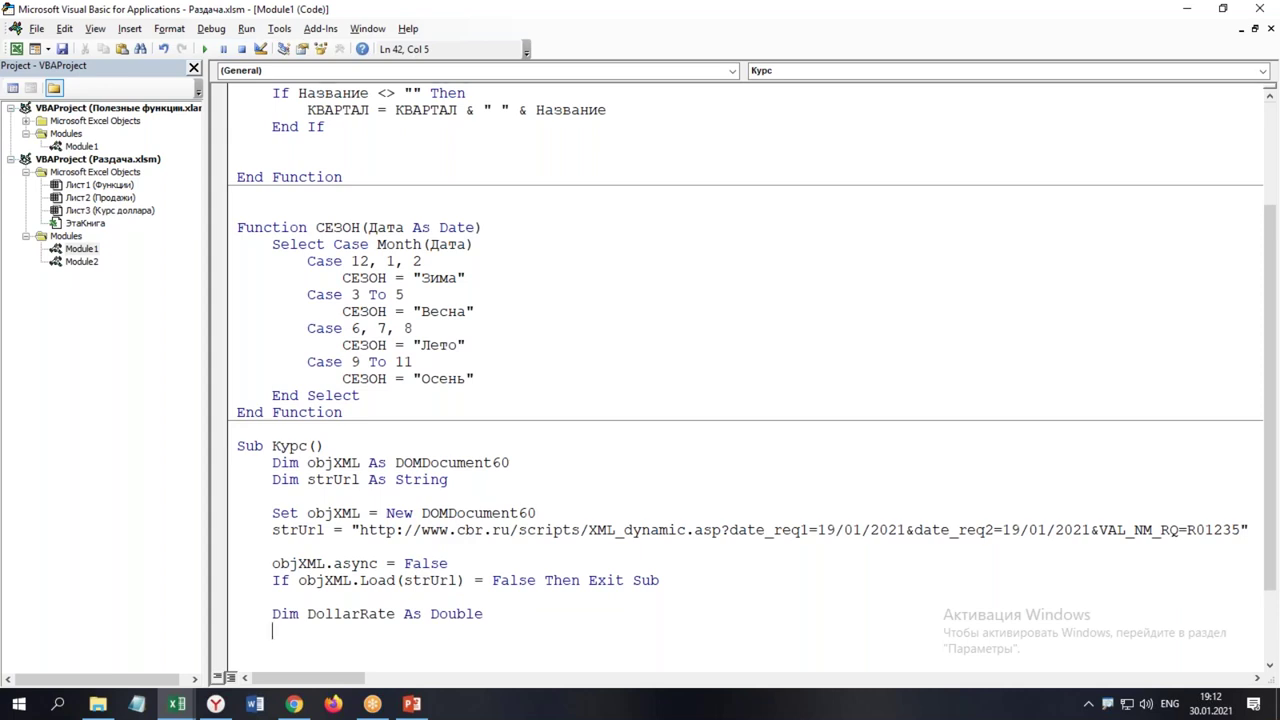
type("dolla")
key("ctrl+space")
key("alt+Tab")
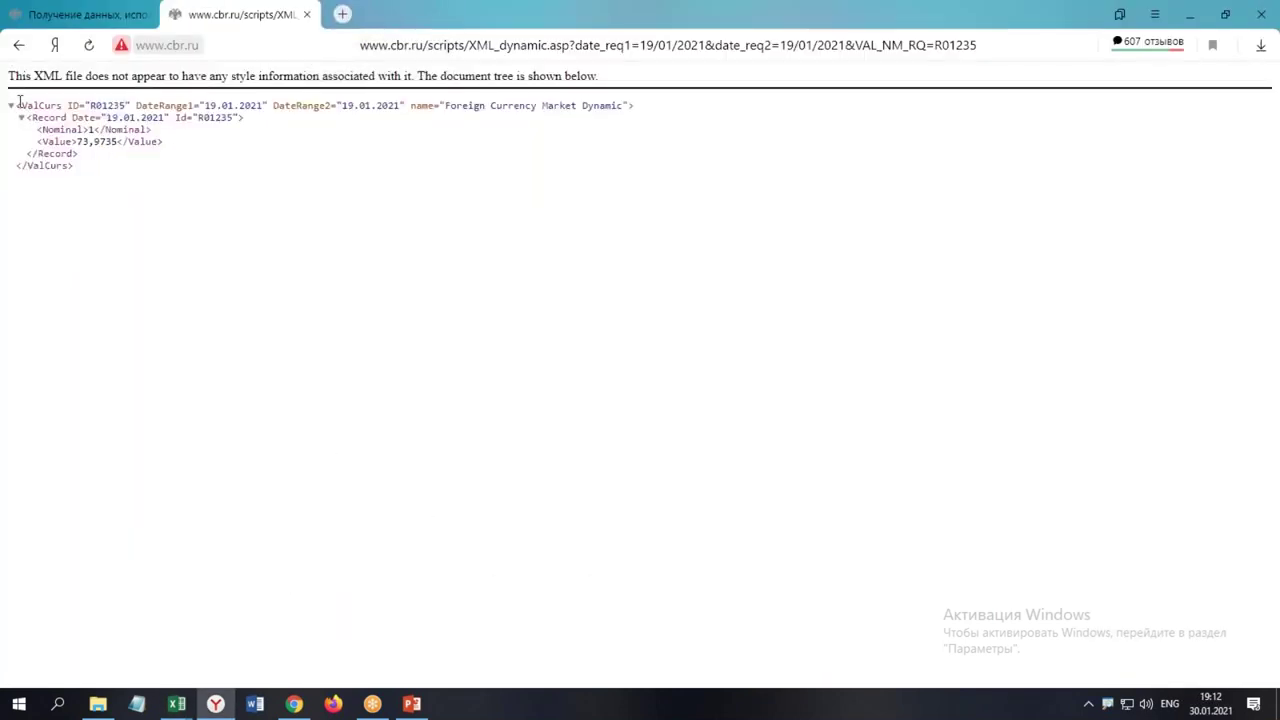
Check the ValCurs root element in the browser's XML tree, then return to the editor
left_click_drag(18, 104, 62, 105)
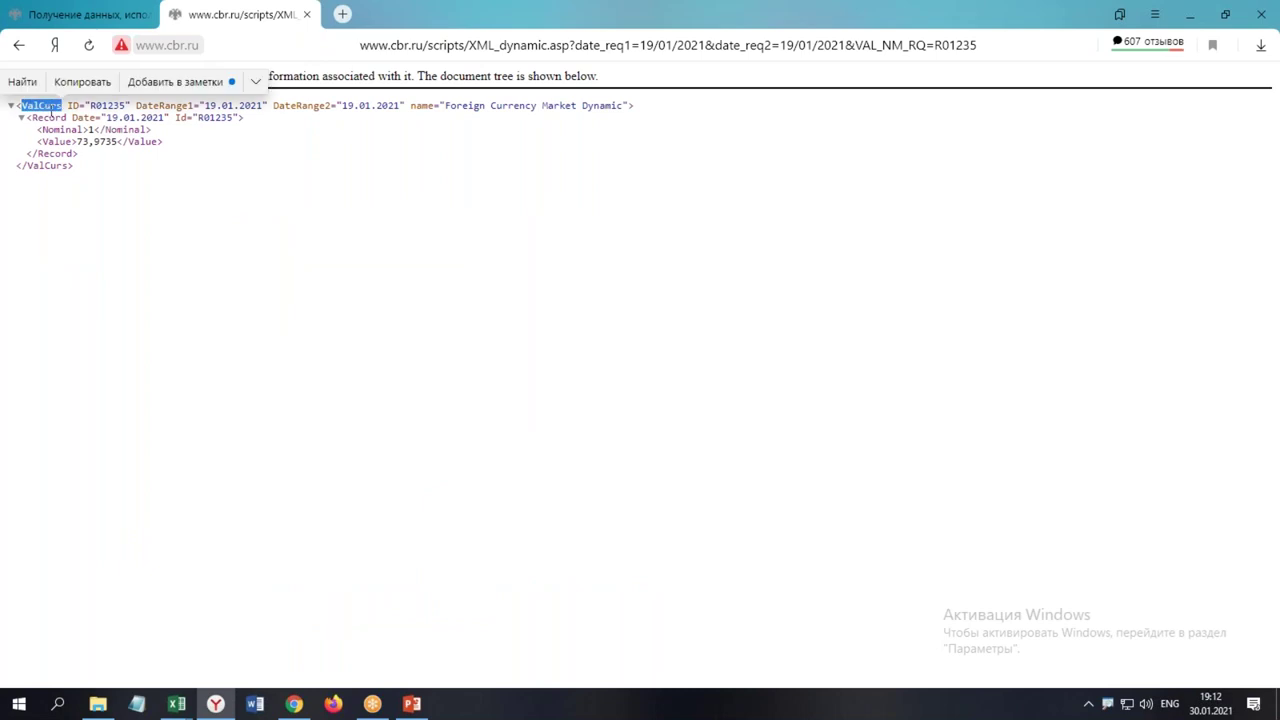
left_click(44, 113)
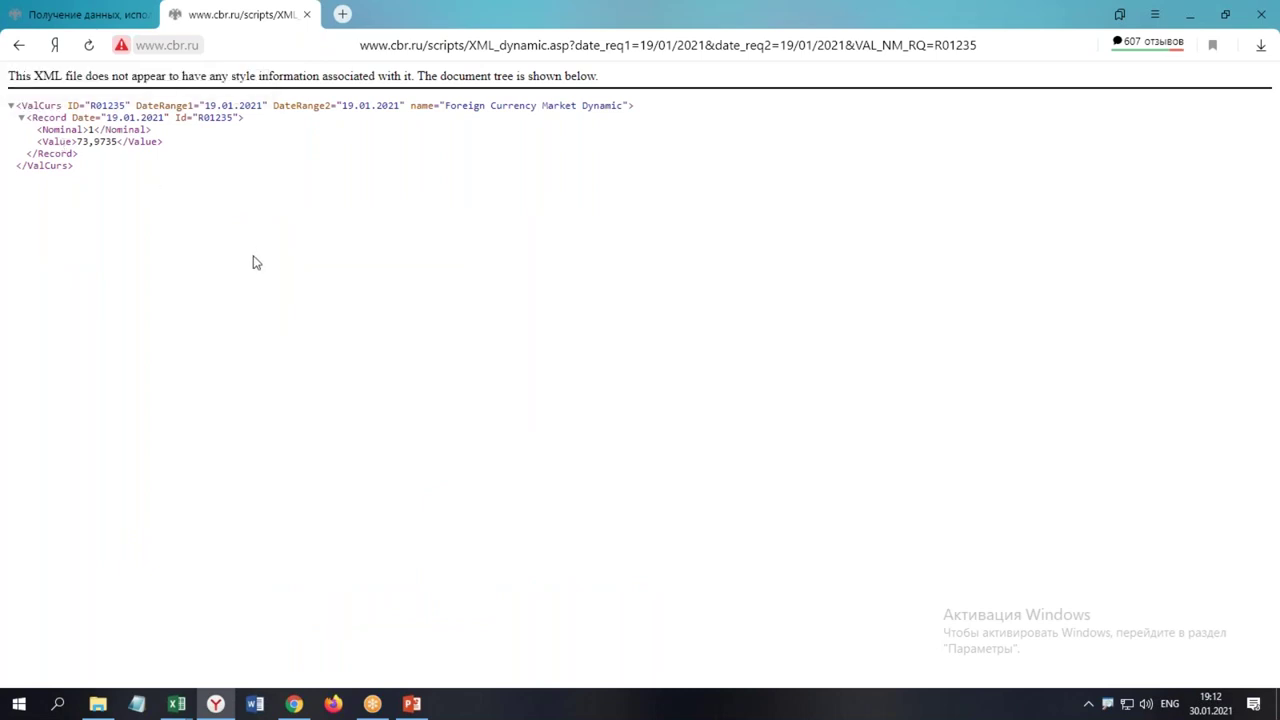
key("alt+Tab")
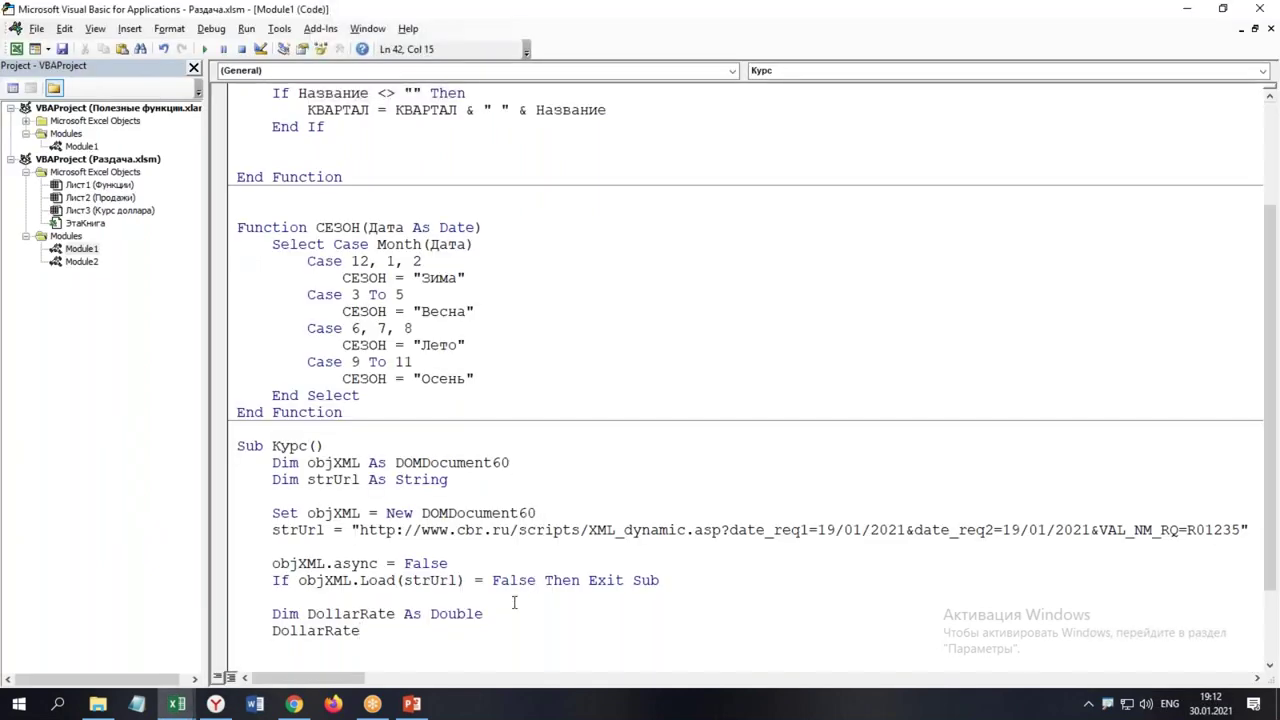
Set DollarRate = objXML.SelectSingleNode("//ValCurs//Record/Value").Text
type(" = ")
type("objXML.se")
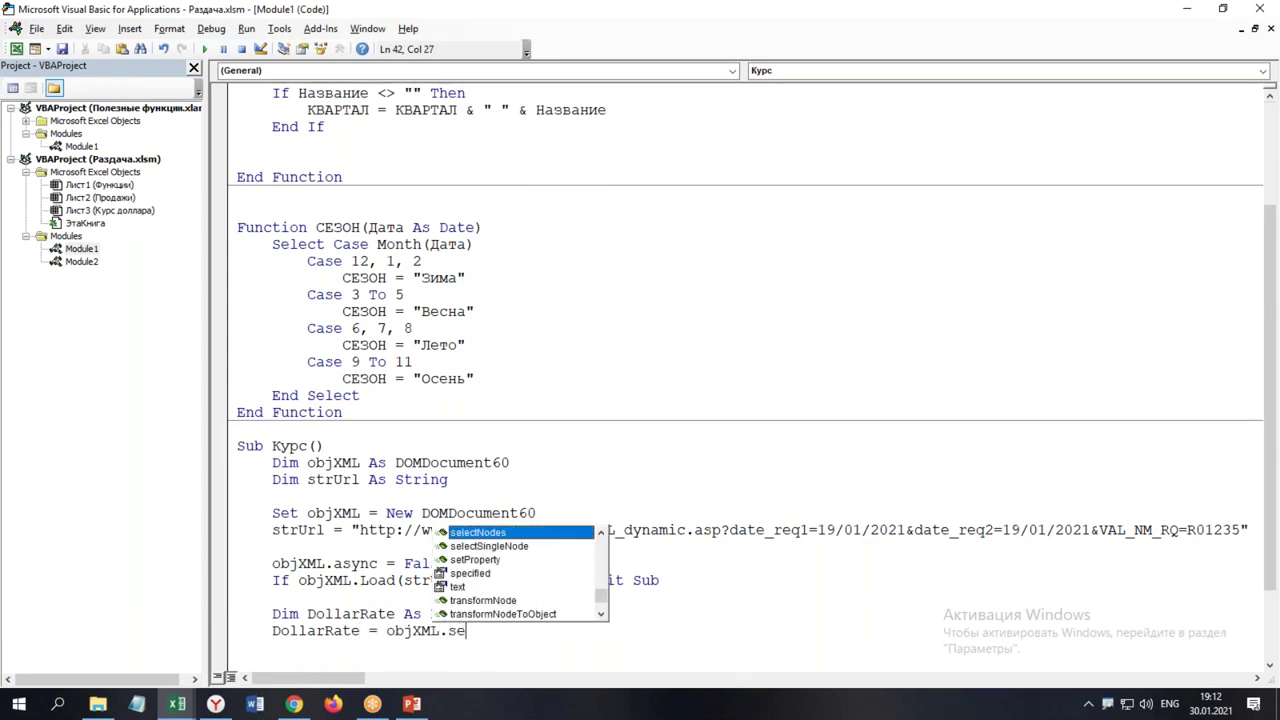
key("Down")
key("Tab")
type("(\"//ValCurs//Record")
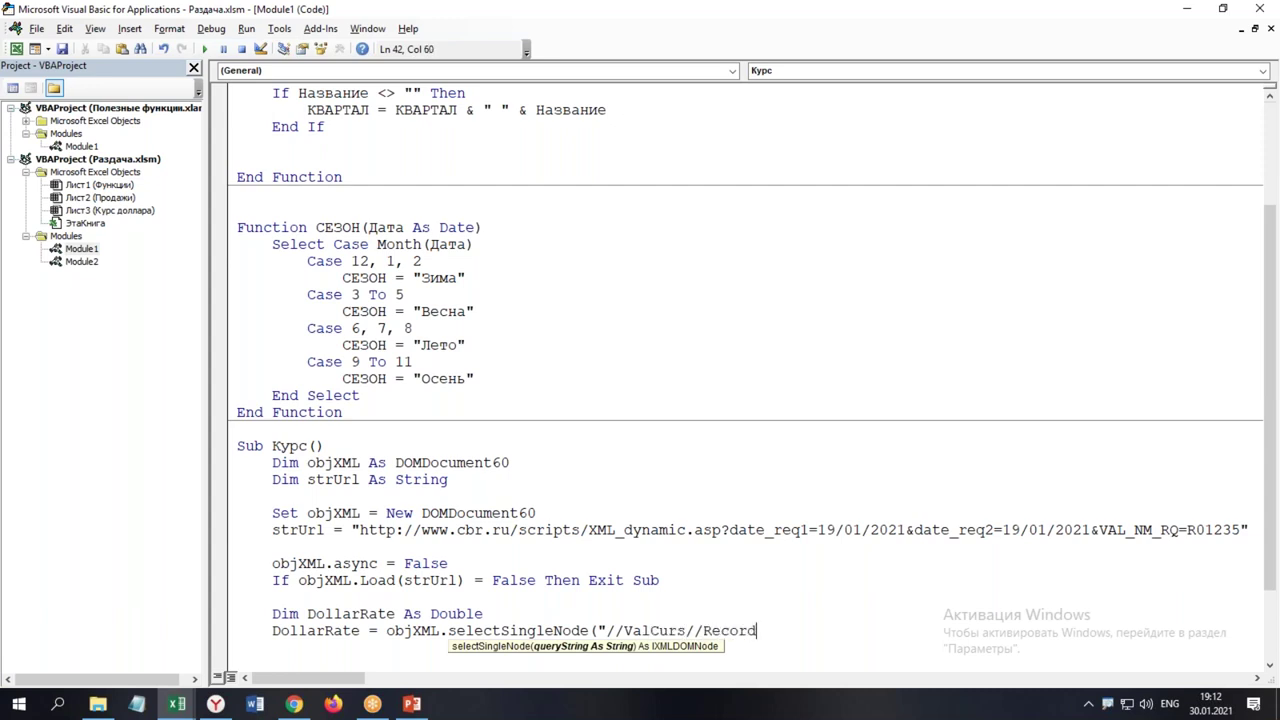
type("/Vl")
key("BackSpace")
type("alu")
key("BackSpace")
type("ue\")")
type(".text")
key("Return")
key("Return")
key("Return")
Add MsgBox DollarRate, close with End Sub, and run Курс to show 73,9735
key("Up")
type("msgbox")
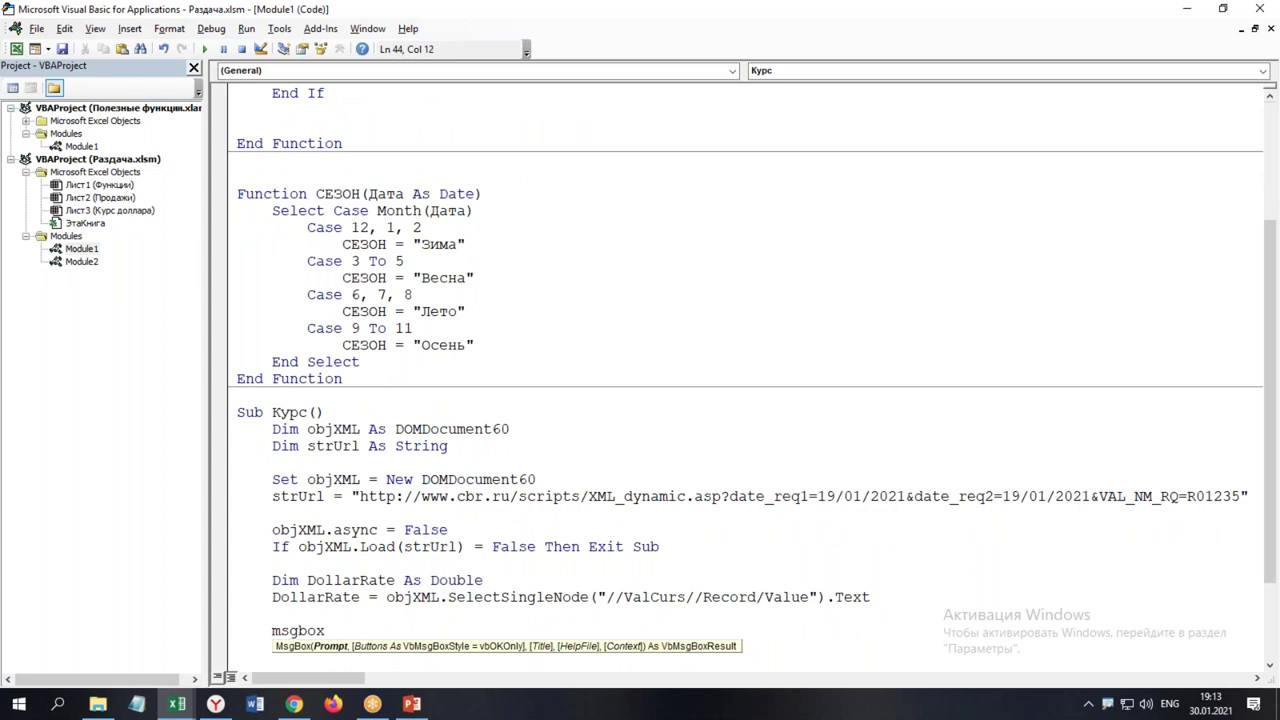
type("DollarR")
type("ate")
key("Return")
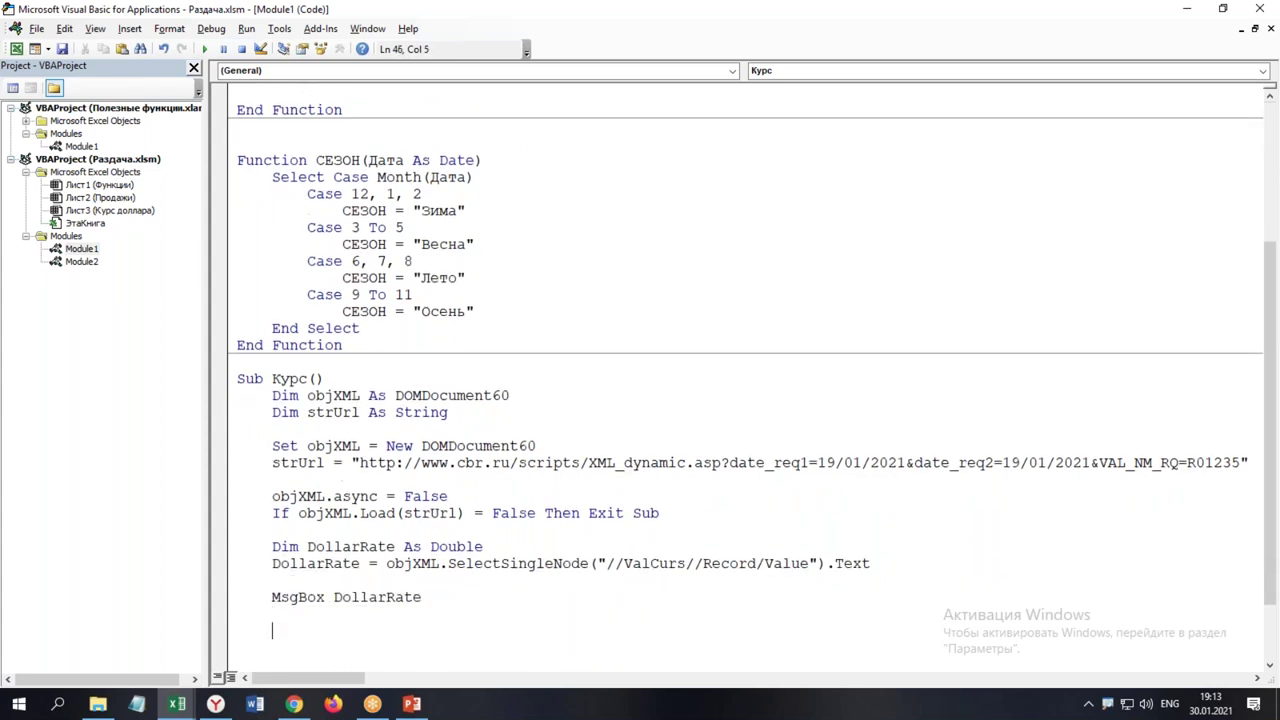
key("BackSpace")
key("ctrl+z")
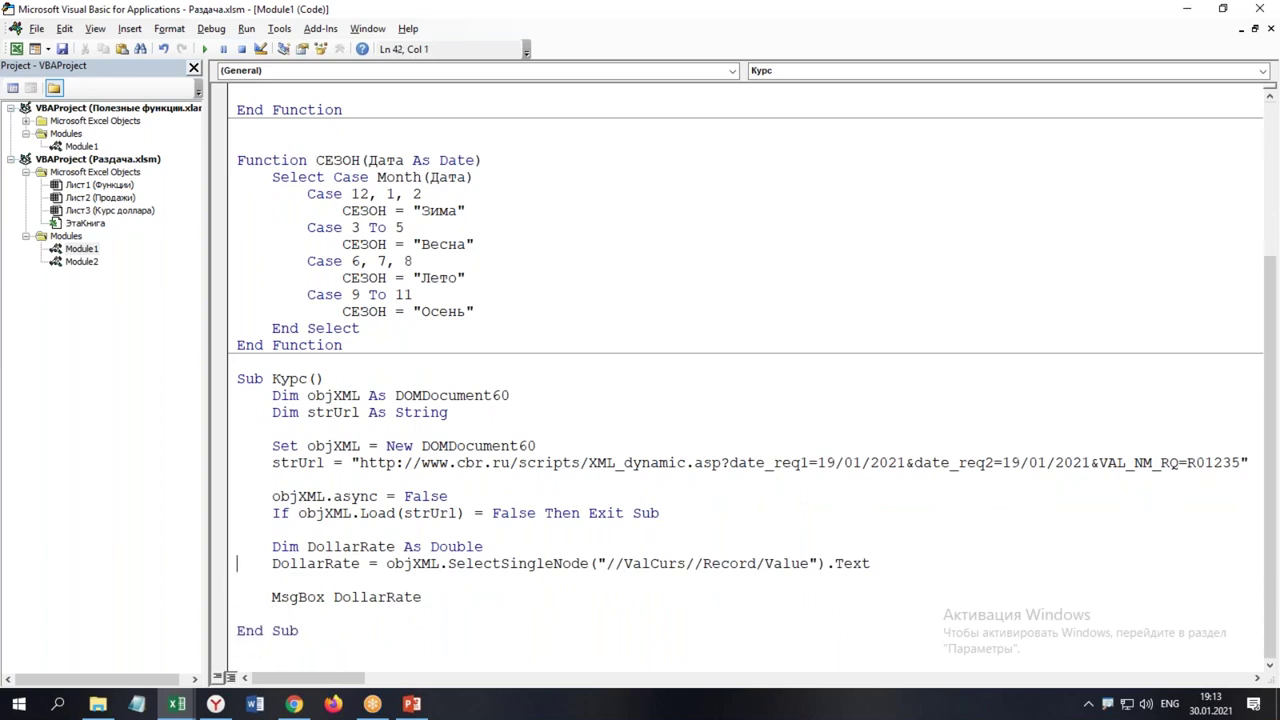
key("F5")
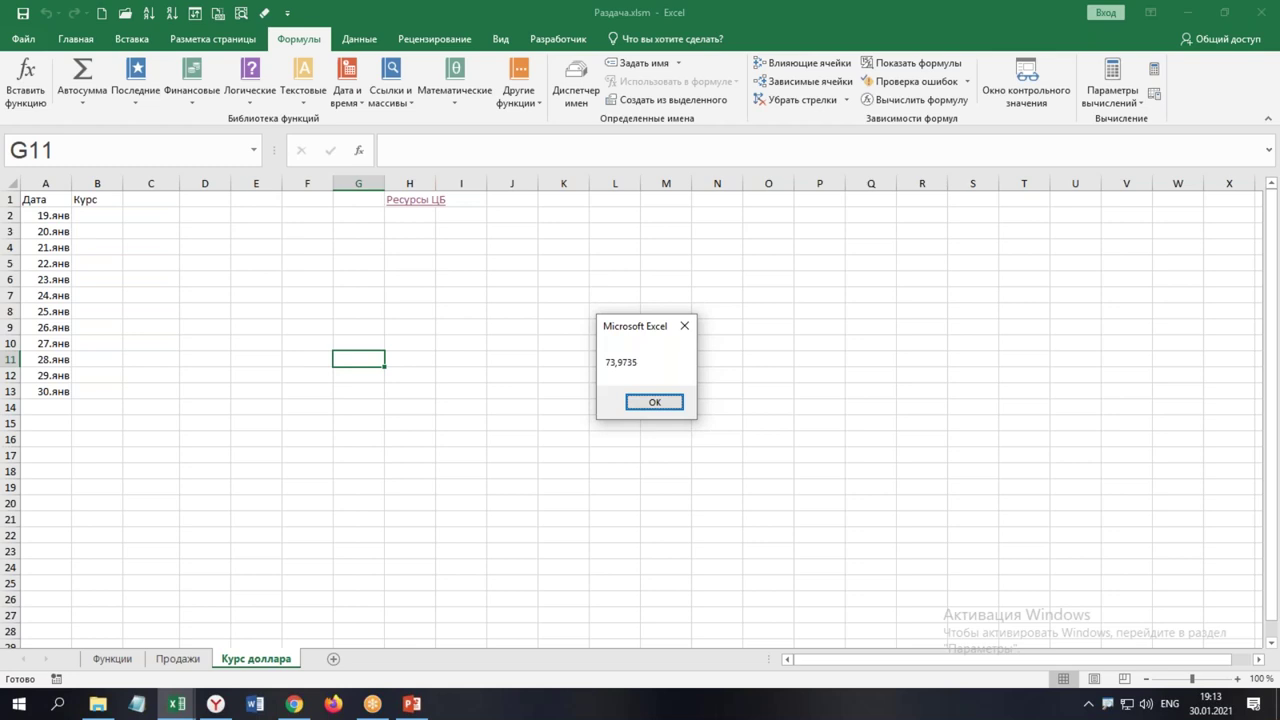
Dismiss the 73,9735 rate message and check the browser XML page before returning to the VBA editor
left_click(685, 326)
key("alt+Tab")
key("alt+Tab")
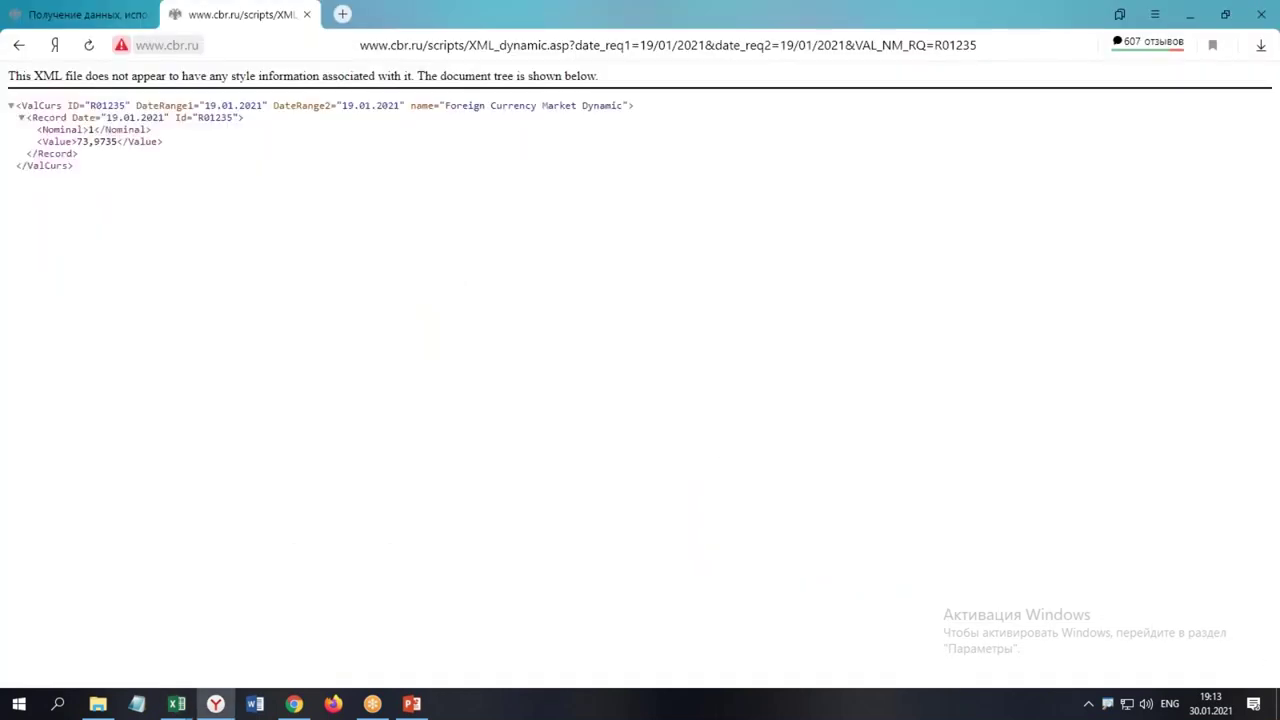
key("alt+Tab")
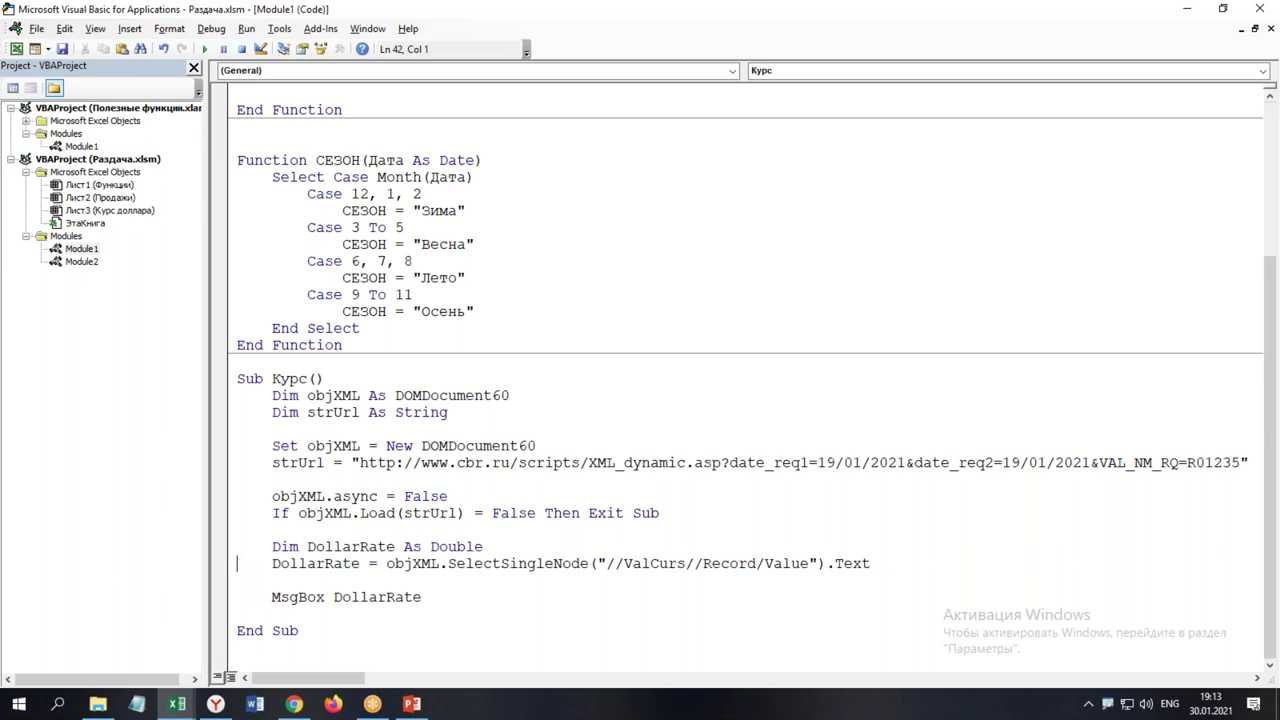
Add a dtDate As Date parameter to the Курс procedure header
key("Up")
key("Up")
key("Up")
key("Up")
key("Up")
key("Up")
key("Up")
key("Up")
key("Up")
key("Right")
key("Right")
key("Right")
key("Right")
type("da")
key("BackSpace")
type("tDate ")
type("as da")
key("Down")
key("Down")
key("Down")
key("Down")
key("Down")
key("Down")
key("Tab")
key("Down")
key("Down")
key("Down")
key("Down")
key("Down")
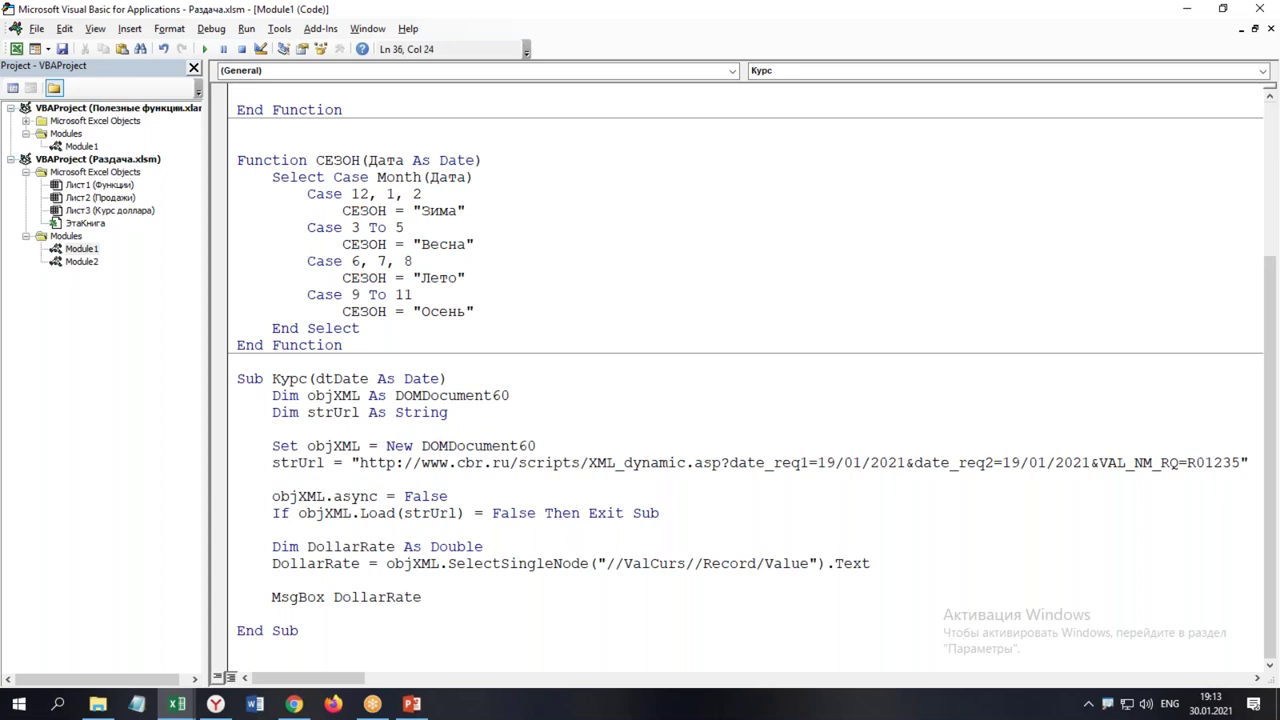
Replace the fixed 19/01/2021 in strUrl with & dtDate & for date_req1 and date_req2
key("Right")
key("Right")
key("Right")
key("Right")
key("Right")
key("Right")
key("Right")
key("Right")
key("Right")
key("Right")
key("Right")
key("Right")
type("\"")
key("Left")
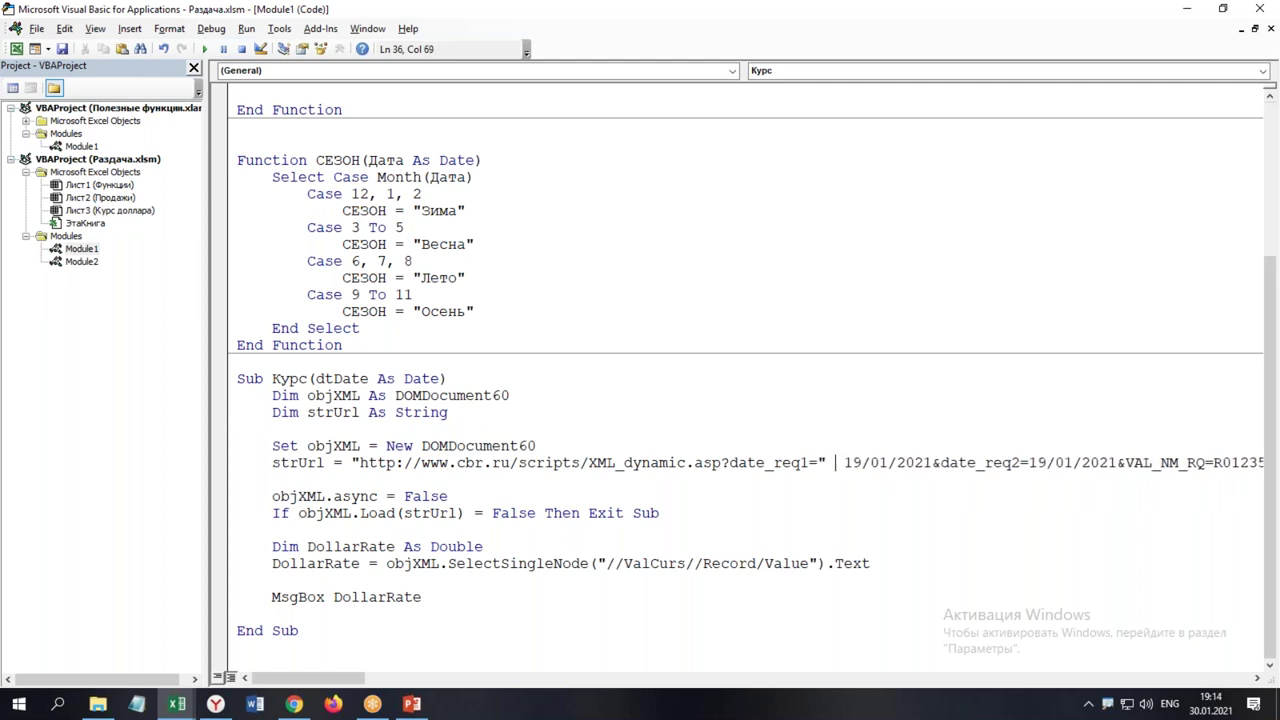
type("&dtdate &")
key("Right")
key("Delete")
key("Delete")
key("Delete")
key("Delete")
key("Delete")
key("Delete")
key("Delete")
key("Delete")
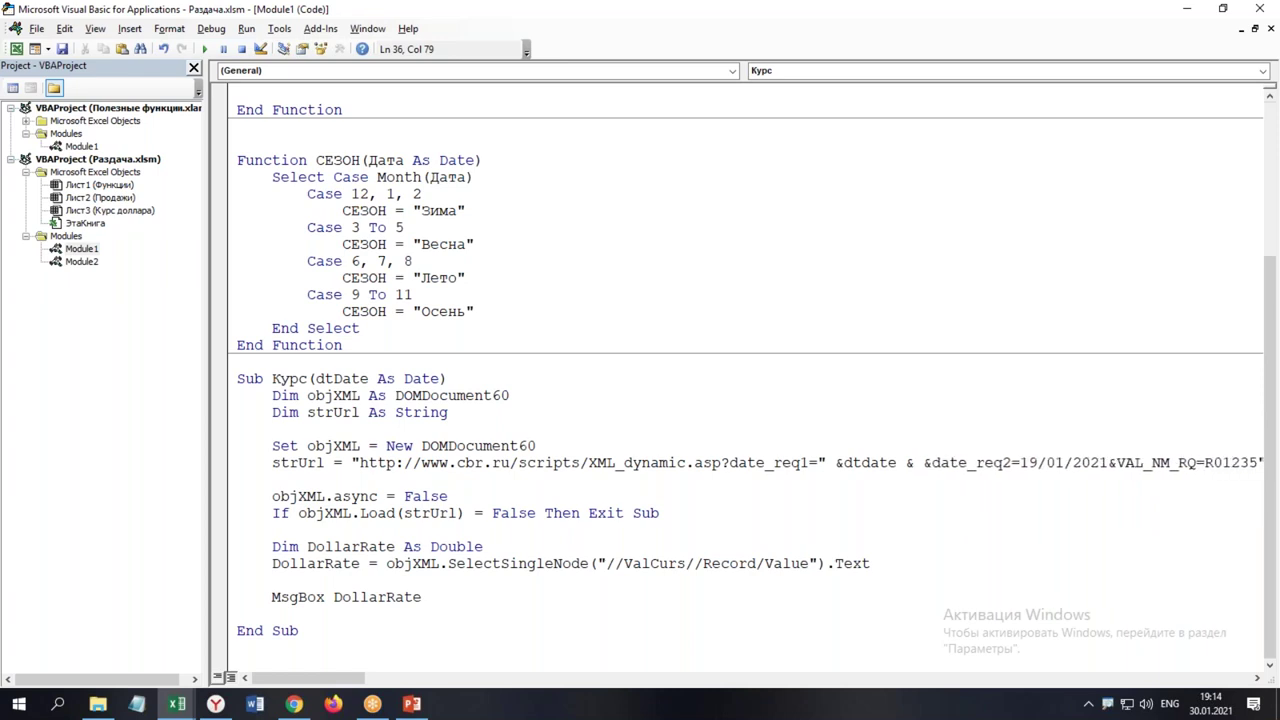
type("\"")
key("Right")
key("Right")
key("Right")
key("Right")
key("Right")
key("Right")
key("Right")
key("Right")
type("\" & dtdate ")
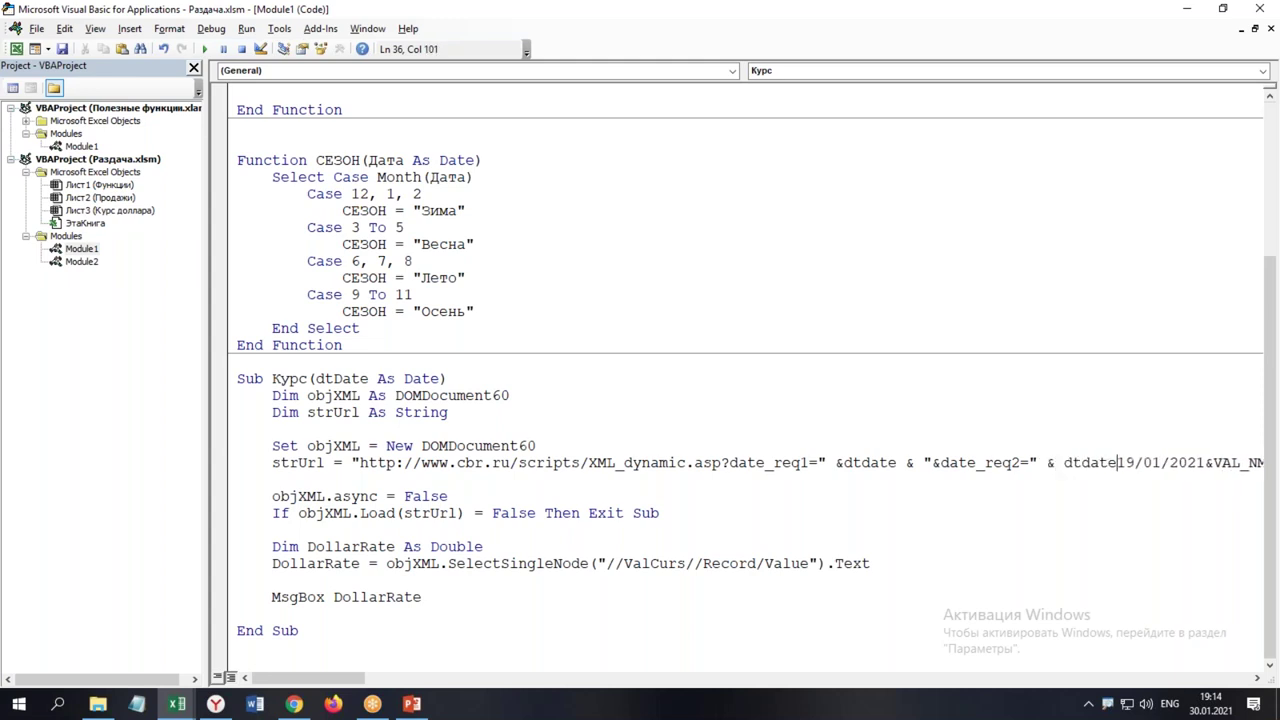
type("&\"")
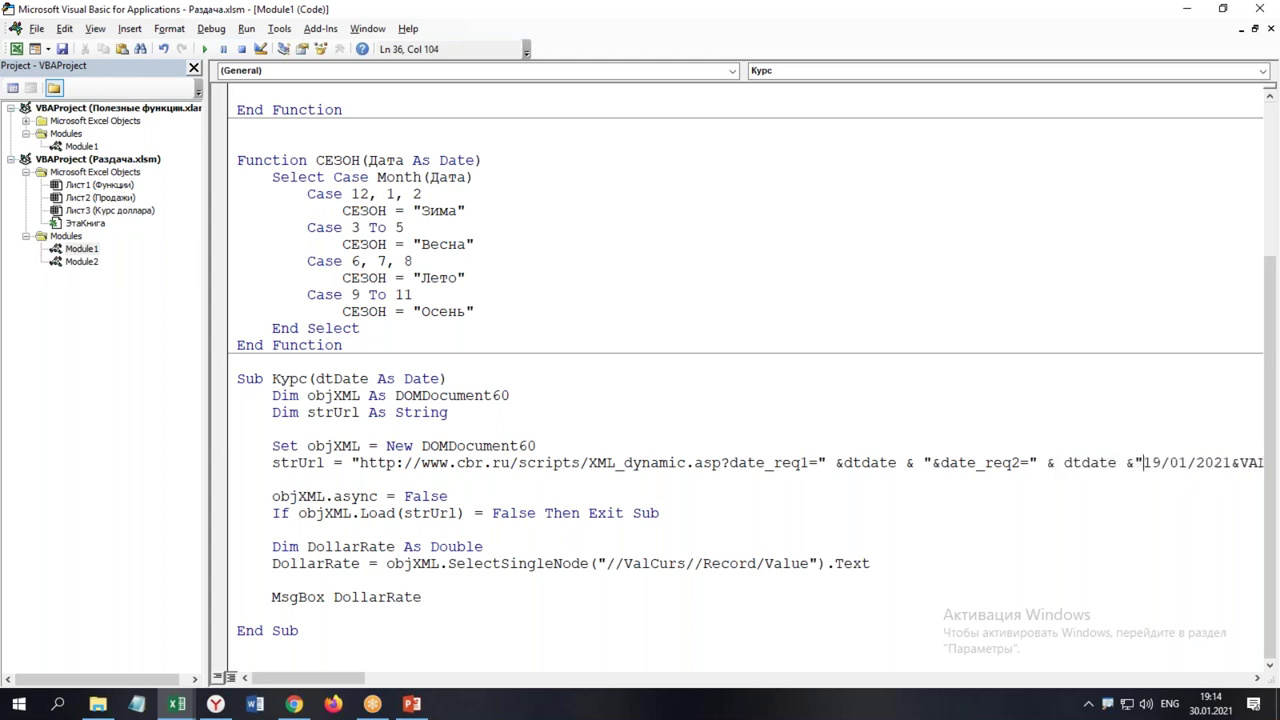
key("Delete")
key("Delete")
key("Delete")
key("Delete")
key("Delete")
key("Delete")
key("Delete")
key("Delete")
key("Delete")
key("Delete")
Move below the procedure and open the Immediate window with Ctrl+G
key("Down")
key("Down")
key("Down")
key("Down")
key("Down")
key("Down")
key("Down")
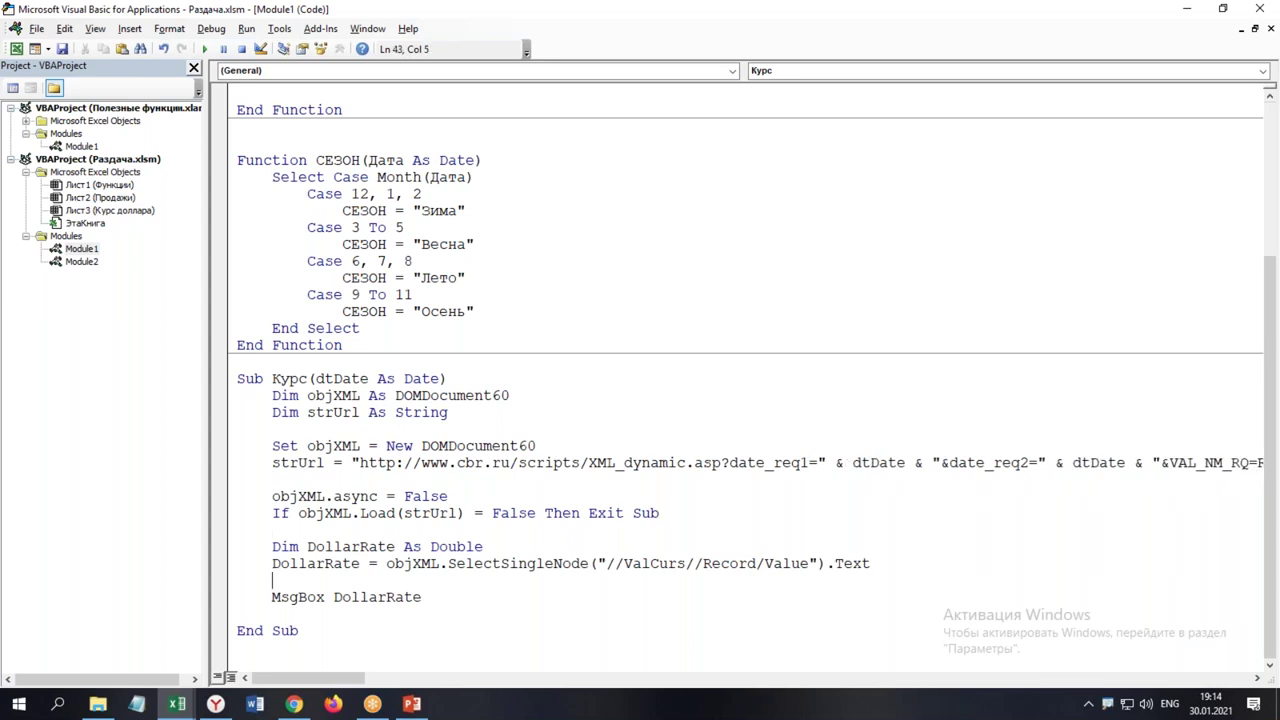
key("Down")
key("End")
key("ctrl+End")
key("ctrl+g")
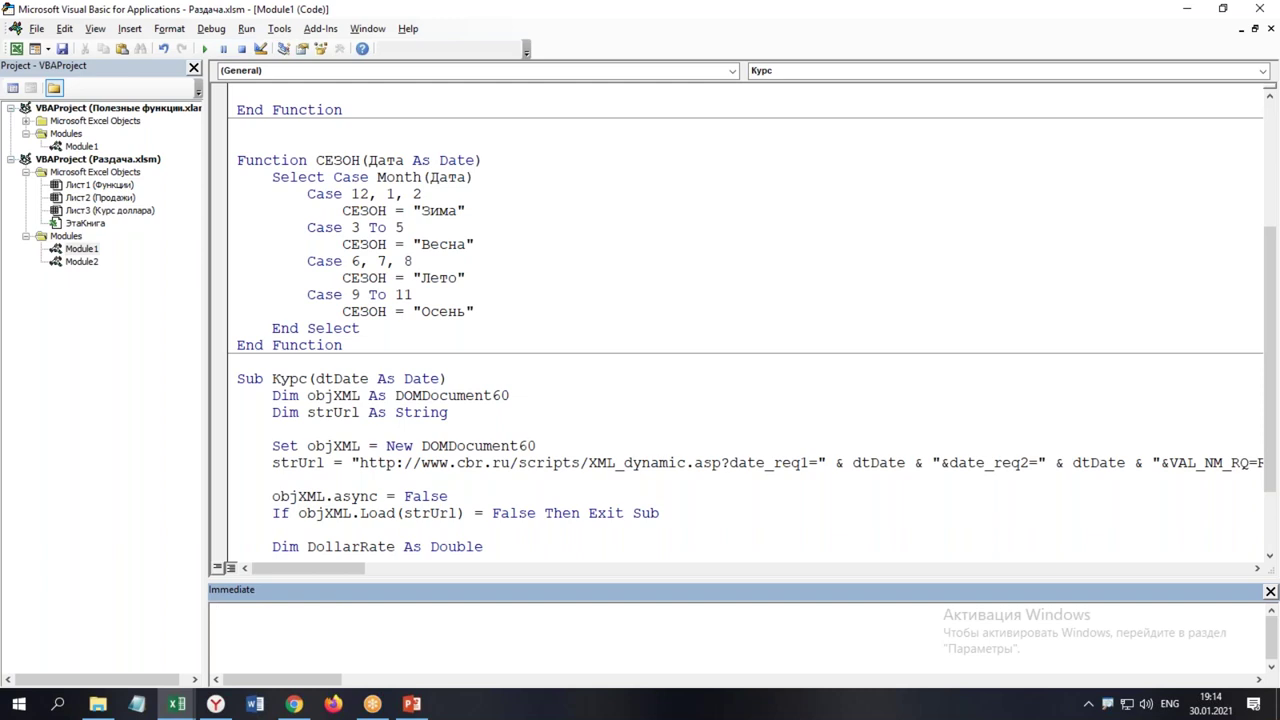
Type the test call курс("19-1-2021") in the Immediate window, switching to the Russian layout
type("prfi")
key("BackSpace")
key("BackSpace")
type("inr")
key("BackSpace")
type("t")
key("super+space")
type("у")
key("BackSpace")
type("курс")
type("(")
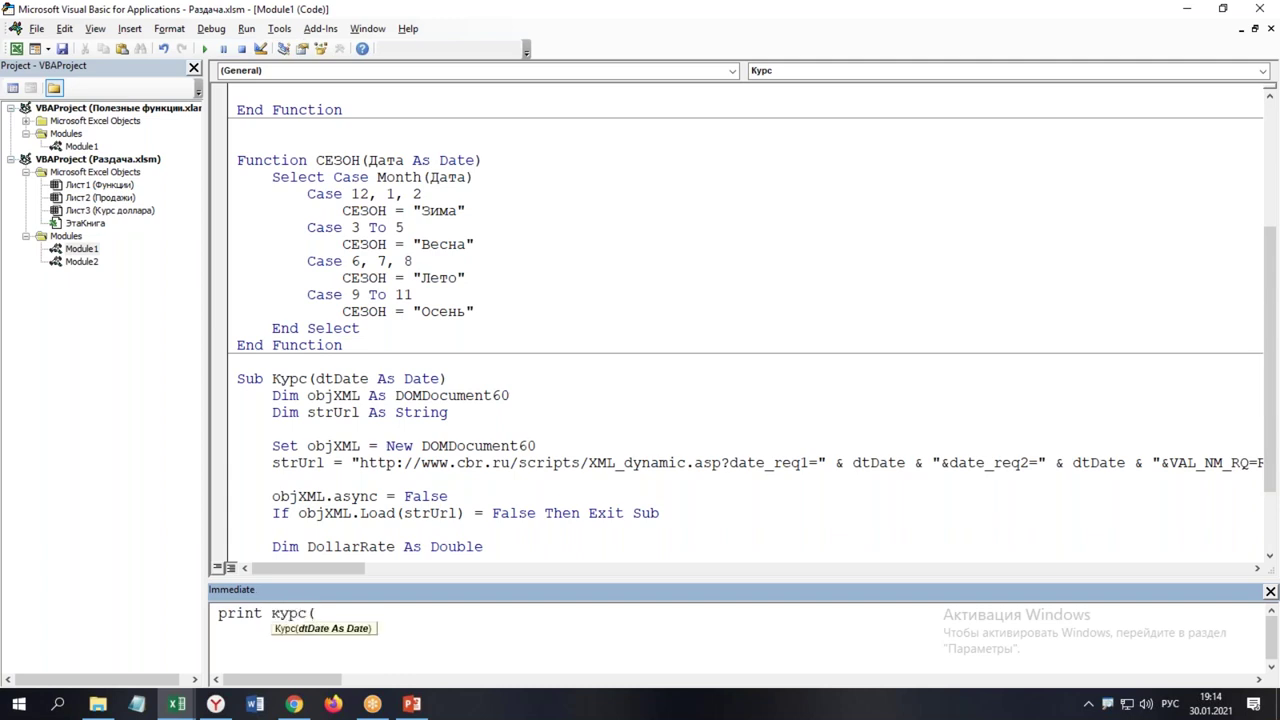
type("\"")
type("19-1-2021")
type("\")")
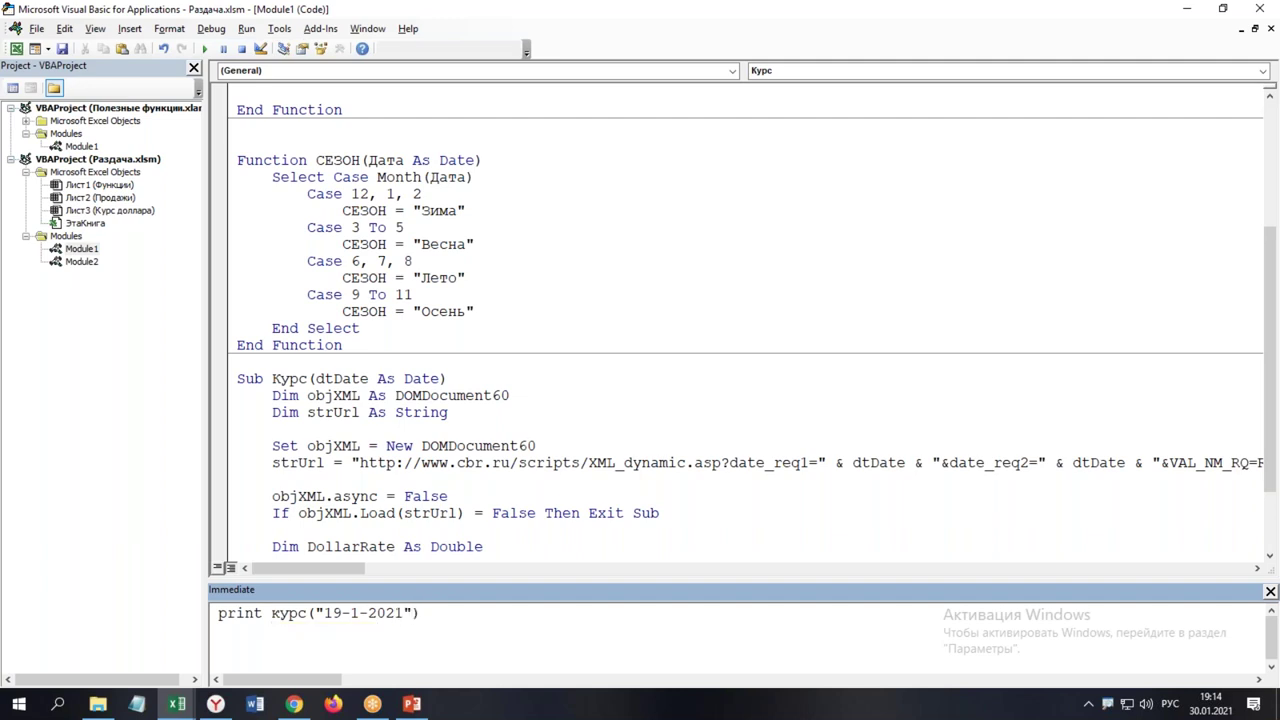
Run the test call and dismiss the message showing the 73,9735 rate
key("Home")
key("Delete")
key("Delete")
key("Delete")
key("Delete")
key("Delete")
key("End")
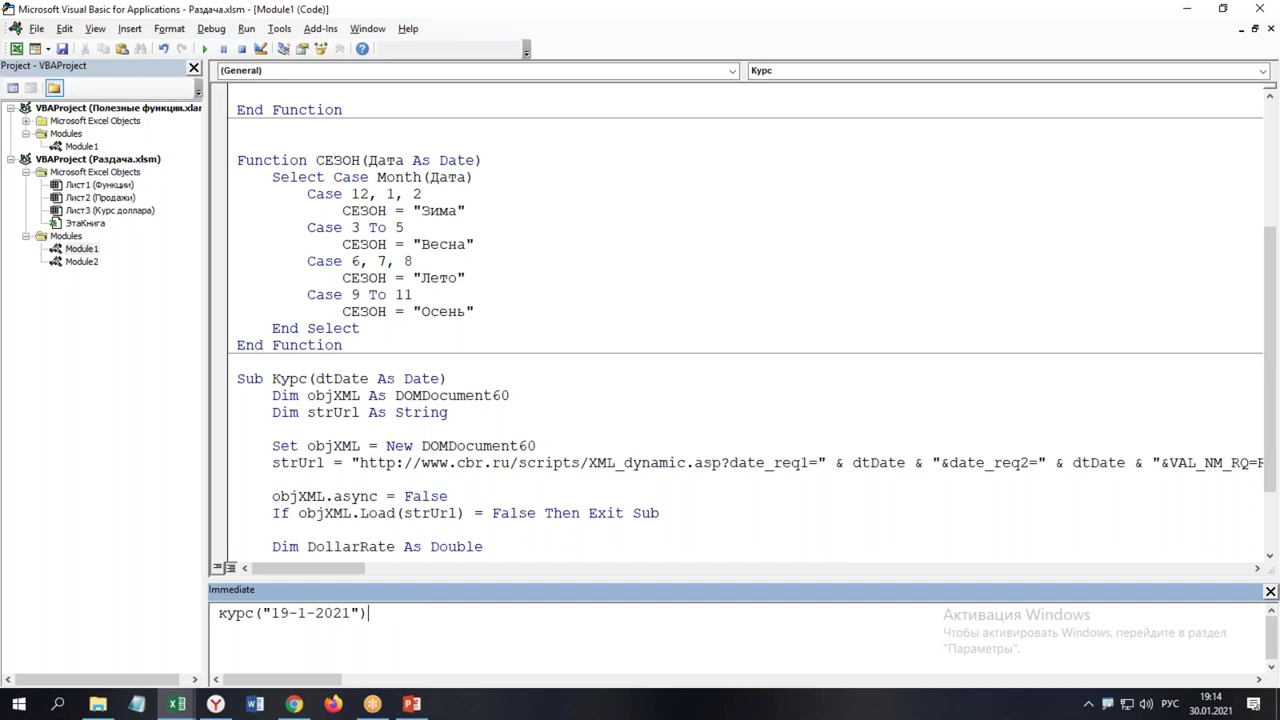
key("Return")
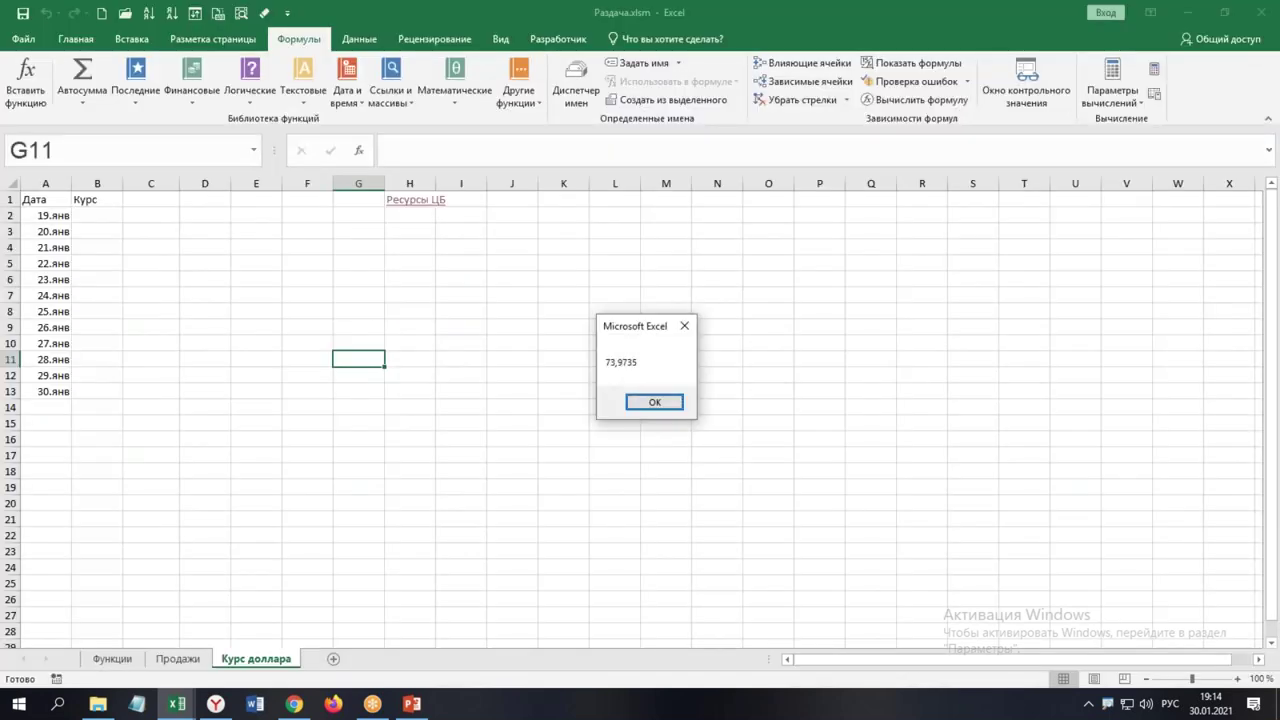
key("Return")
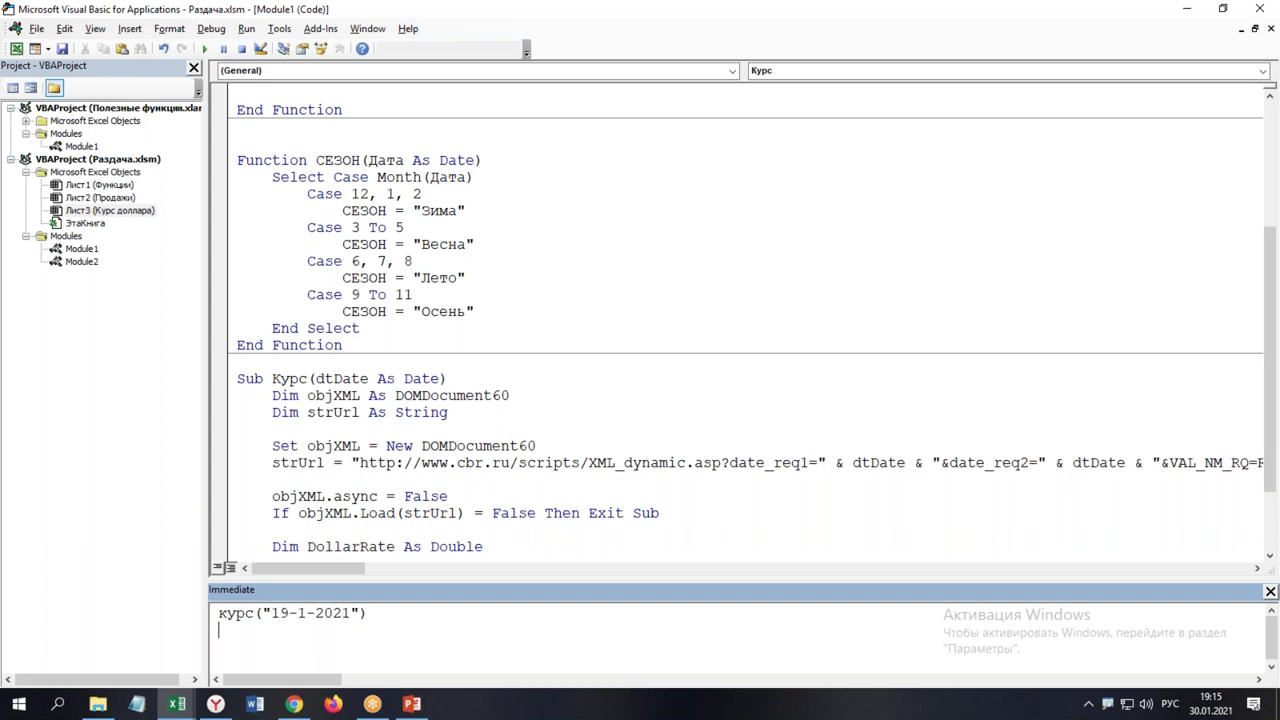
Change Sub to Function and MsgBox to Курс = so it returns DollarRate, then return to Excel
left_click(396, 446)
scroll(420, 440, "down", 2)
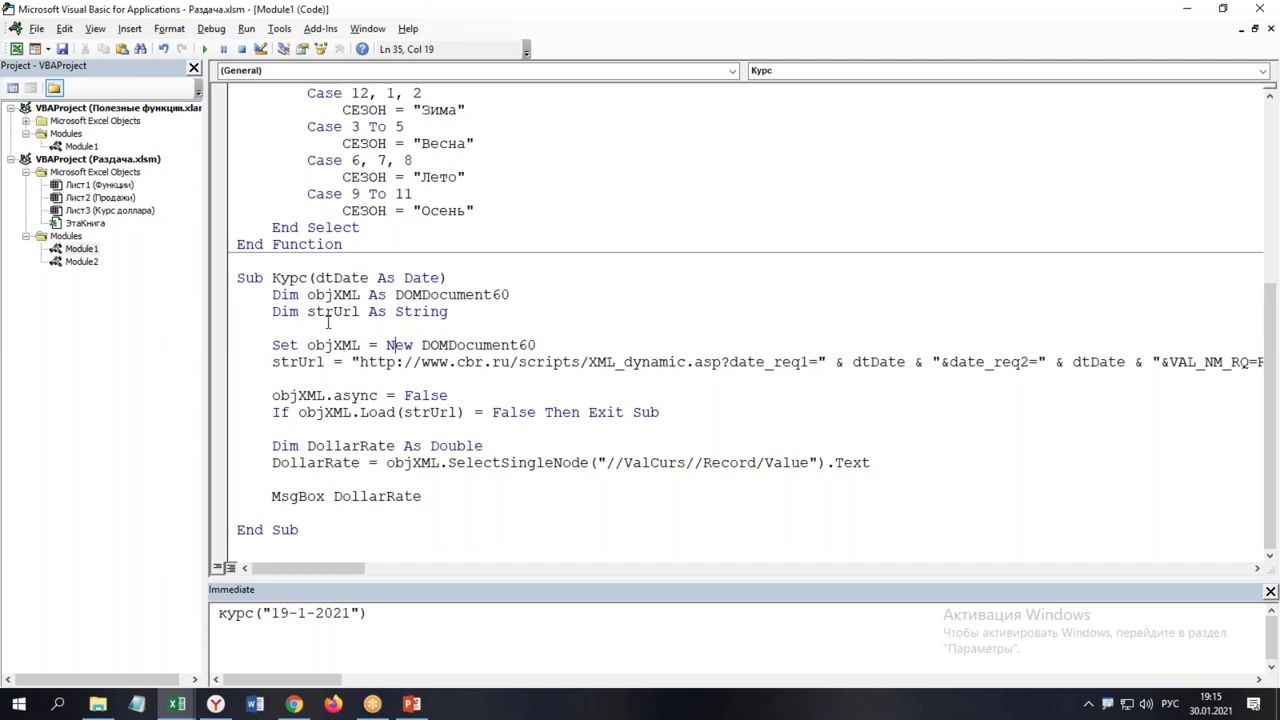
double_click(264, 277)
type("Function")
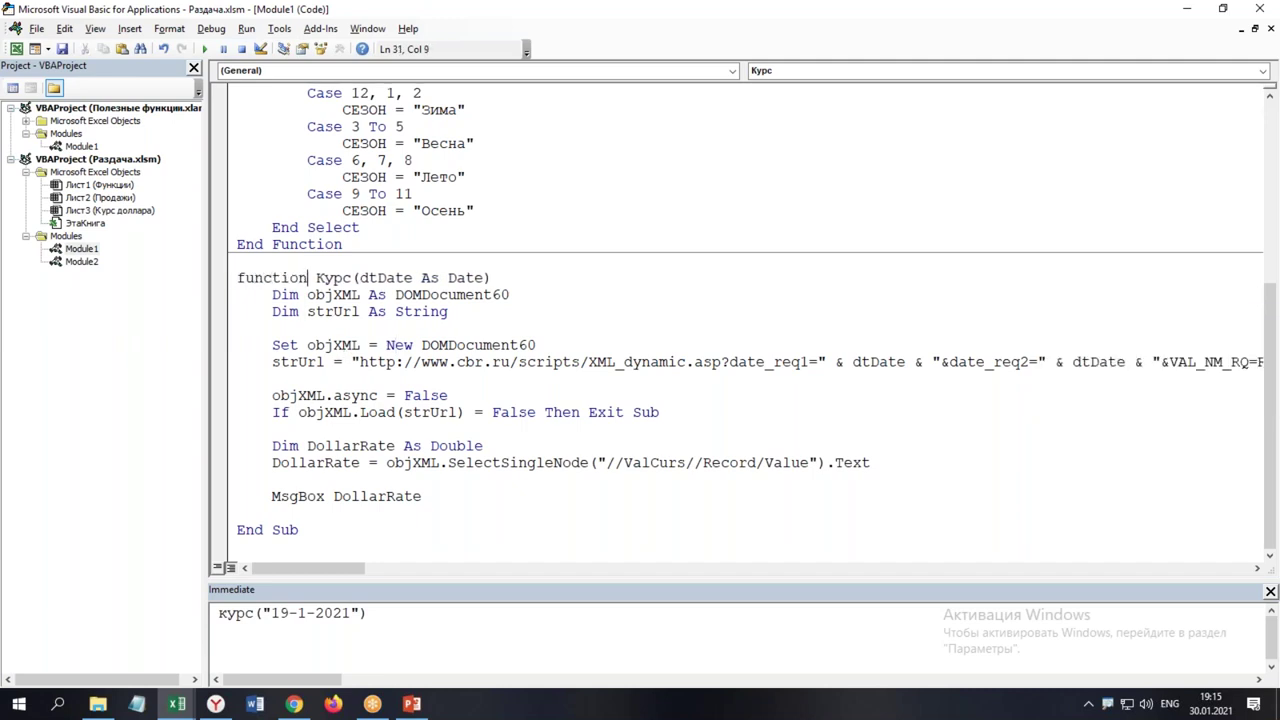
key("Down")
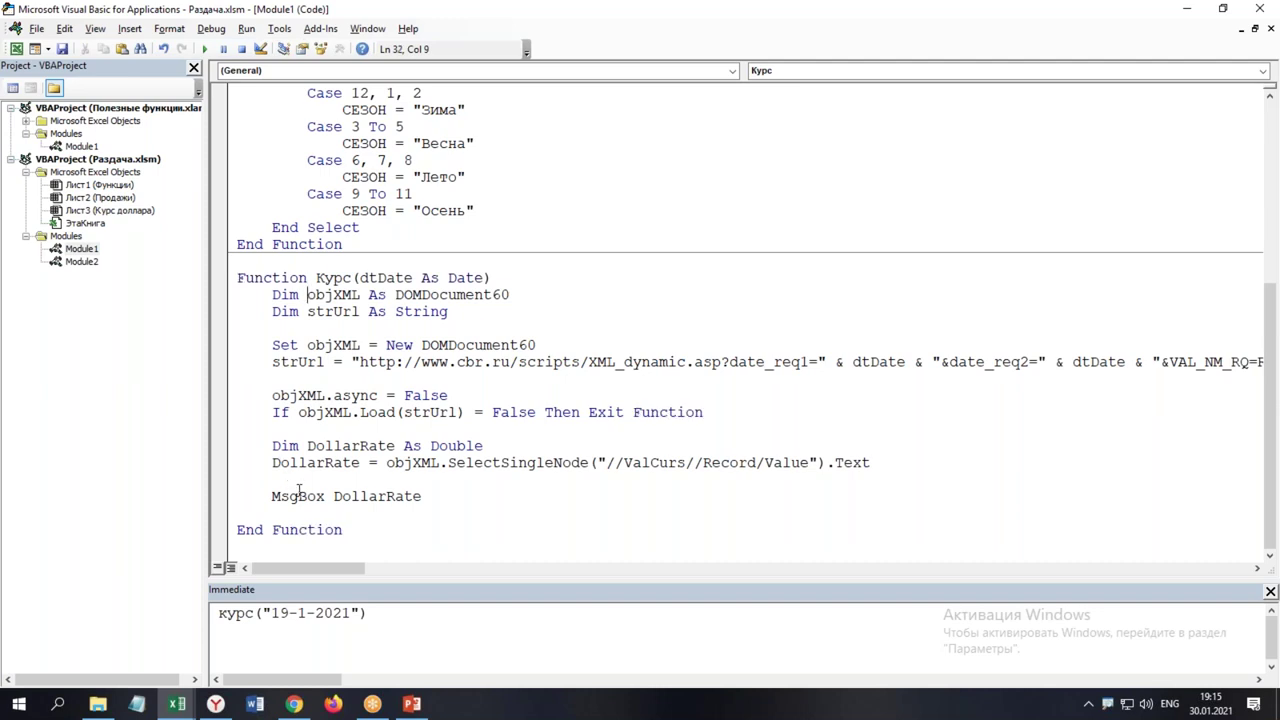
double_click(333, 278)
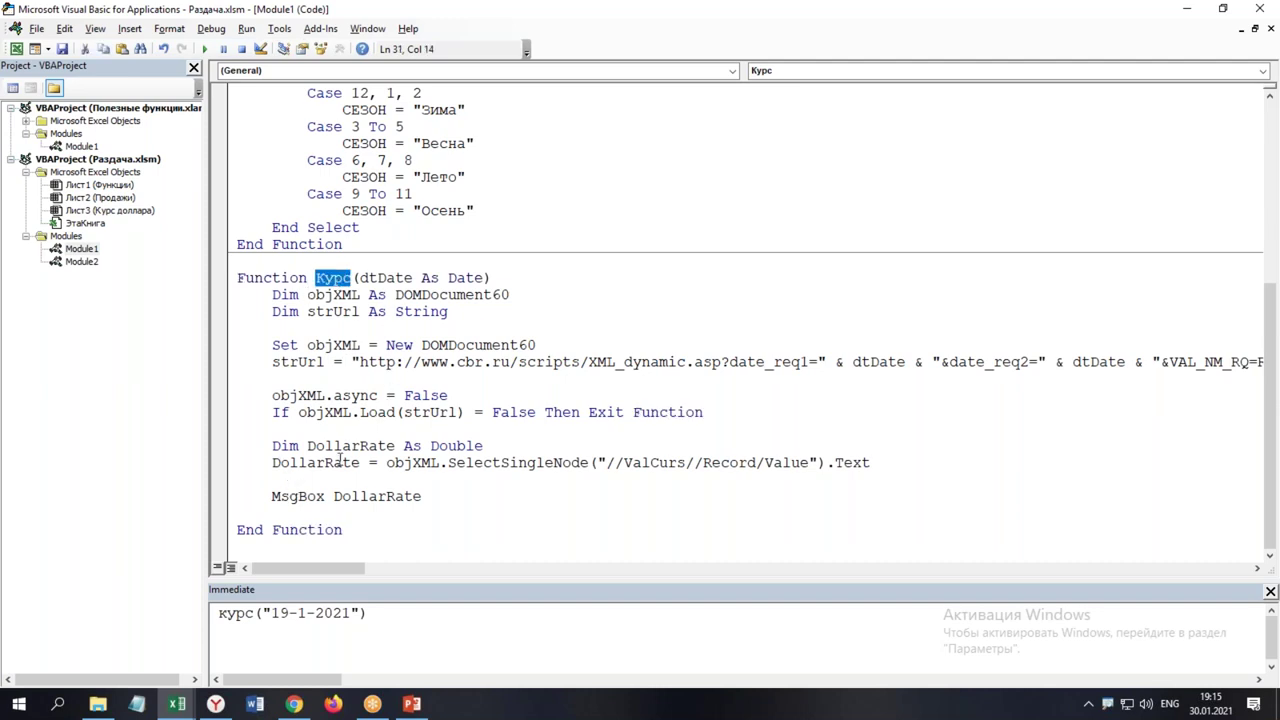
double_click(304, 495)
type("Курс=")
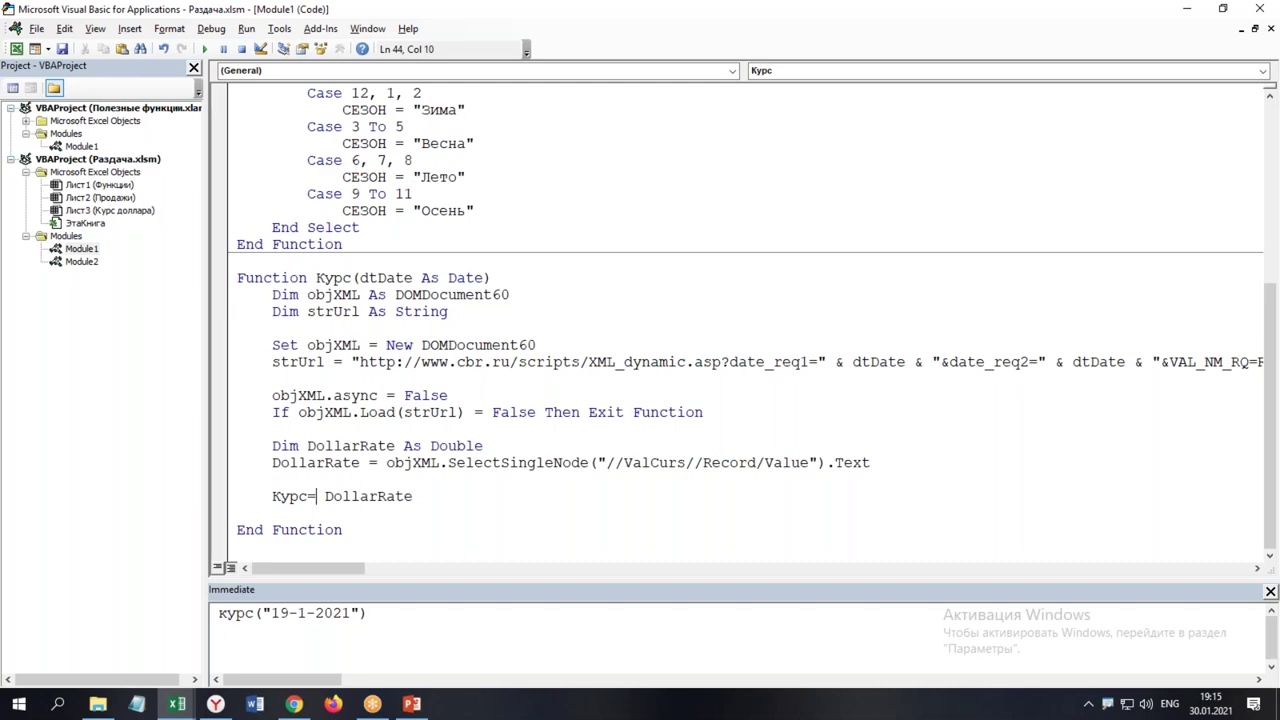
key("Down")
key("Down")
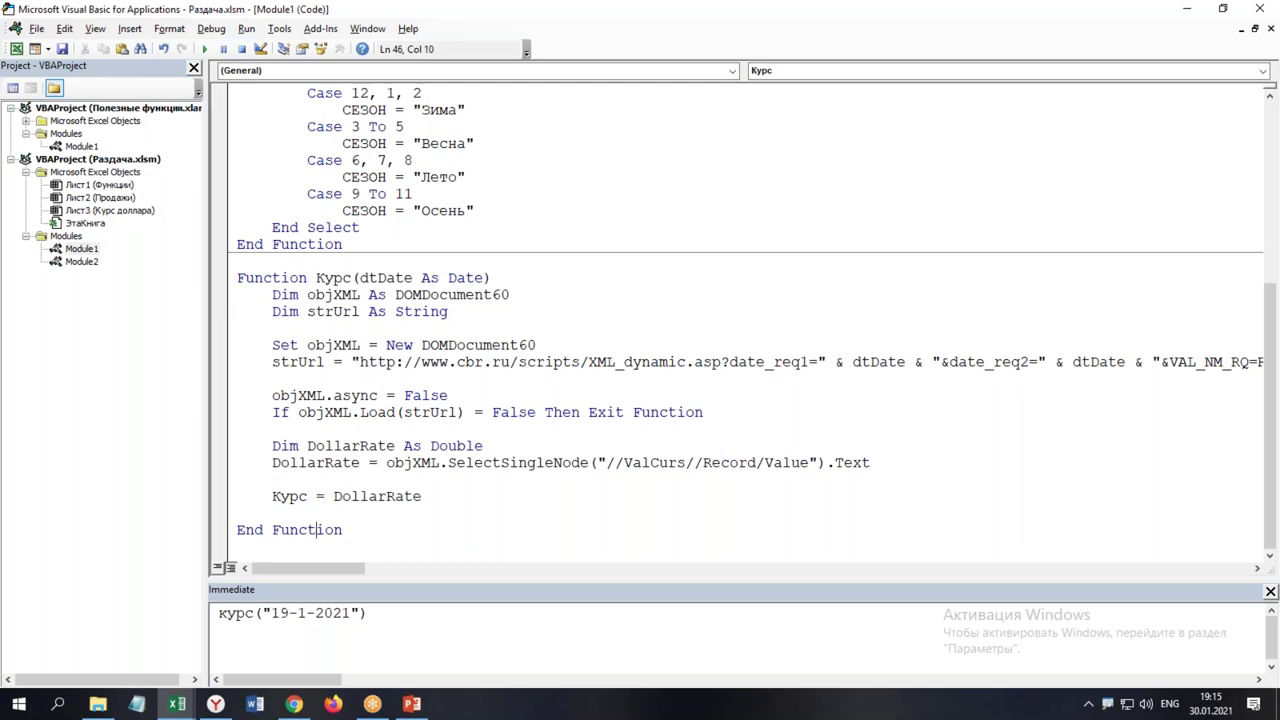
key("alt+F11")
left_click(94, 216)
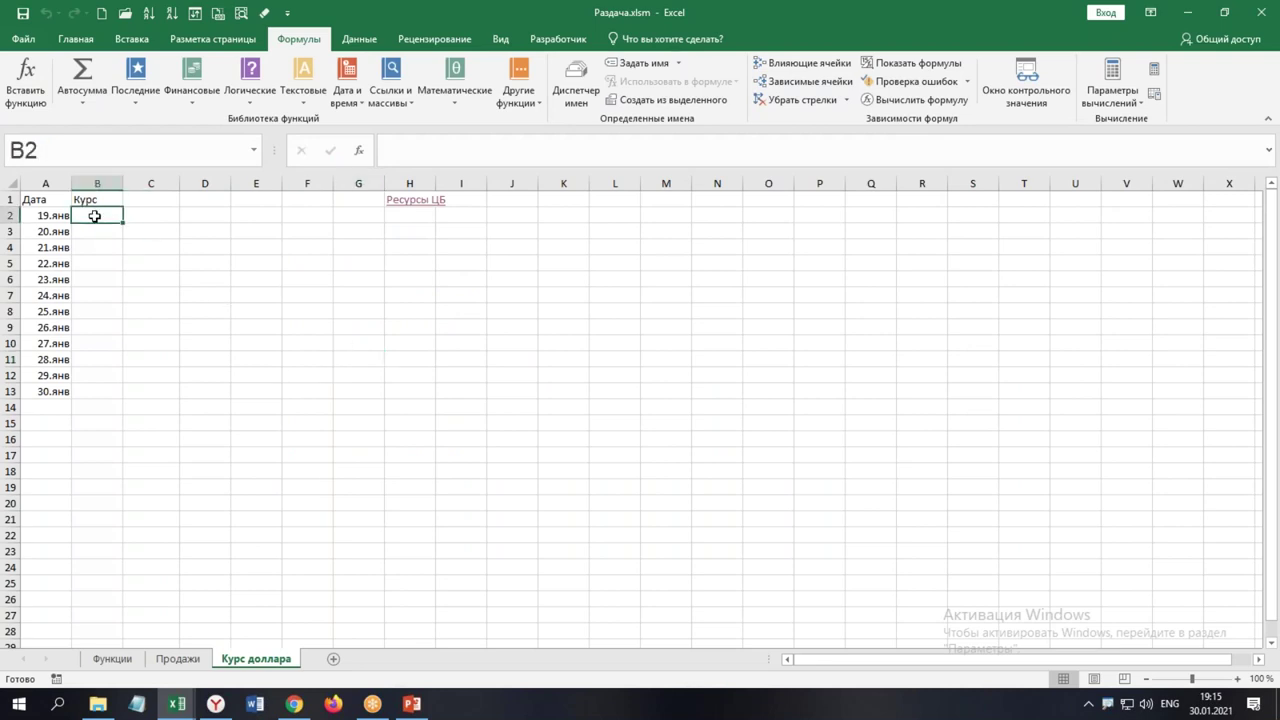
Enter =Курс(A2) in cell B2 using the function autocomplete
type("=r")
key("BackSpace")
key("alt+shift")
type("ку")
key("Down")
key("Down")
key("Down")
key("Down")
key("Down")
key("Down")
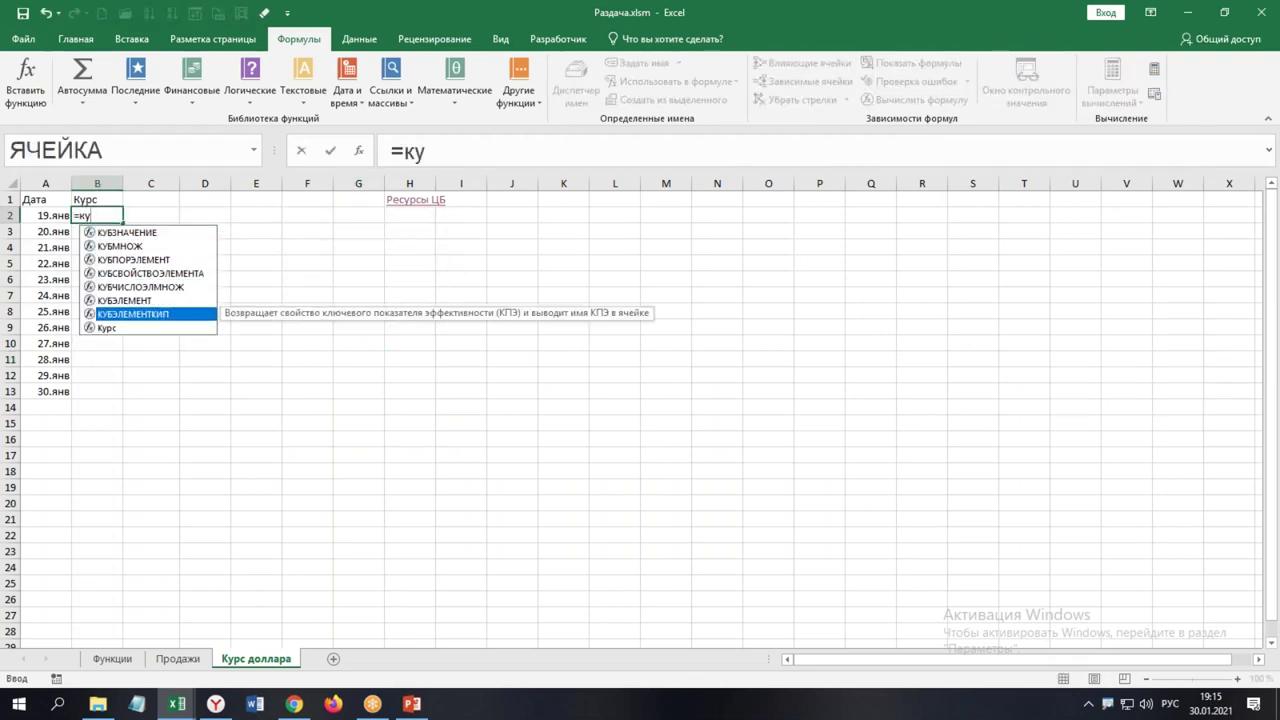
key("Down")
key("Tab")
left_click(46, 213)
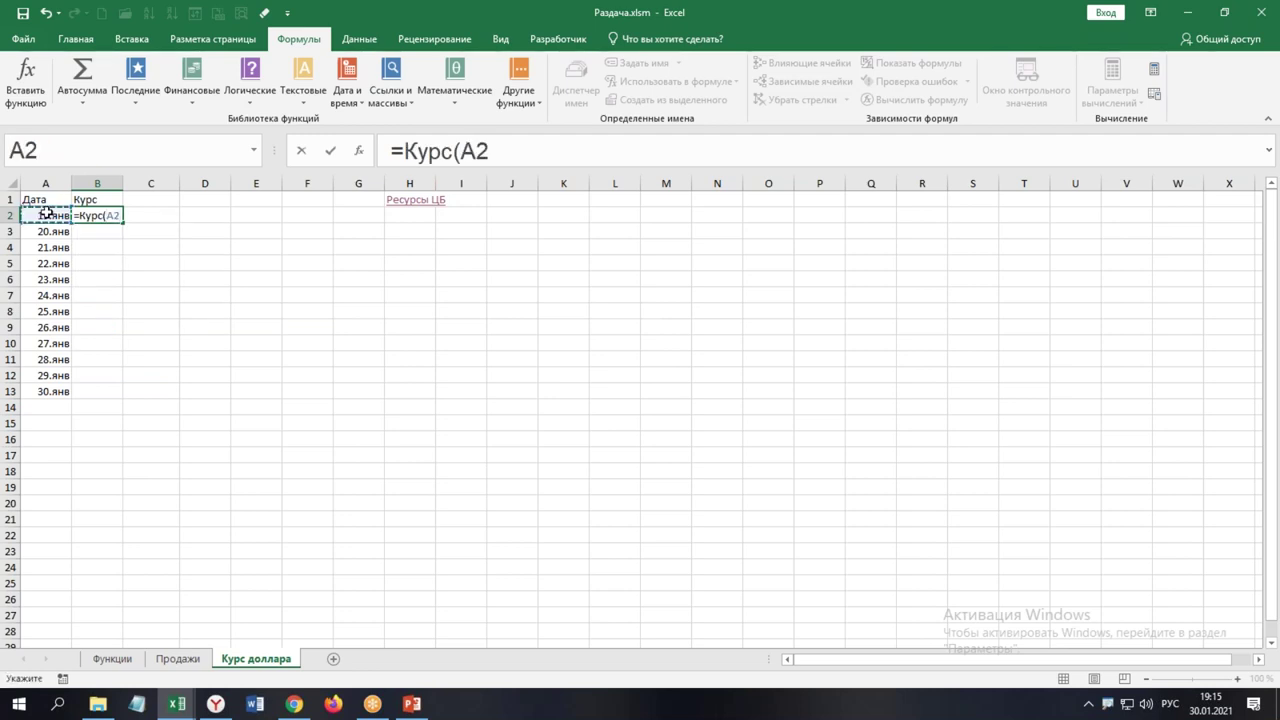
key("Return")
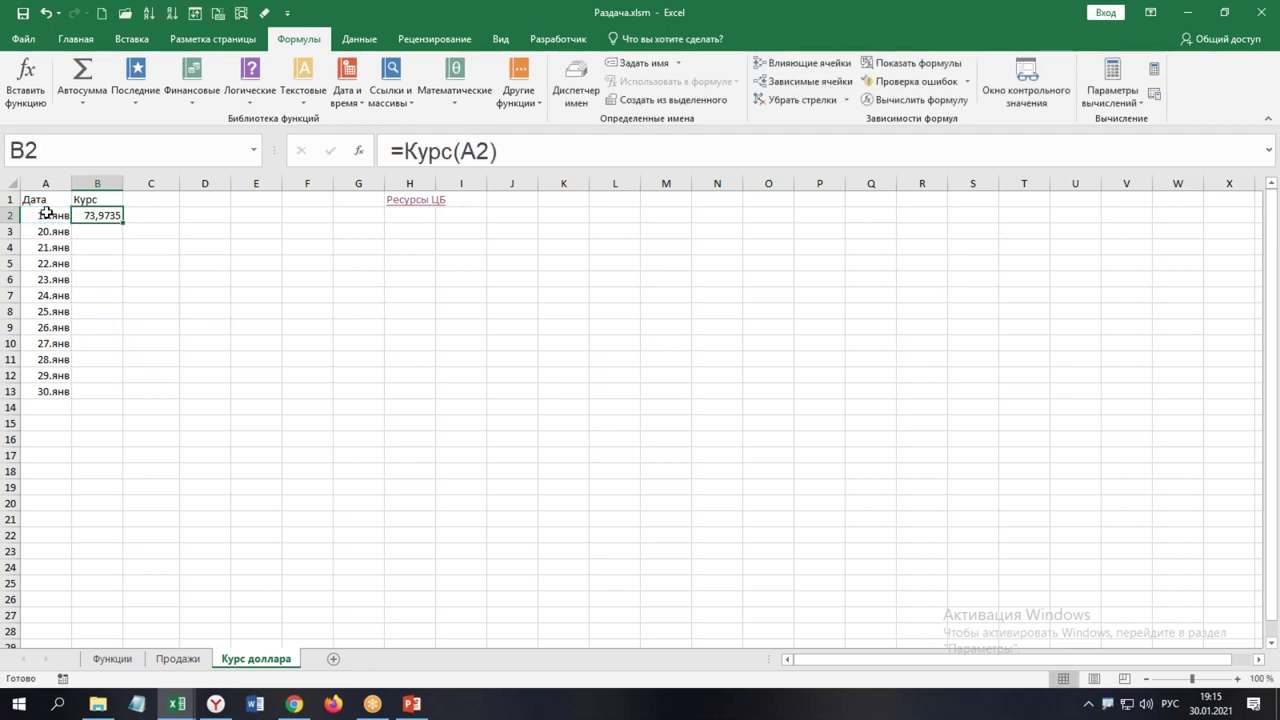
Fill the Курс formula down to B13 and inspect the #ЗНАЧ! error in B8
left_click_drag(123, 222, 123, 398)
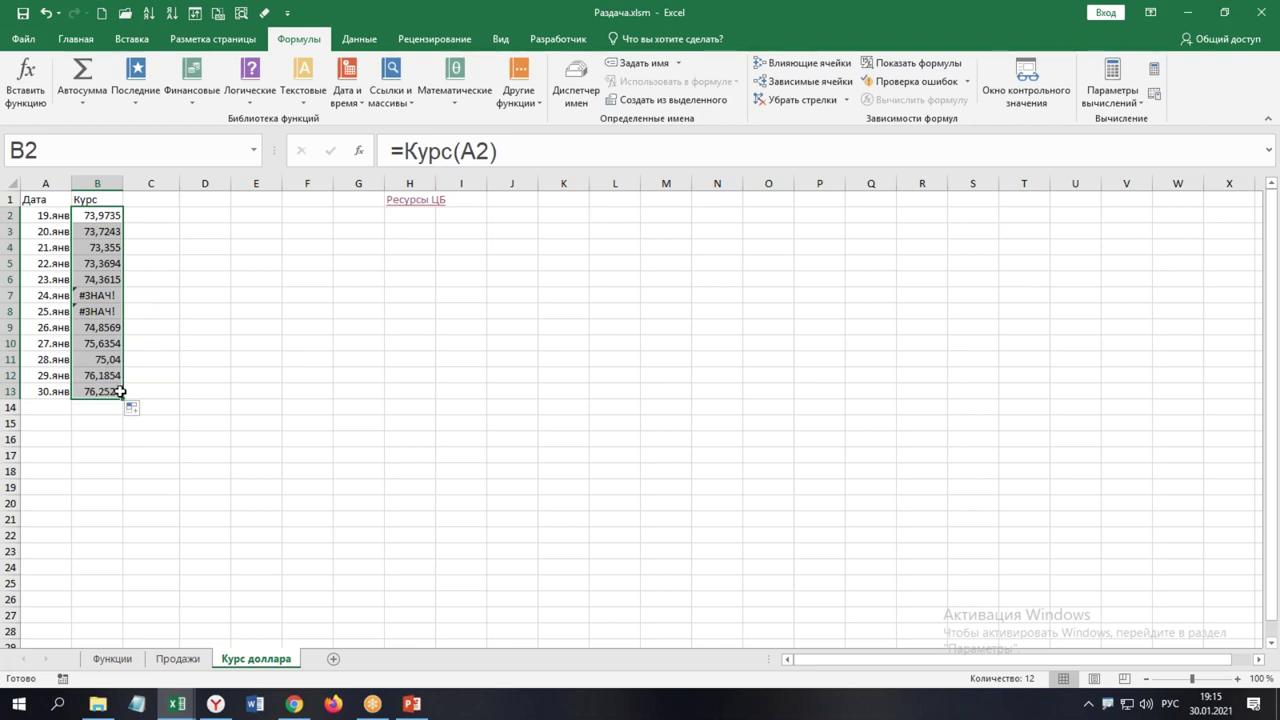
left_click(108, 312)
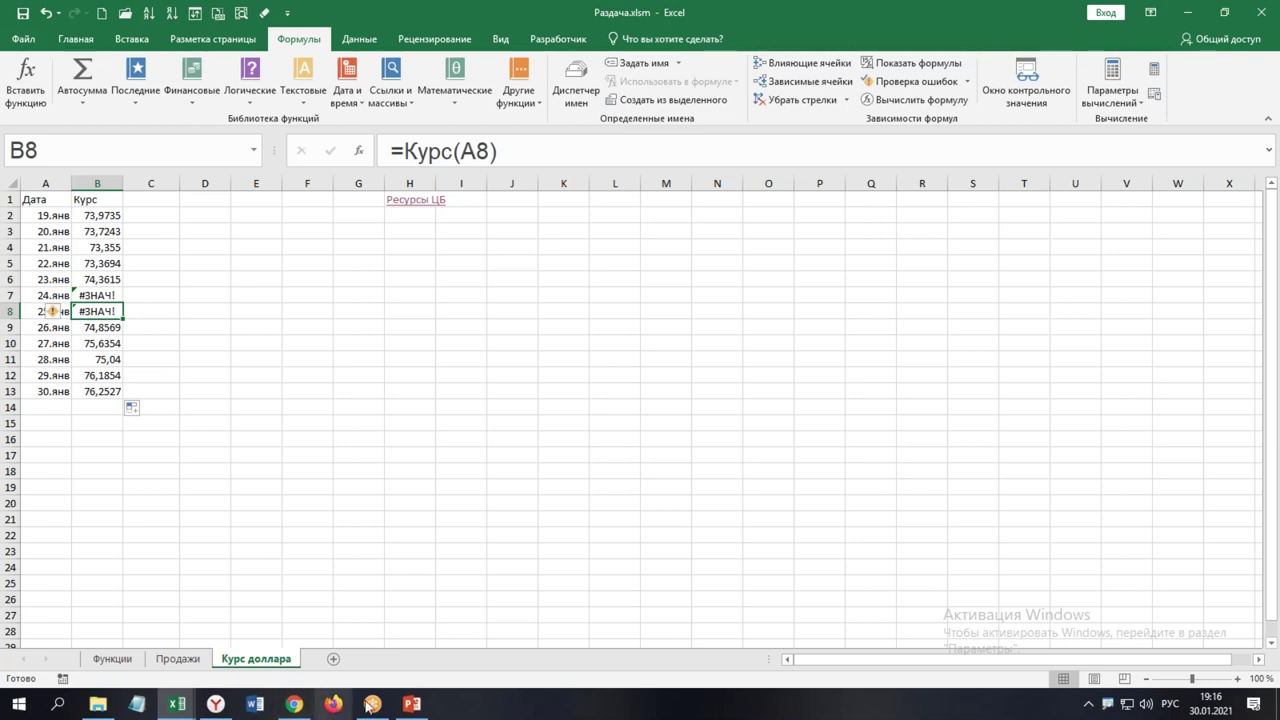
left_click(412, 704)
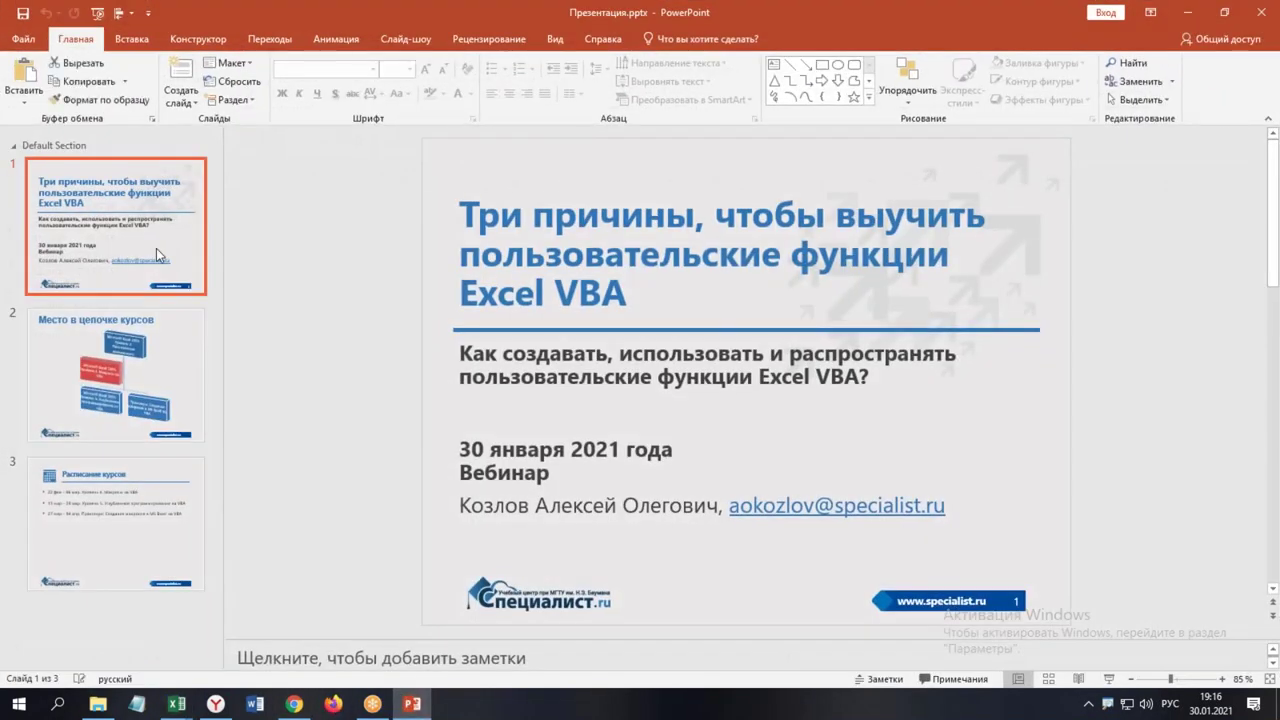
Start the slide show and advance two slides to the Расписание курсов schedule
key("F5")
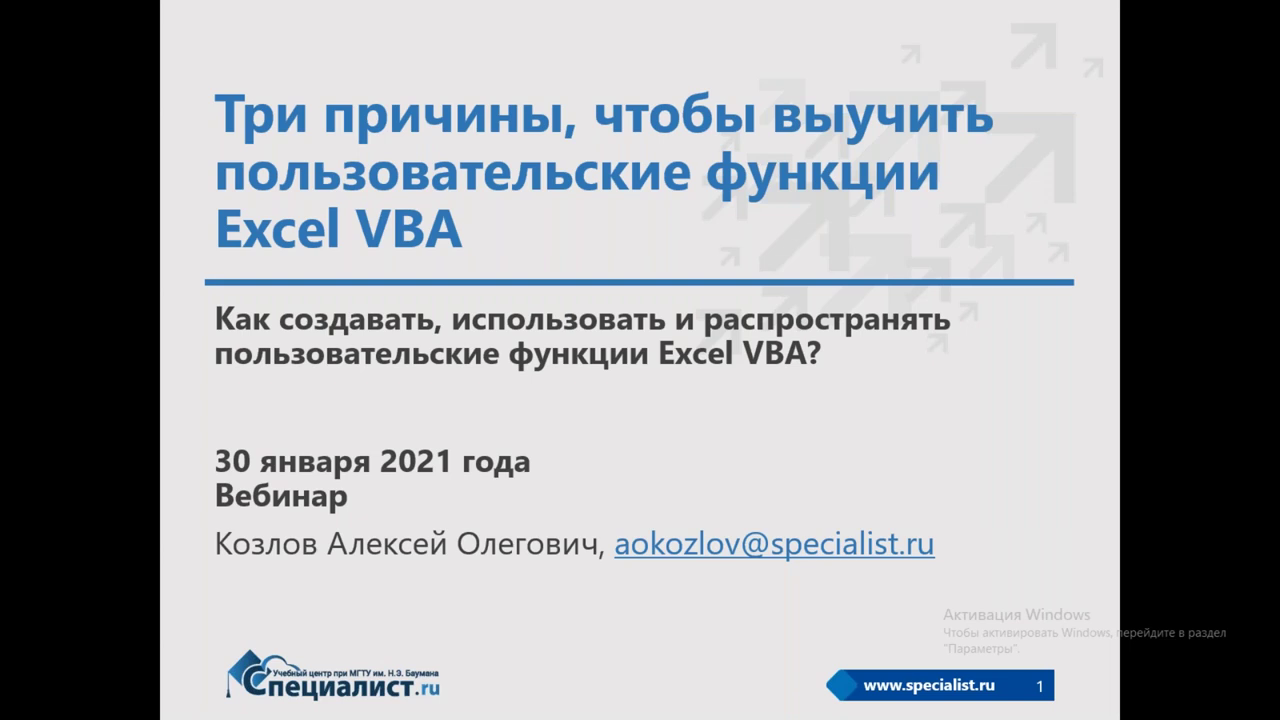
key("Right")
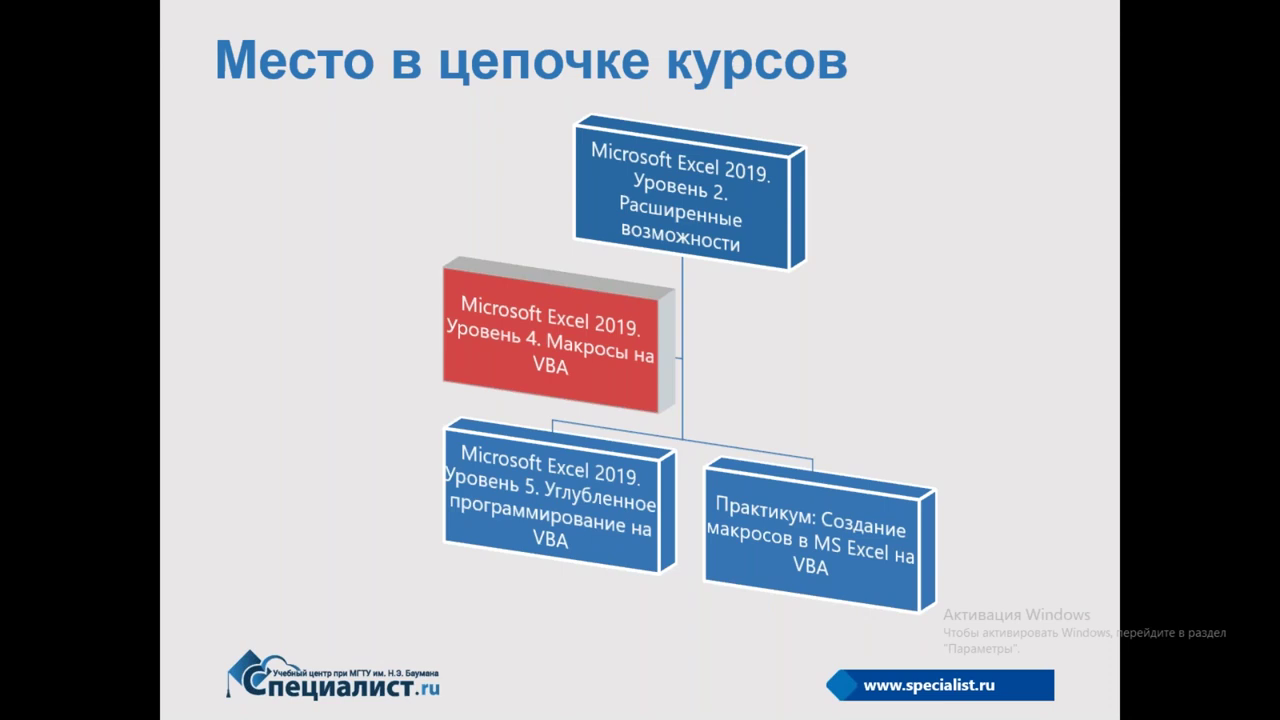
key("Right")
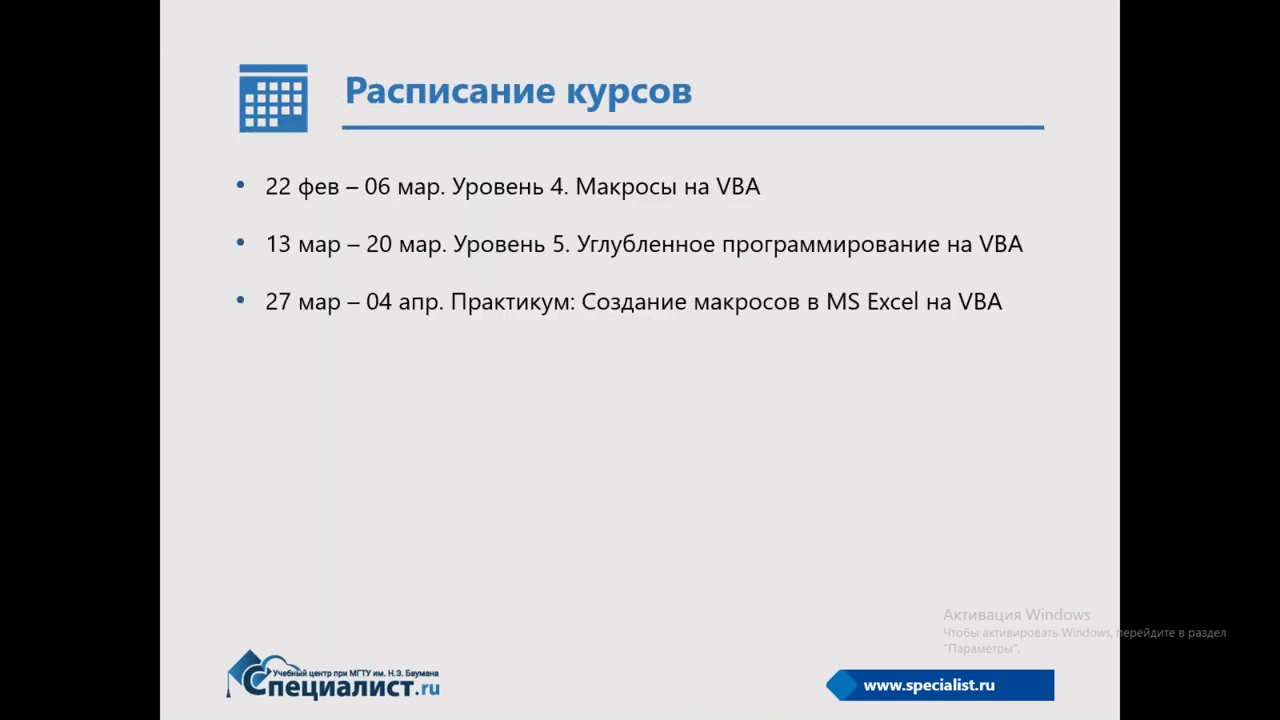